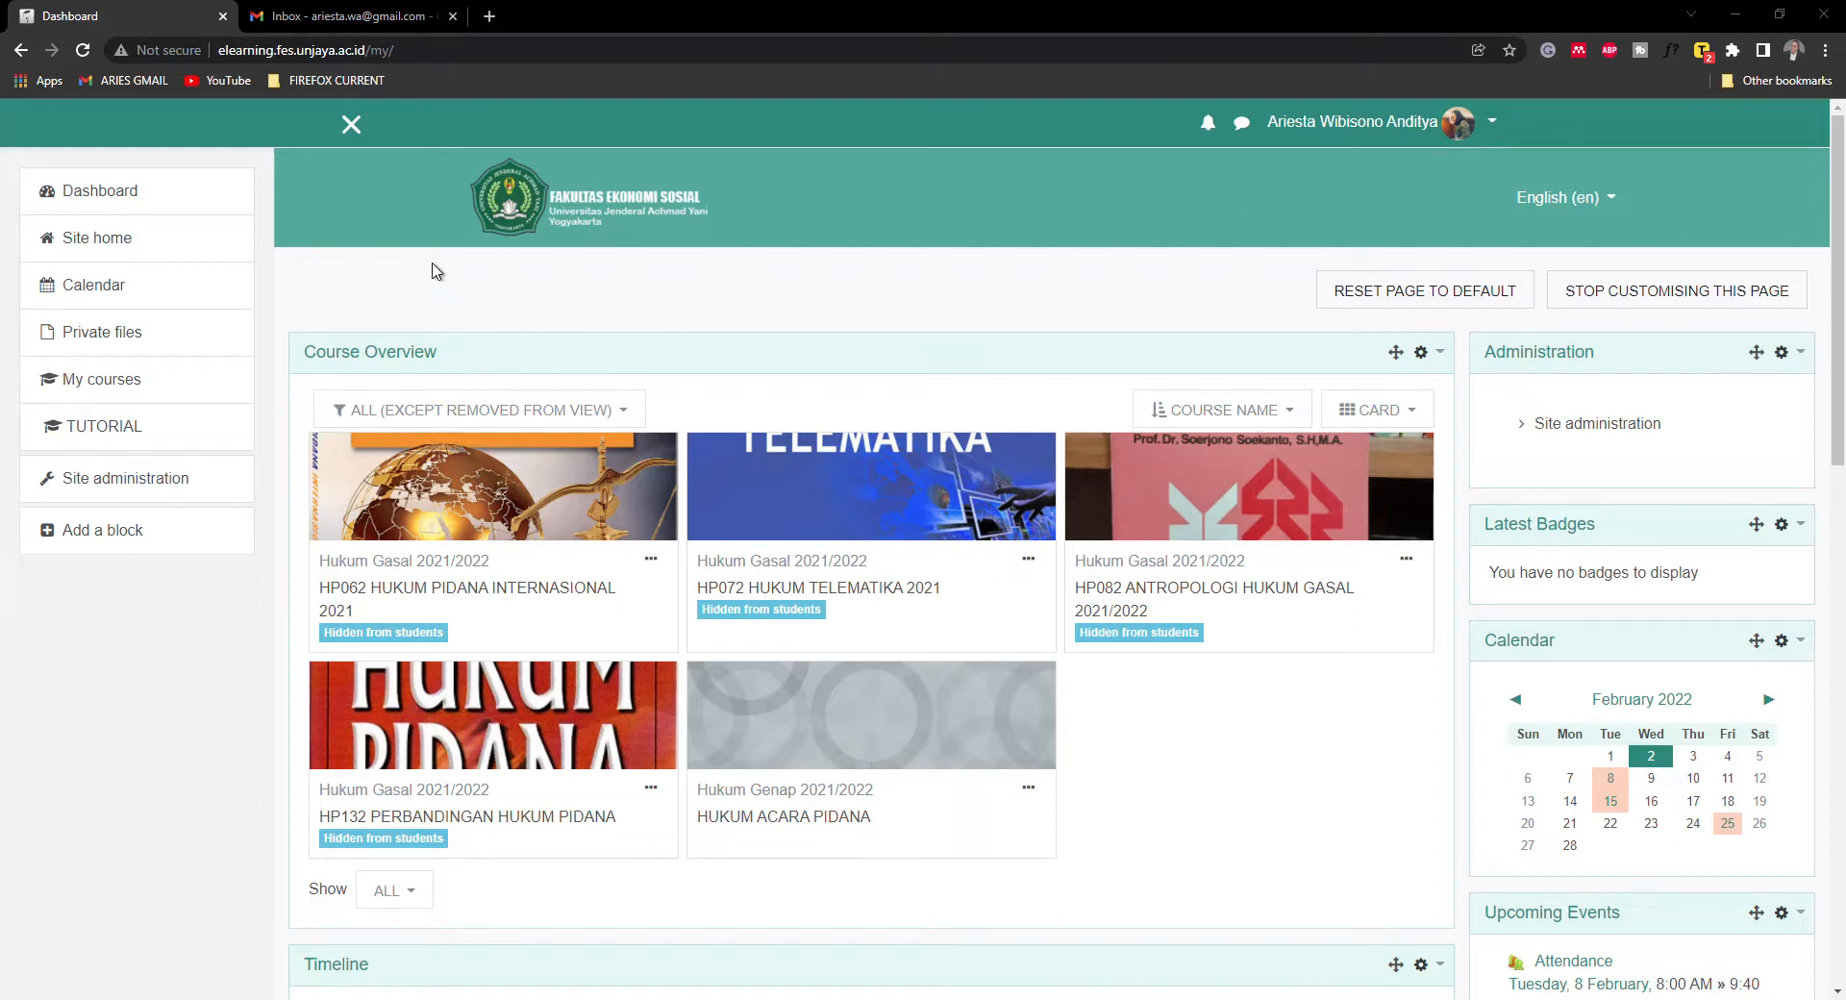
- Open course and category management in site administration, select the Hukum Genap 2021/2022 category and start a new course there
left_click(135, 483)
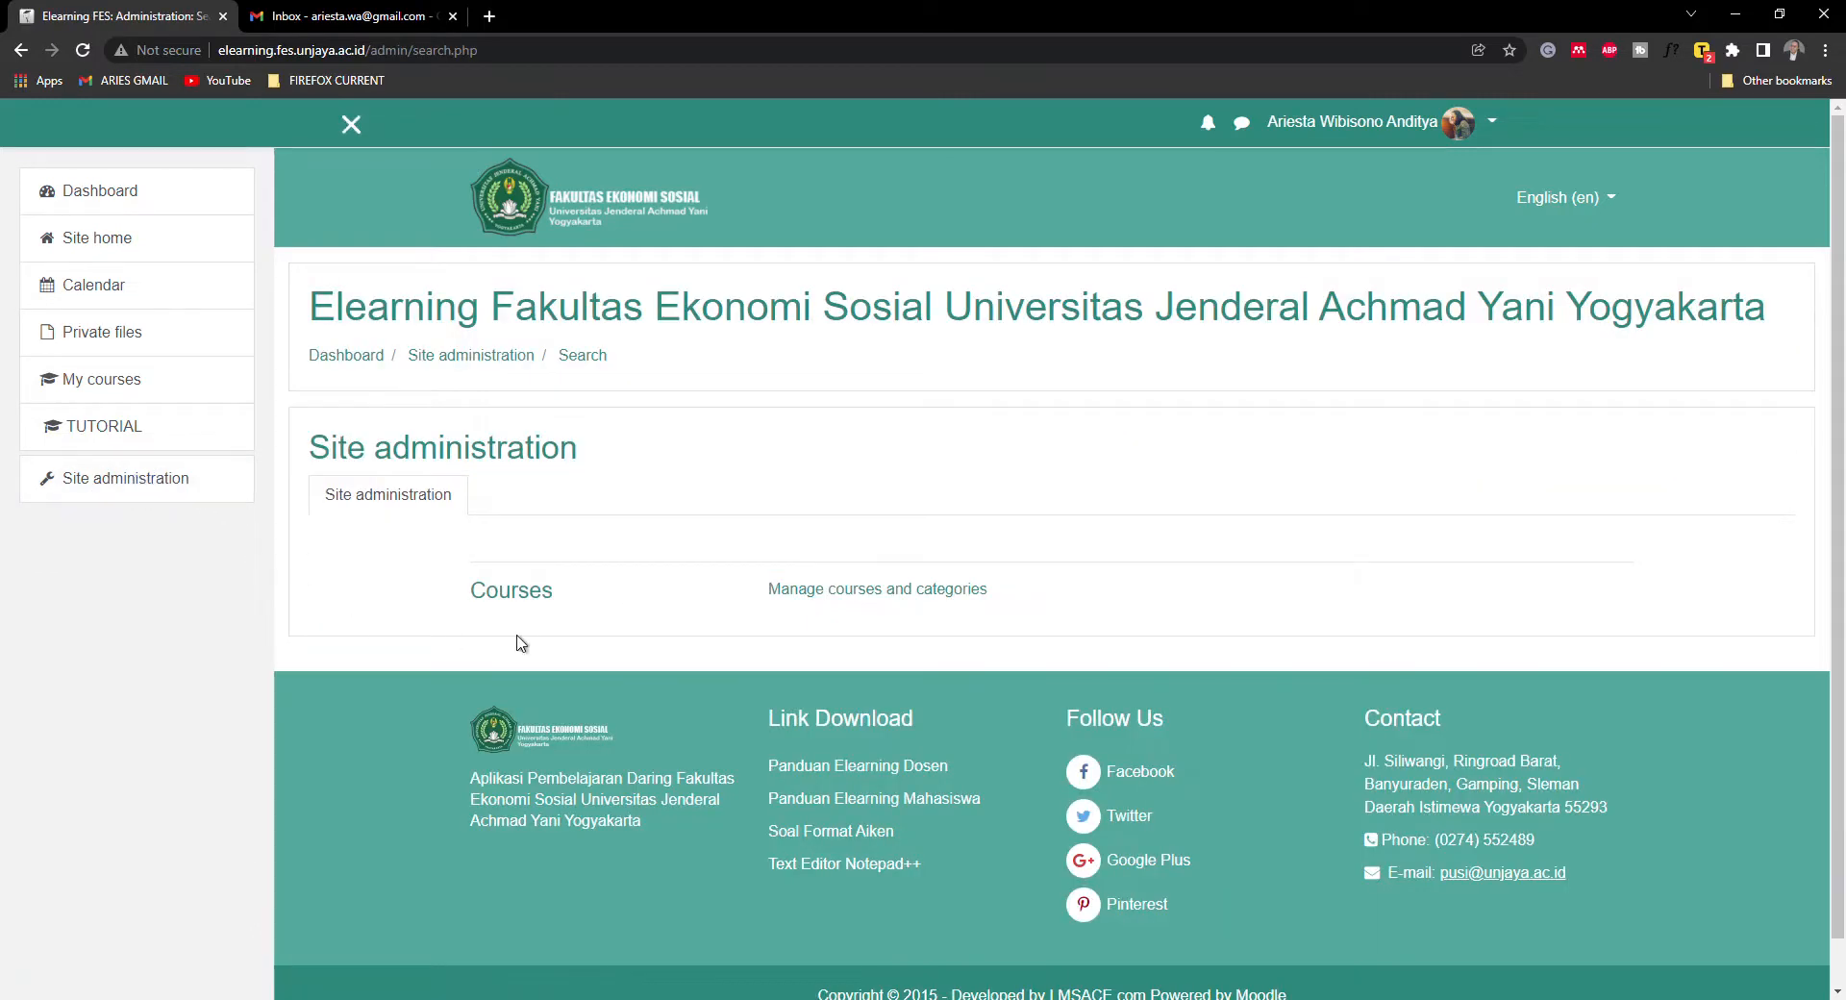
left_click(850, 598)
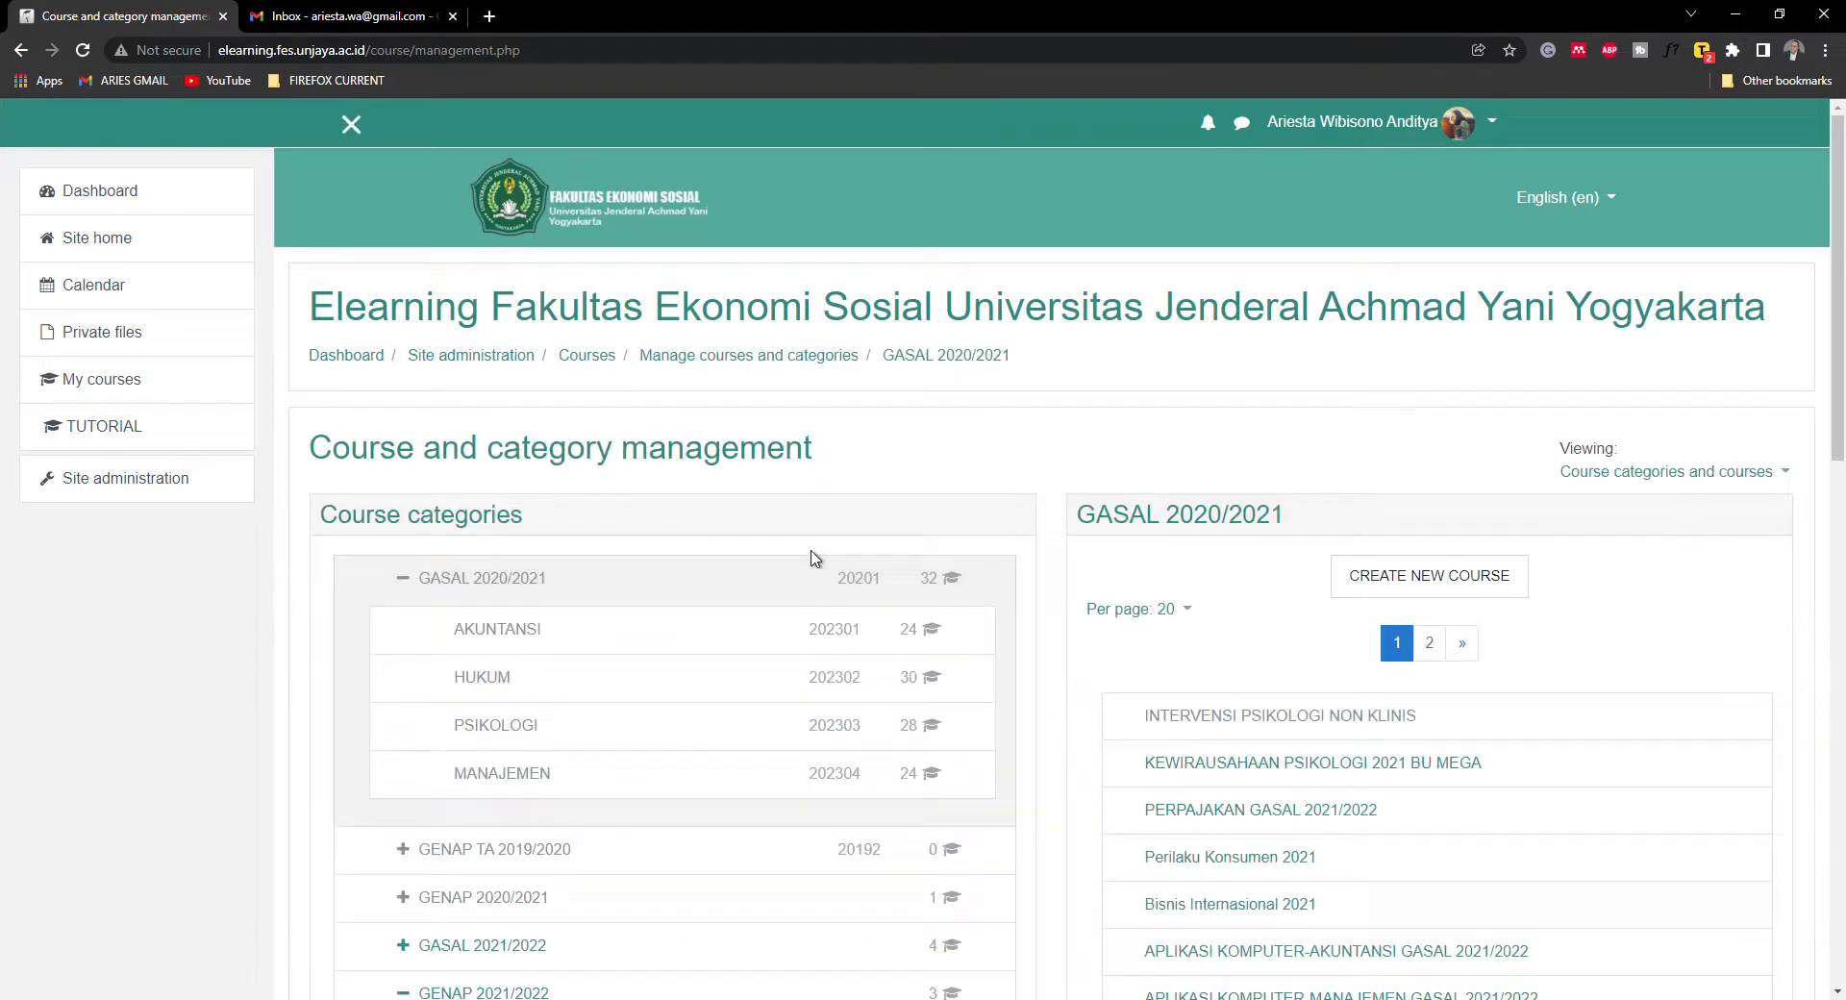
scroll(817, 562, "down", 3)
scroll(810, 555, "down", 1)
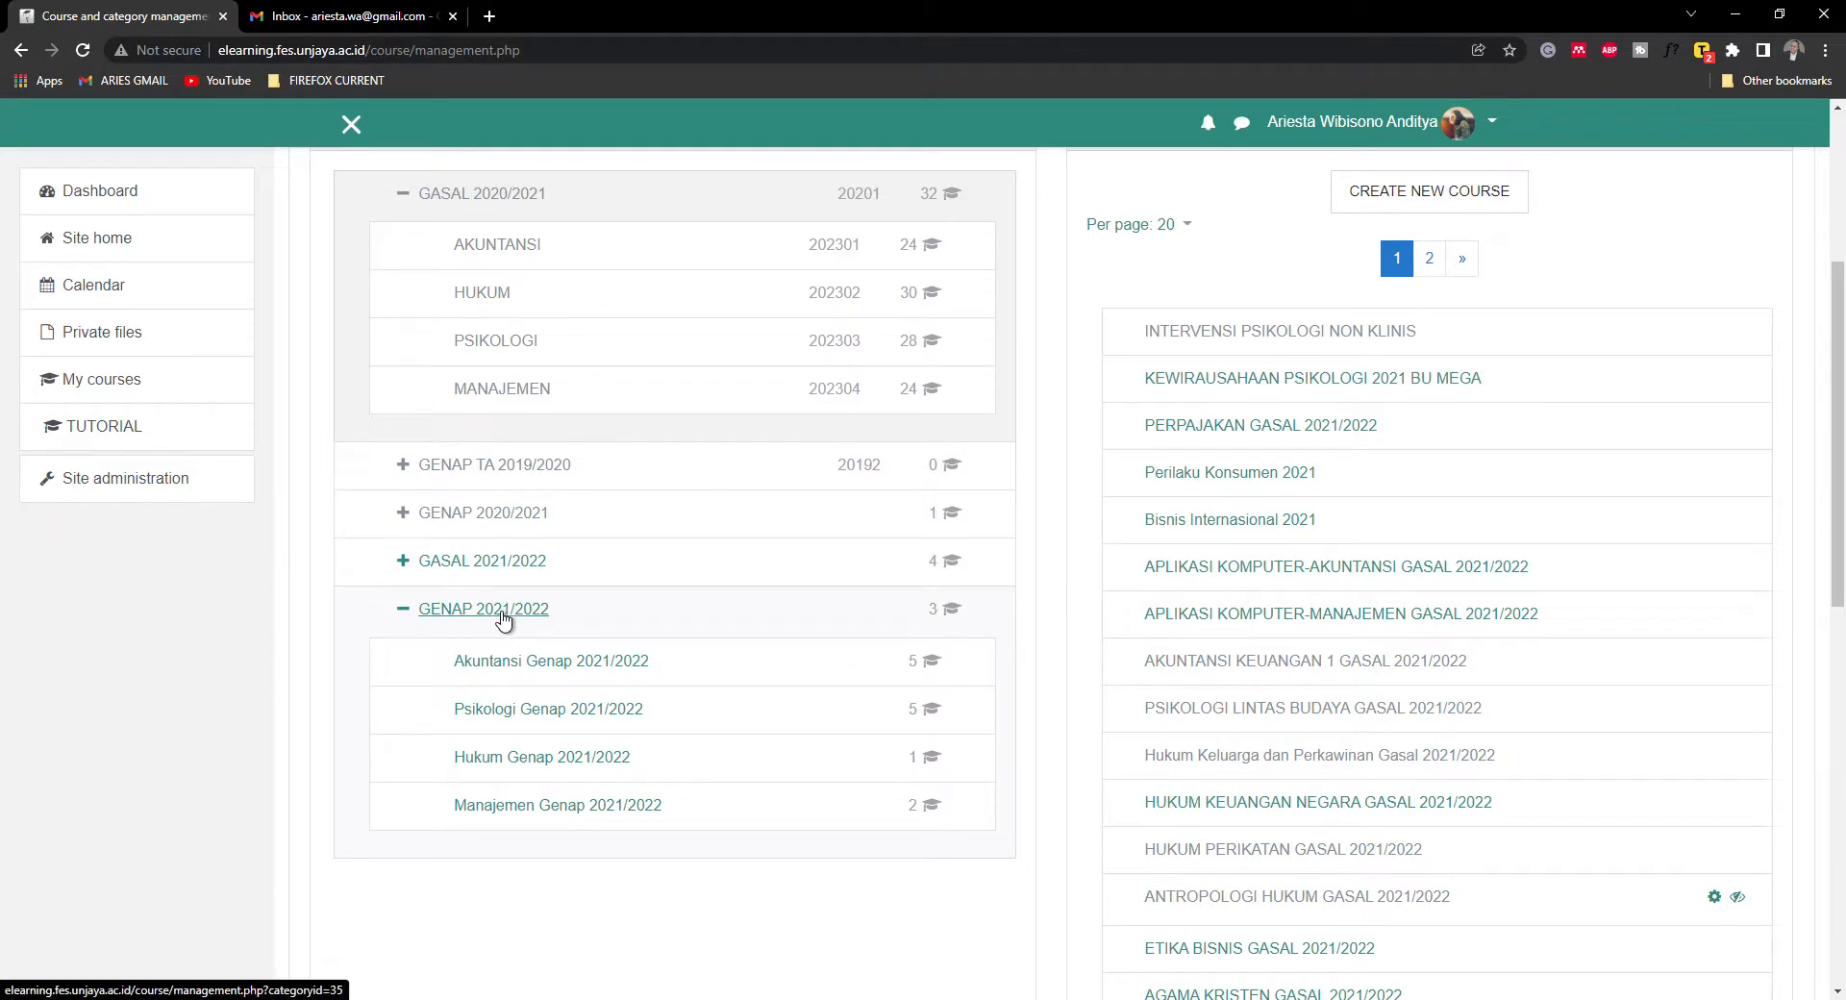
left_click(553, 767)
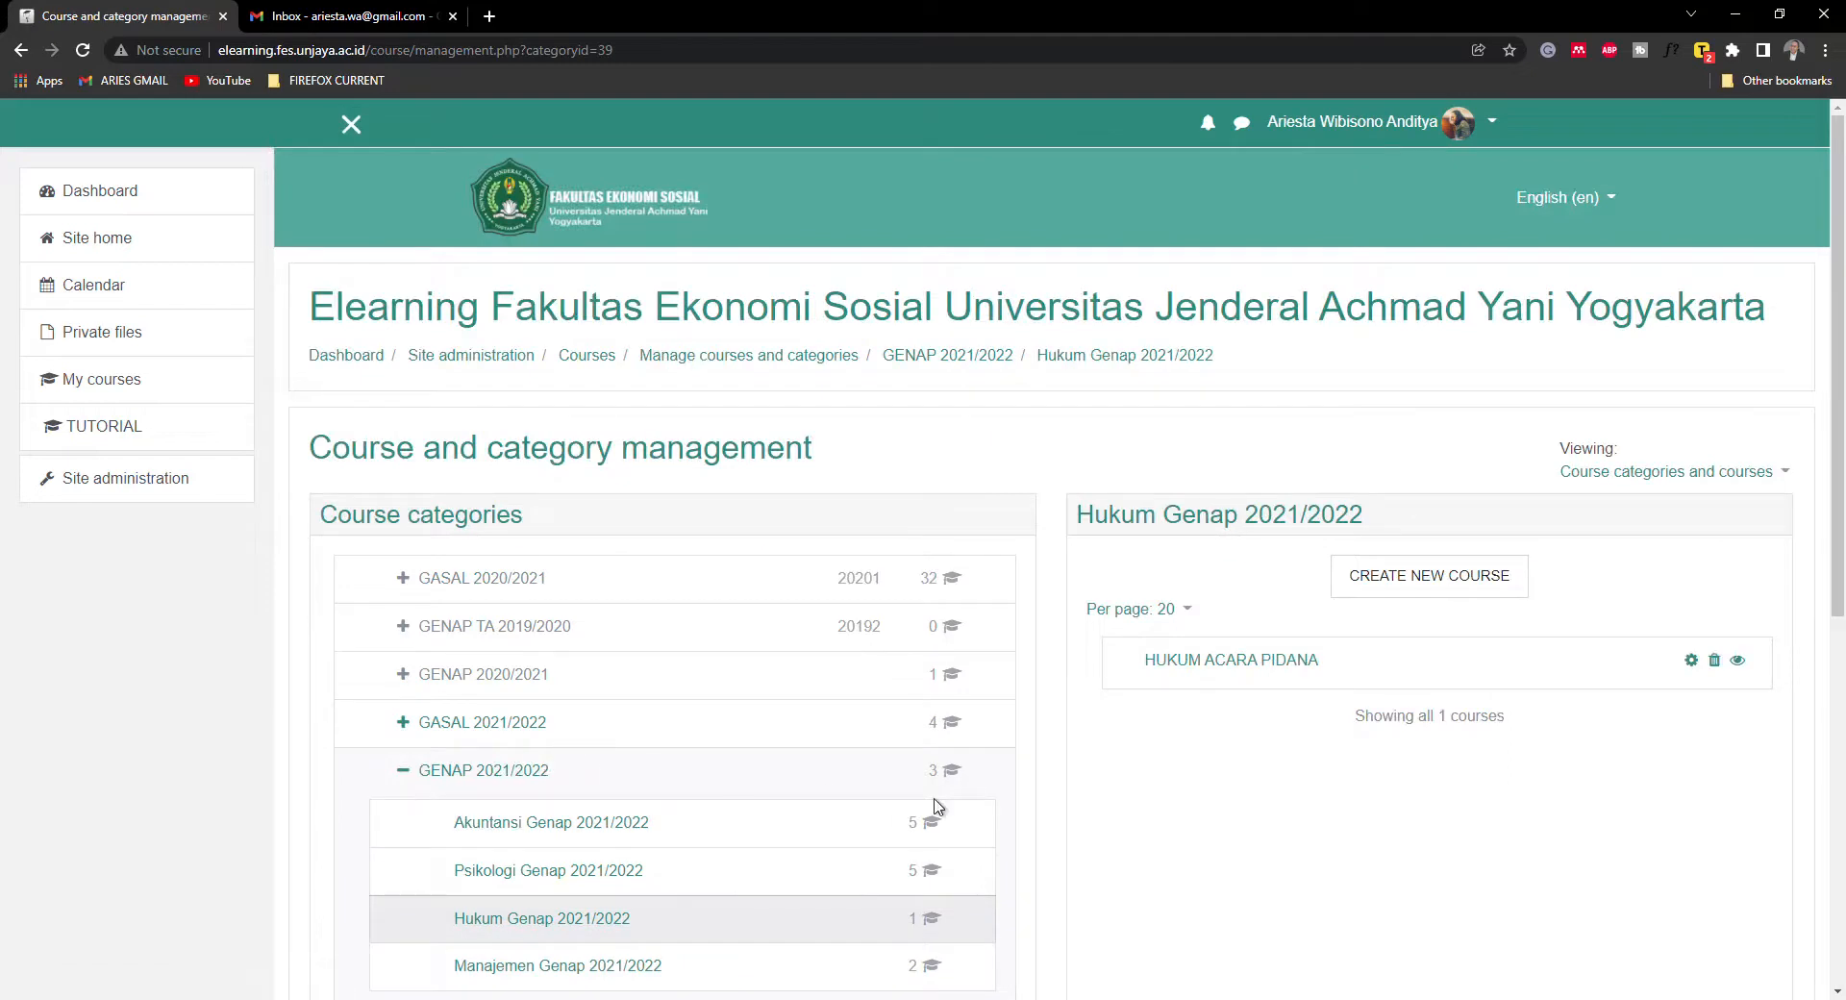
scroll(1344, 806, "down", 2)
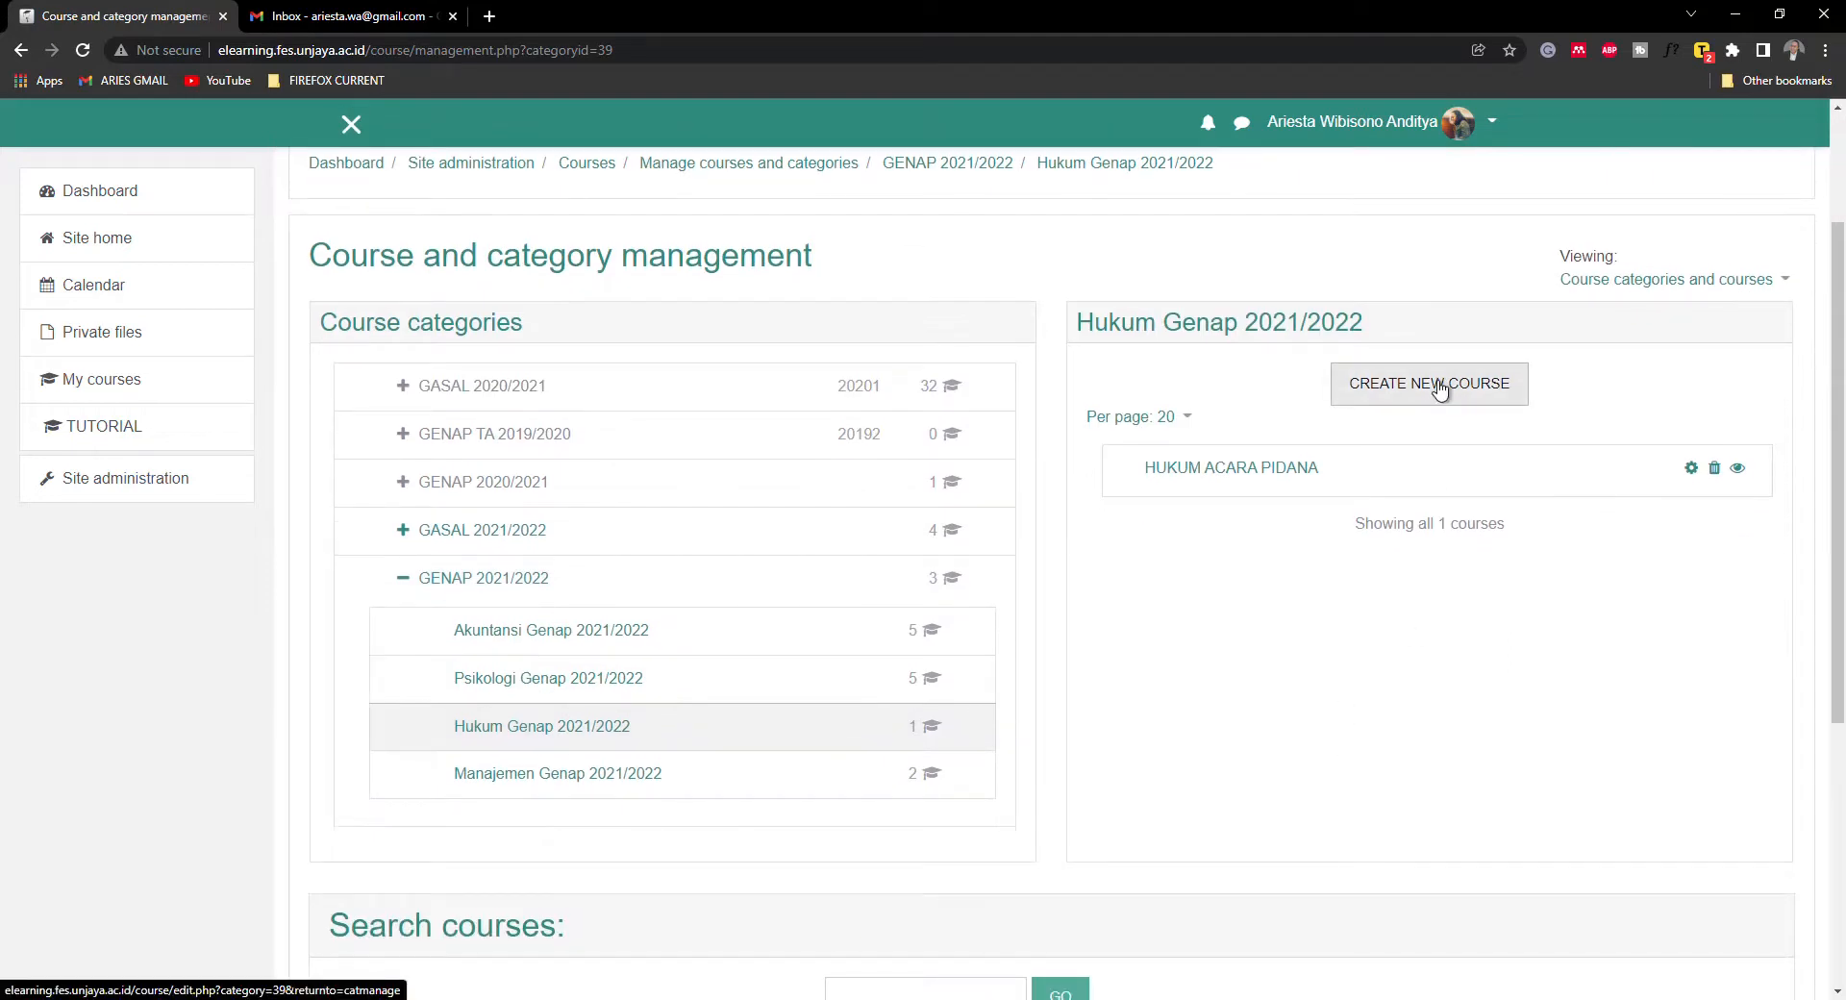
left_click(1439, 386)
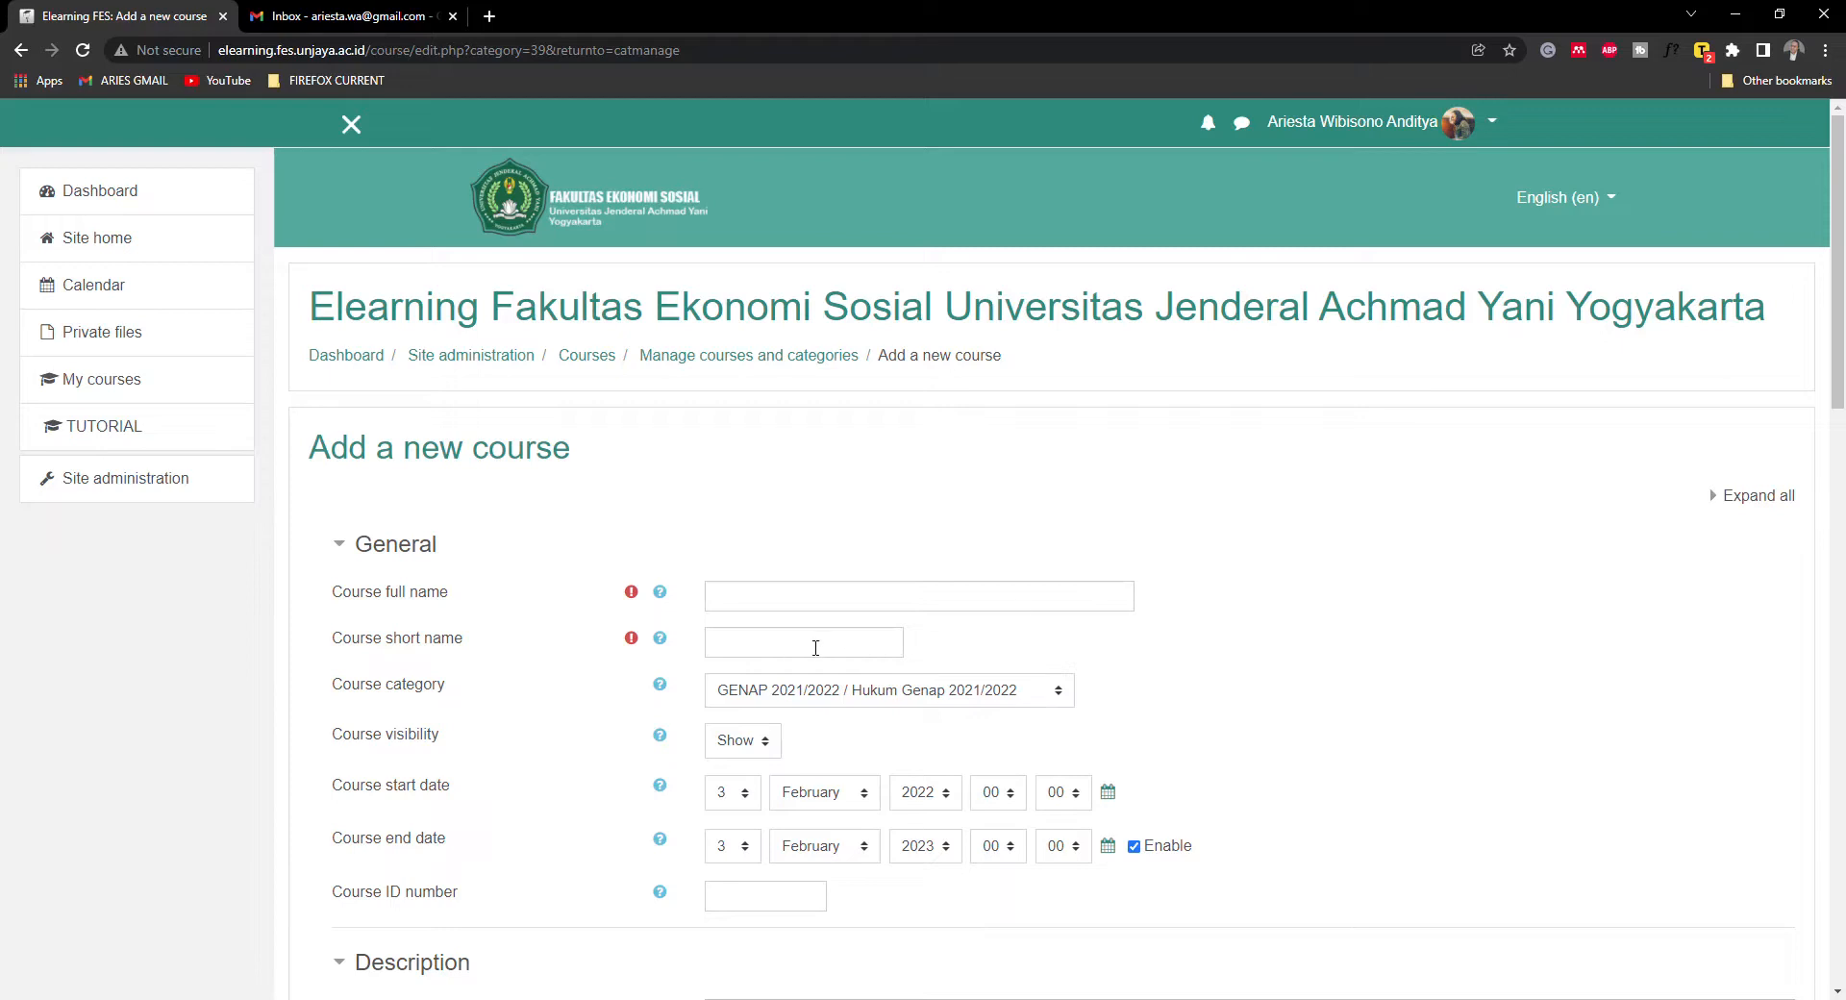
- Enter KRIMINOLOGI as the course full name and KRIM2022 as the course short name
scroll(1291, 607, "down", 1)
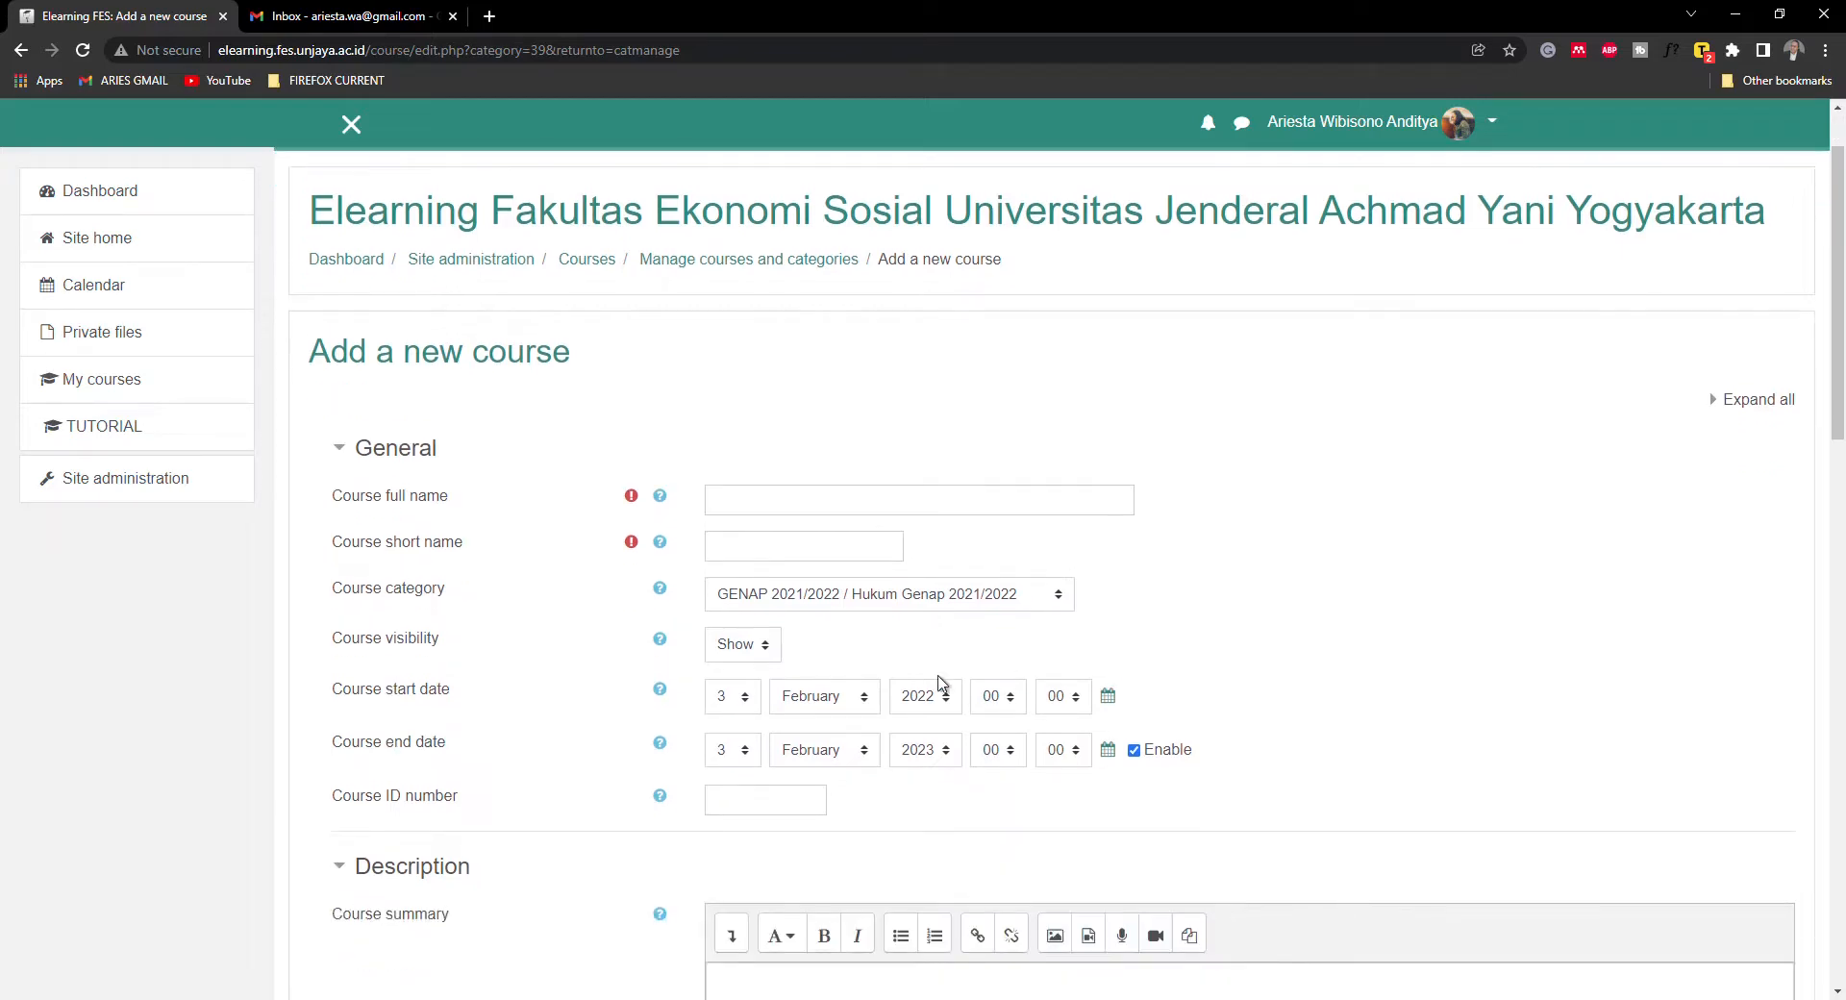
left_click(850, 498)
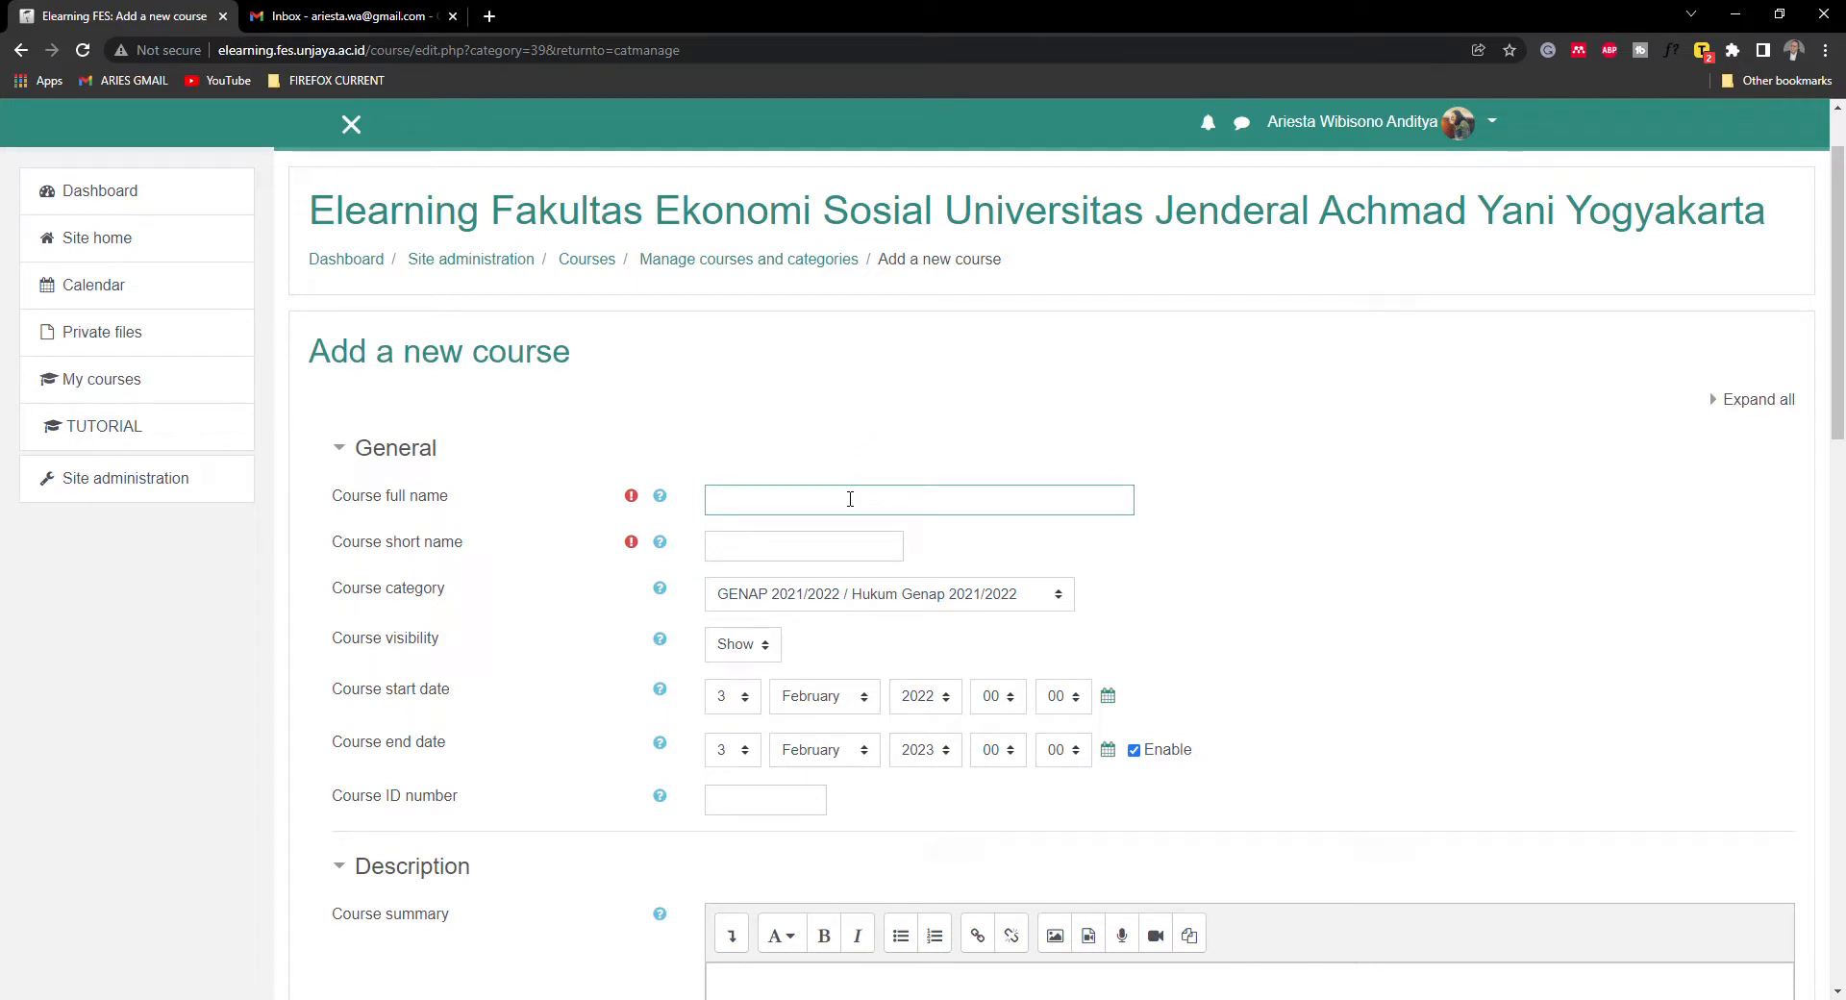
type("KRIMIN")
left_click(816, 542)
type("KRIM2022")
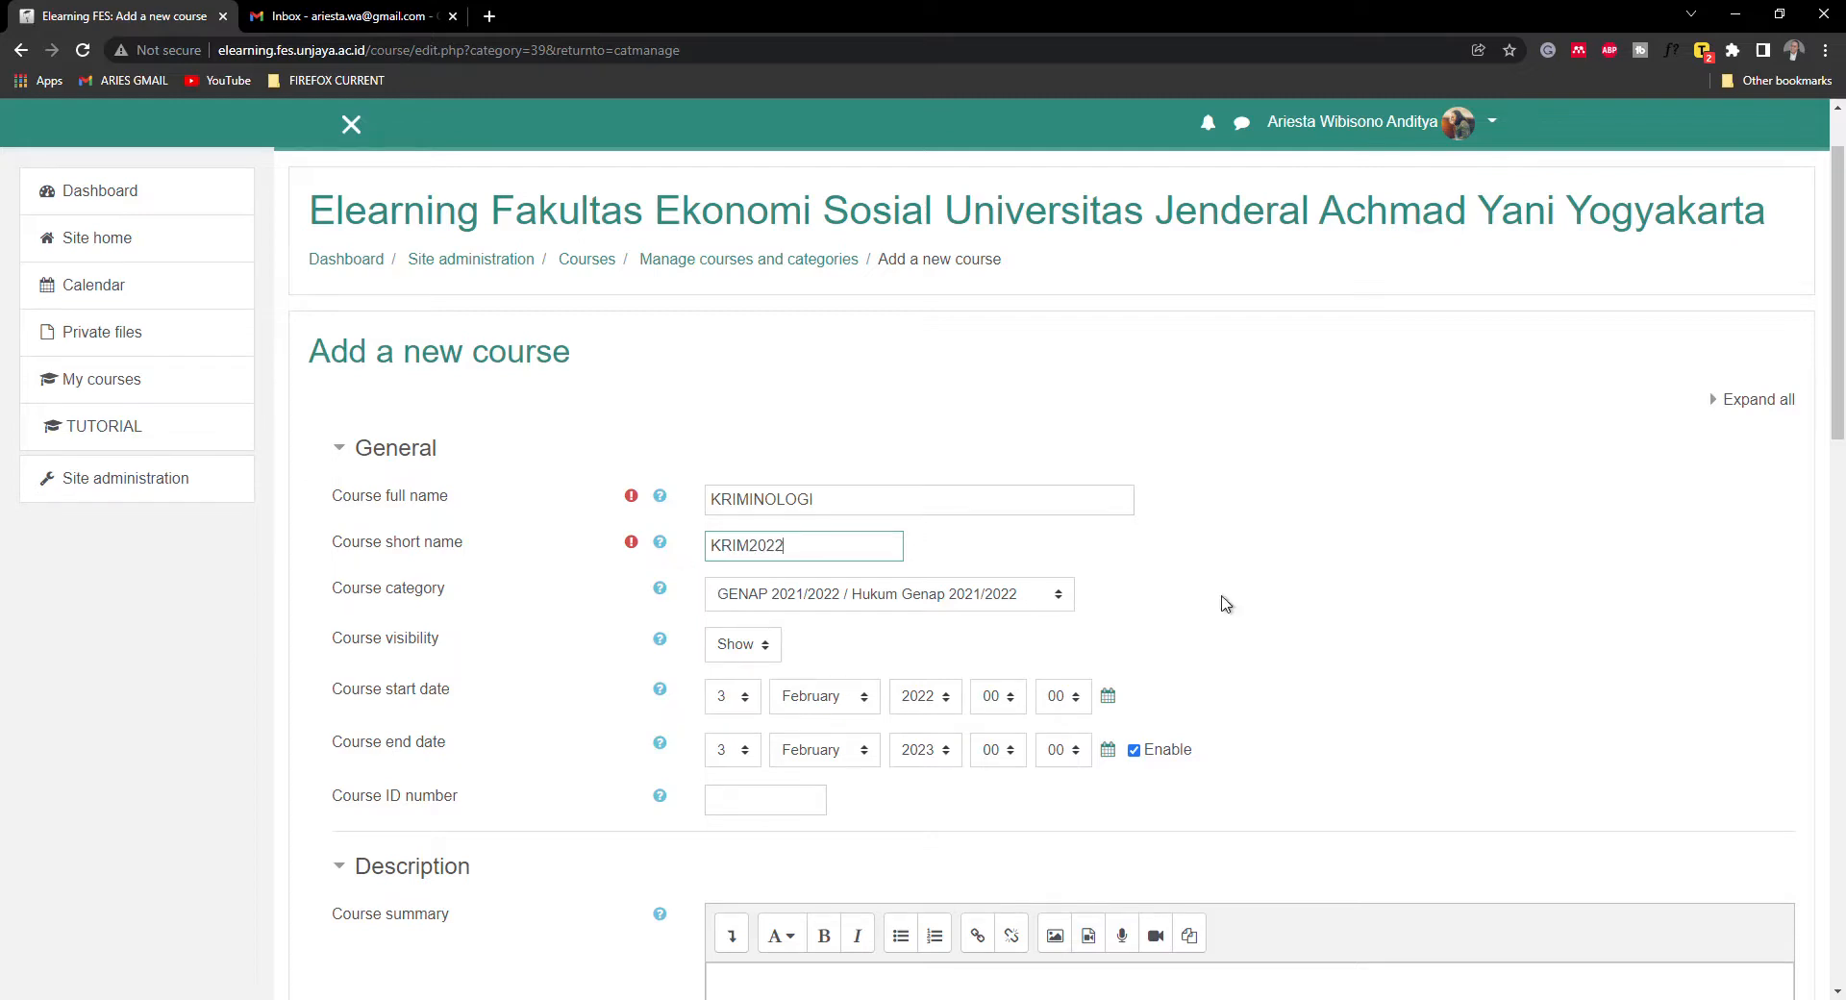
- Change the course short name to KRIMINO2022
scroll(1387, 620, "down", 2)
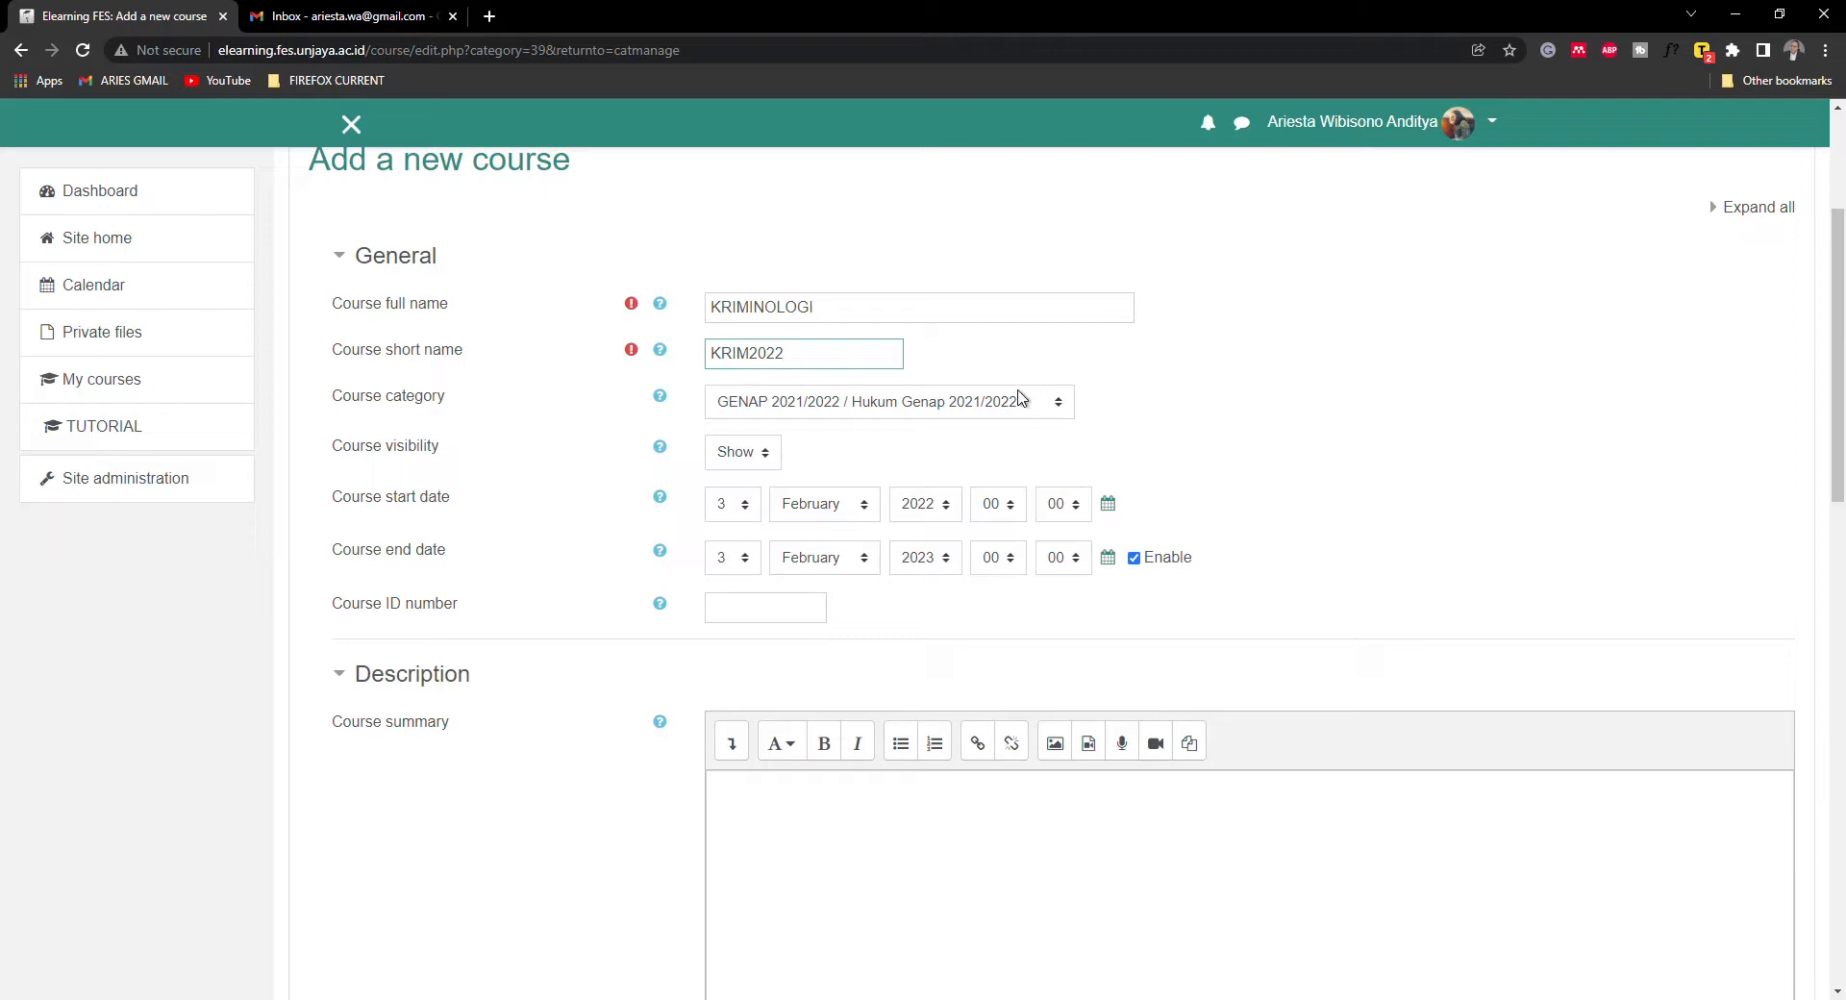
left_click_drag(815, 356, 609, 362)
type("9")
key("BackSpace")
key("BackSpace")
key("BackSpace")
type("2022")
- Set the course start date to 7 February 2022 and the end date to 30 March 2022
left_click(732, 507)
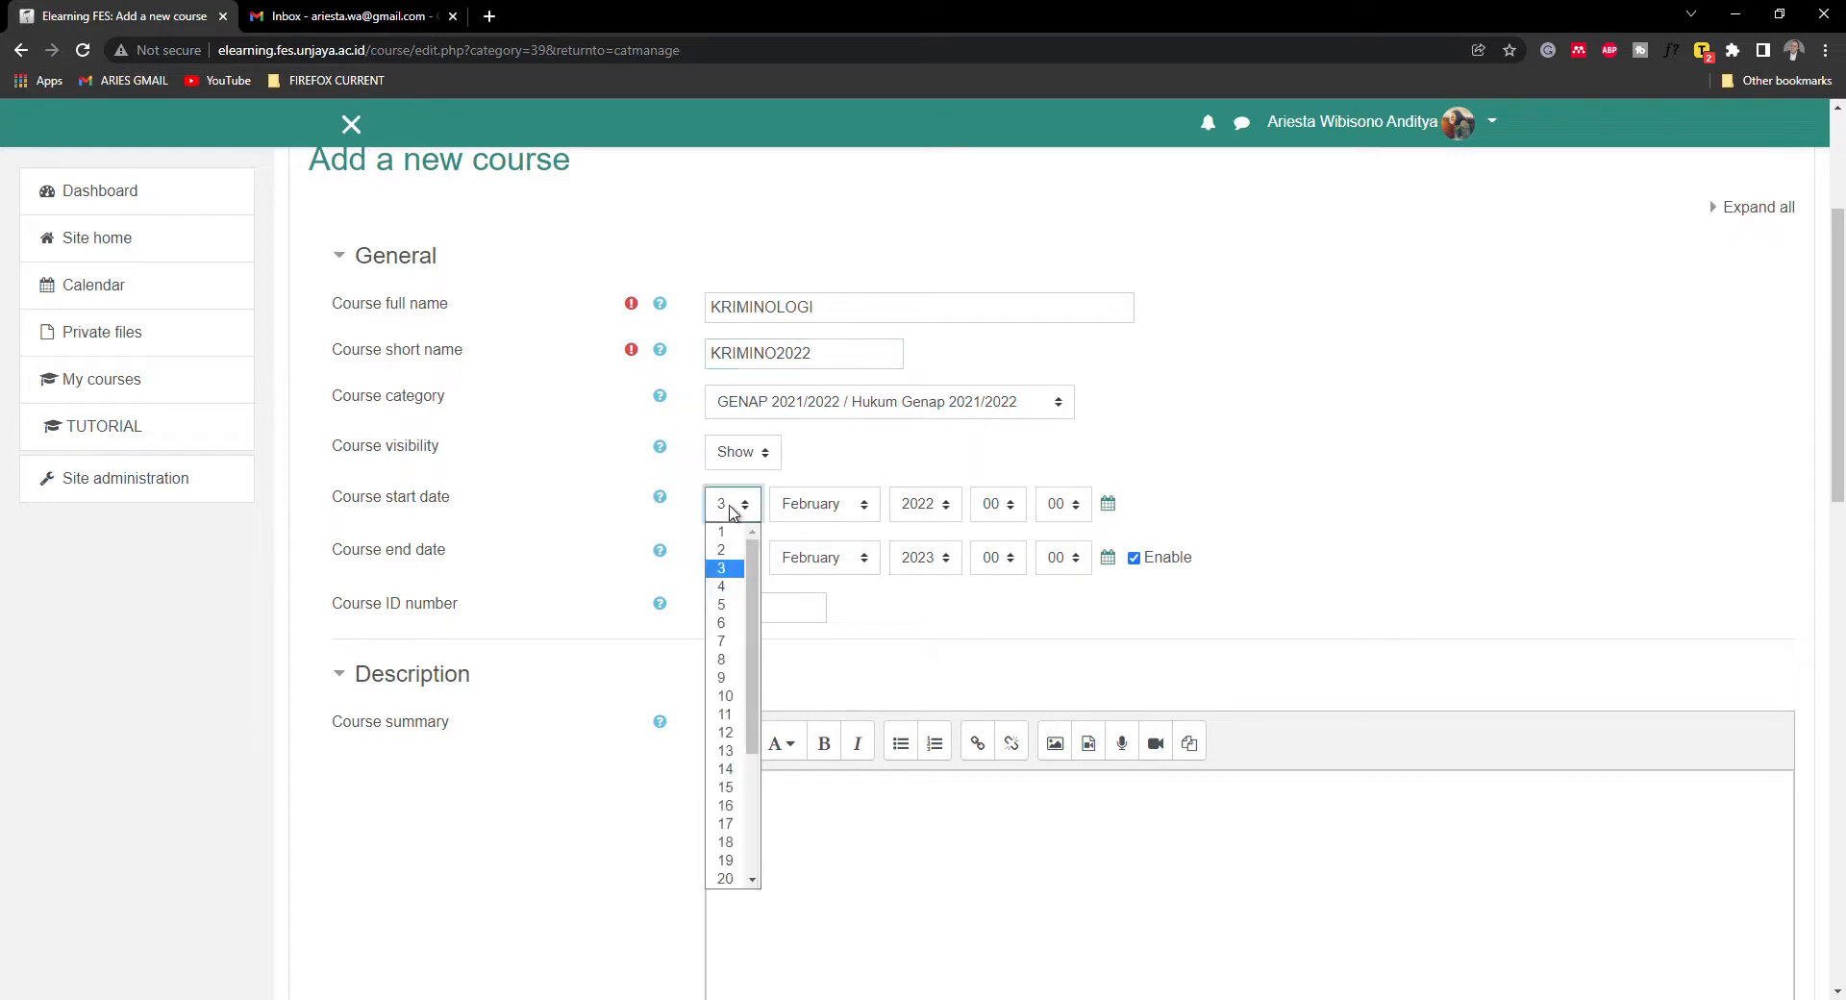
left_click(723, 642)
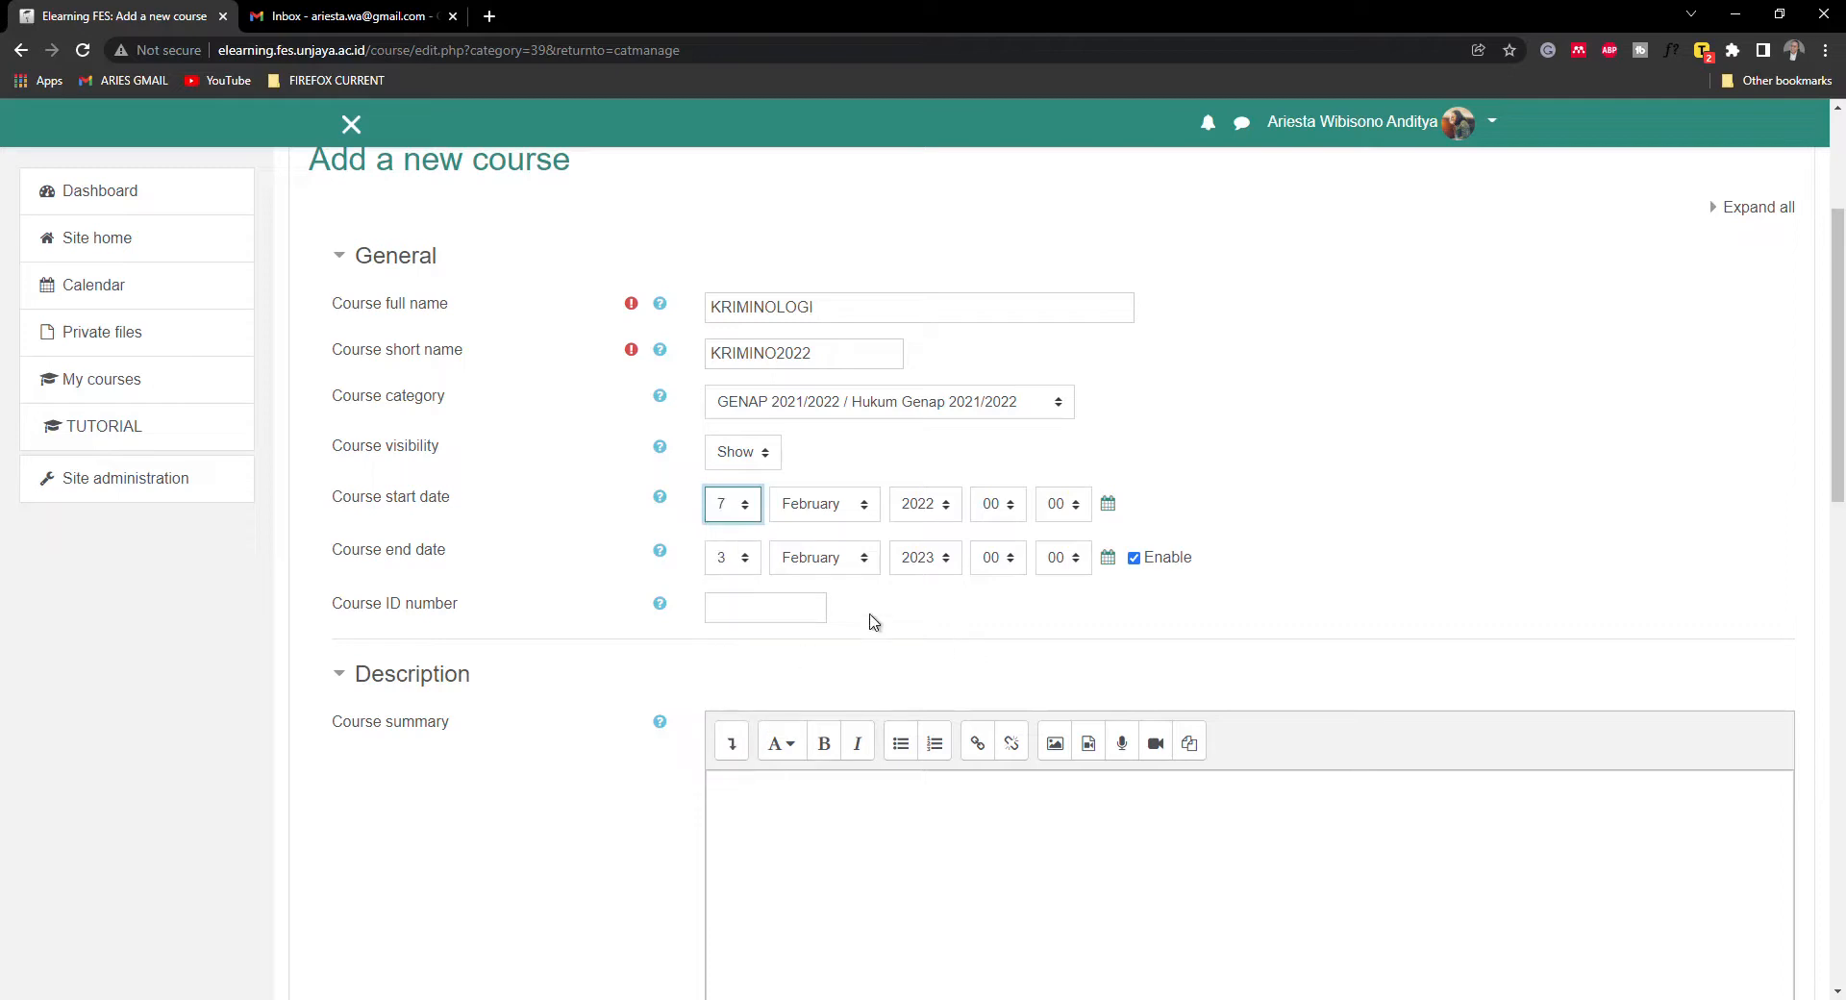
left_click(723, 557)
scroll(735, 846, "down", 2)
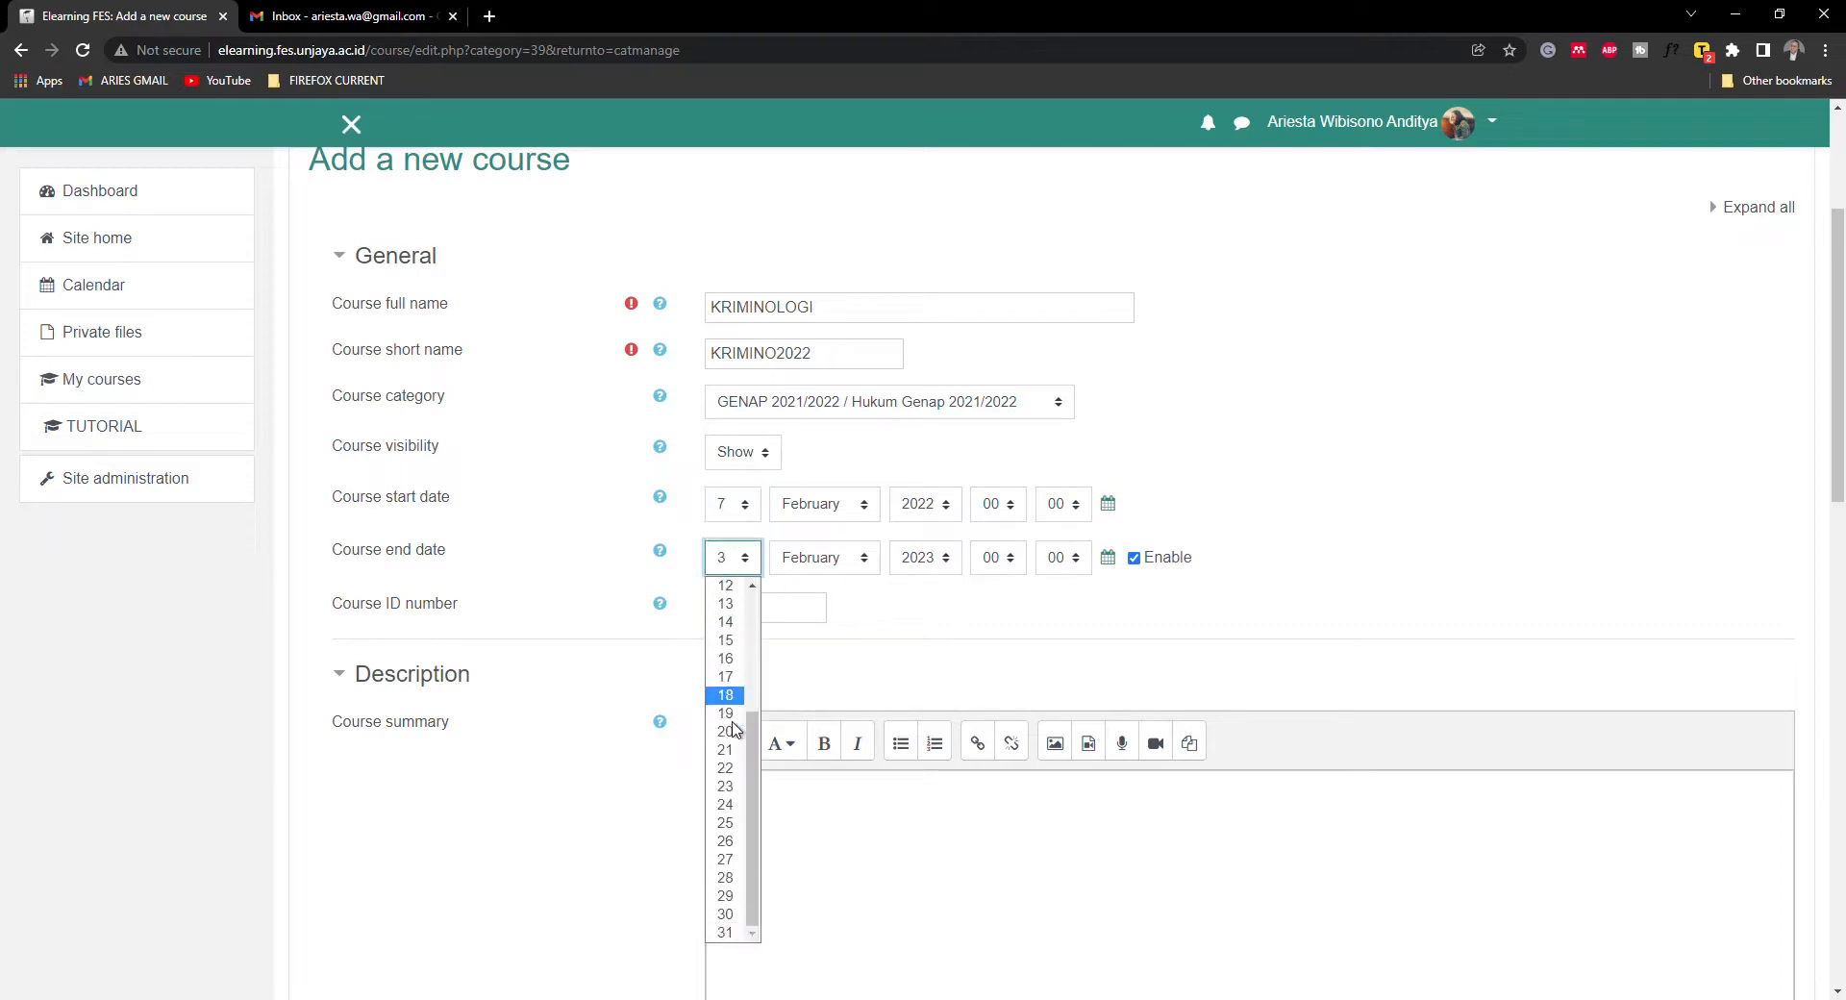
left_click(726, 913)
left_click(723, 566)
scroll(728, 798, "down", 3)
left_click(719, 913)
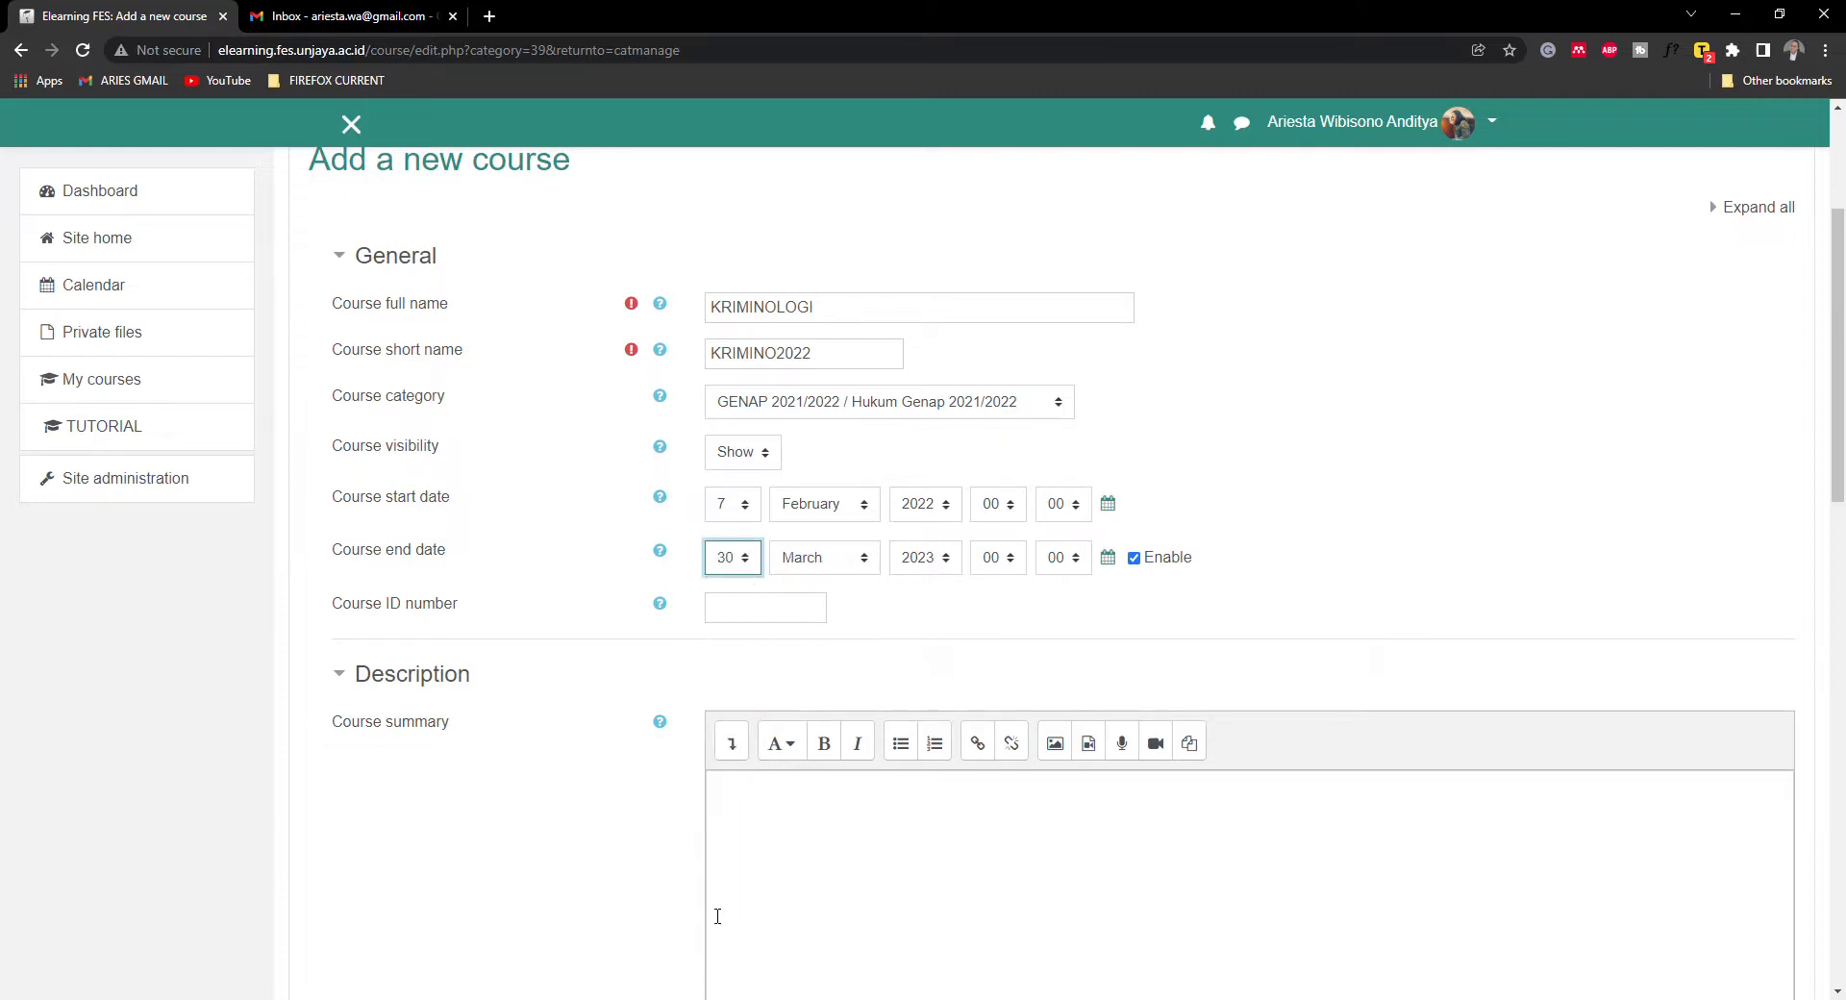
left_click(923, 557)
scroll(920, 875, "down", 2)
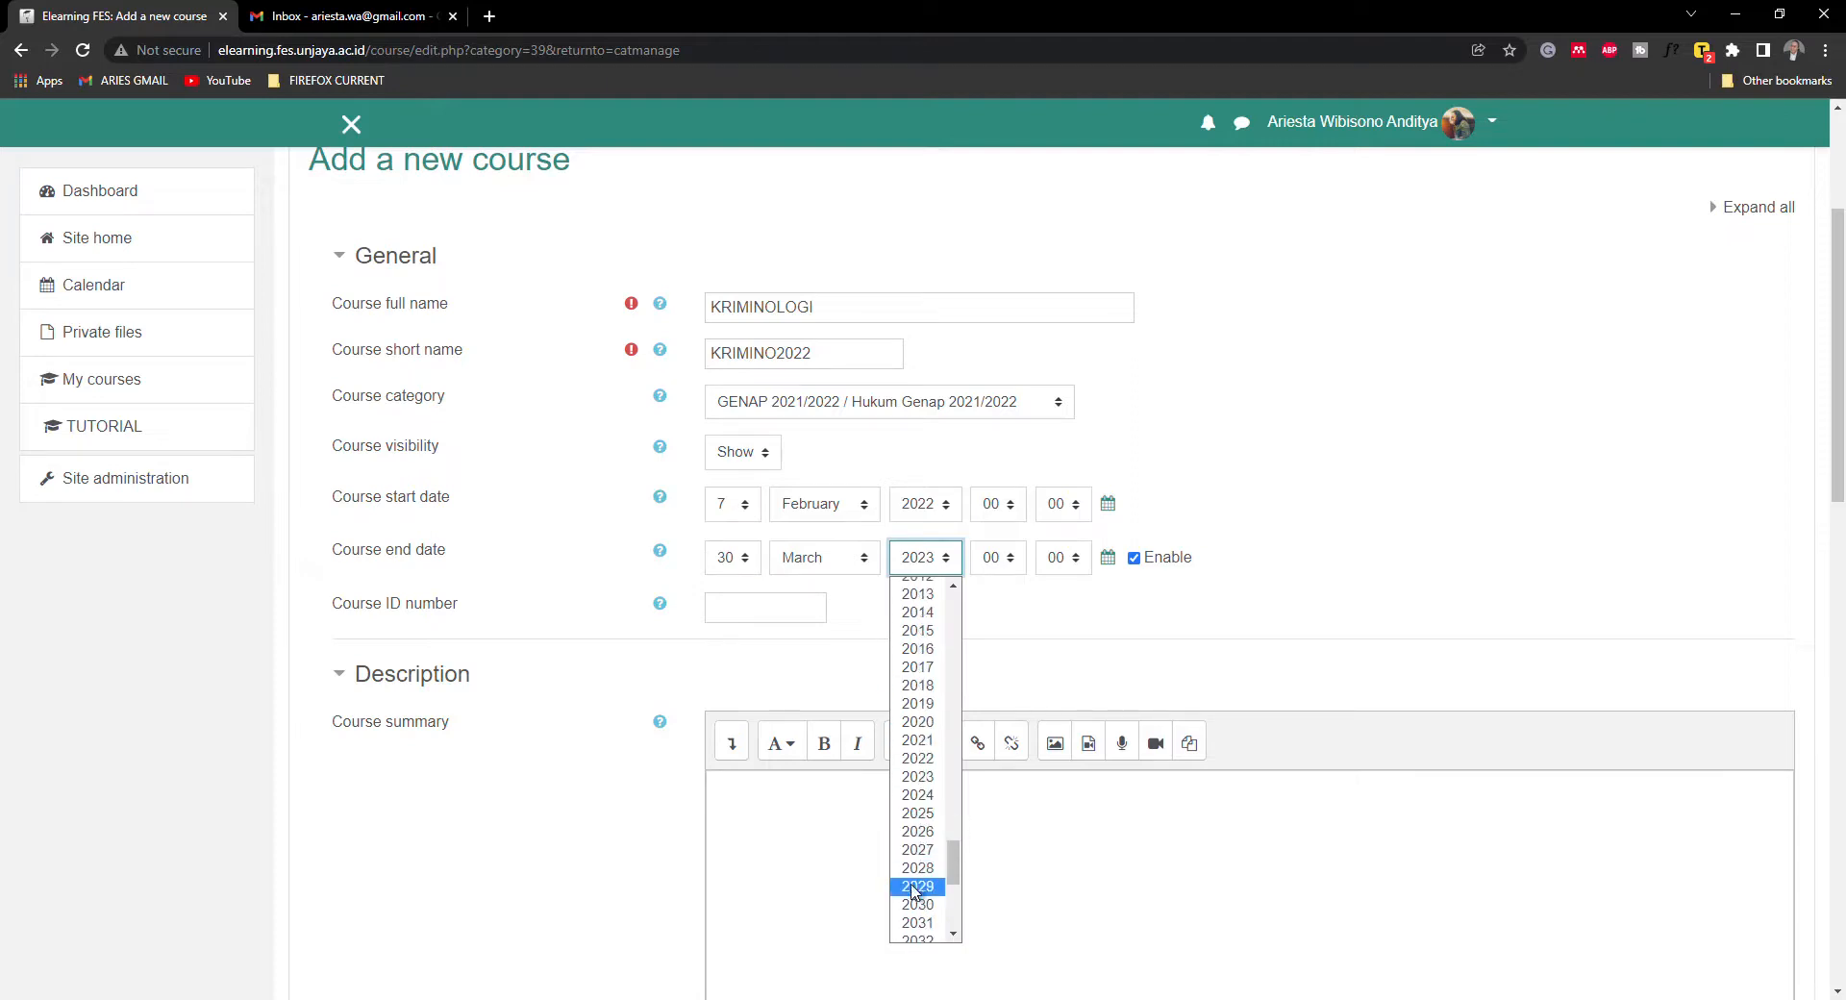
left_click(914, 758)
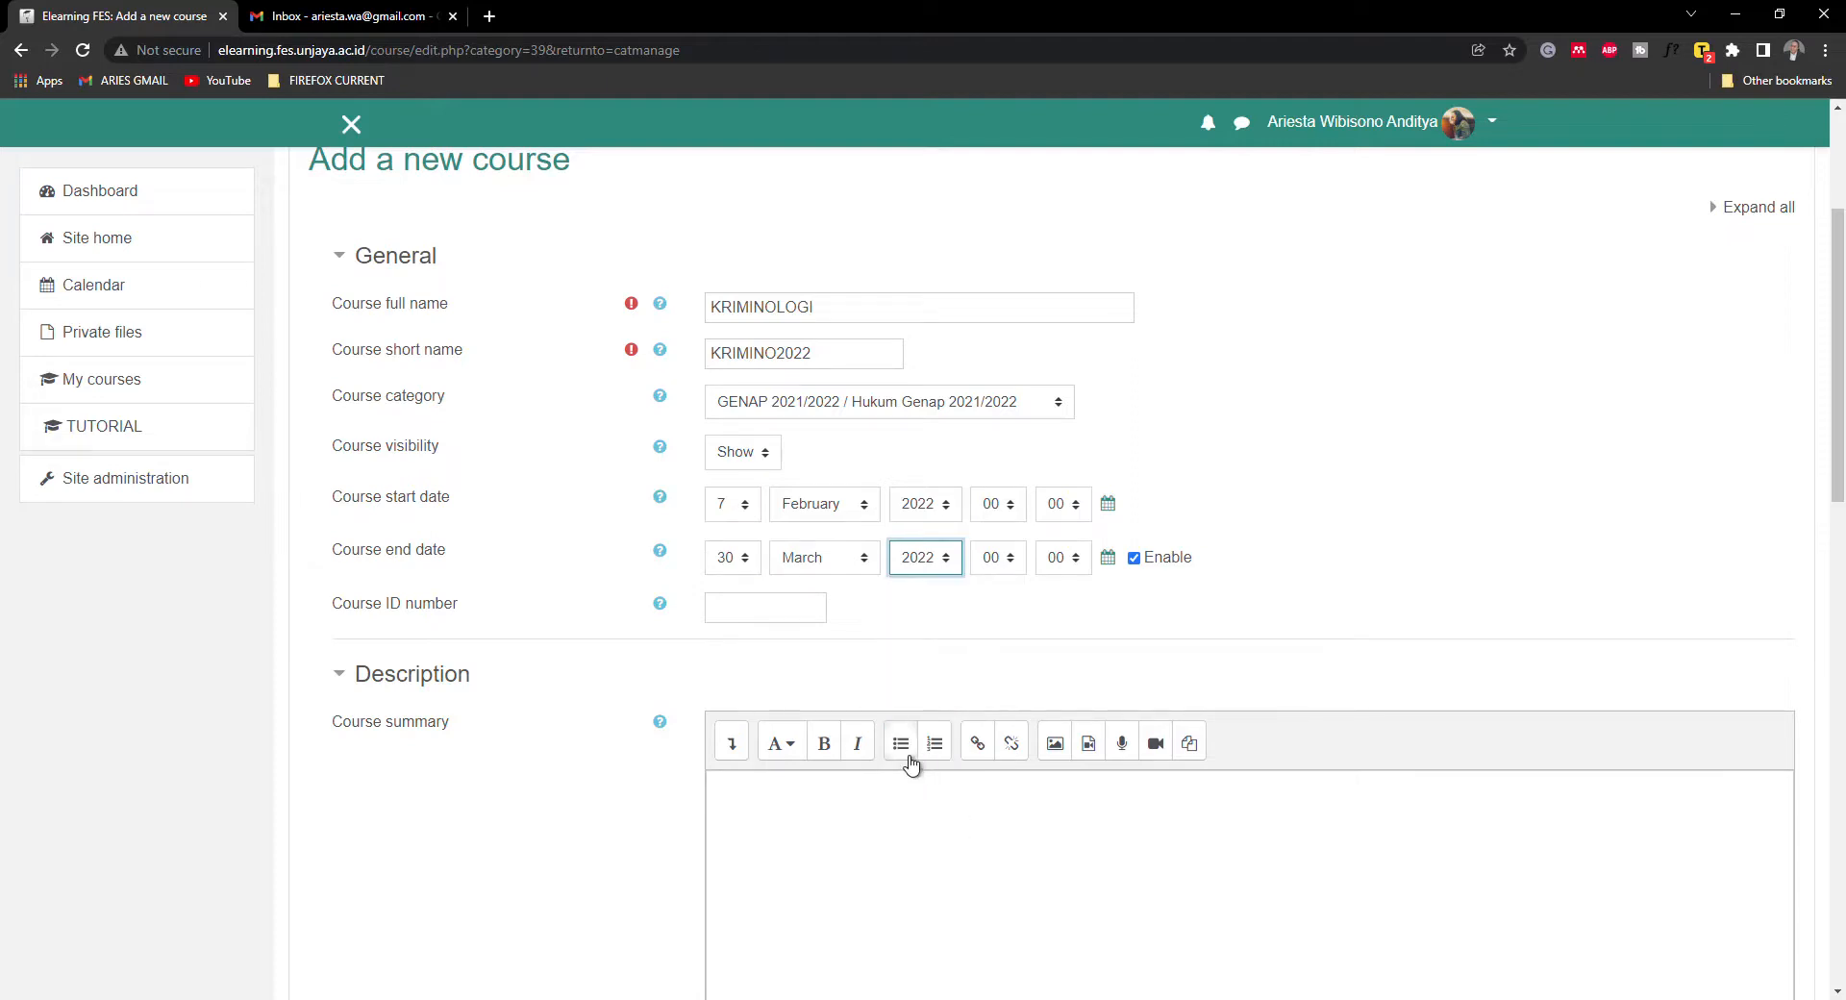
- Expand the Course format settings and set the number of sections to 1
scroll(1062, 644, "down", 2)
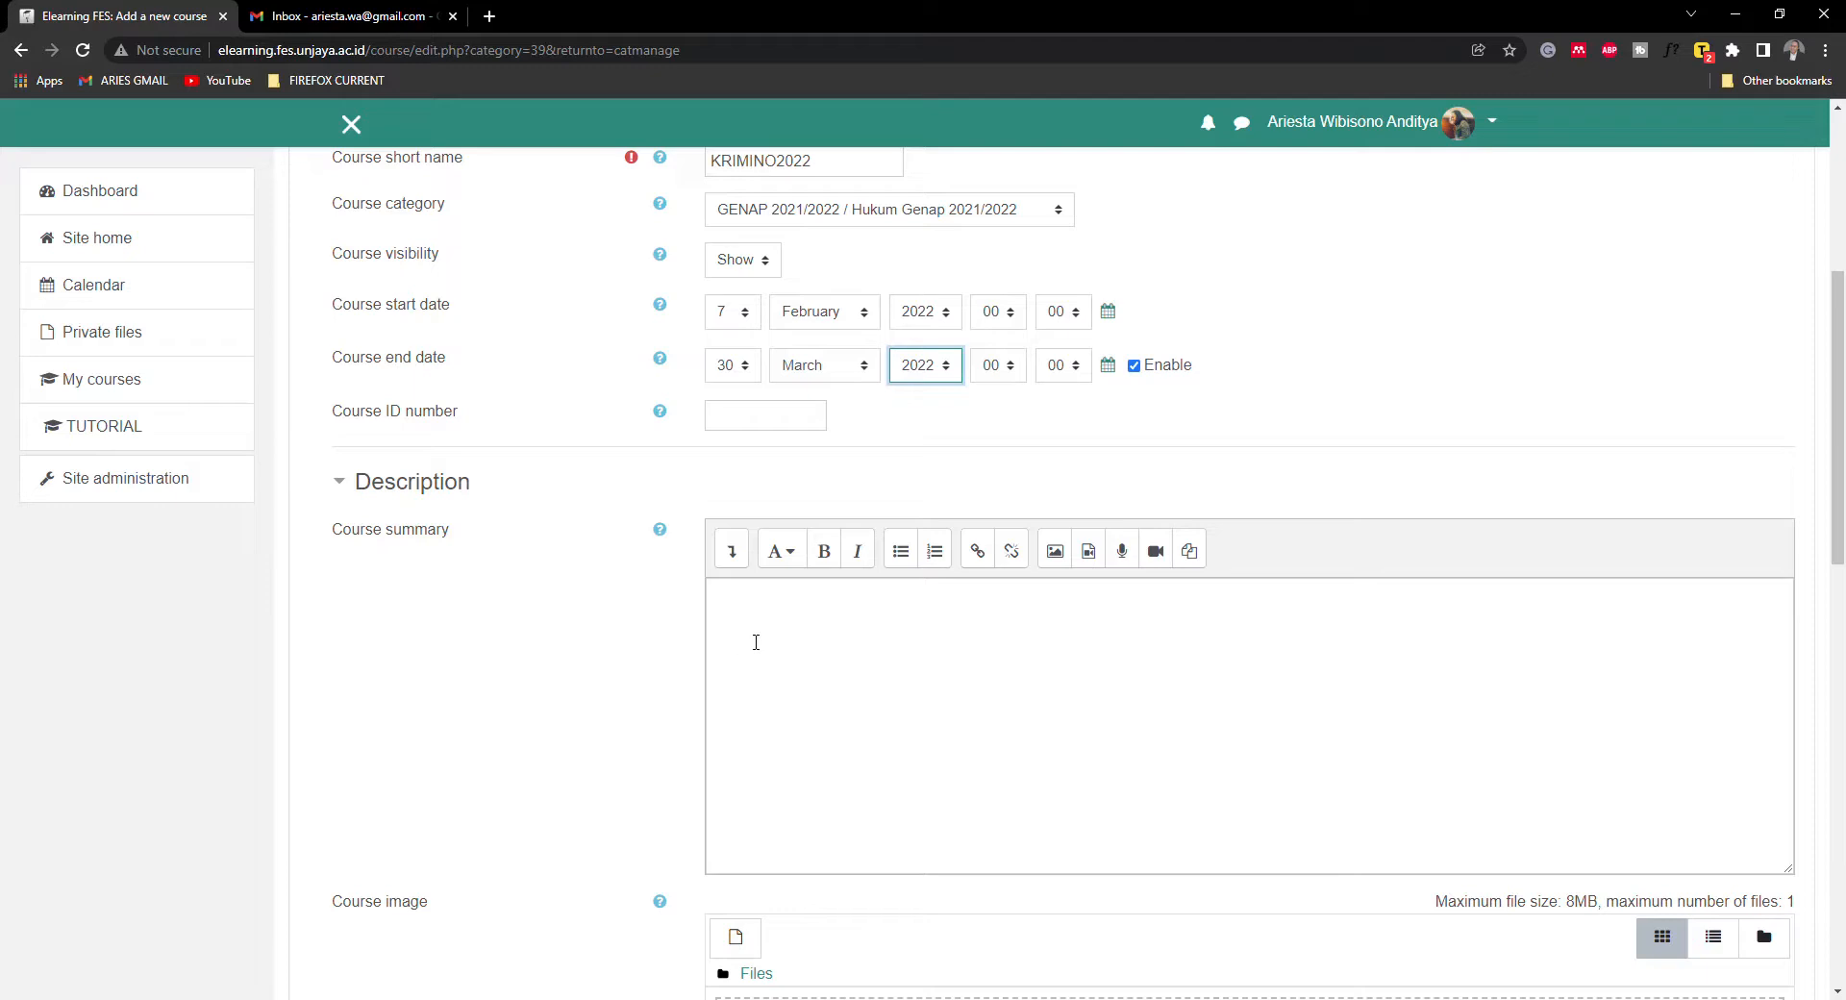
scroll(683, 688, "down", 2)
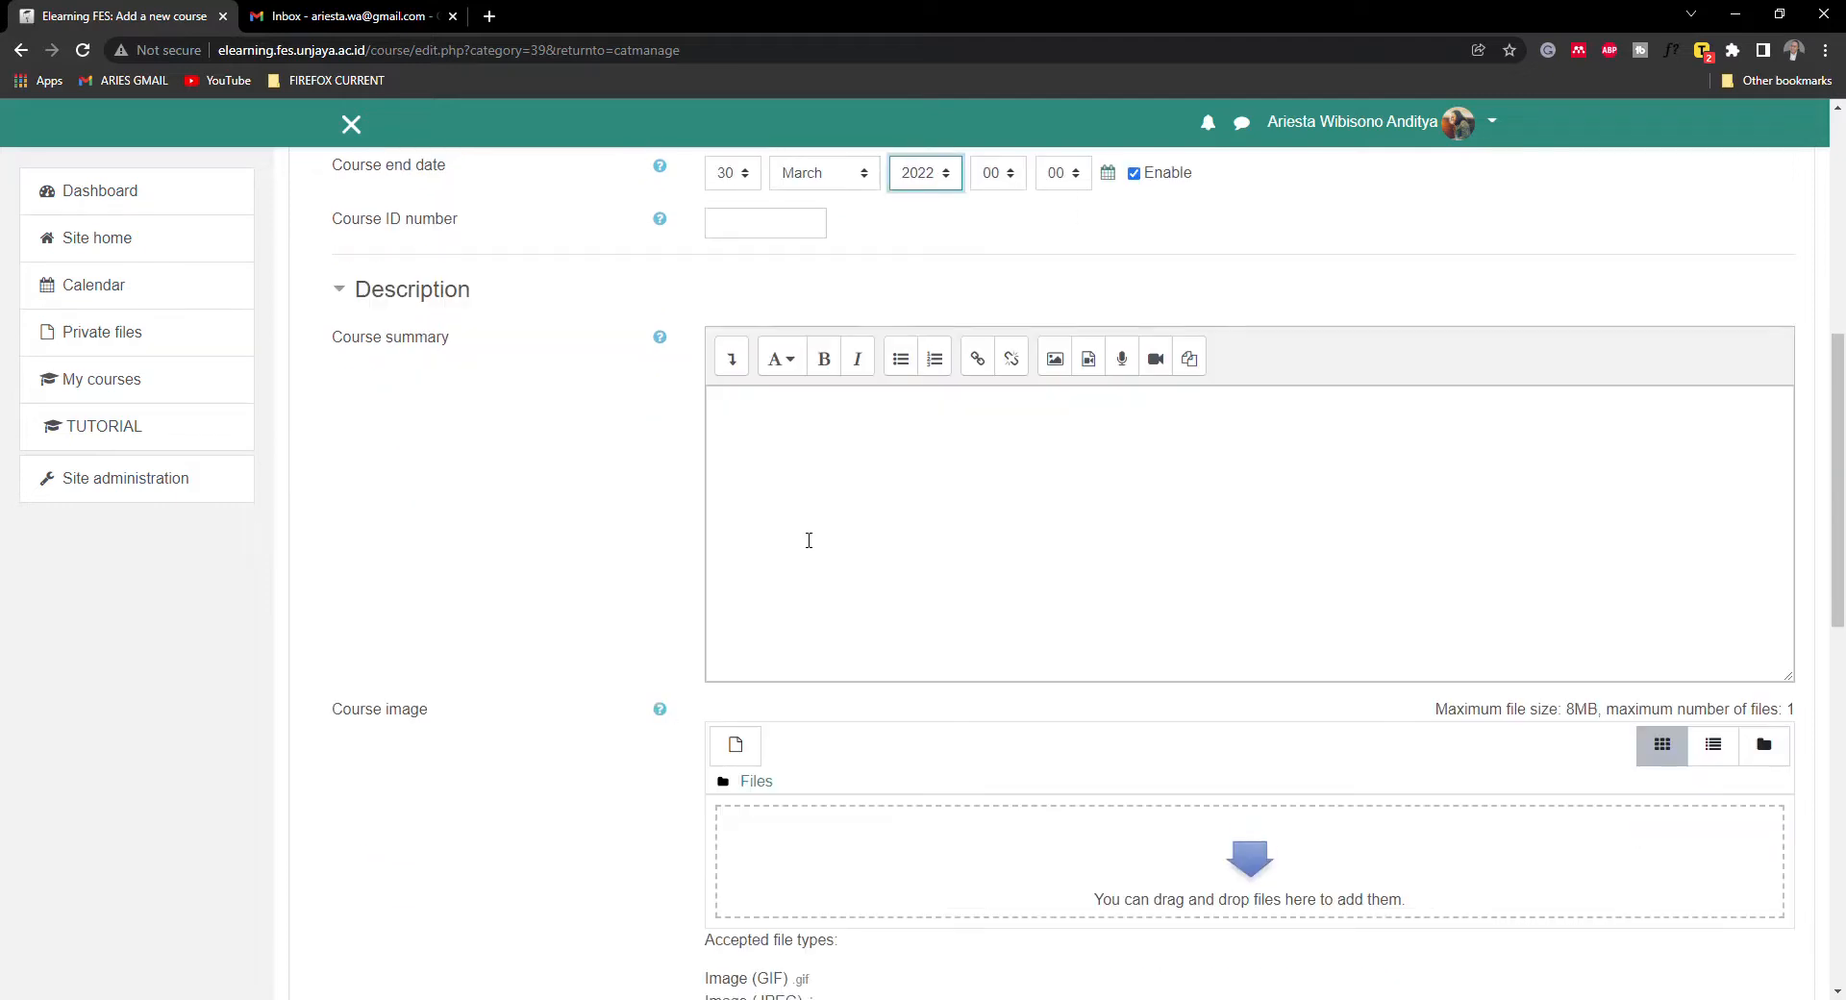
scroll(803, 538, "down", 4)
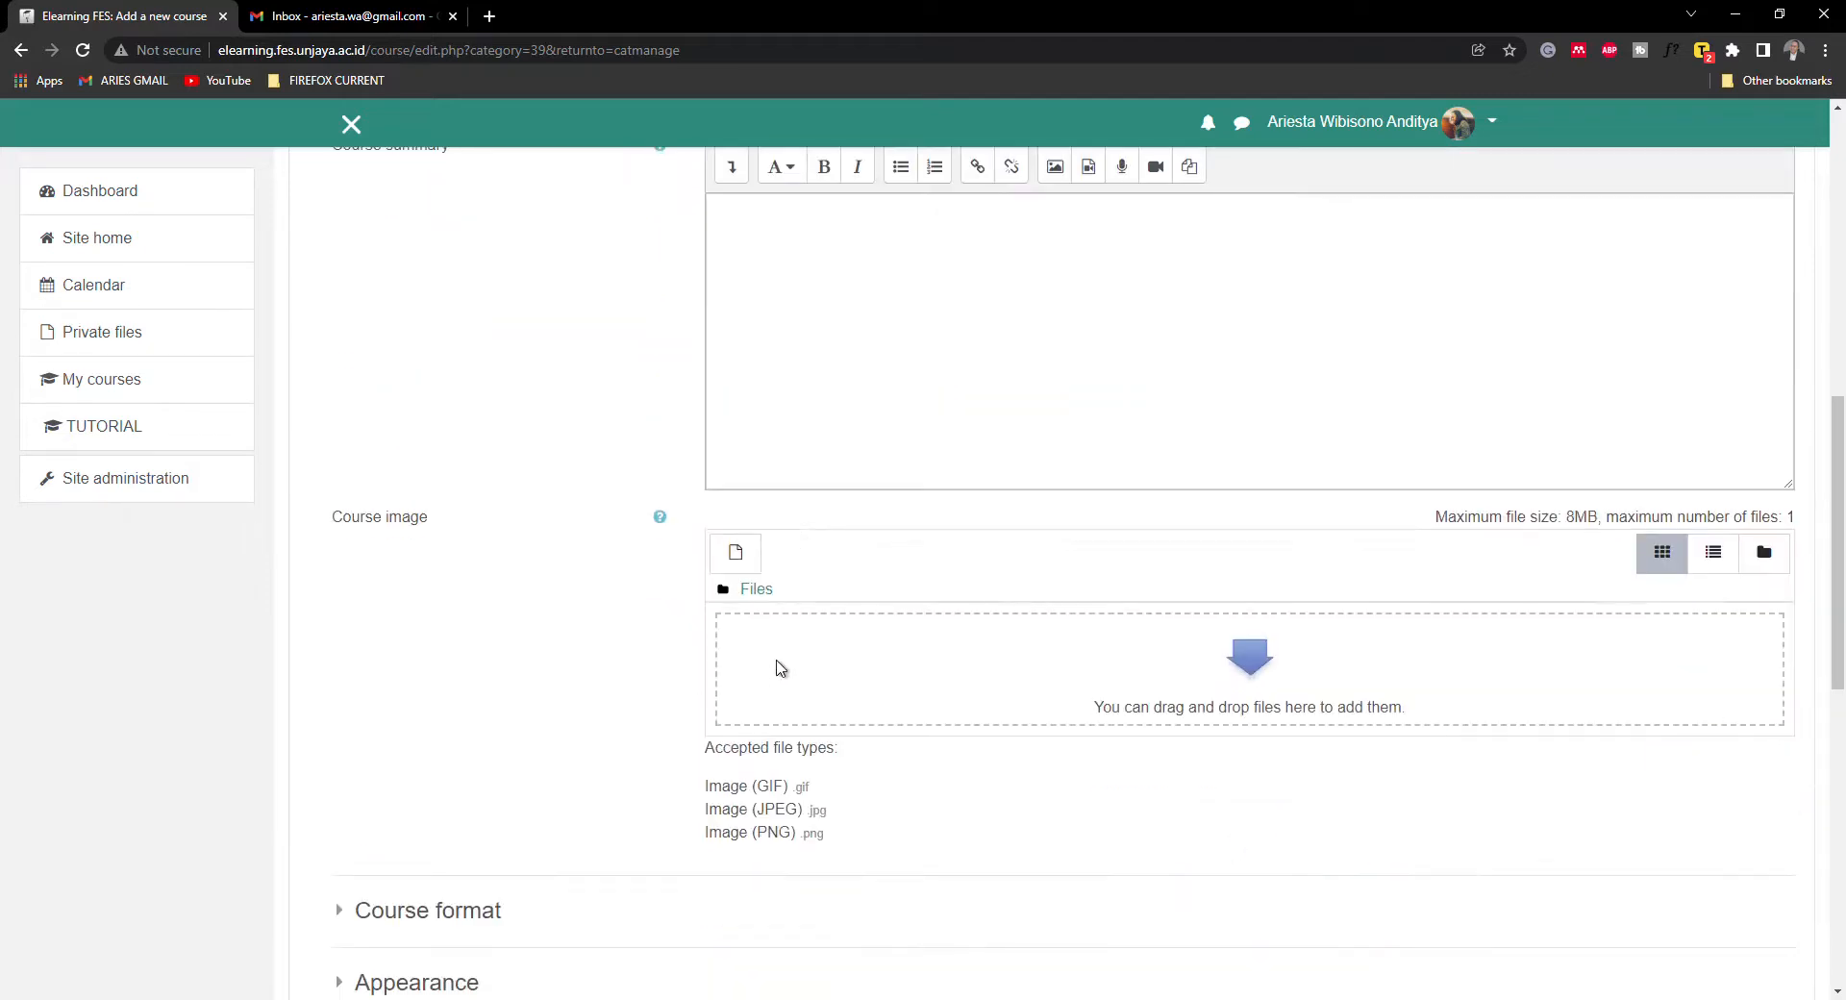
scroll(794, 664, "down", 2)
left_click(434, 527)
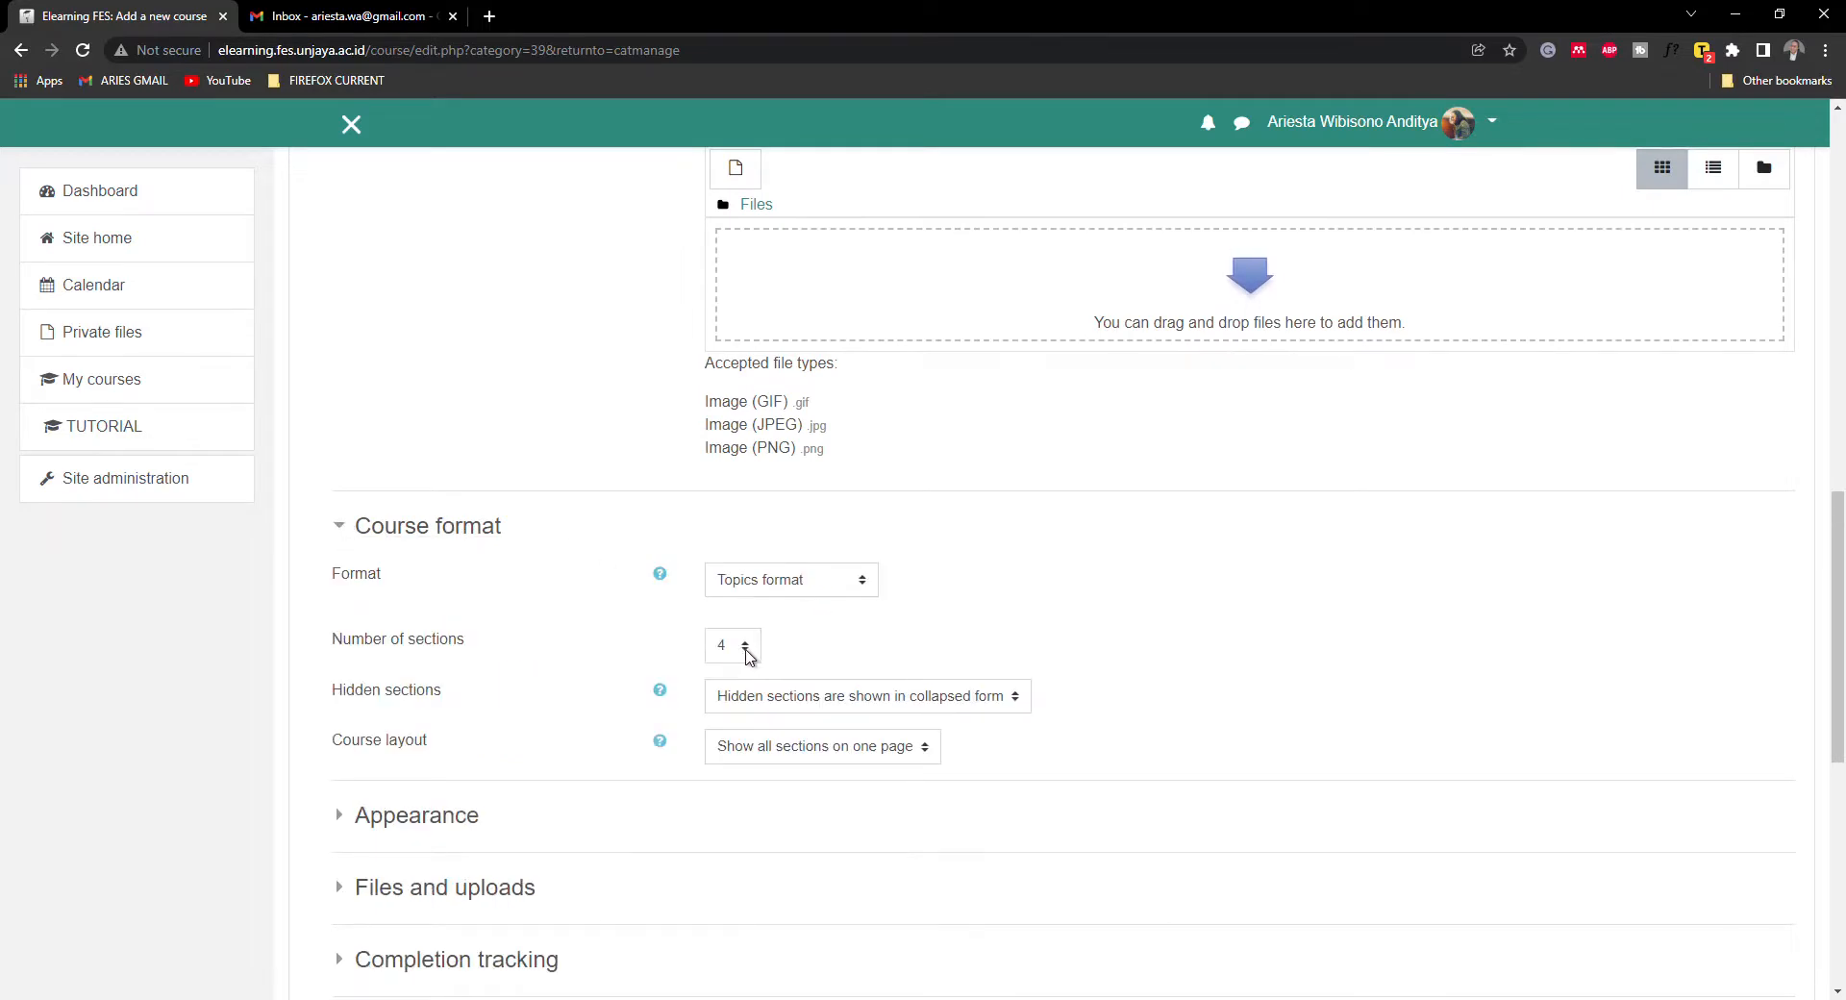
left_click(747, 649)
left_click(725, 289)
- Examine the new course's Appearance settings and the maximum upload size options under Files and uploads
scroll(471, 667, "down", 2)
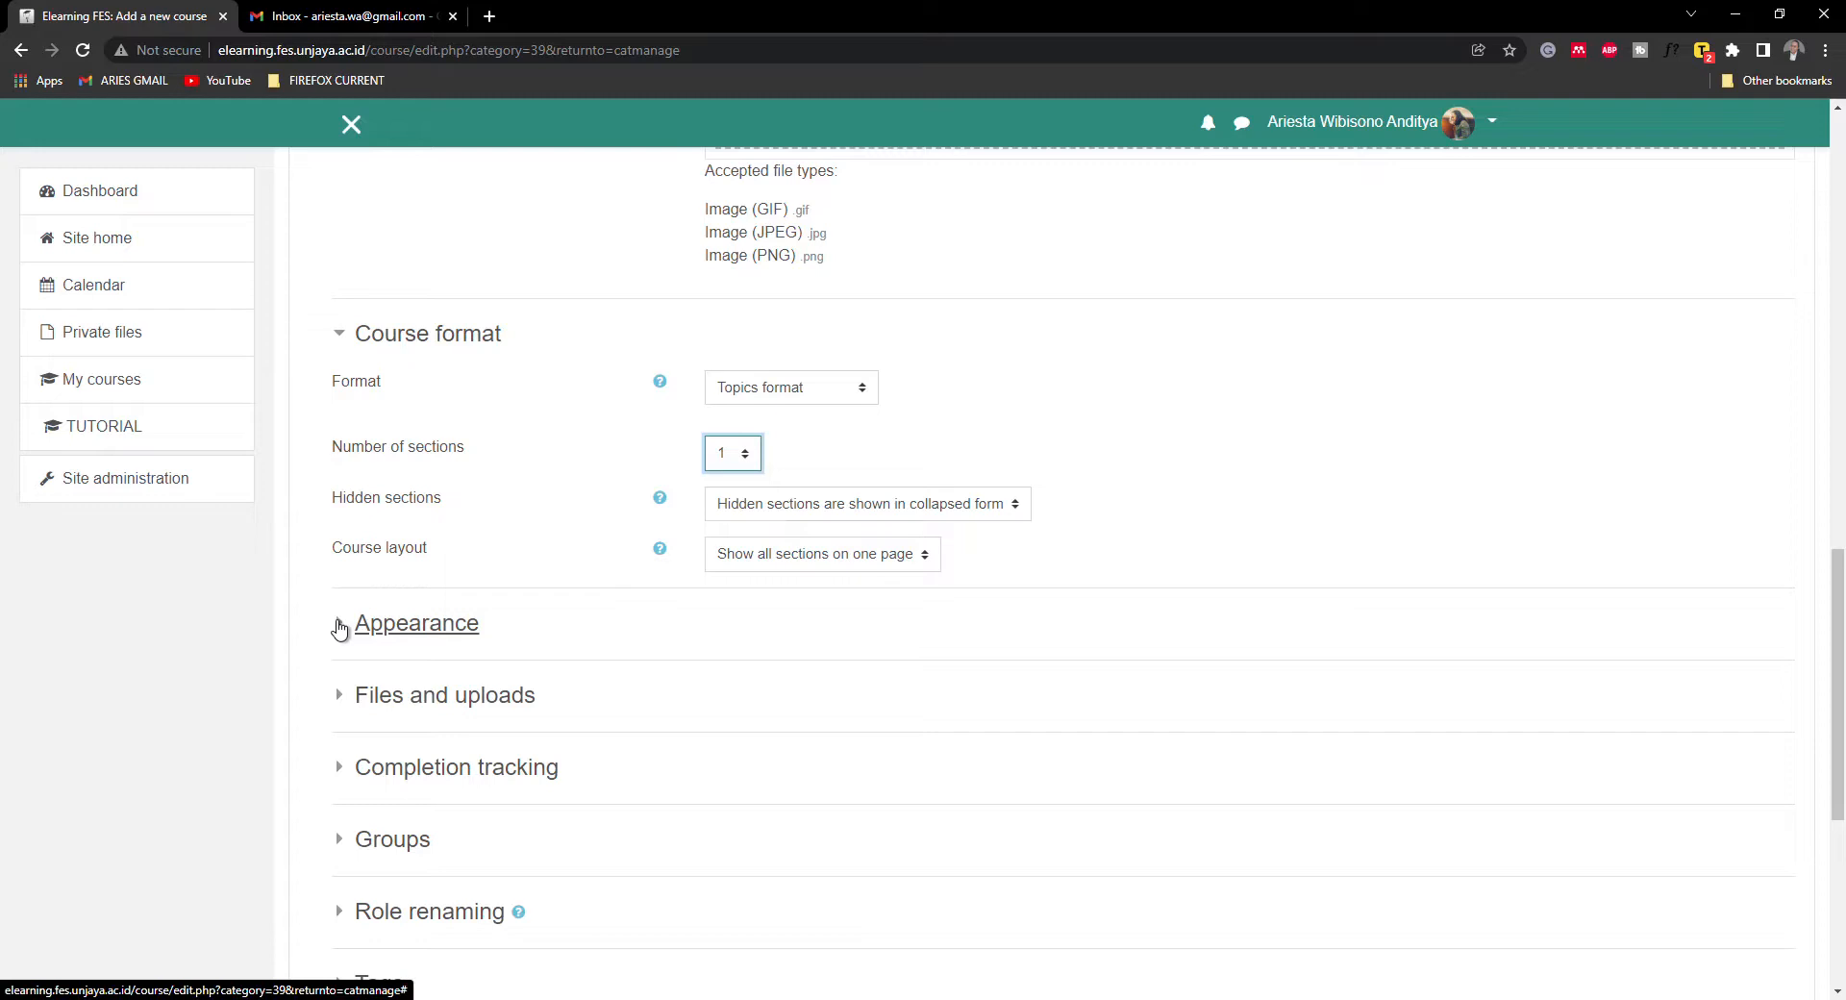
left_click(338, 627)
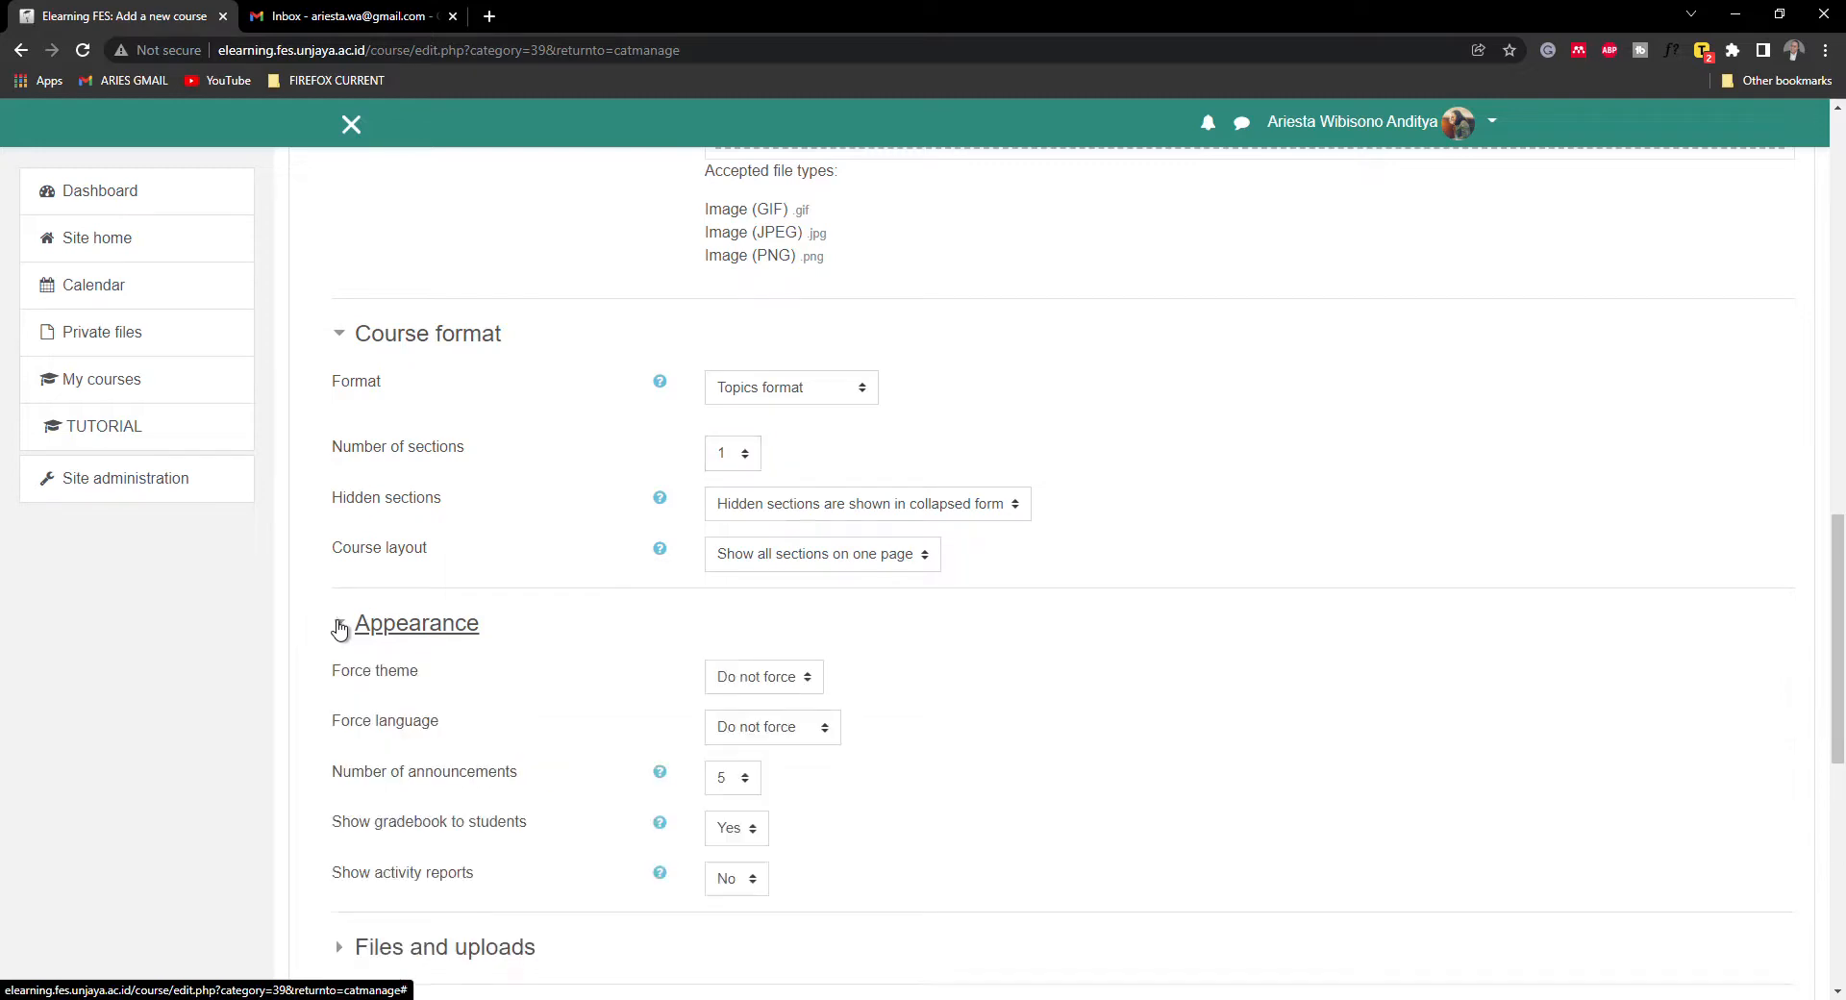
scroll(1038, 729, "down", 3)
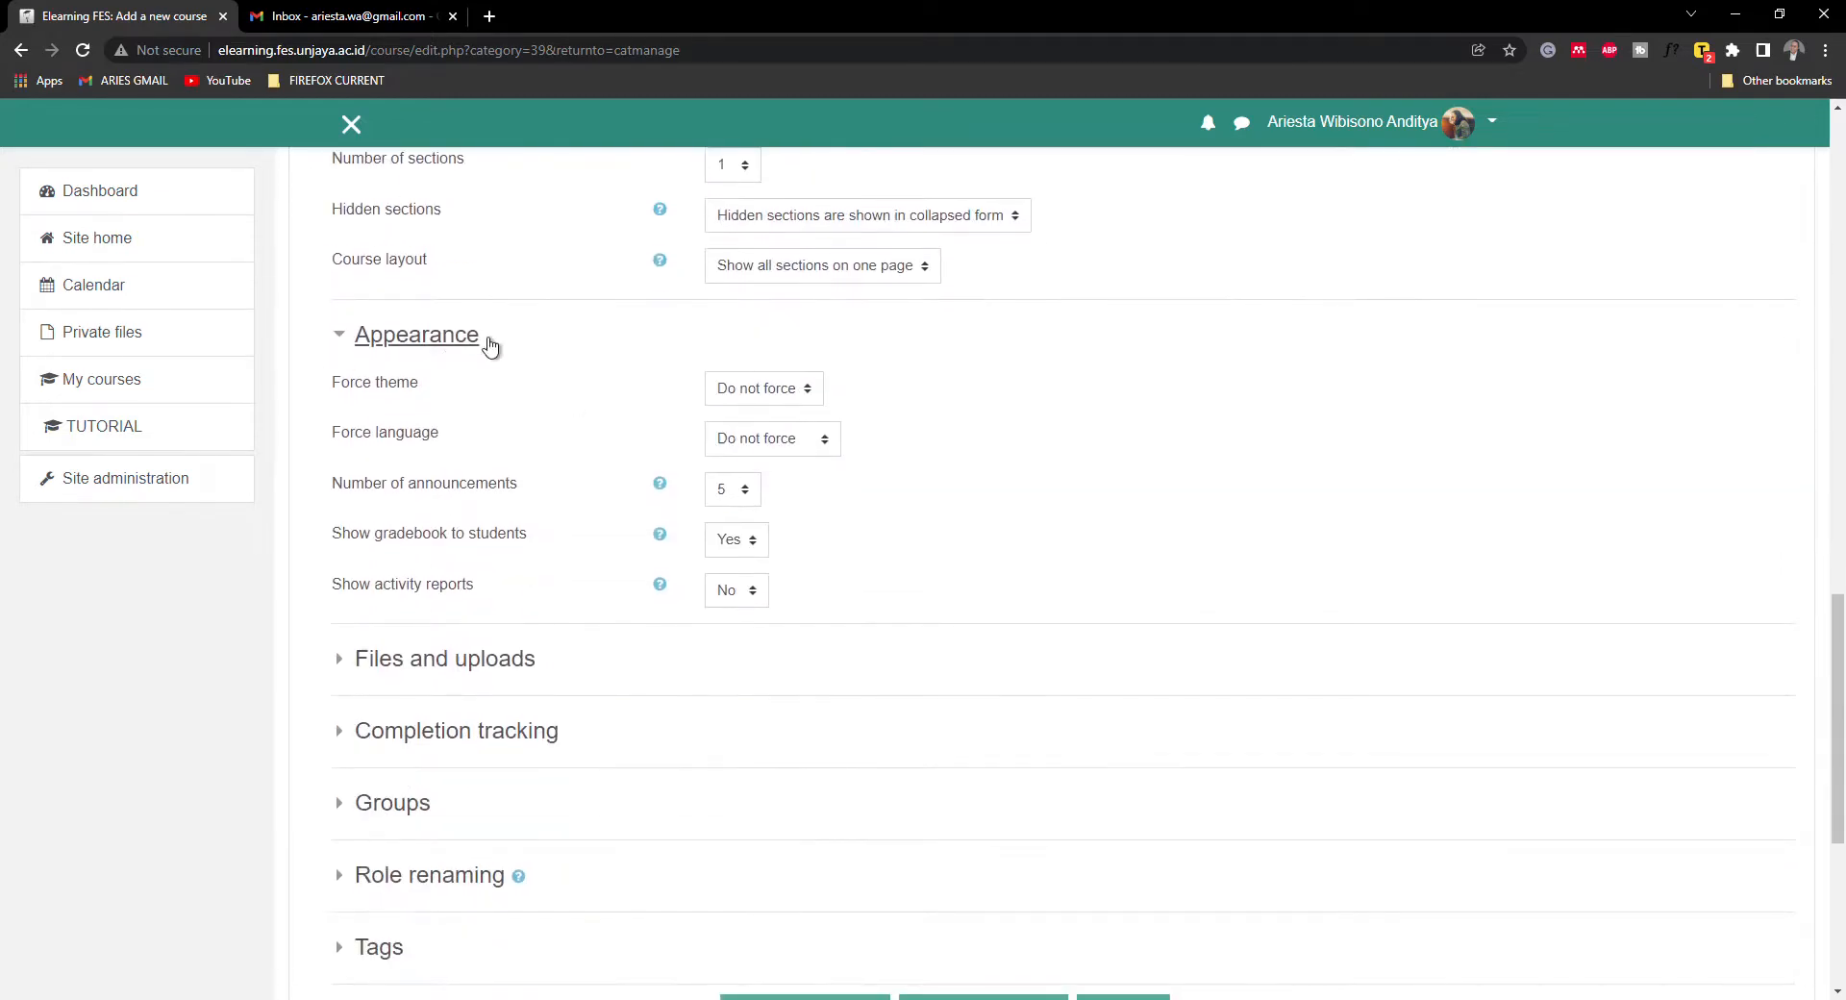
scroll(1002, 643, "down", 3)
left_click(338, 378)
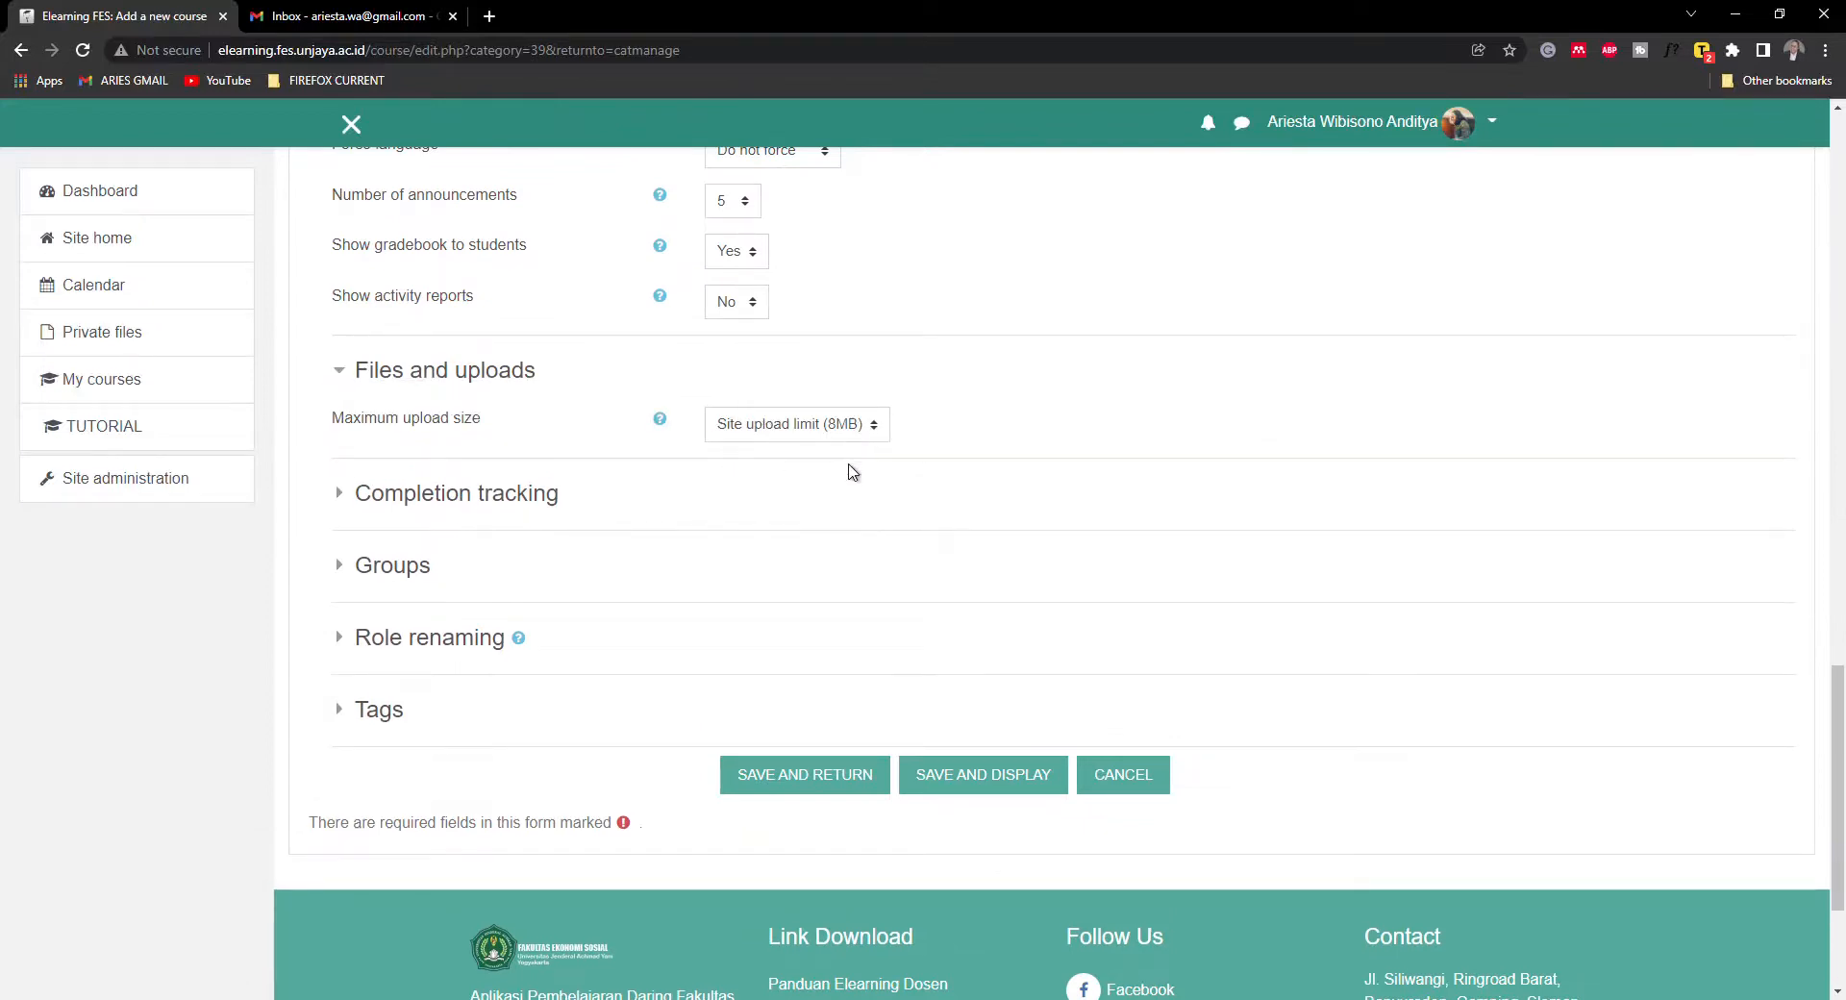
left_click(858, 436)
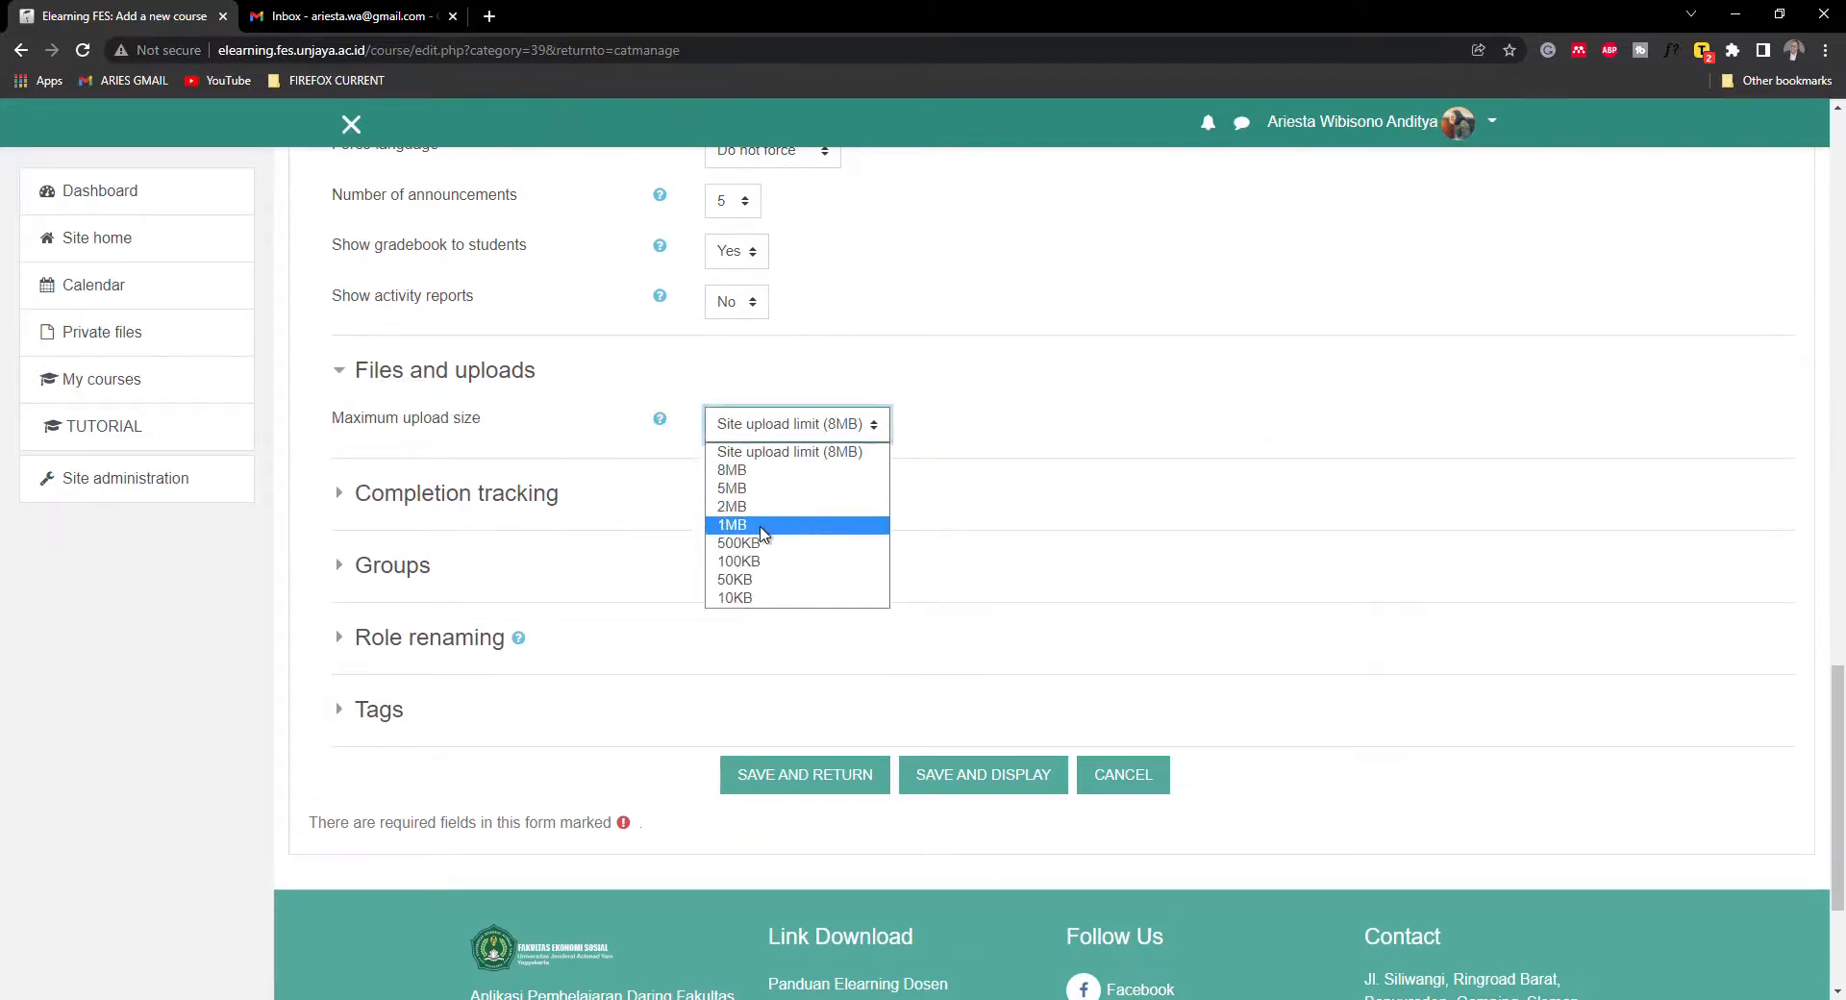
left_click(933, 407)
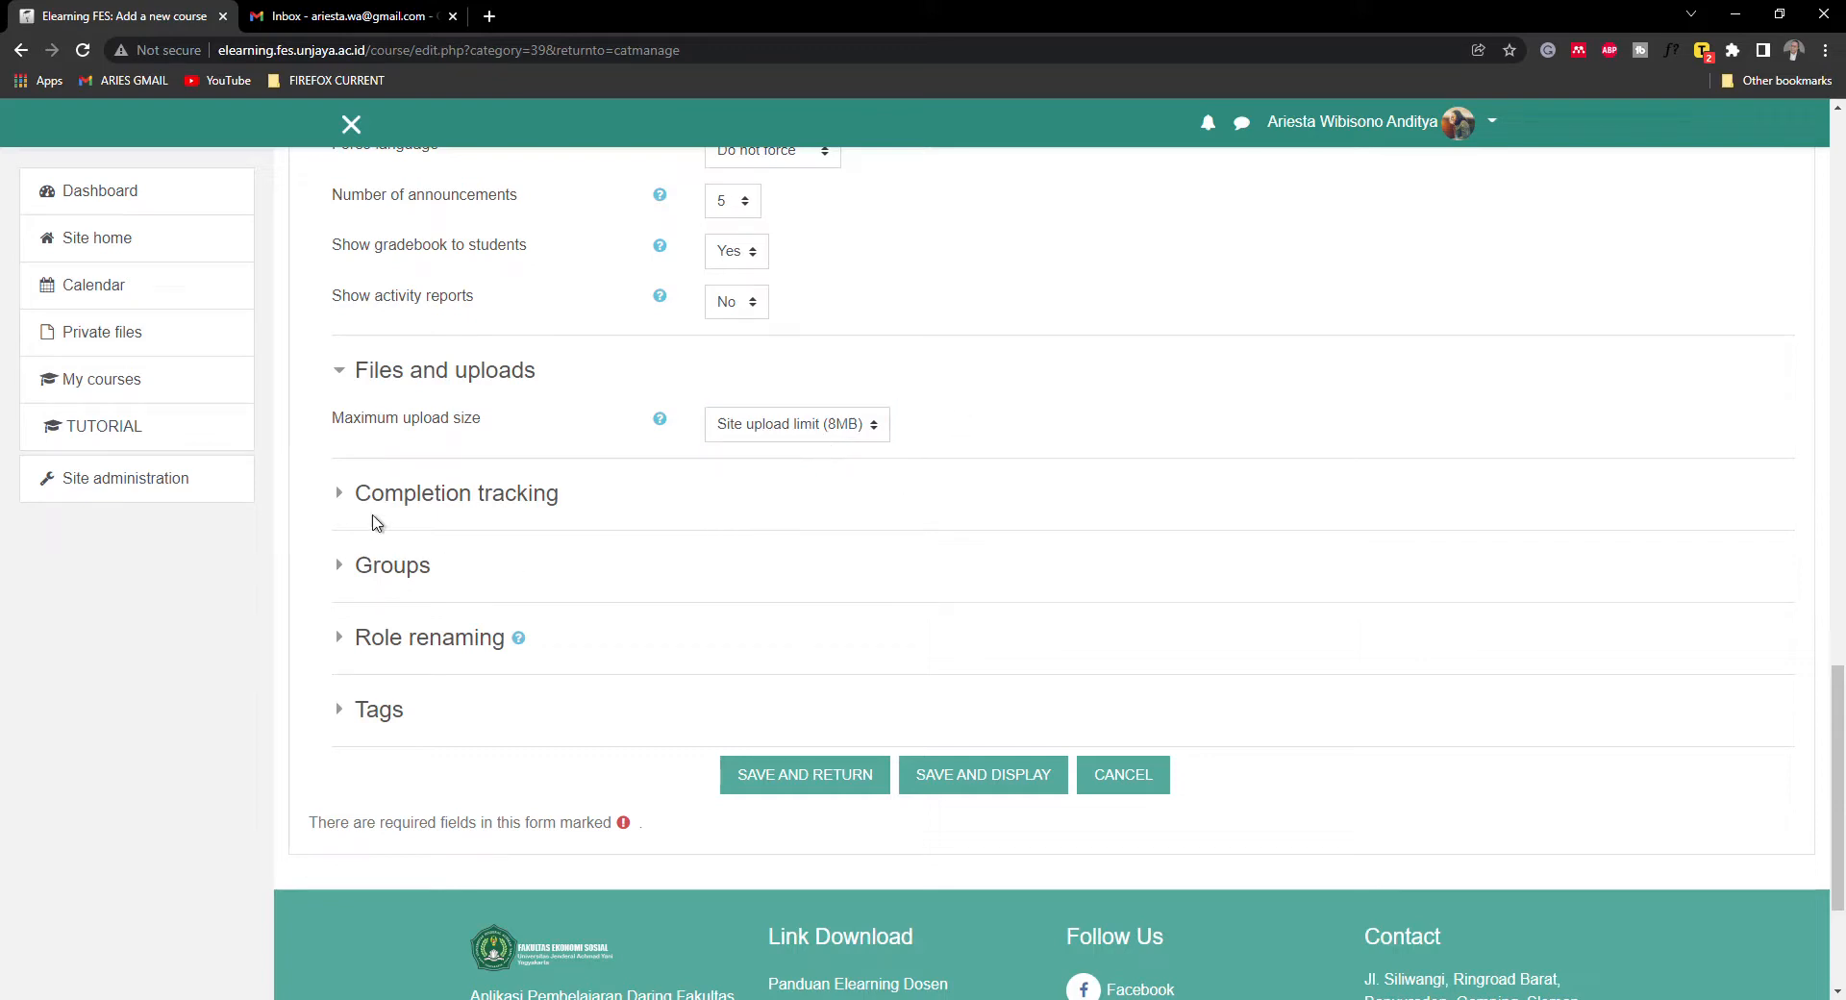
- Expand Completion tracking and set Enable completion tracking to No
left_click(342, 506)
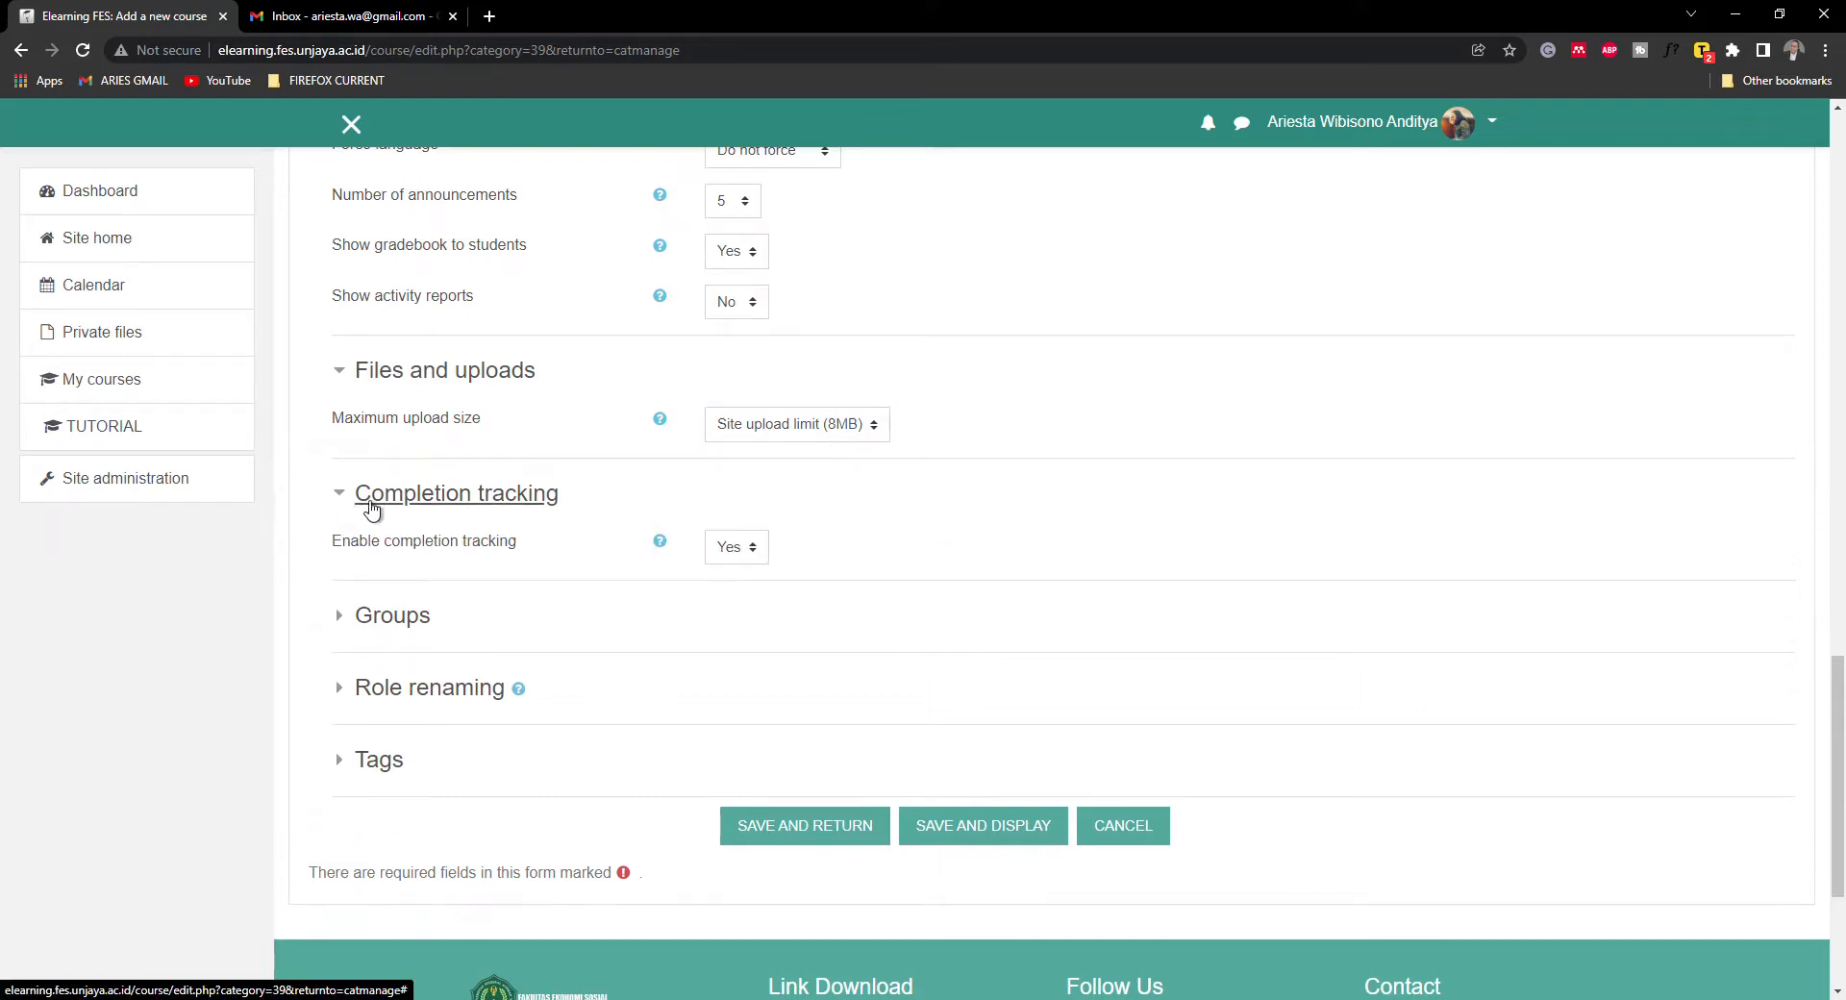
left_click(736, 547)
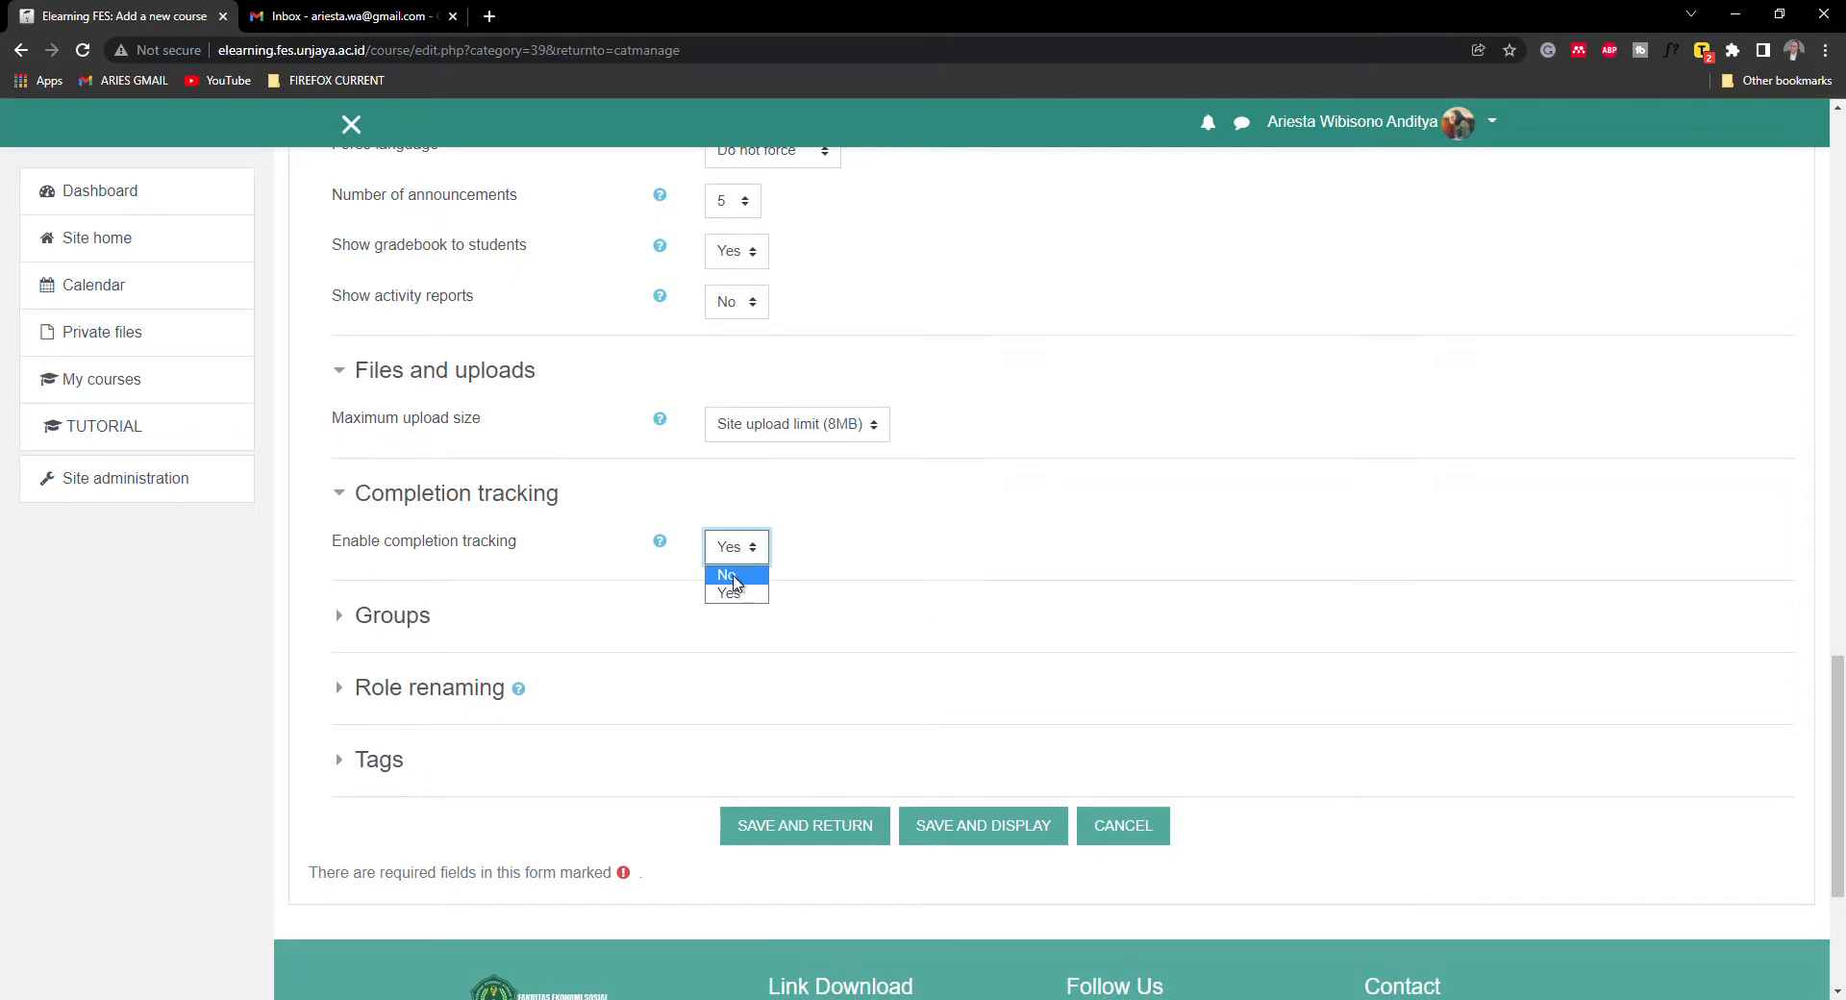
left_click(733, 577)
- Expand the Groups, Role renaming and Tags sections for review, and save the new course, returning to the course management list
left_click(352, 632)
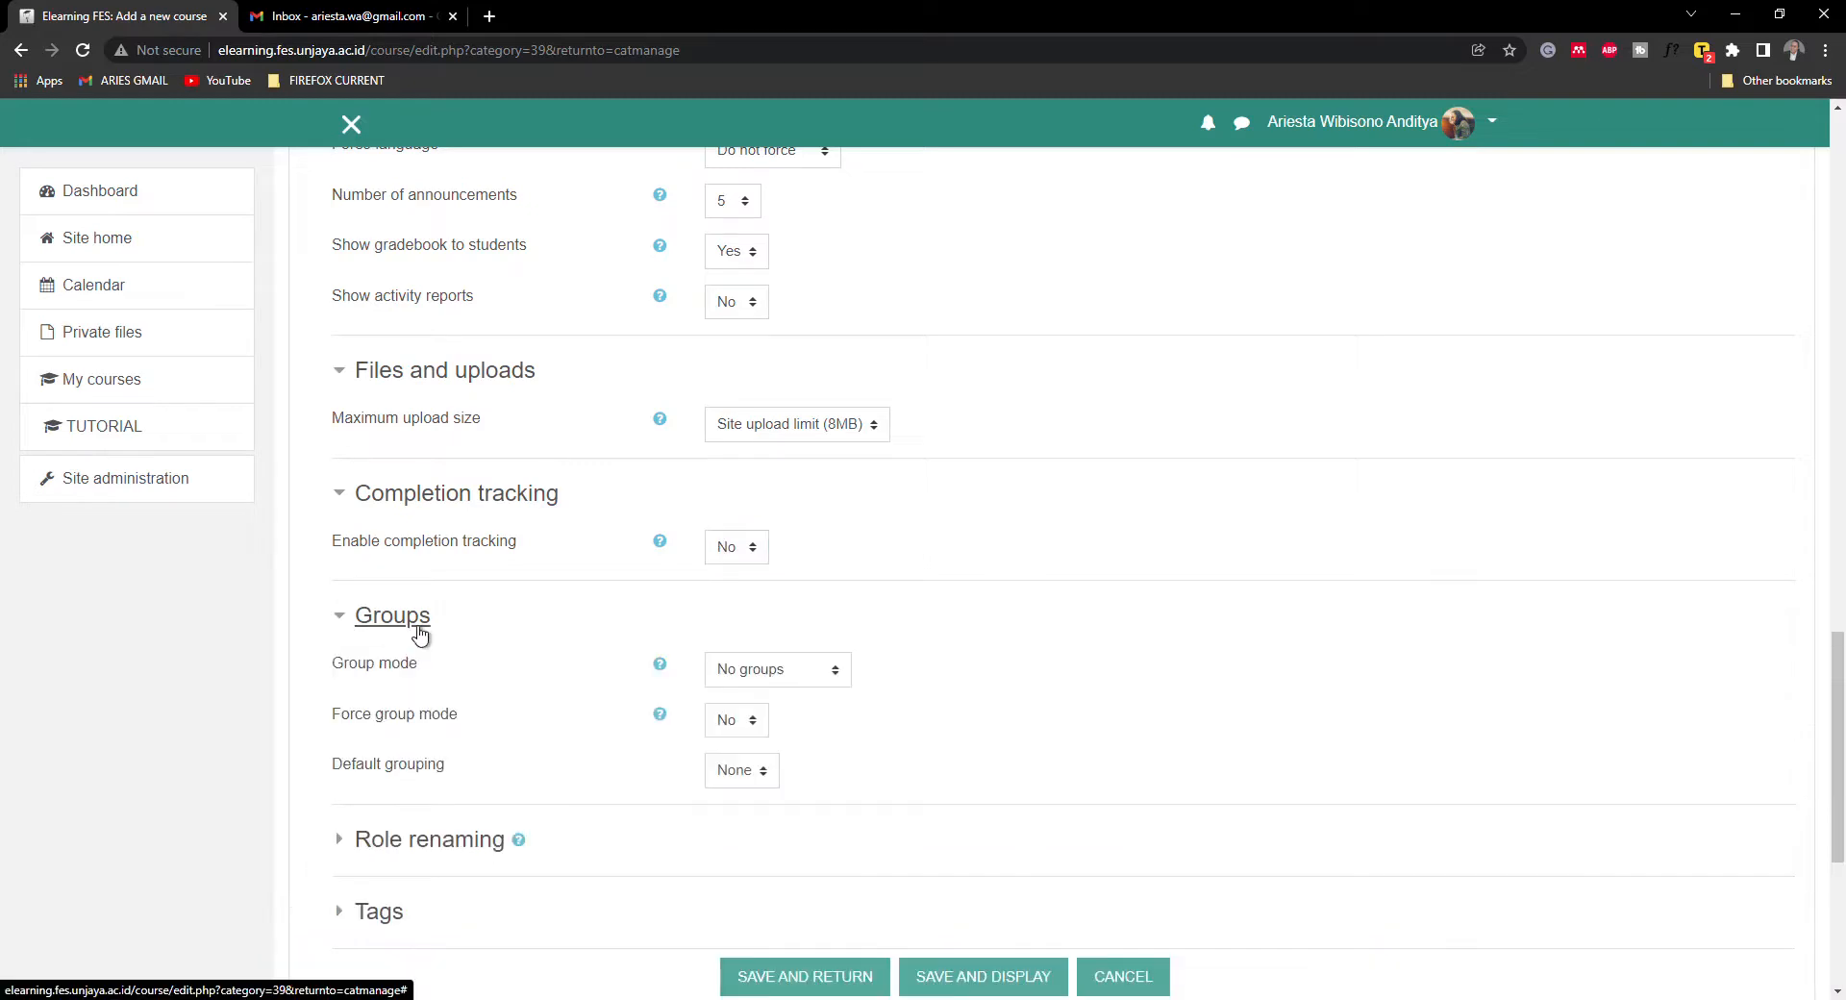
scroll(581, 680, "down", 3)
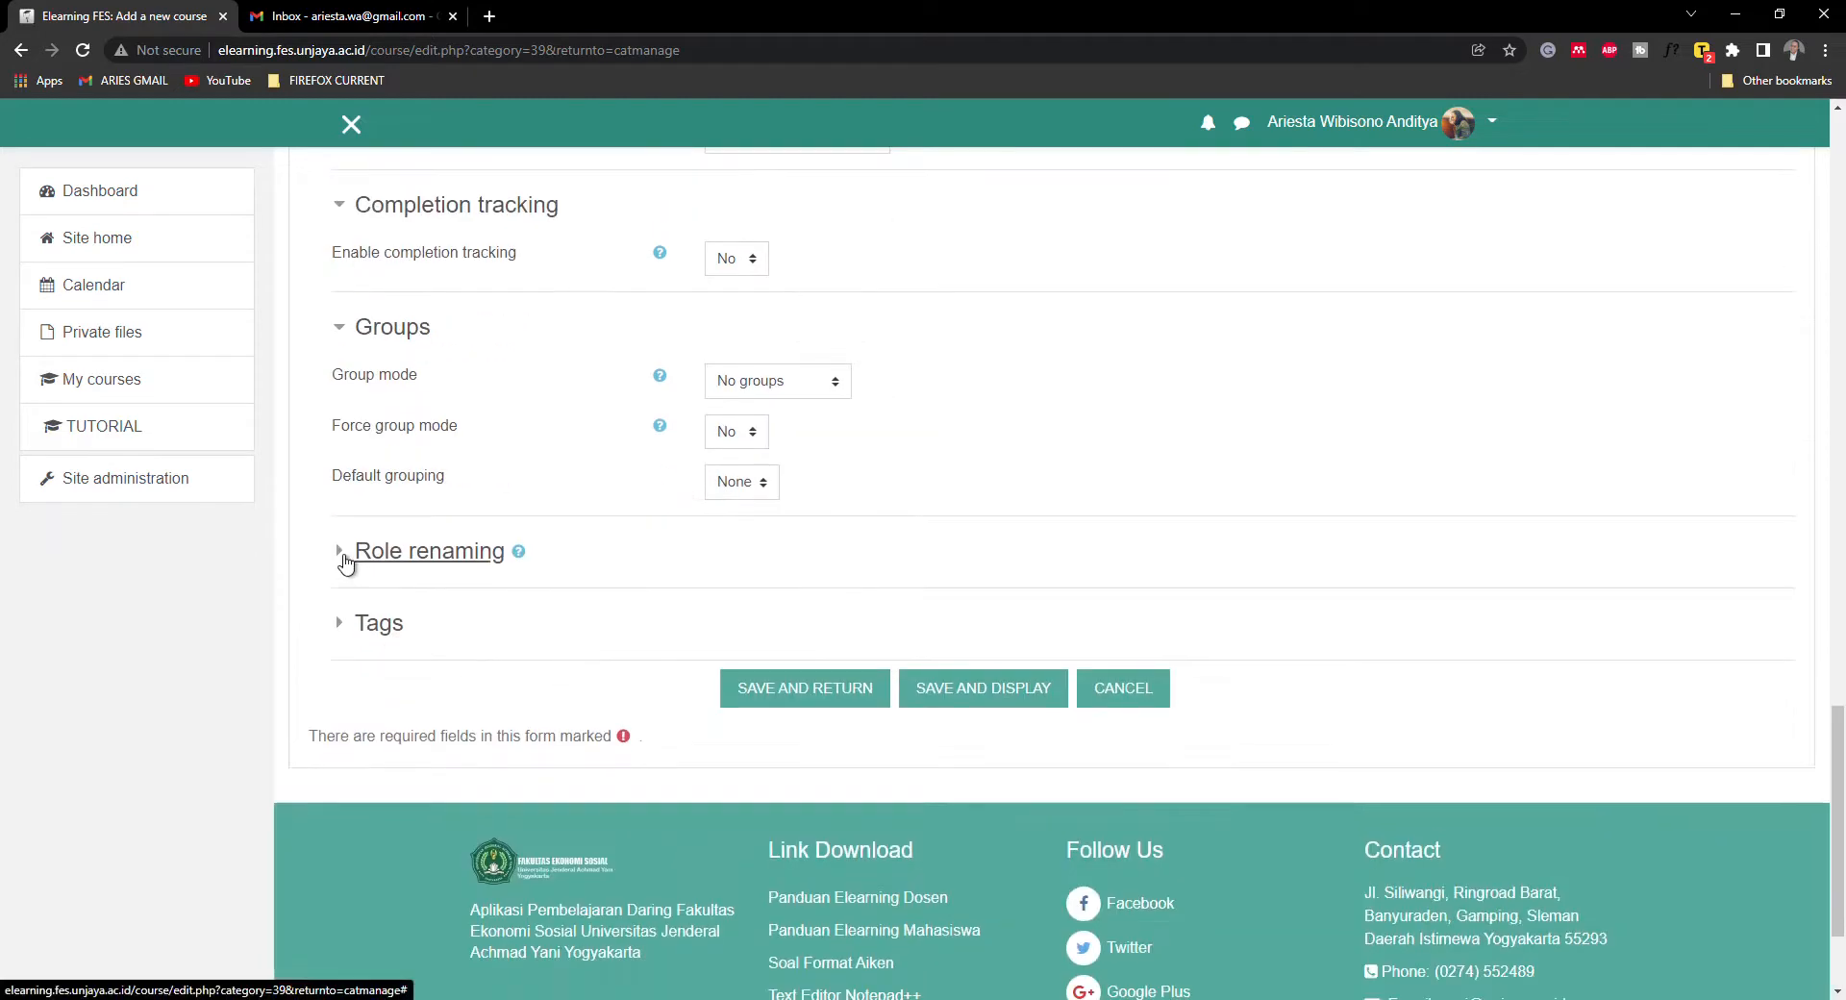
left_click(348, 567)
scroll(727, 600, "down", 1)
scroll(727, 600, "down", 1)
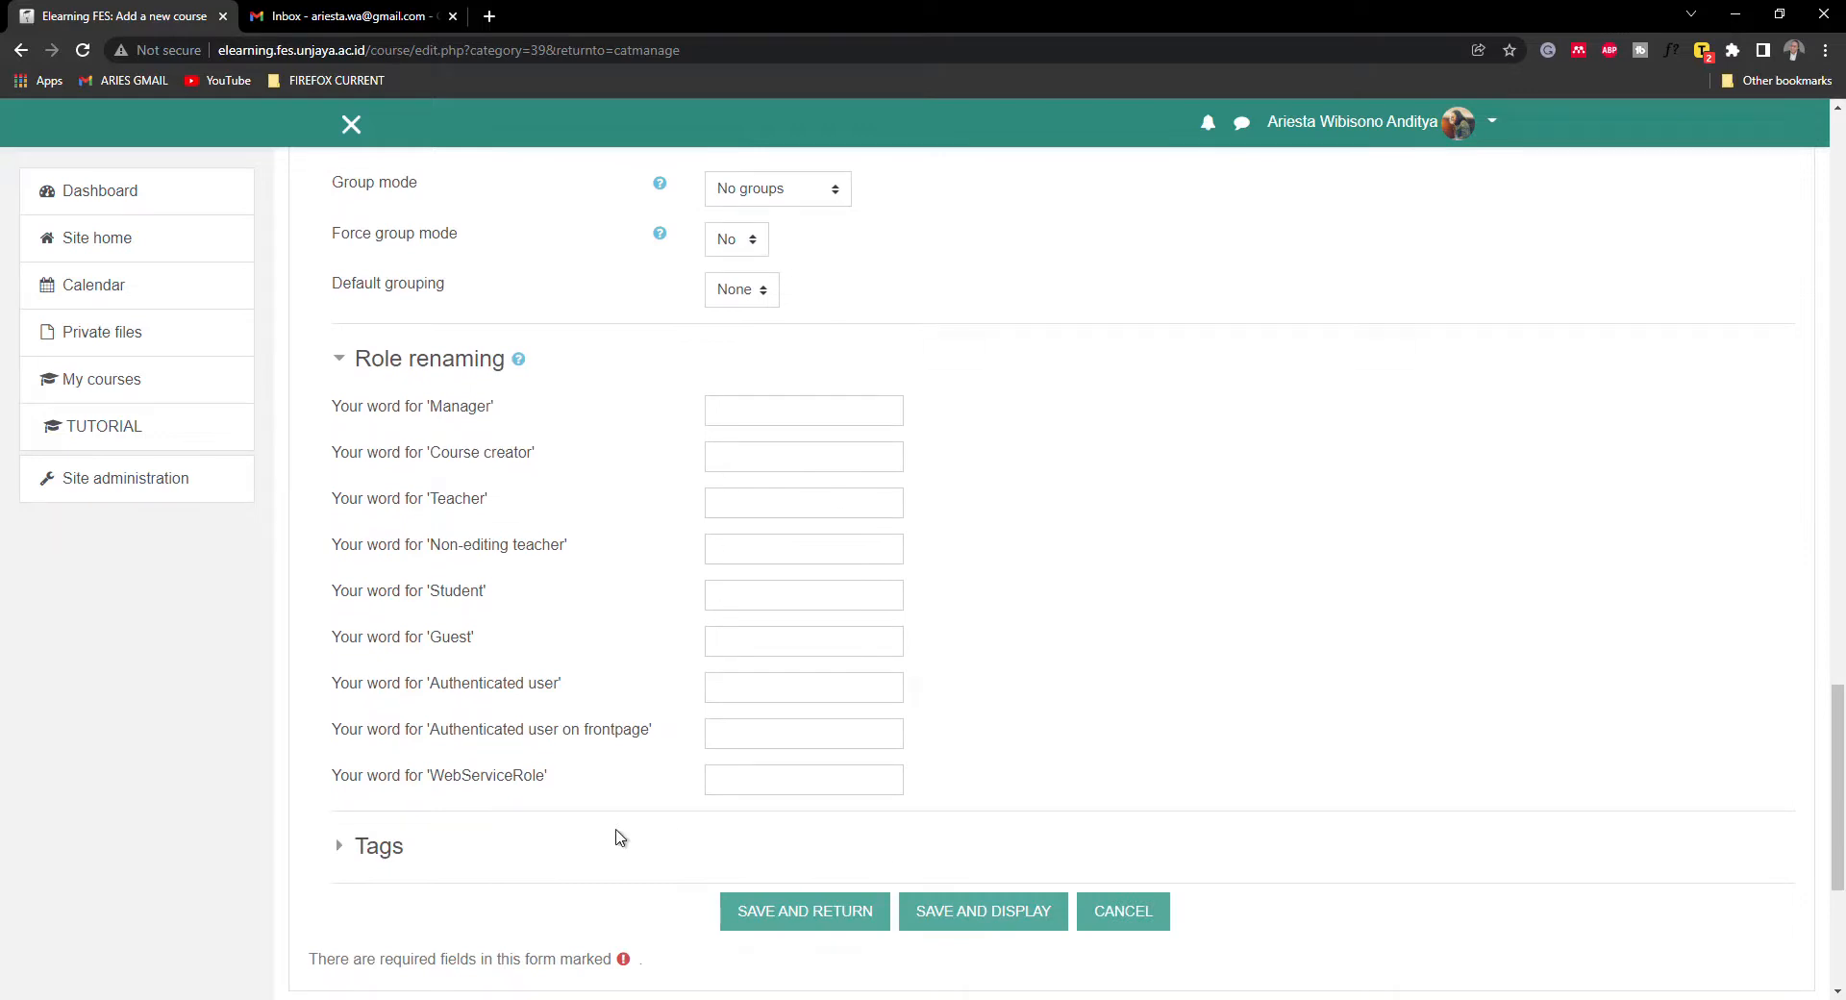
left_click(360, 848)
scroll(1149, 760, "down", 2)
scroll(1149, 760, "down", 1)
left_click(798, 812)
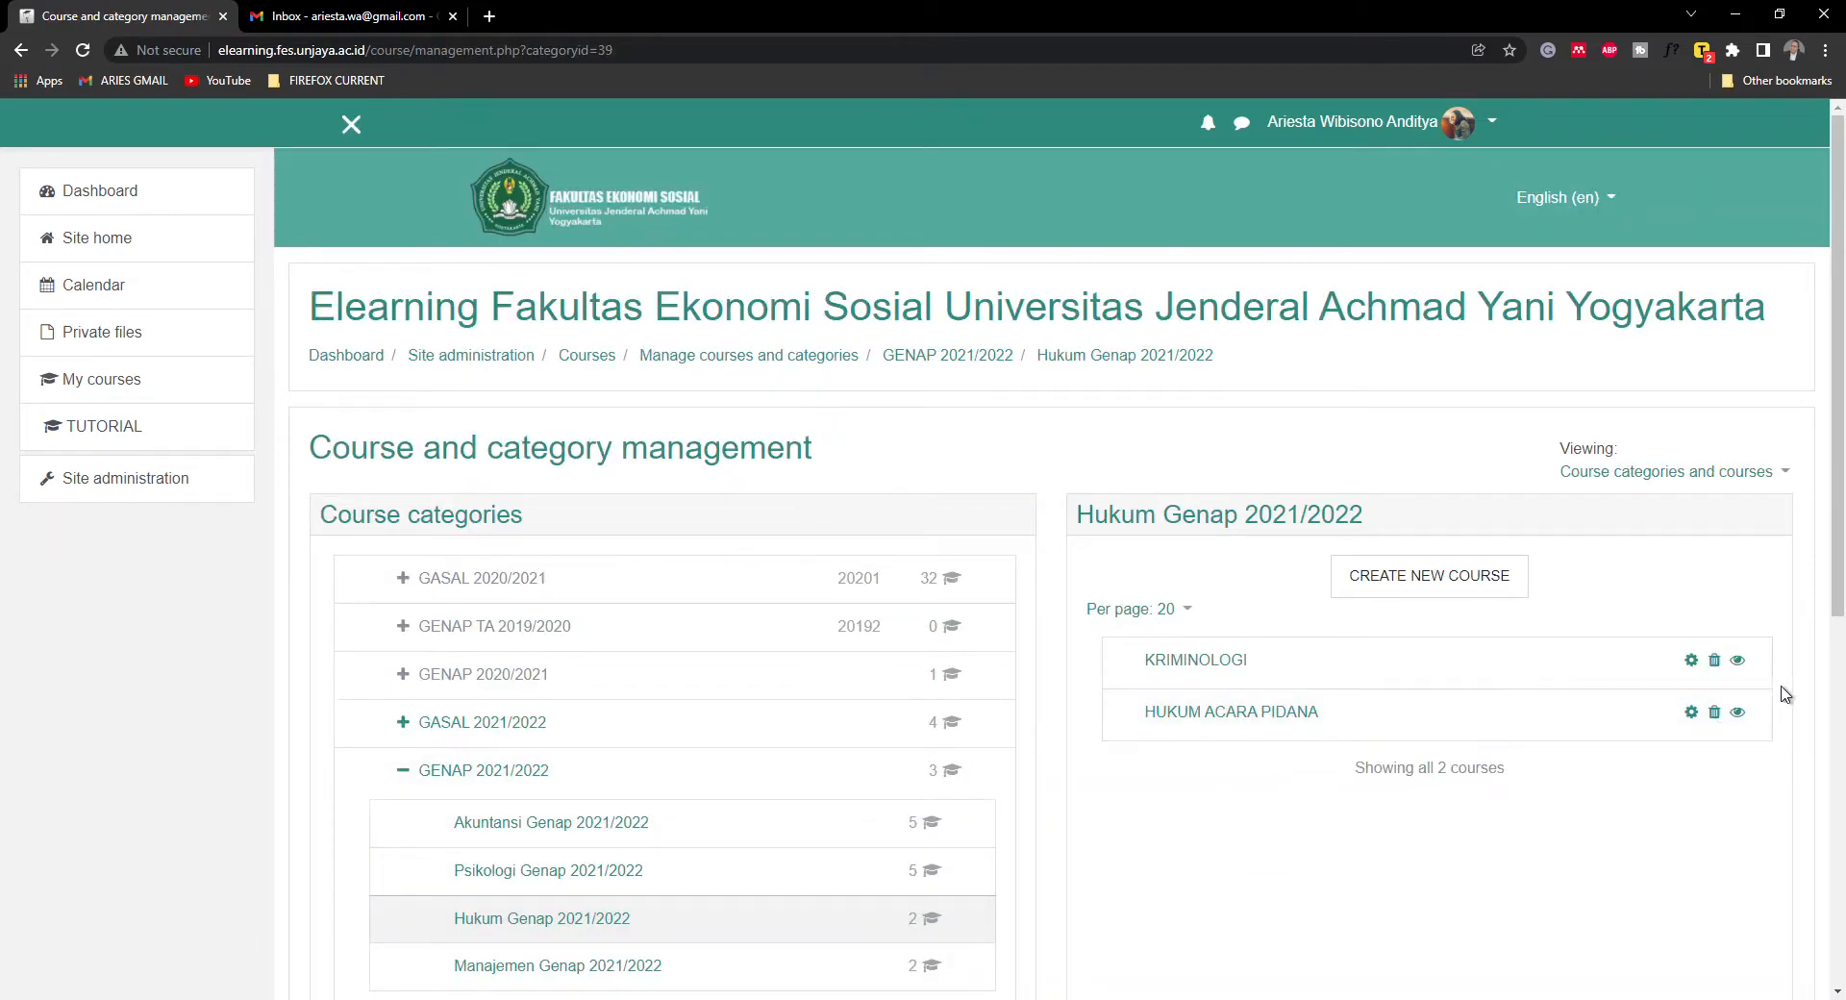
- Open the KRIMINOLOGI course's settings and go to its Import page for bringing in data from another course
left_click(1691, 662)
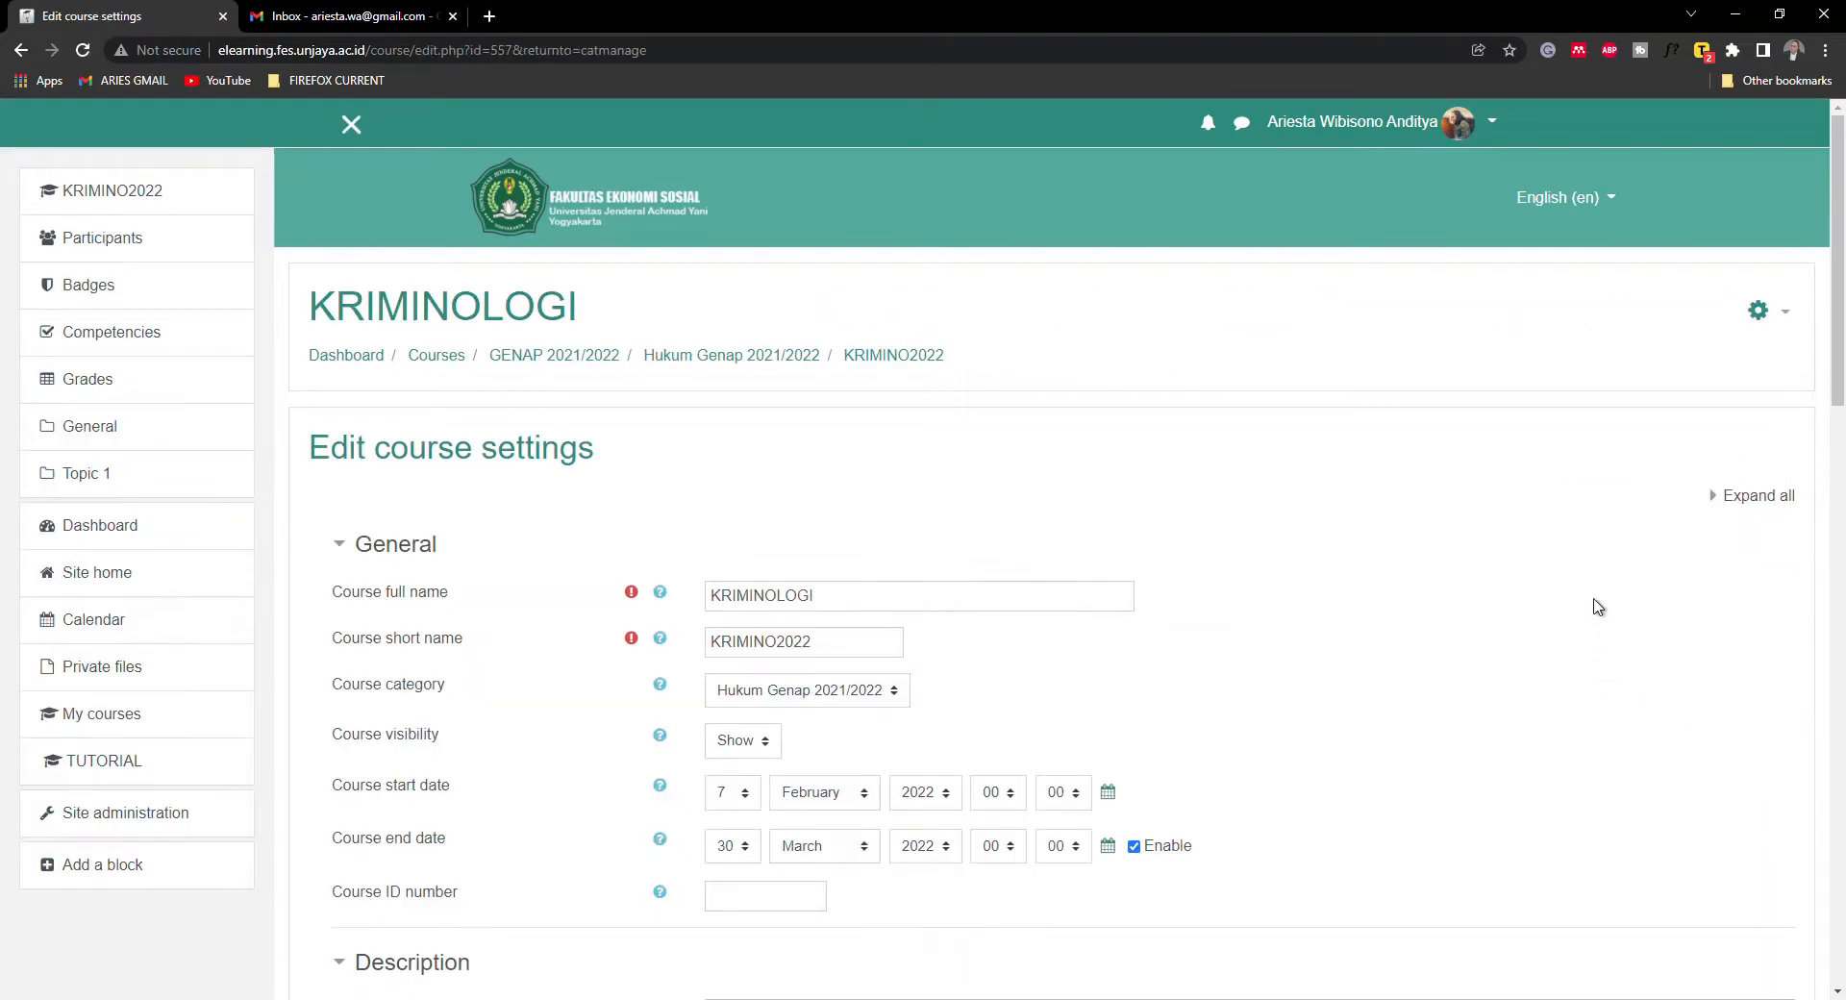
left_click(1757, 310)
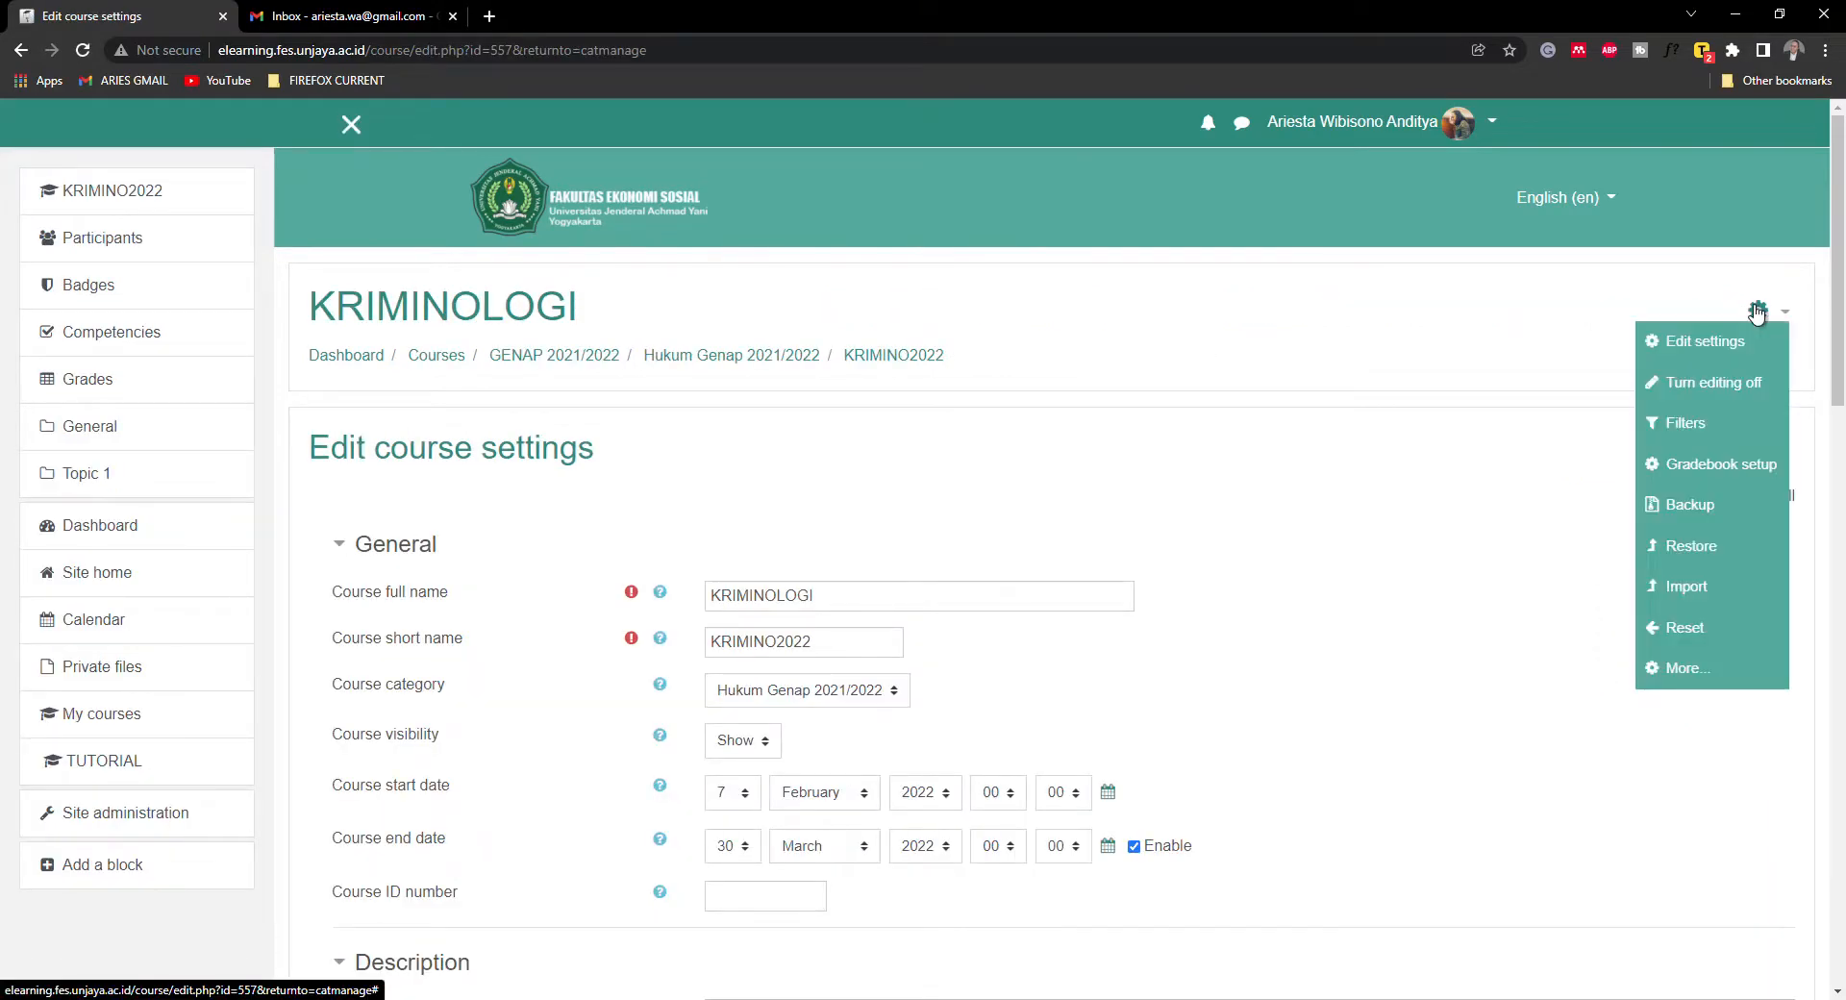
left_click(1655, 596)
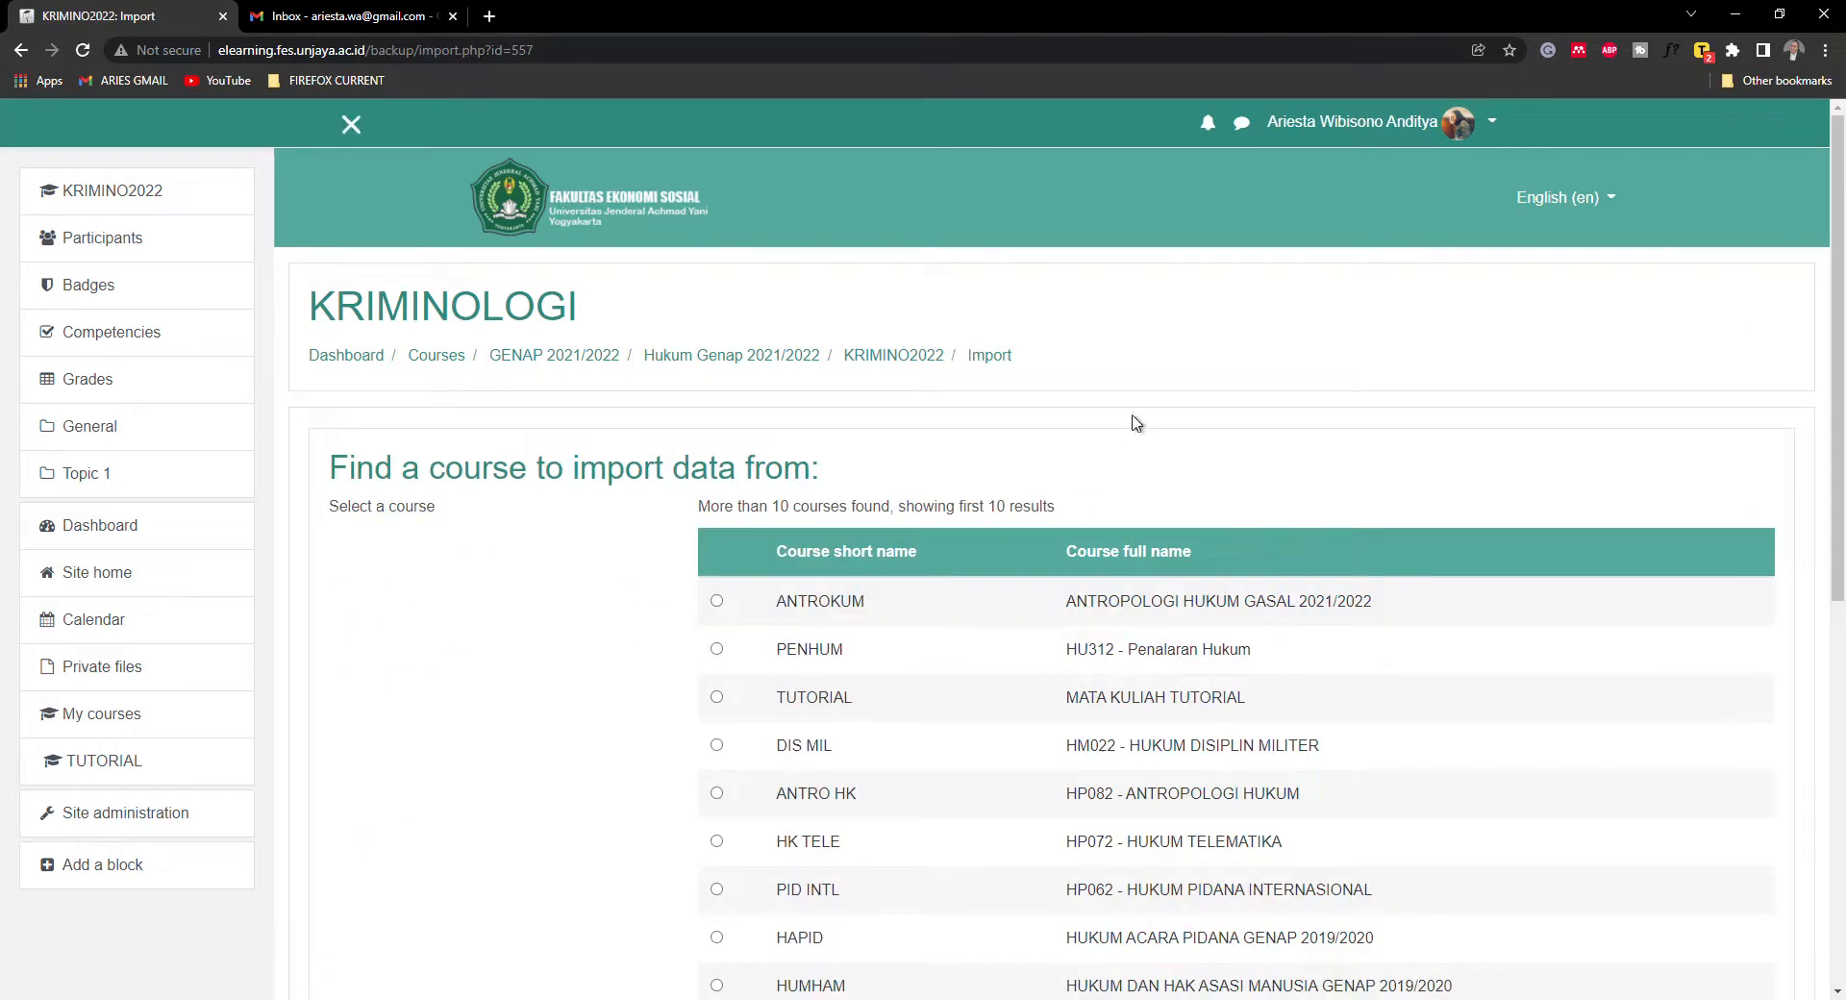
- Select KRIMINOLOGI GENAP 2019/2020 (KRIM) as the course to import data from and continue to the import settings
scroll(1266, 395, "down", 1)
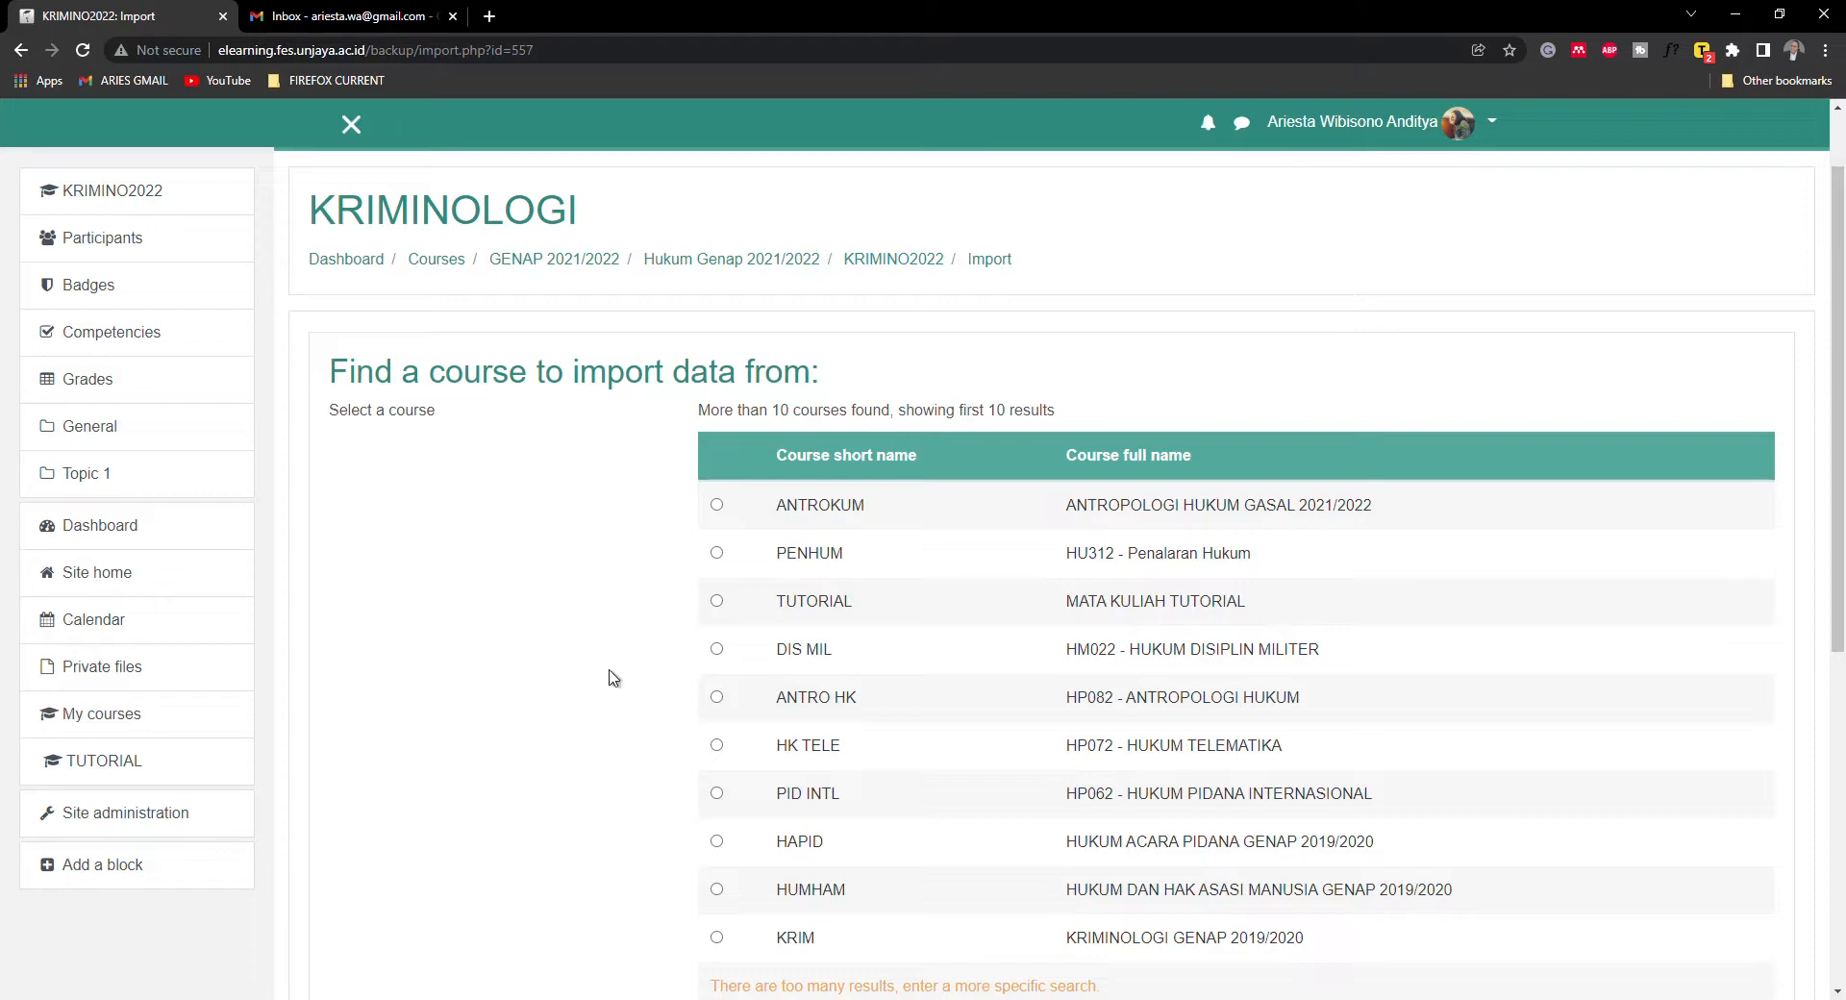
scroll(654, 875, "down", 1)
left_click(716, 842)
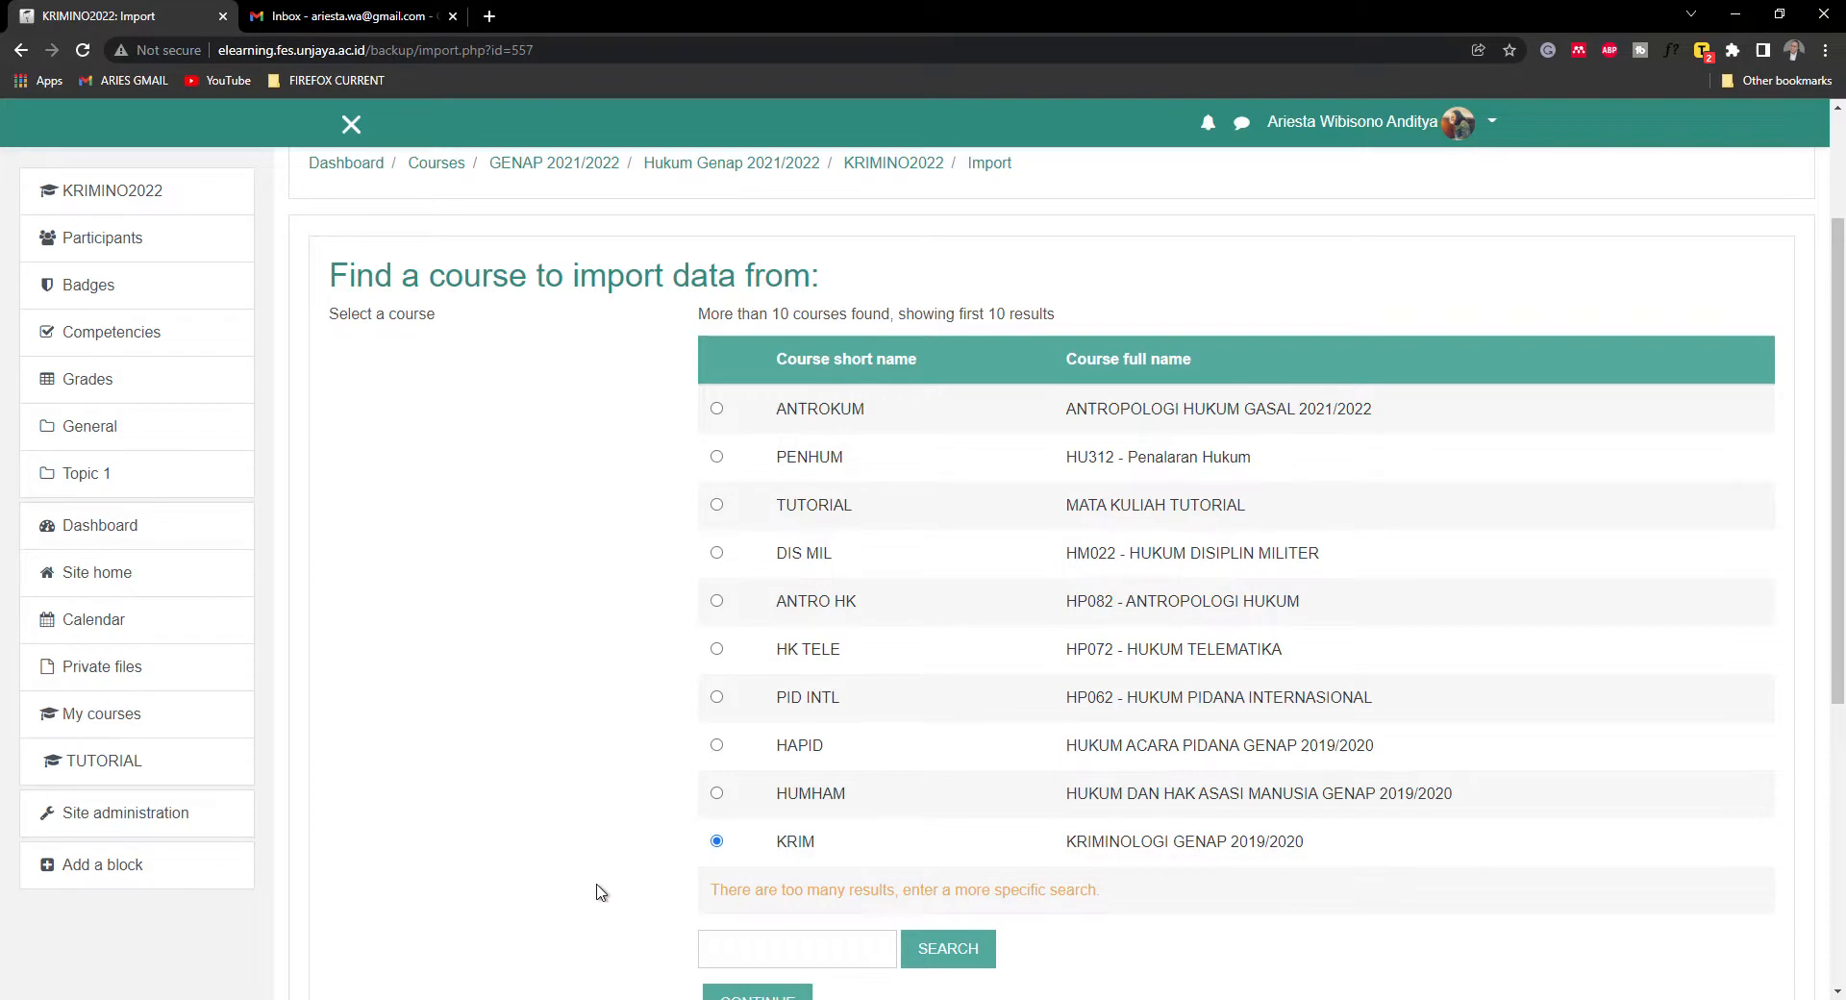
scroll(1195, 841, "down", 1)
scroll(1194, 841, "down", 2)
left_click(756, 813)
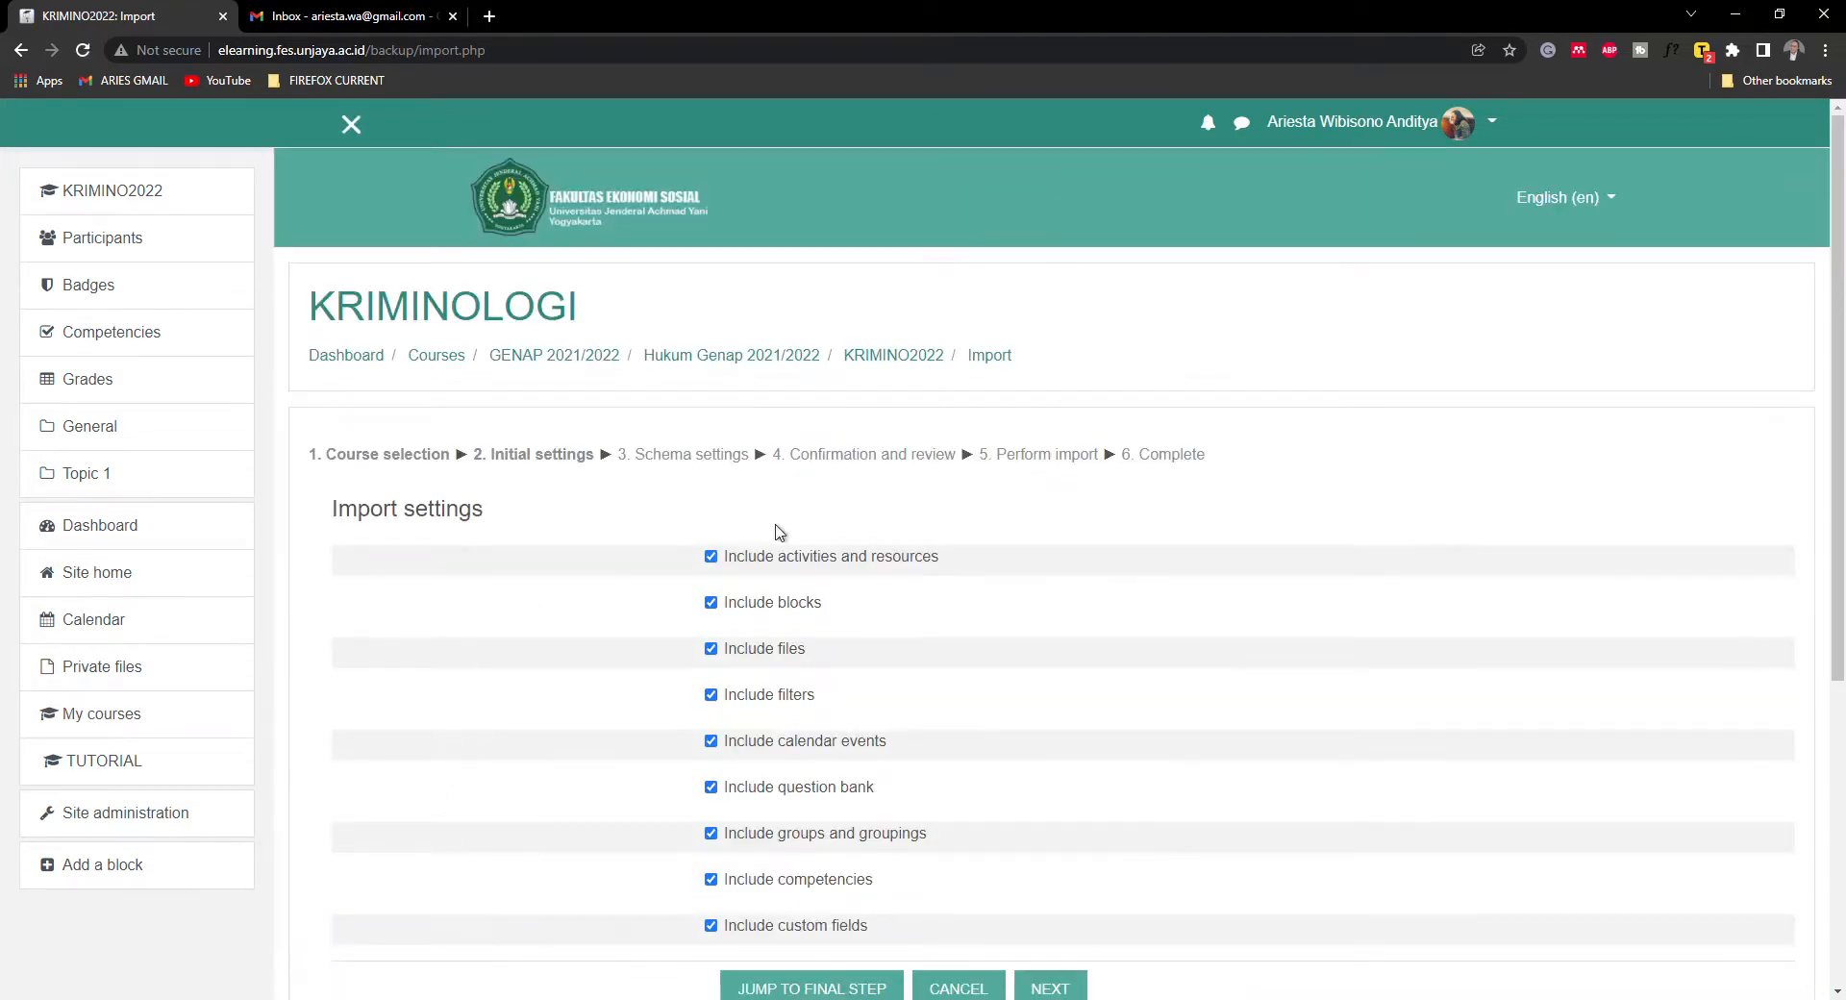
- Toggle the Include files and Include filters options in the import settings, and proceed to the schema settings
scroll(1170, 770, "down", 2)
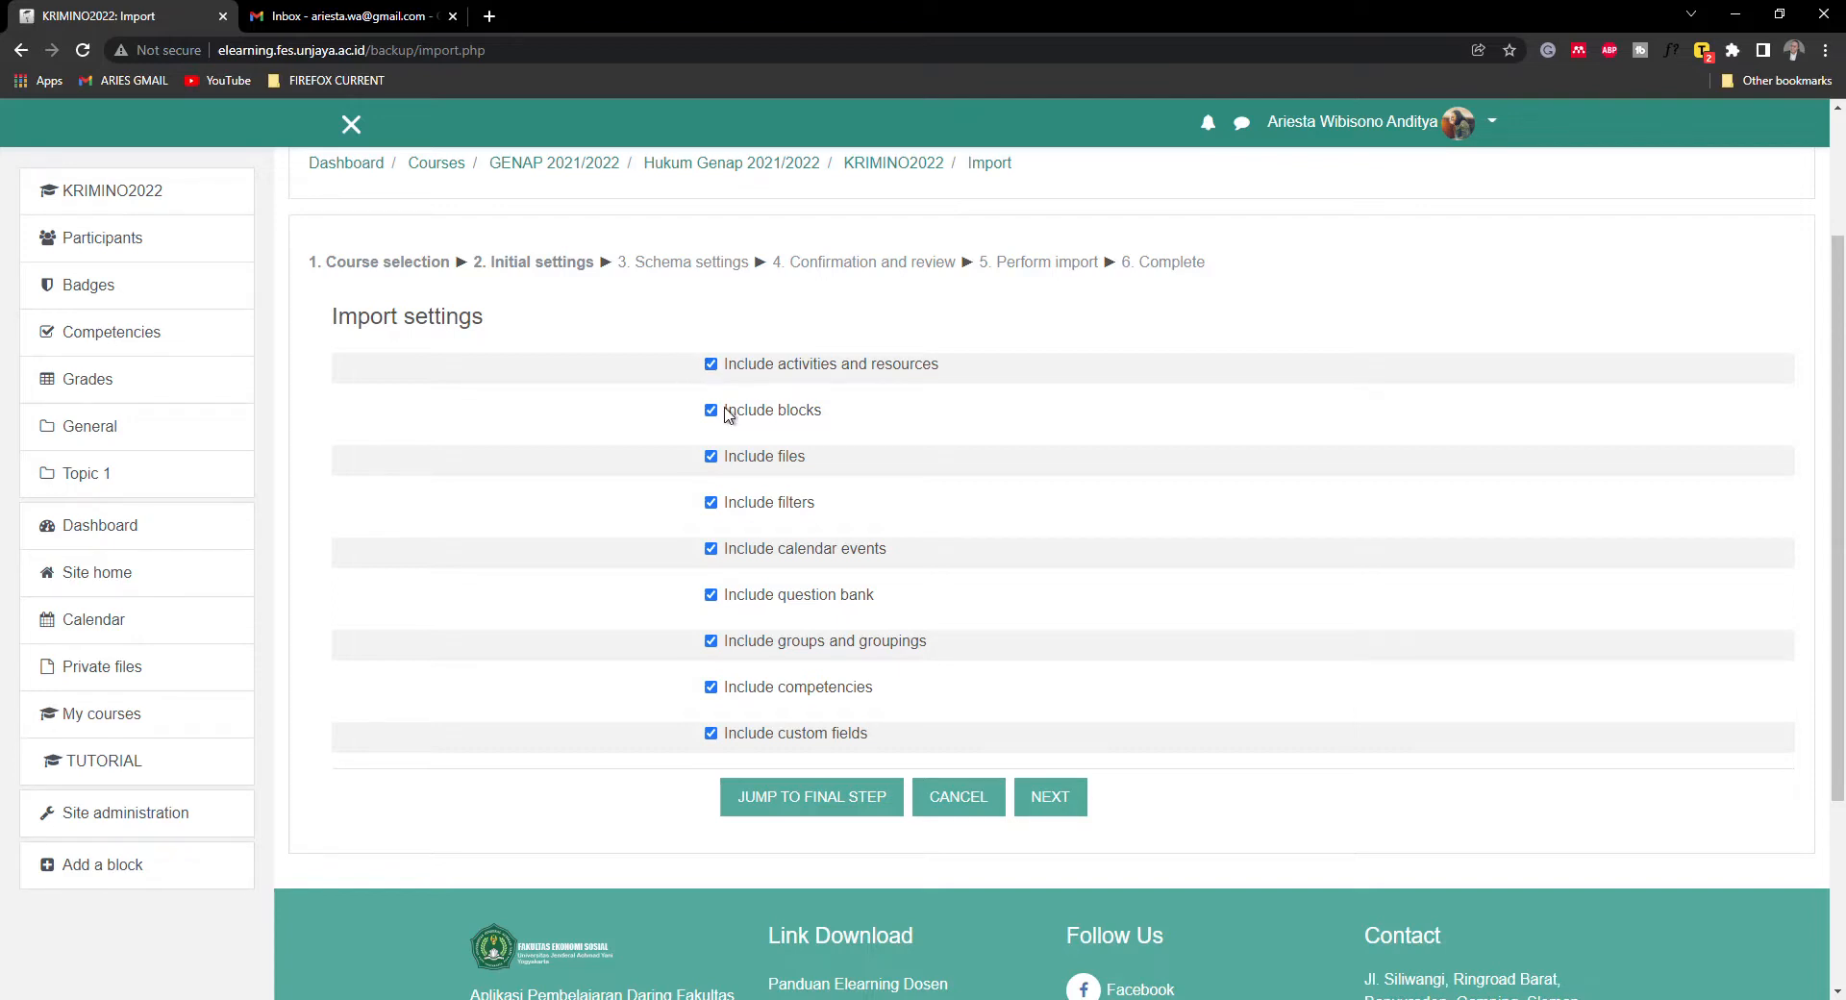
left_click(712, 458)
left_click(711, 457)
left_click(711, 502)
left_click(1061, 813)
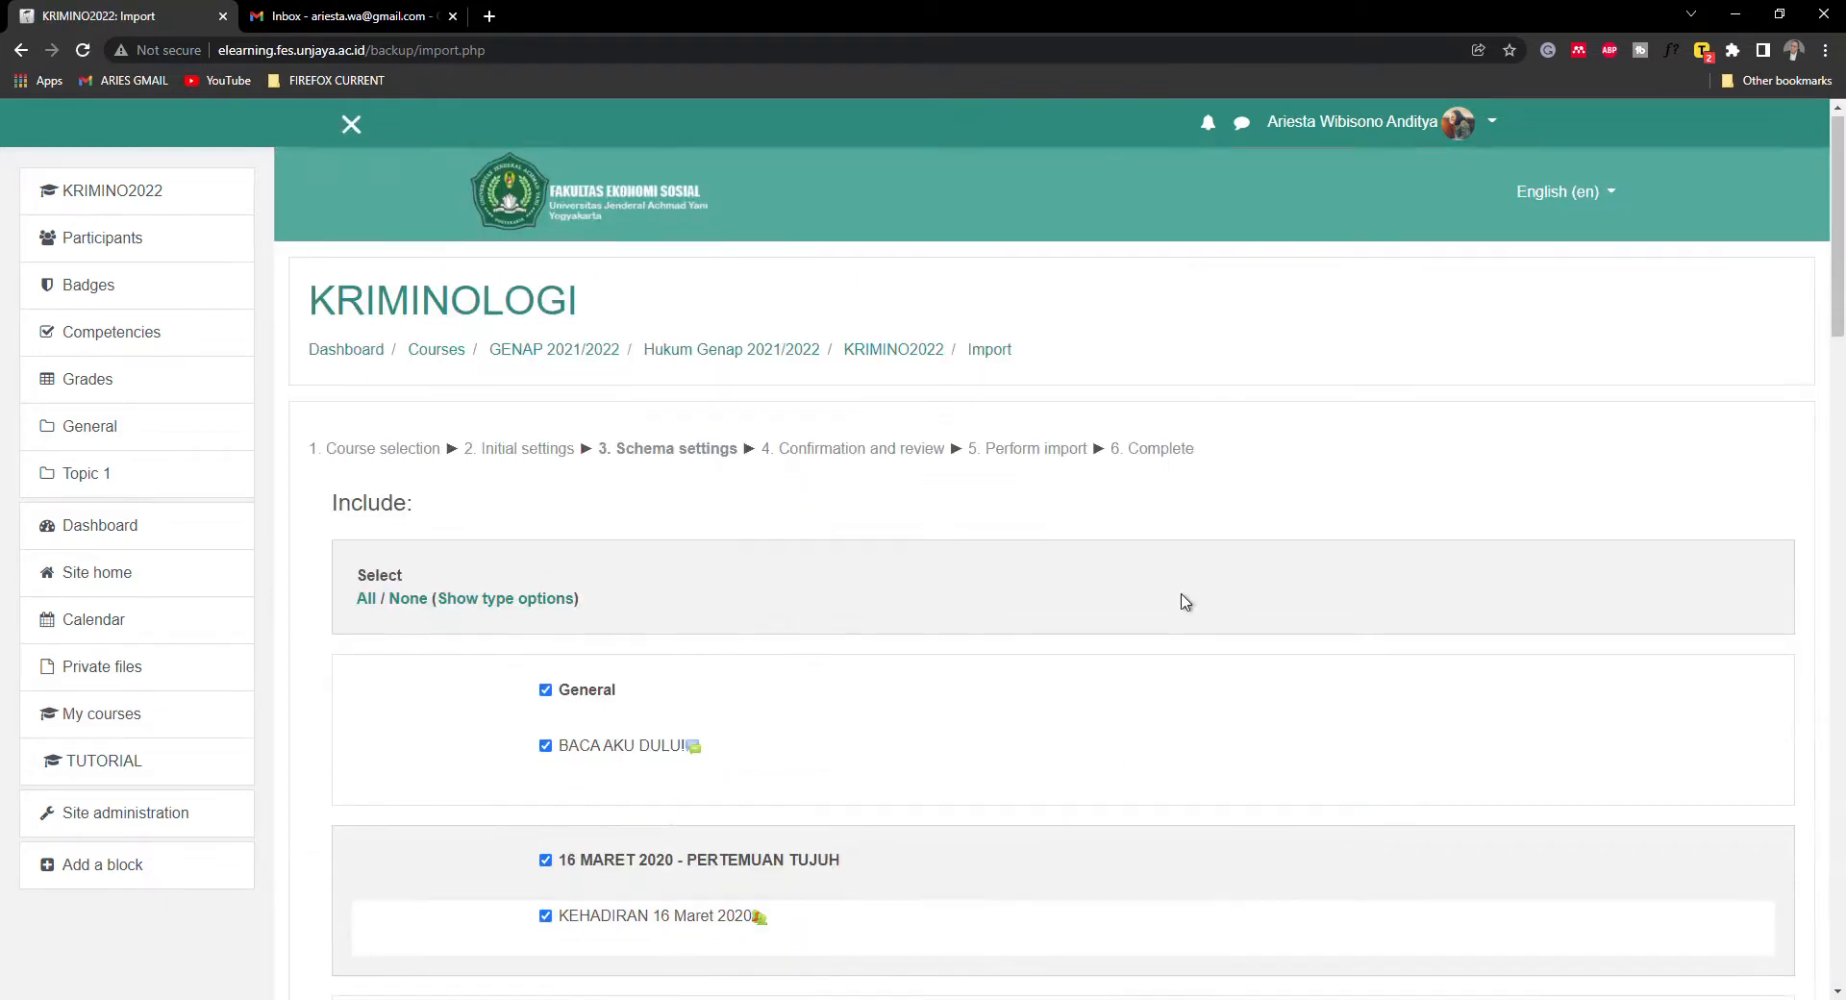
- Exclude the KEHADIRAN attendance items for 16 Maret, UTS 26 Maret, 6 April and 13 April 2020 from the import
scroll(1183, 596, "down", 2)
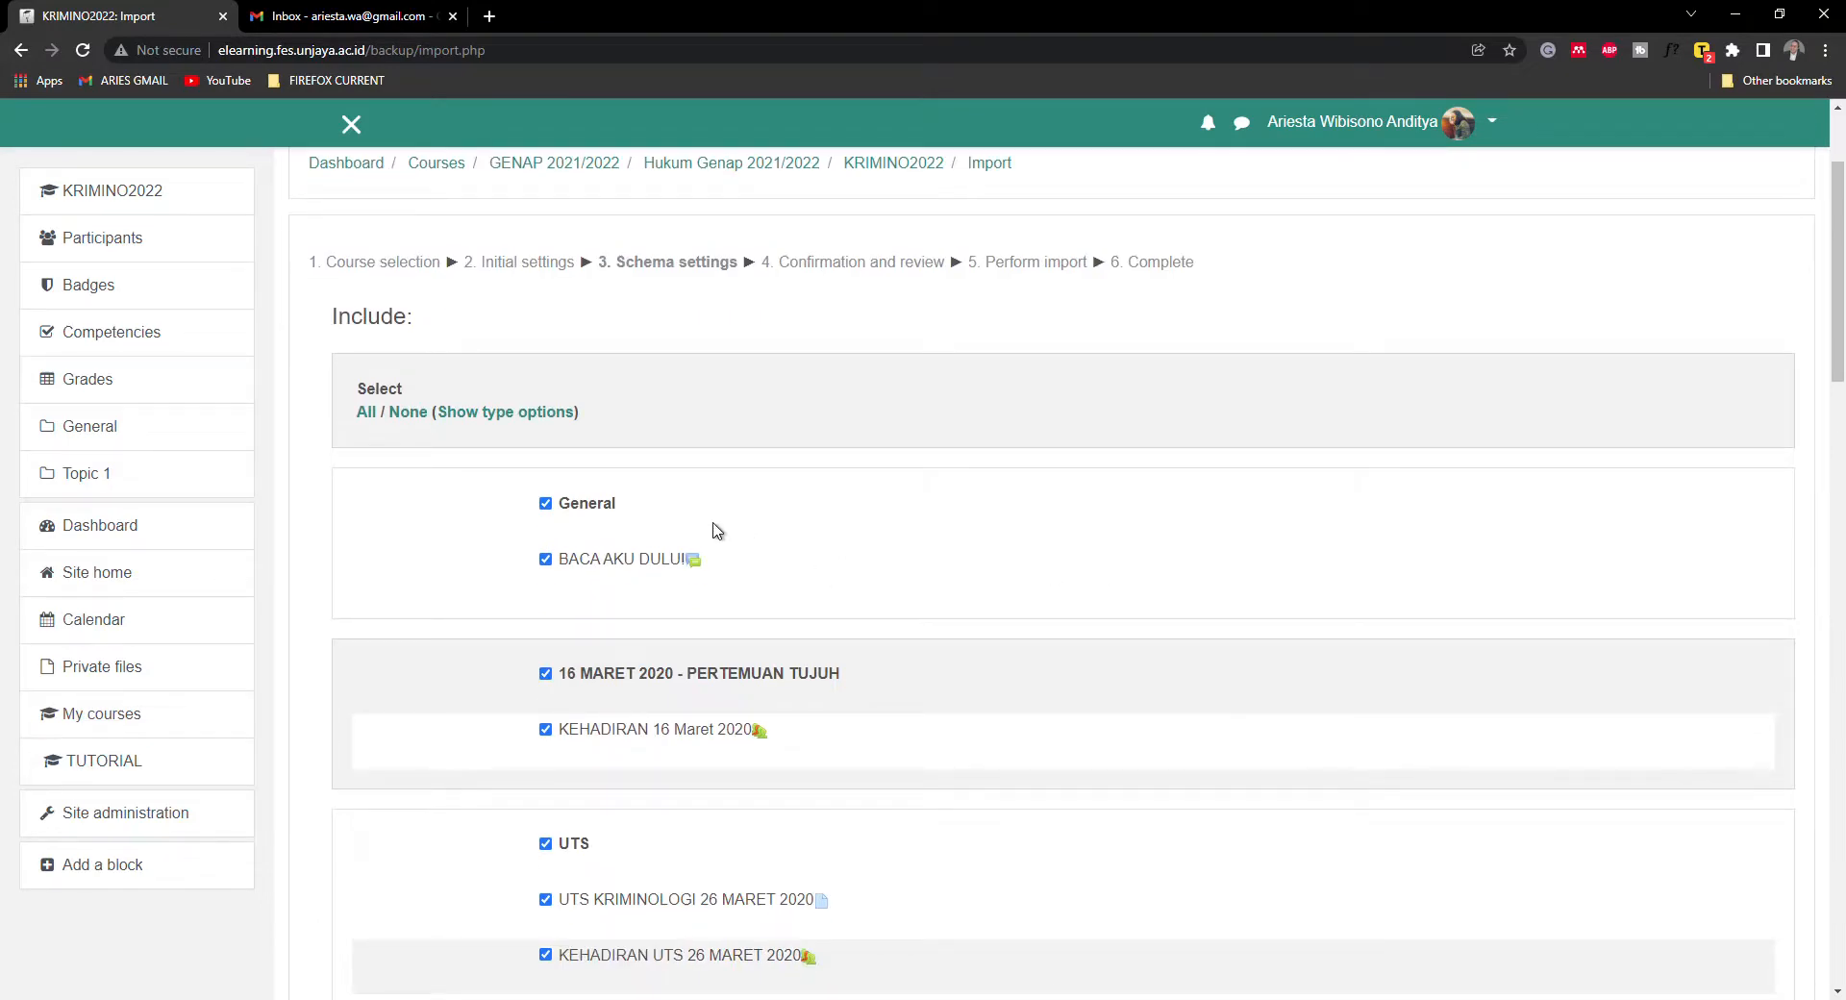
scroll(589, 740, "down", 2)
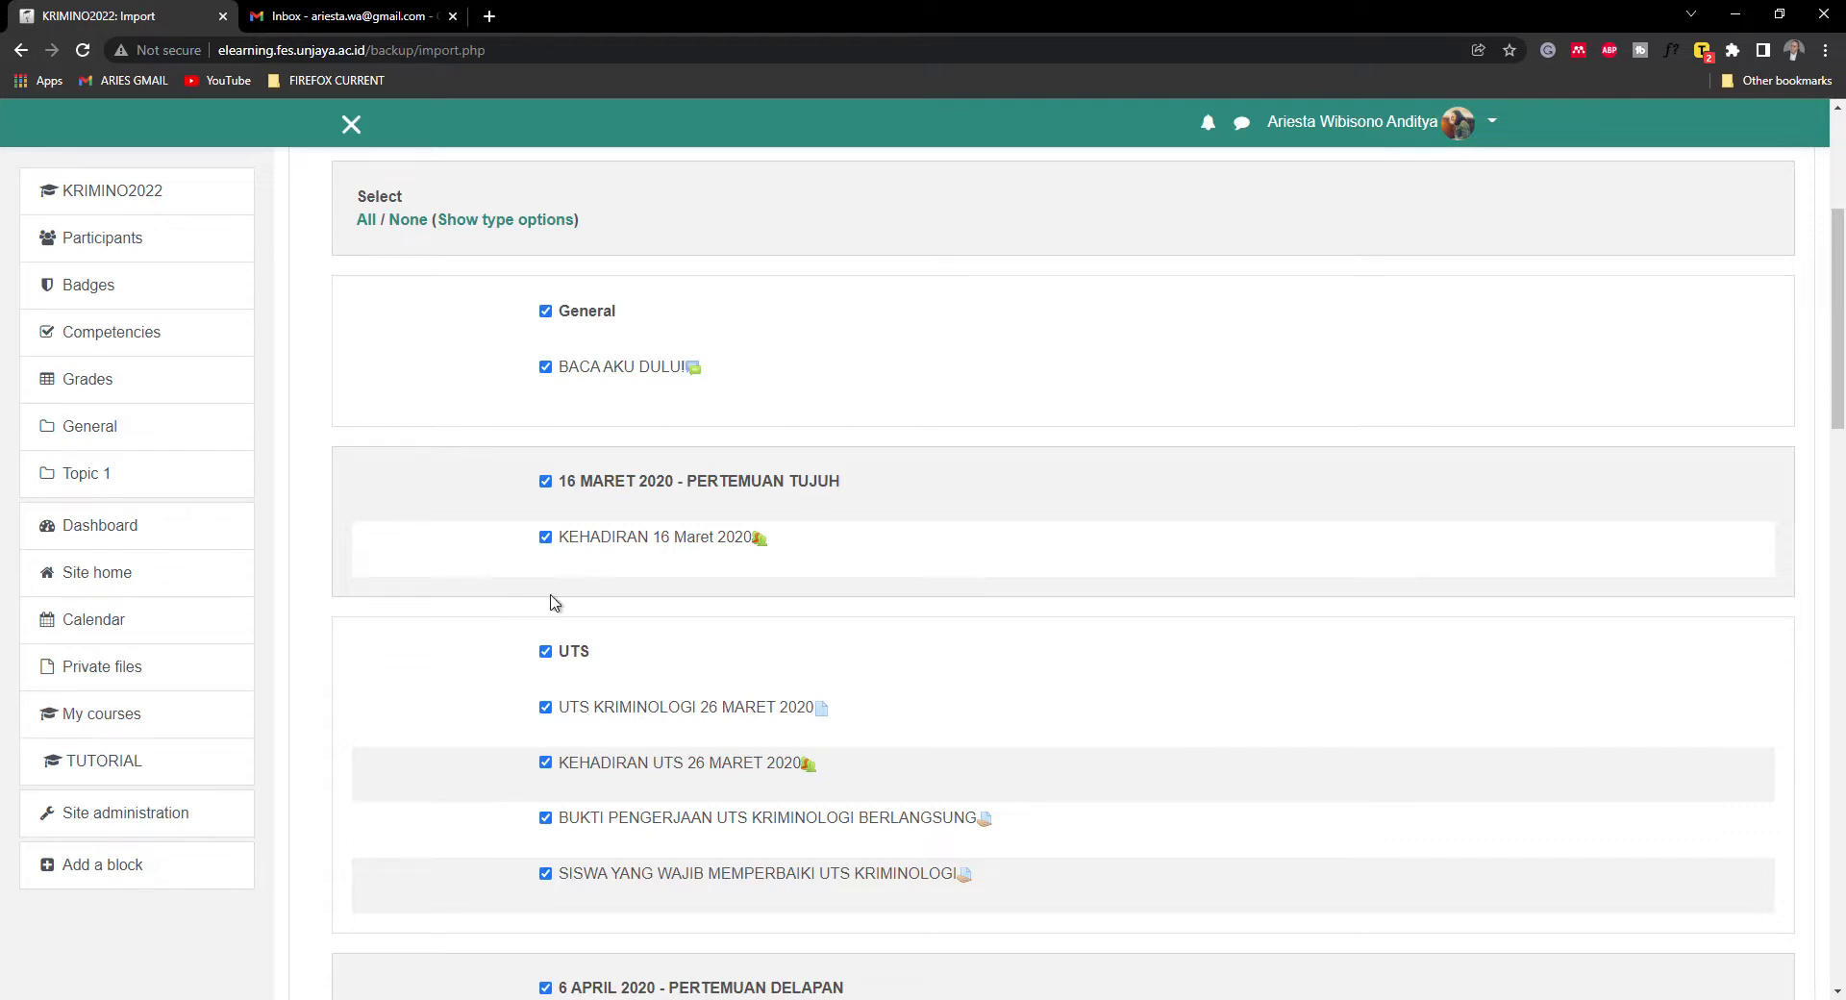
left_click(545, 537)
scroll(447, 634, "down", 2)
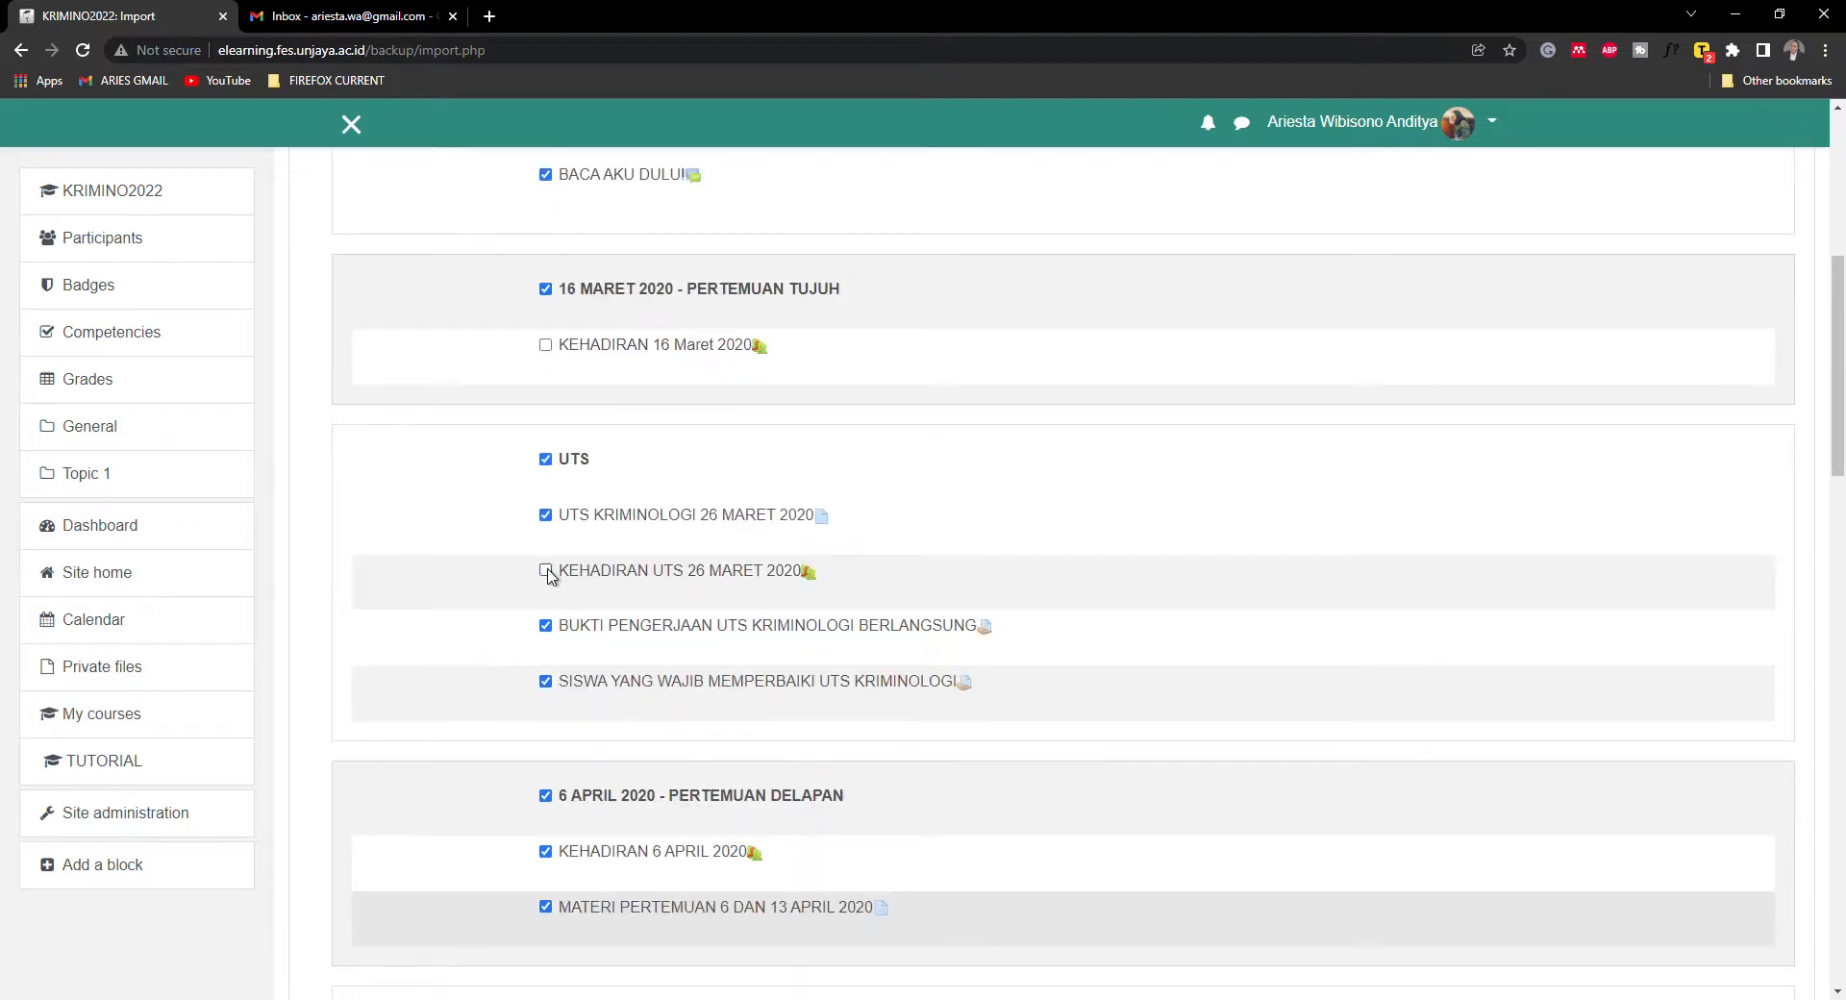
scroll(487, 631, "down", 2)
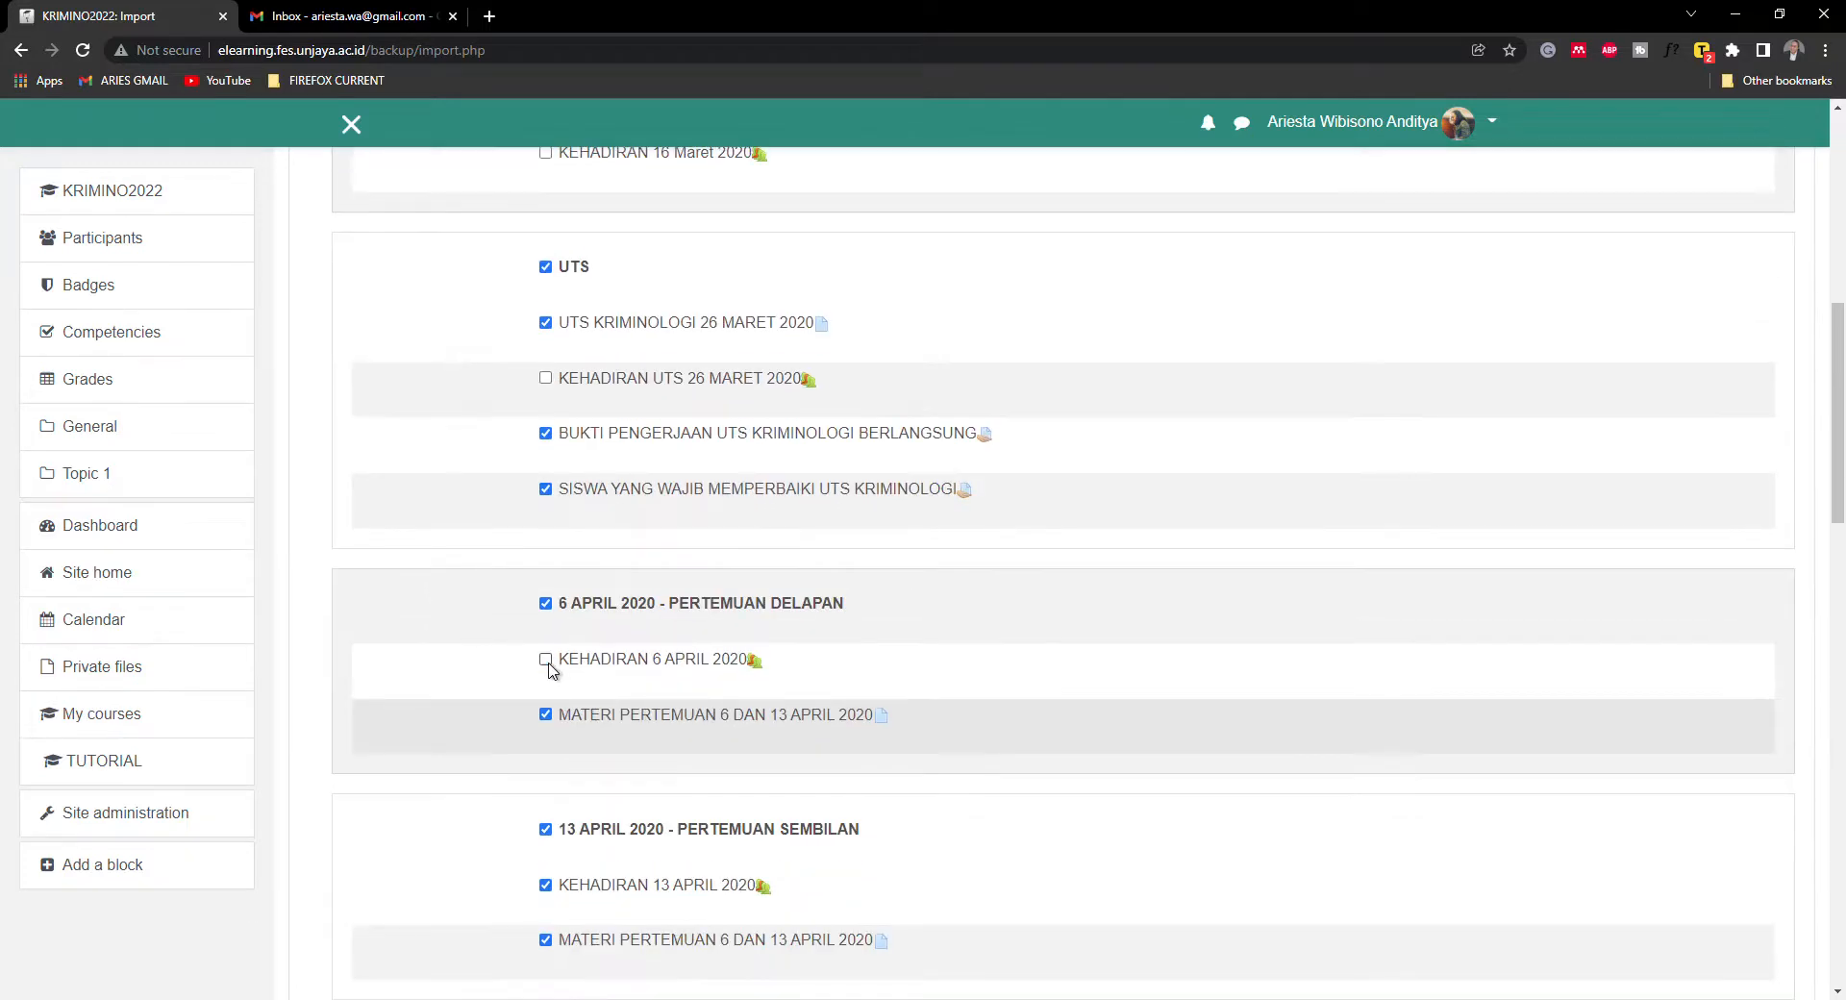
left_click(545, 660)
scroll(485, 663, "down", 3)
scroll(550, 602, "down", 5)
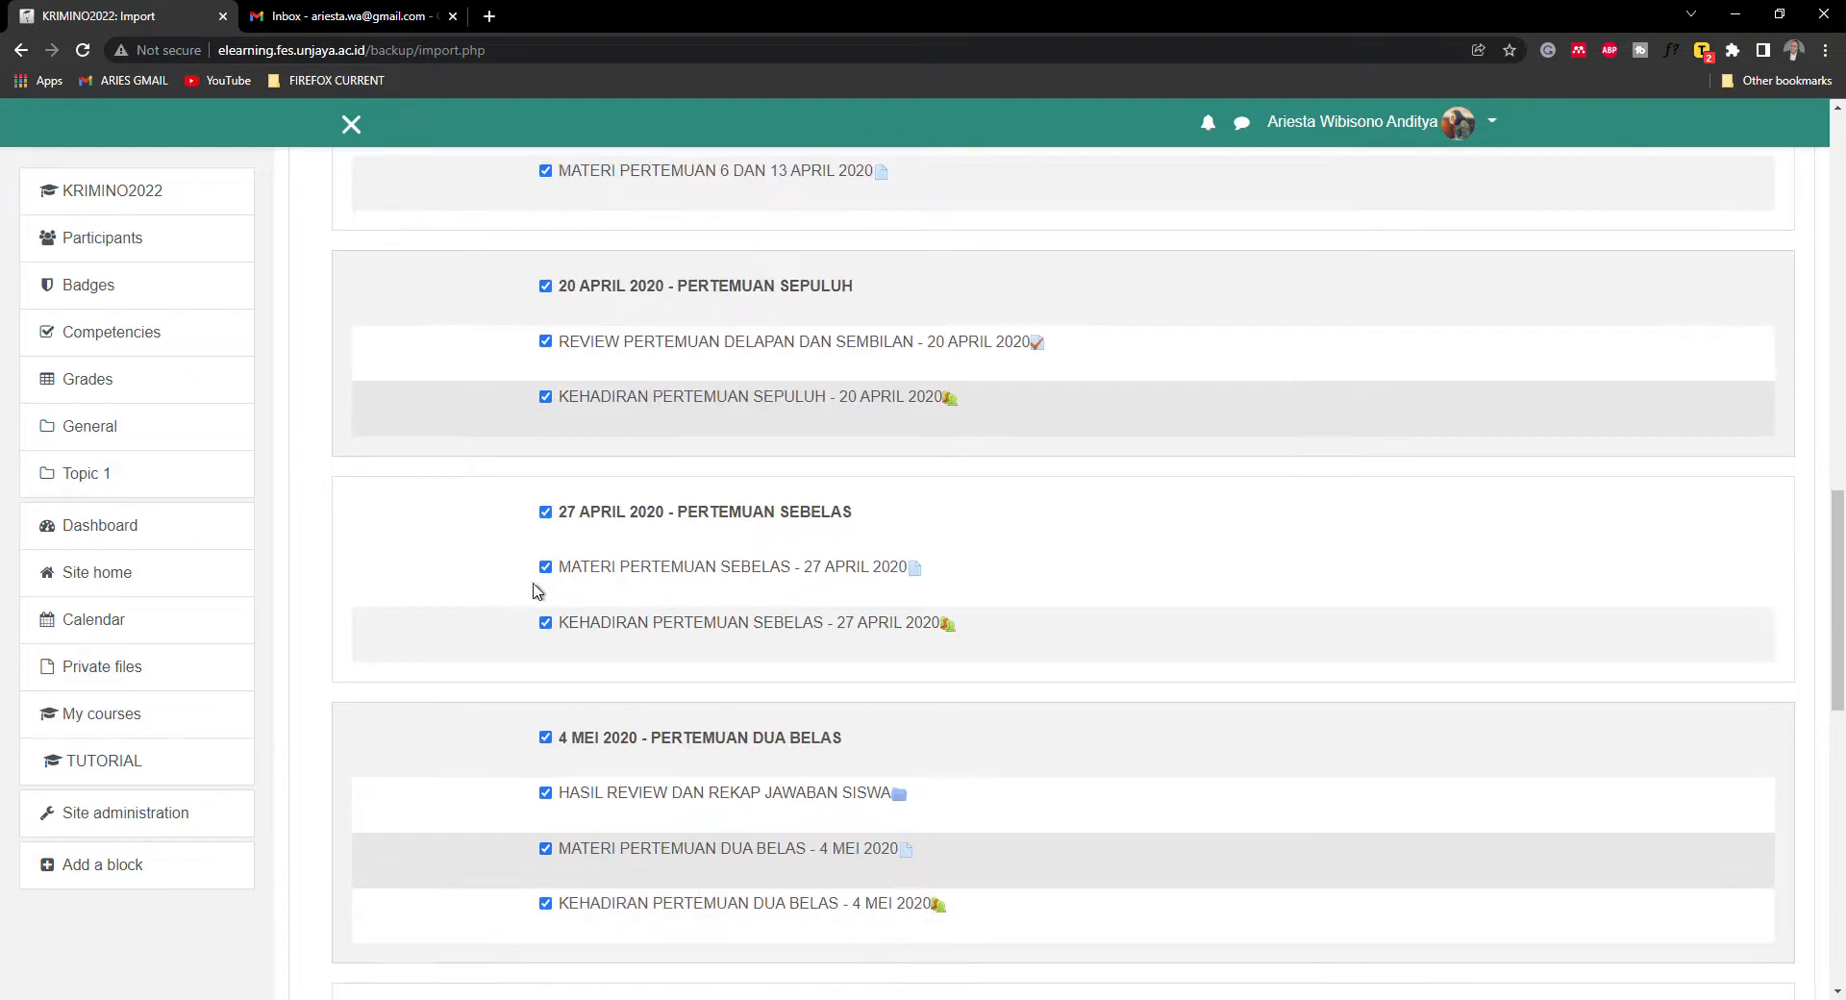
- Exclude the attendance items of the 20 April, 27 April, 4 Mei, 11 Mei and 5 Juni 2020 UAS sections from the import
left_click(546, 397)
left_click(545, 622)
scroll(495, 679, "down", 3)
left_click(545, 615)
scroll(530, 639, "down", 3)
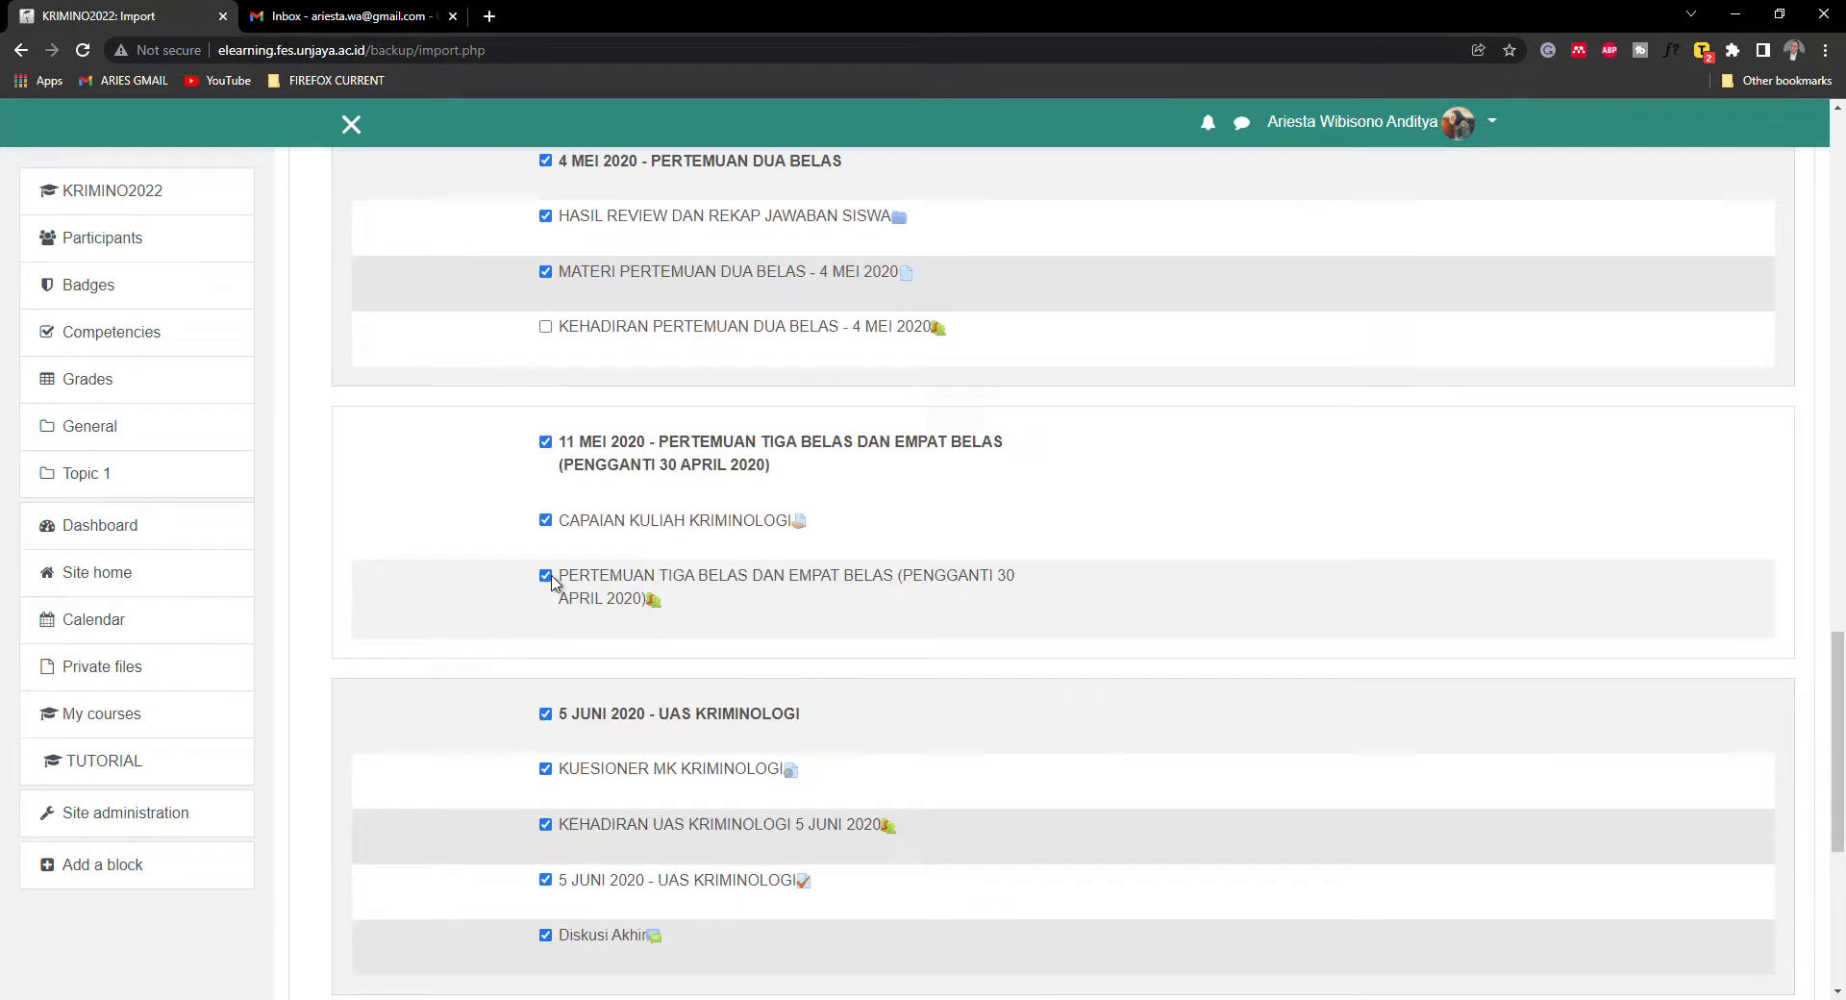
scroll(524, 630, "down", 2)
left_click(545, 383)
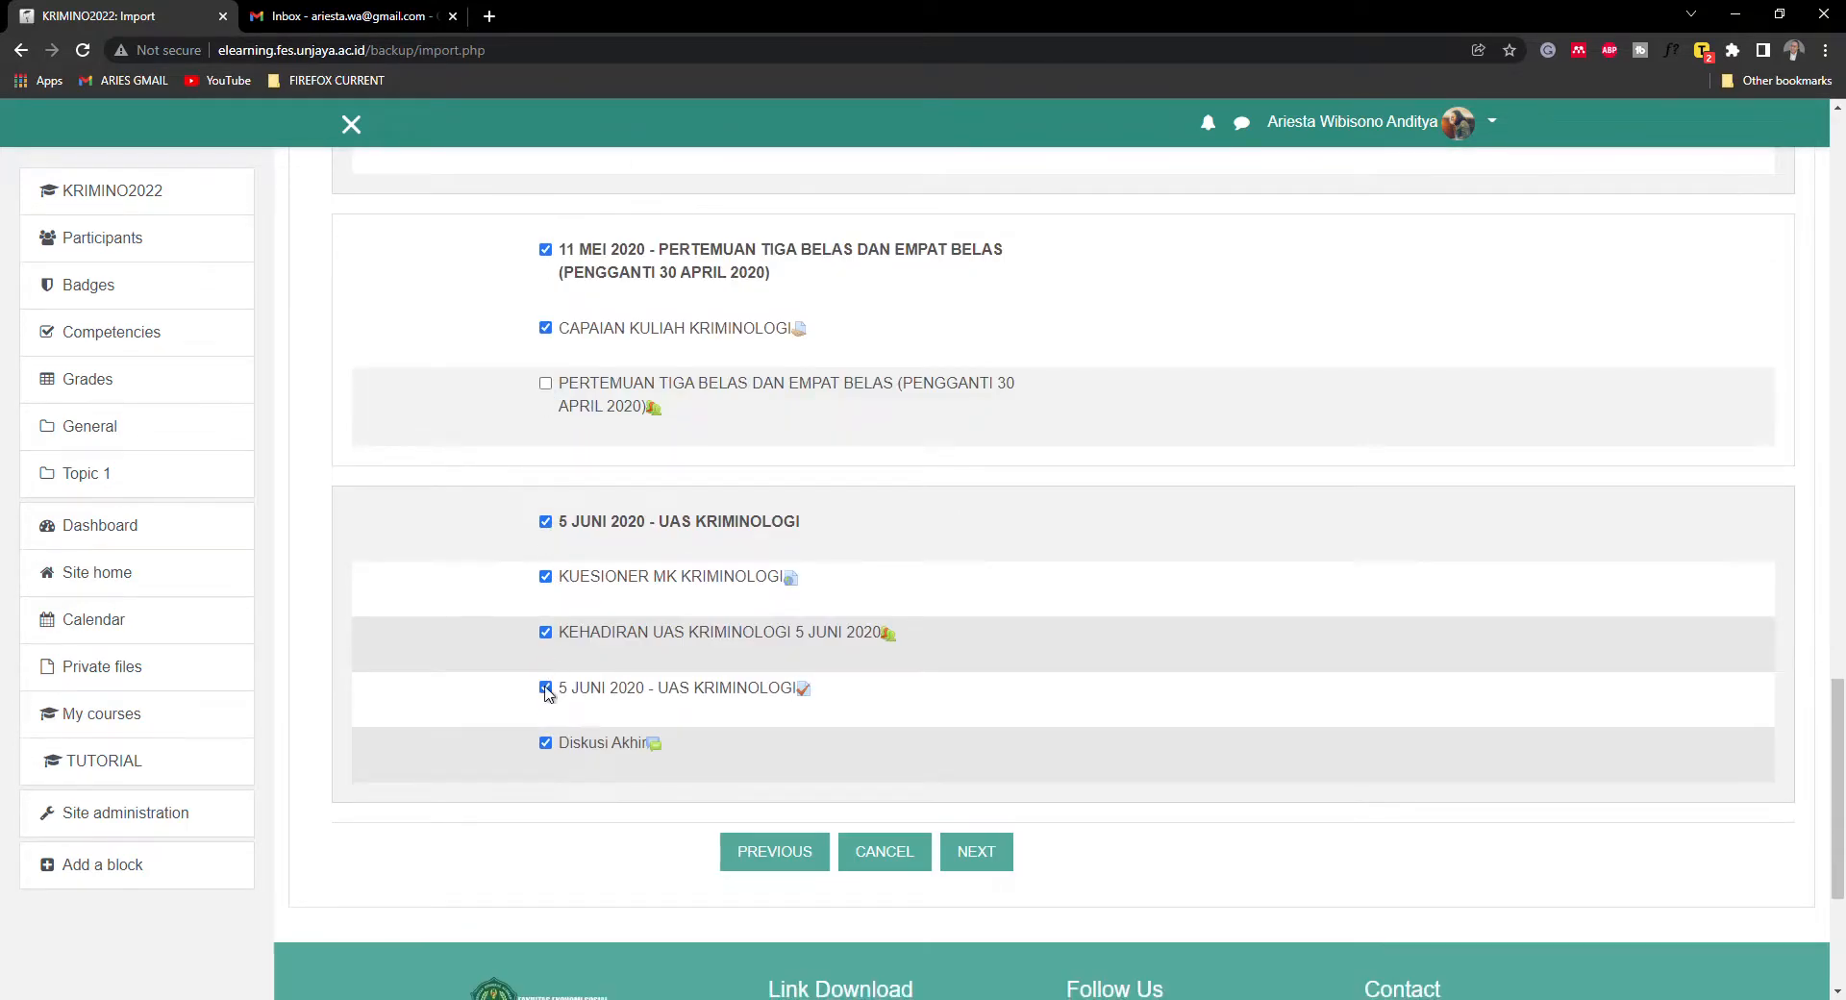
left_click(545, 632)
- Review the included sections and activities in the schema settings, and proceed to Confirmation and review
scroll(471, 682, "up", 20)
scroll(466, 689, "down", 2)
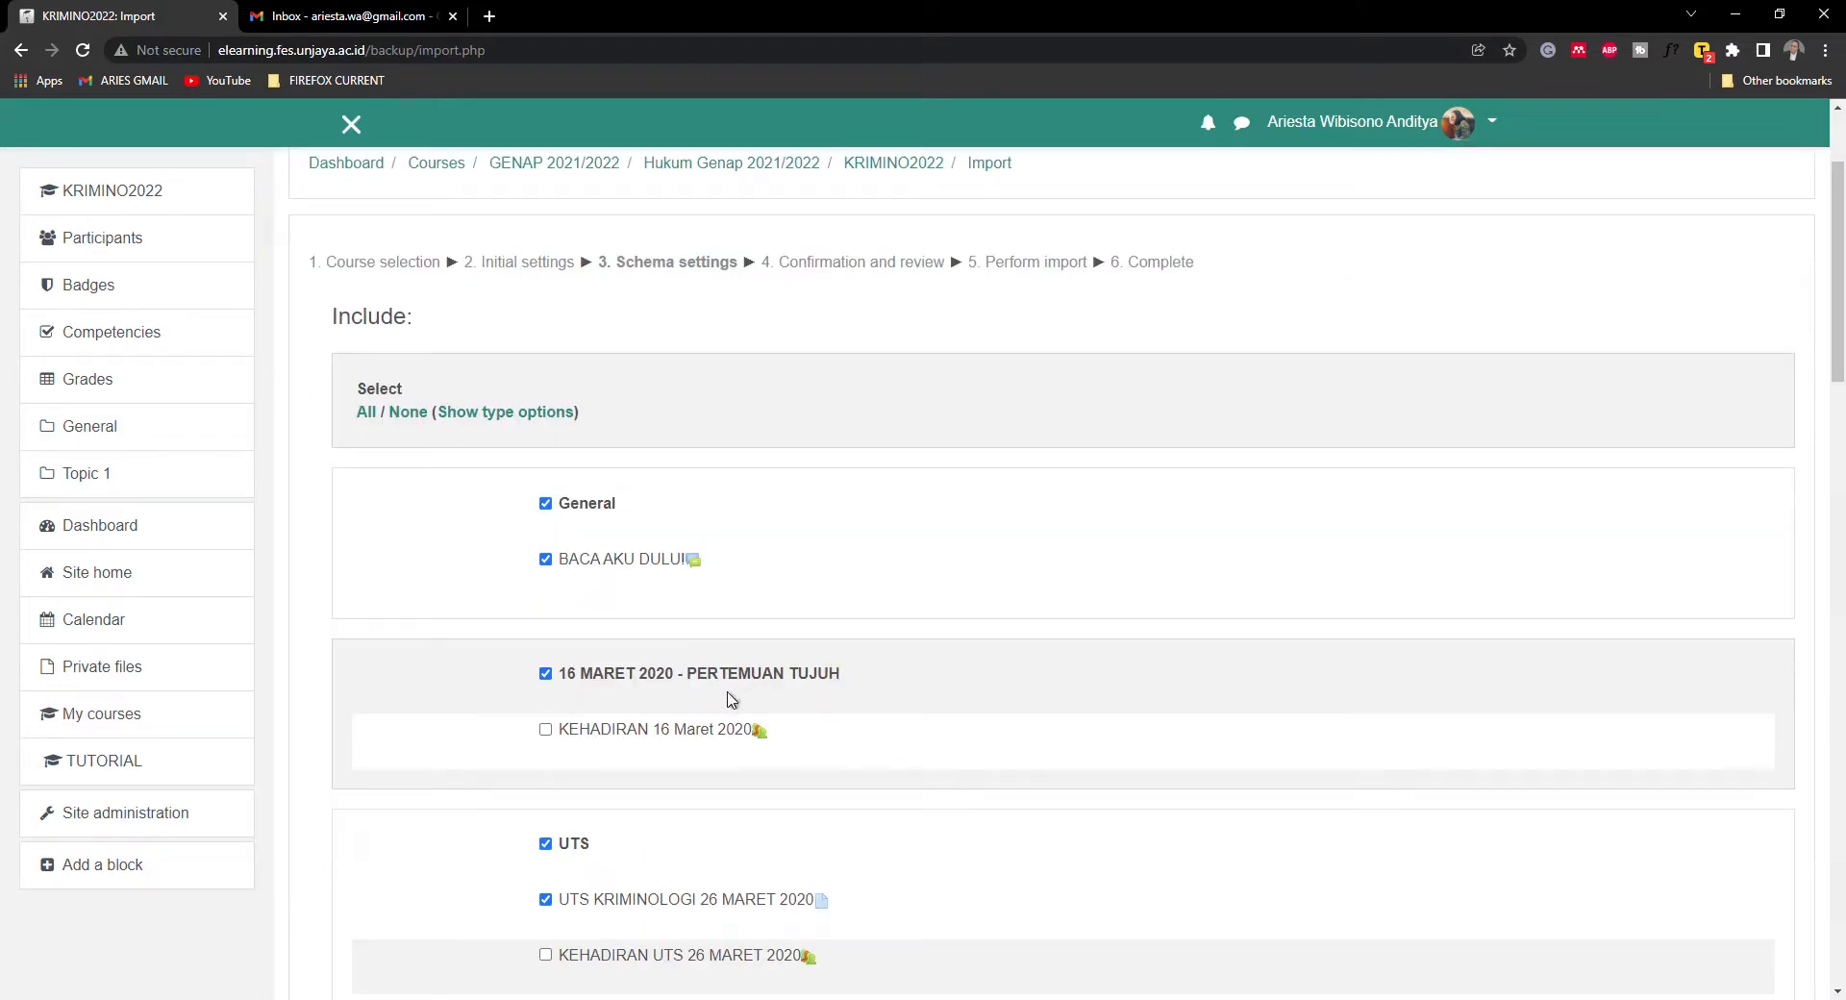
scroll(805, 716, "up", 1)
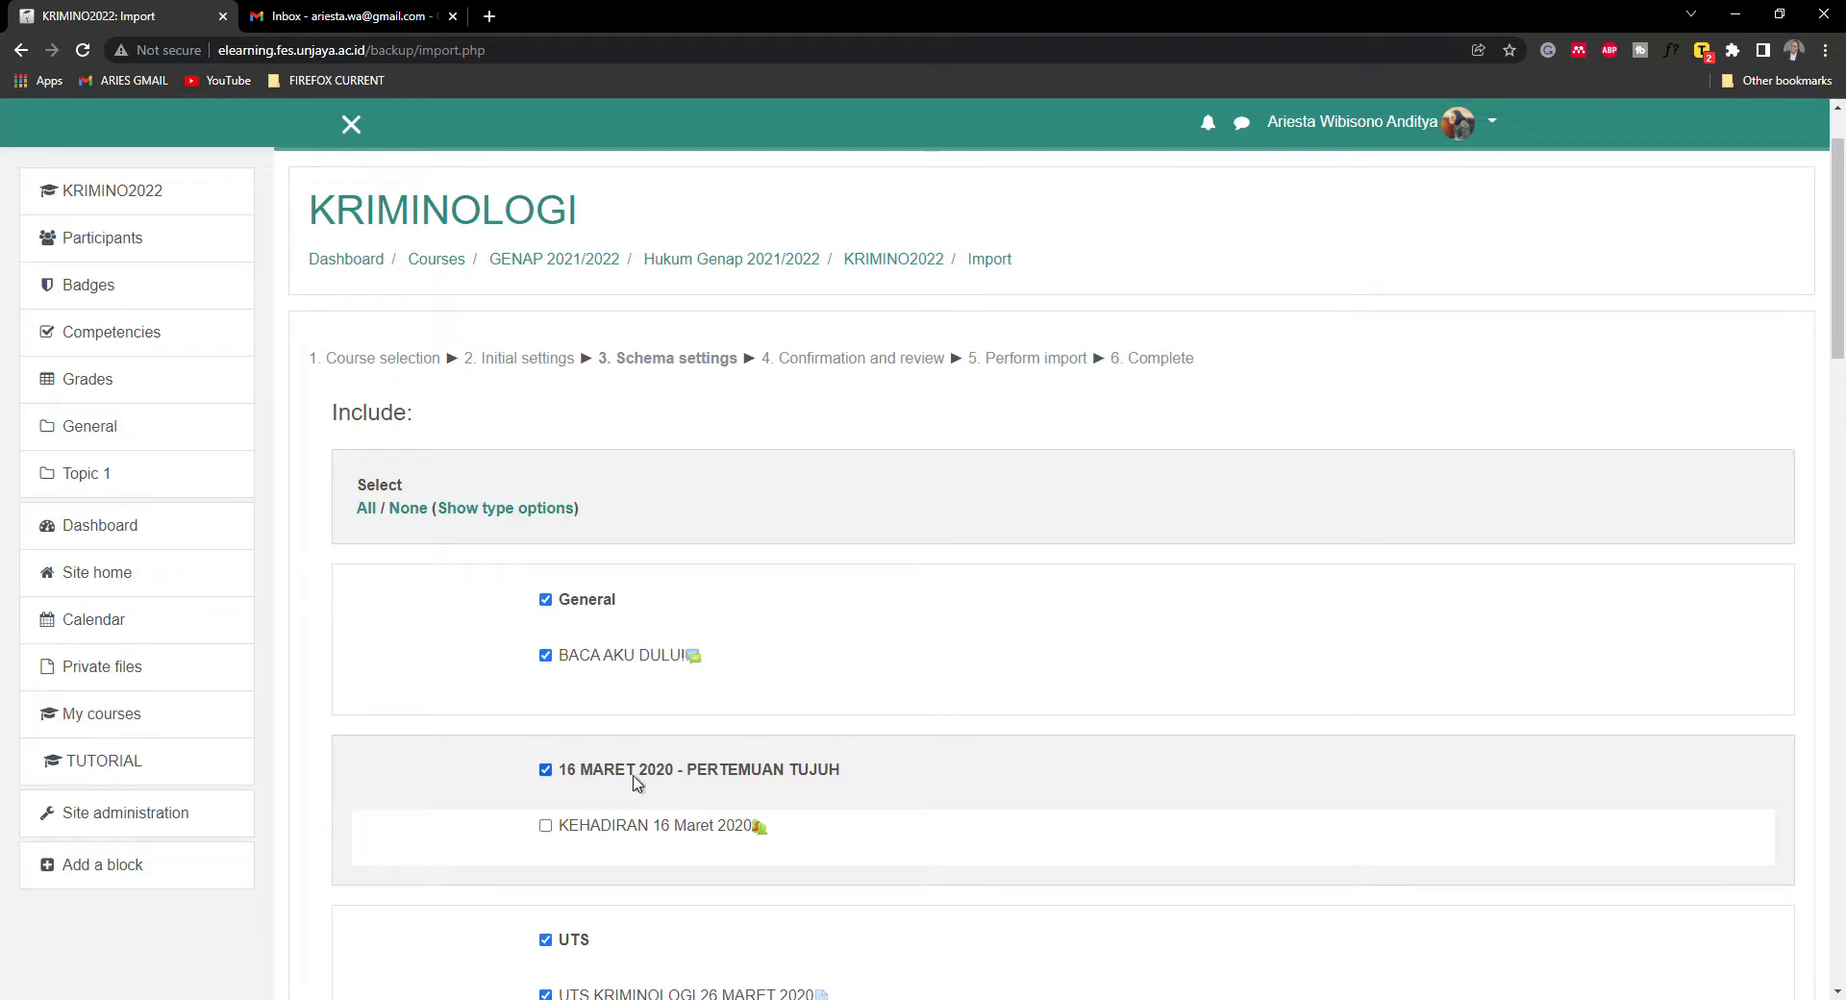
scroll(912, 747, "down", 20)
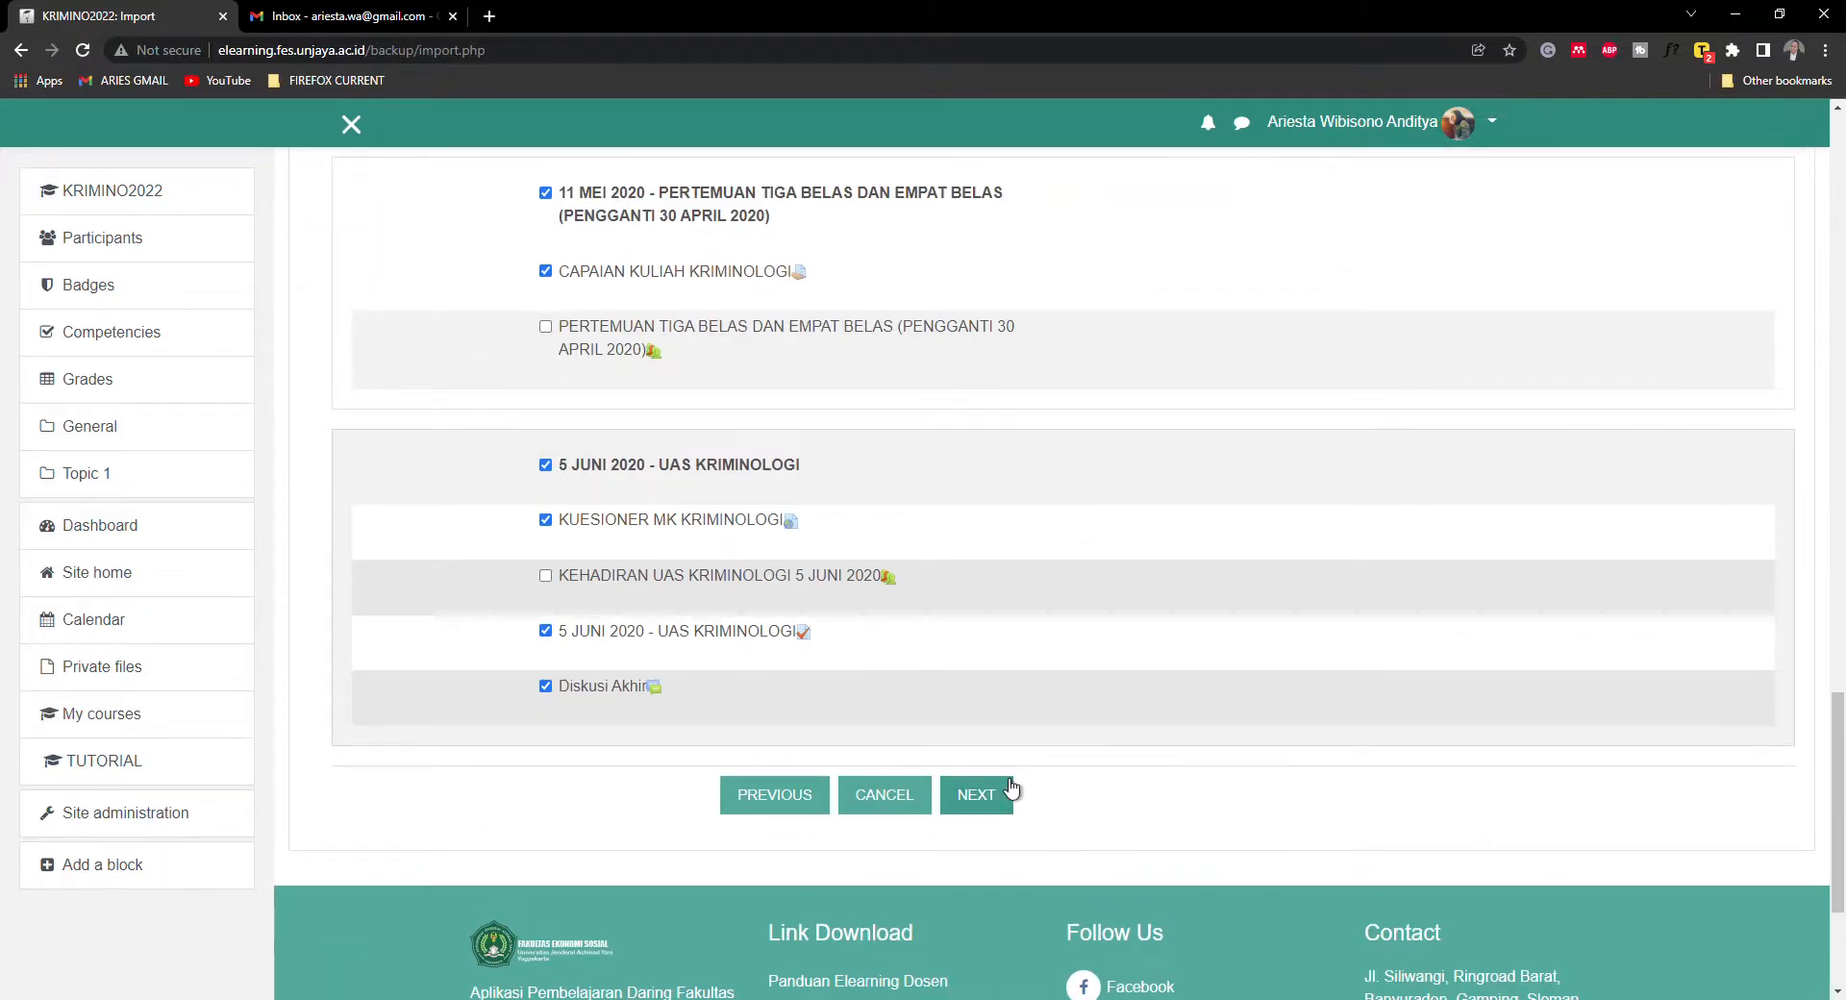
scroll(1167, 861, "up", 4)
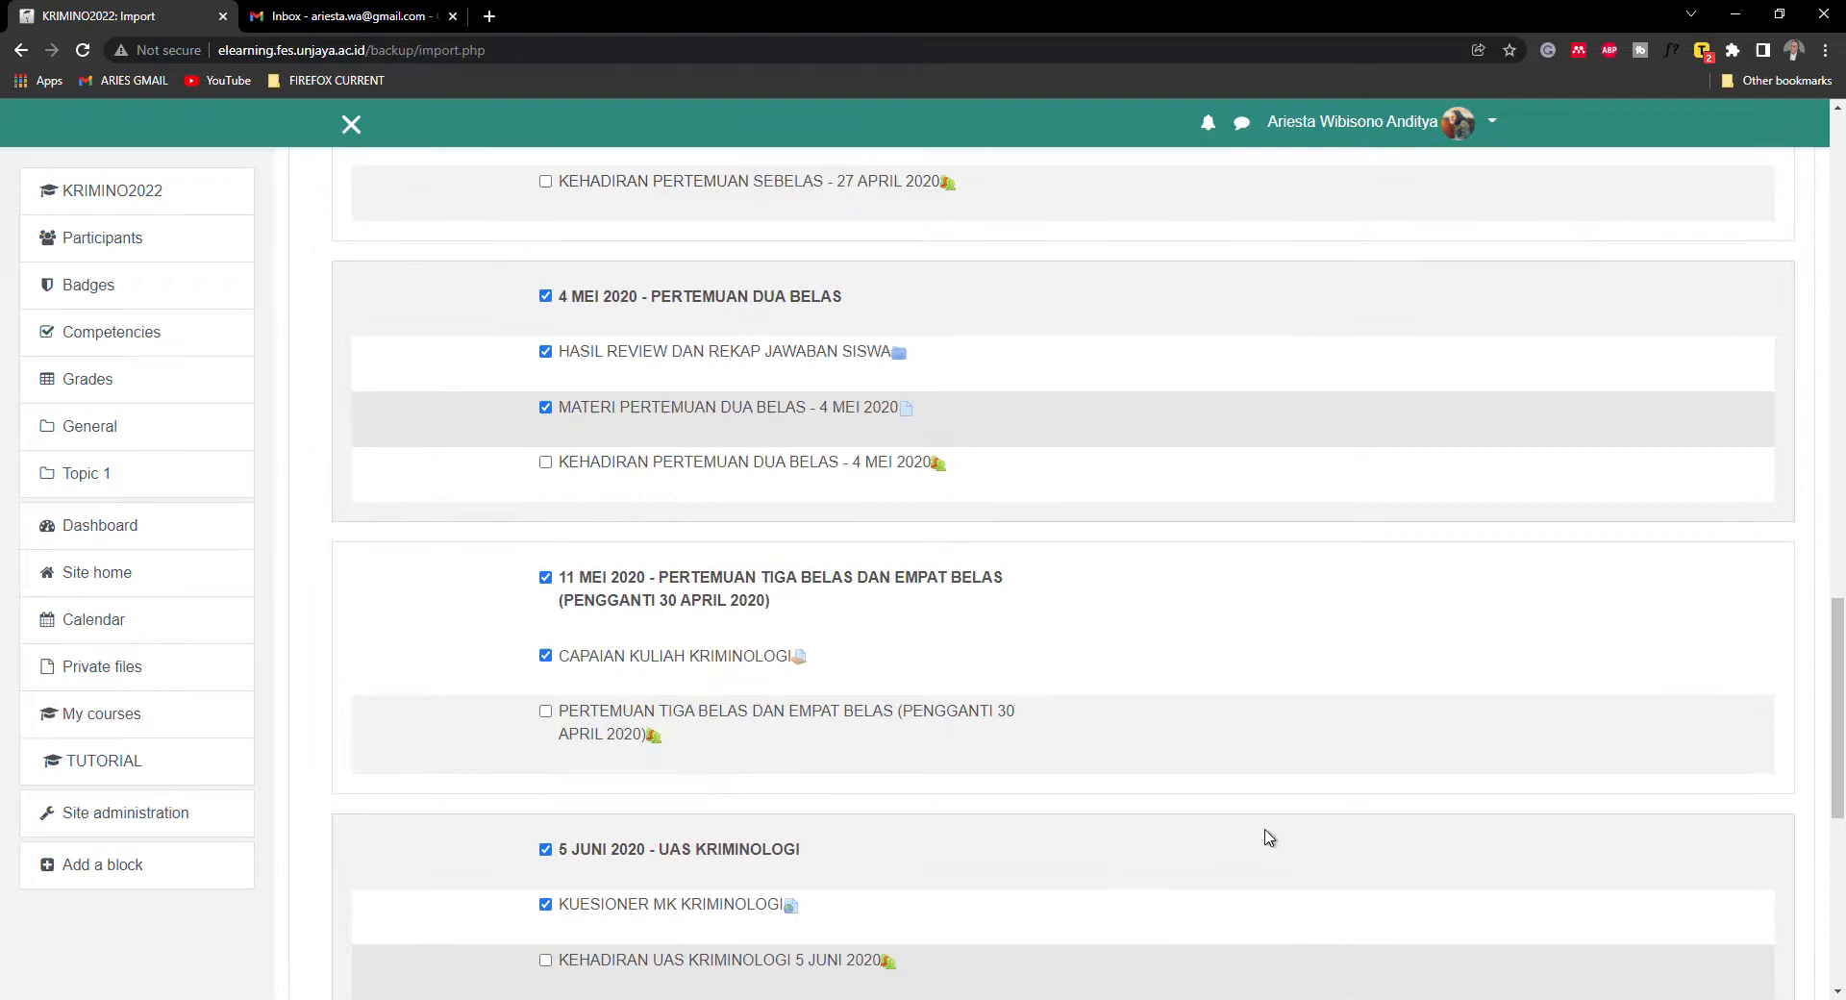
scroll(1293, 830, "down", 5)
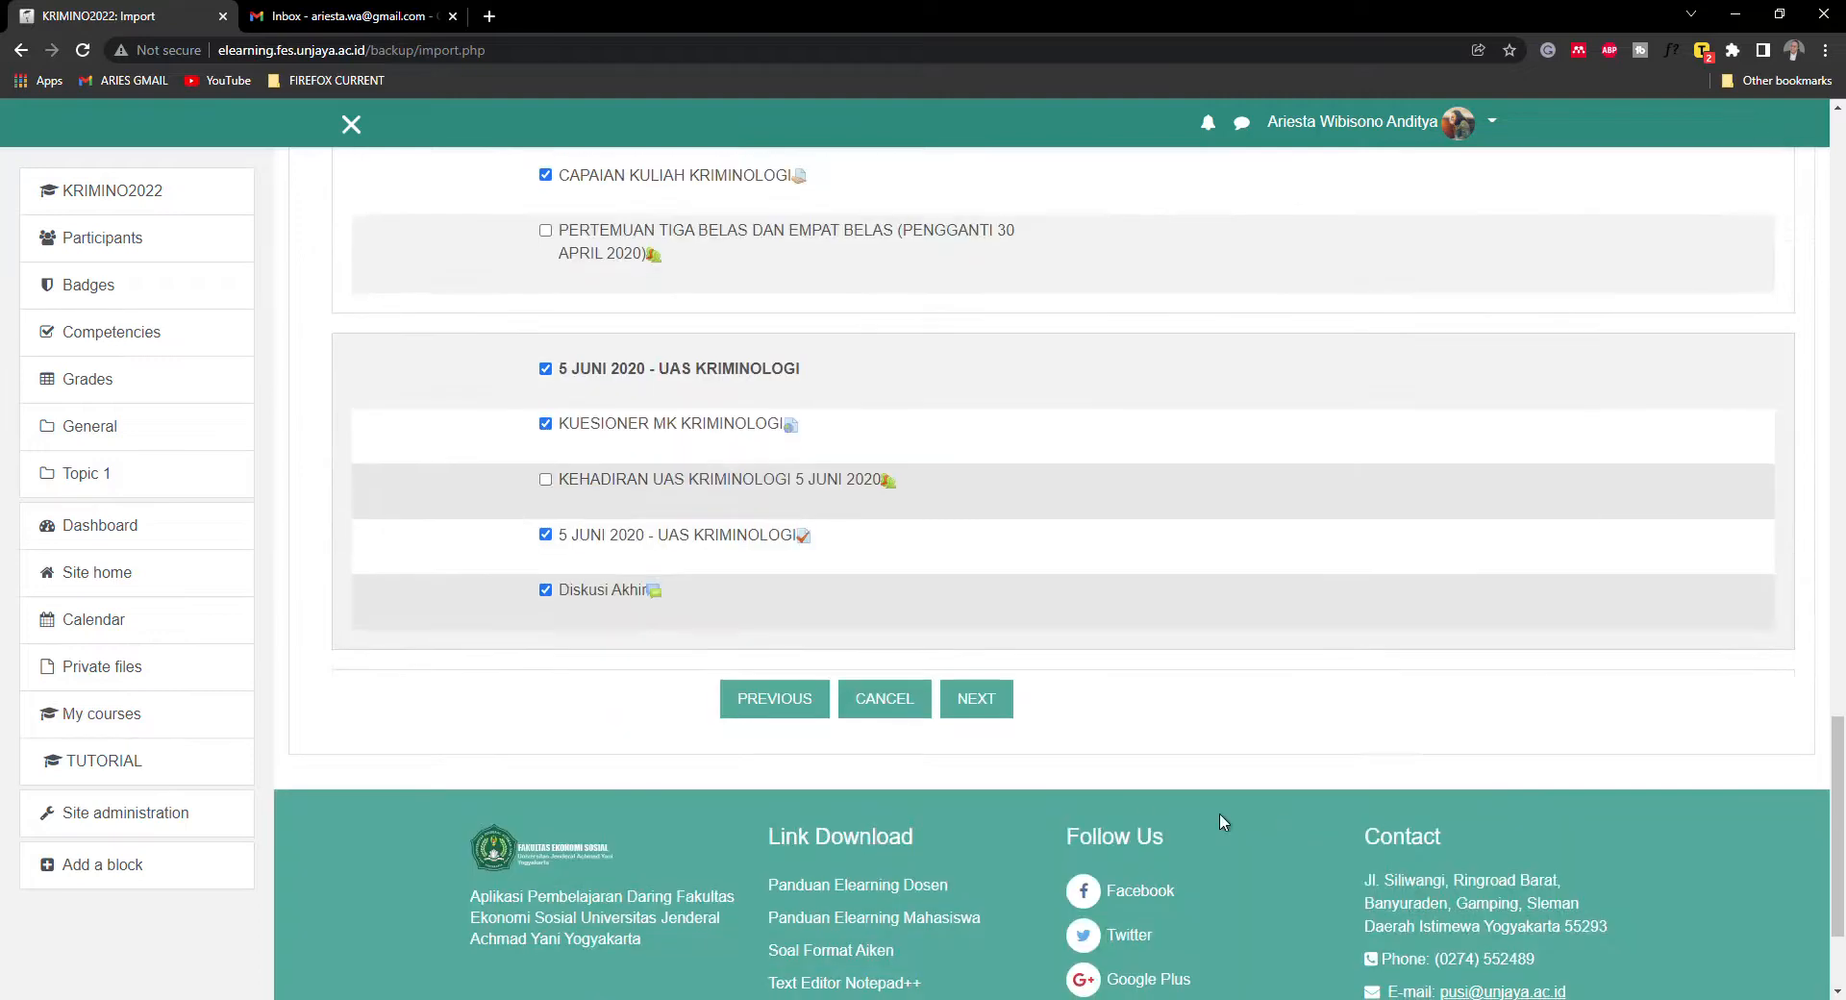
left_click(983, 711)
- Check the included and excluded items in the confirmation list, perform the import and continue to the KRIMINOLOGI course page
scroll(1327, 750, "down", 11)
scroll(1317, 742, "down", 20)
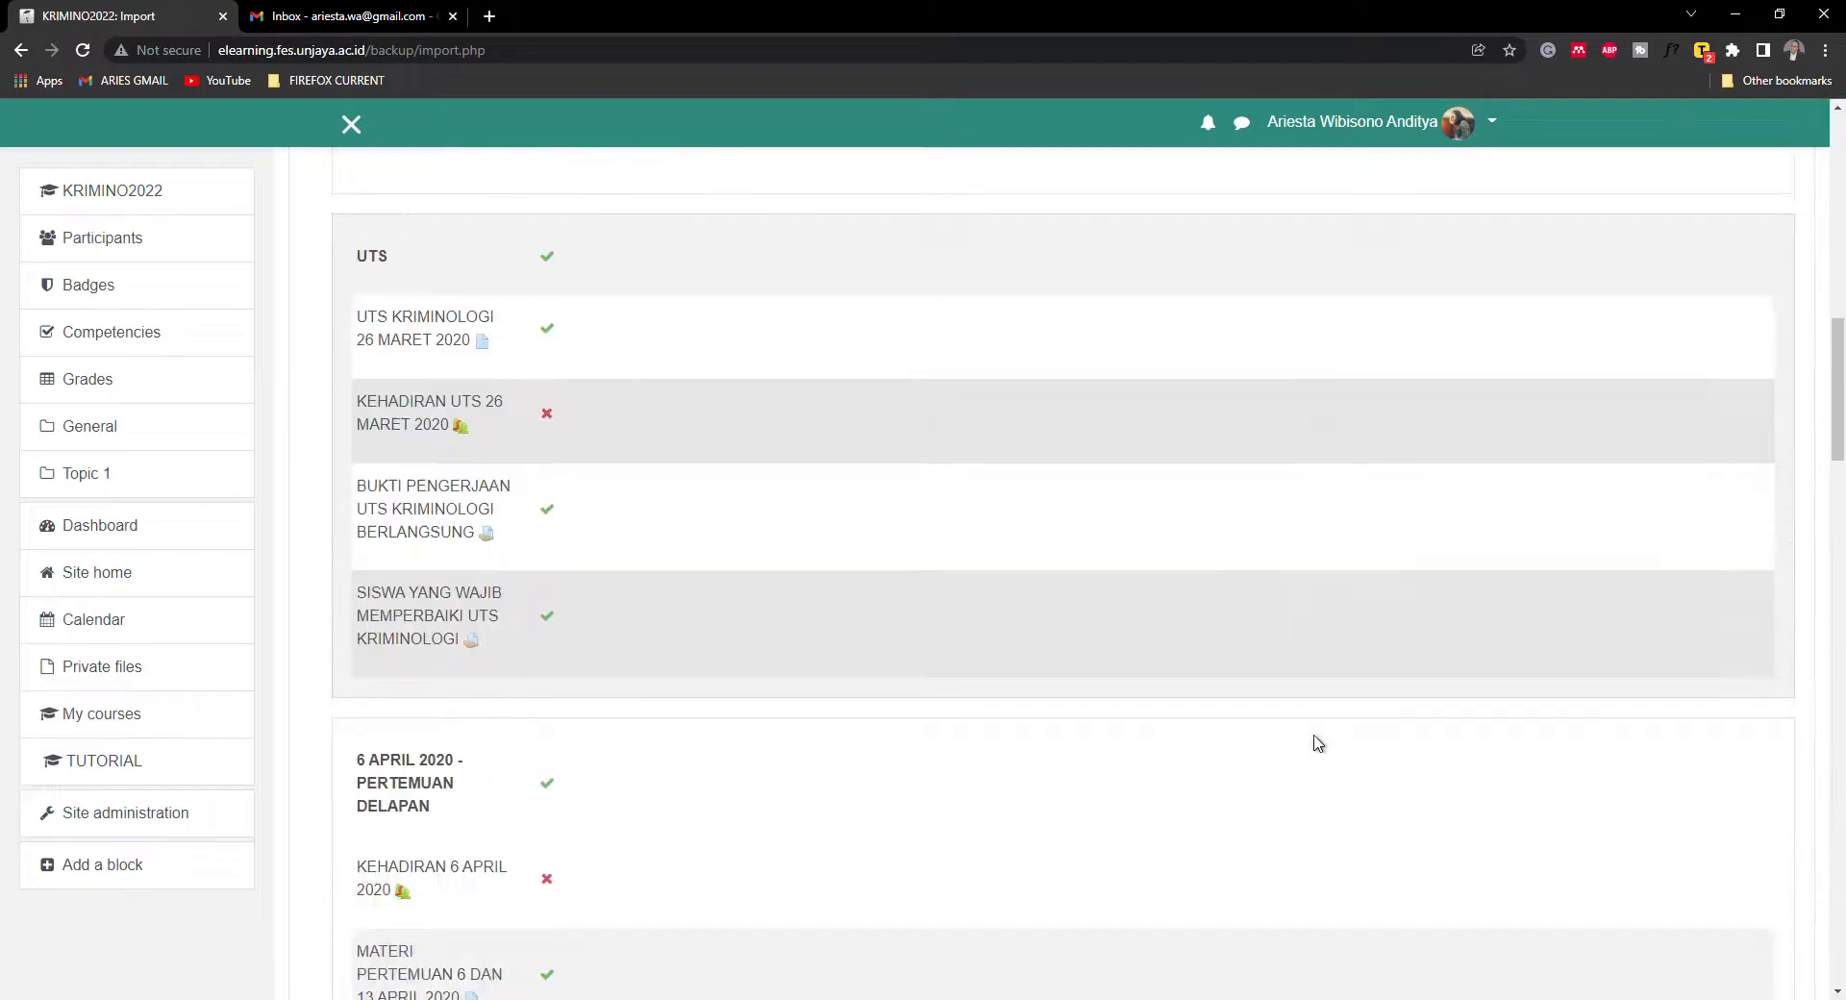
scroll(1317, 742, "down", 15)
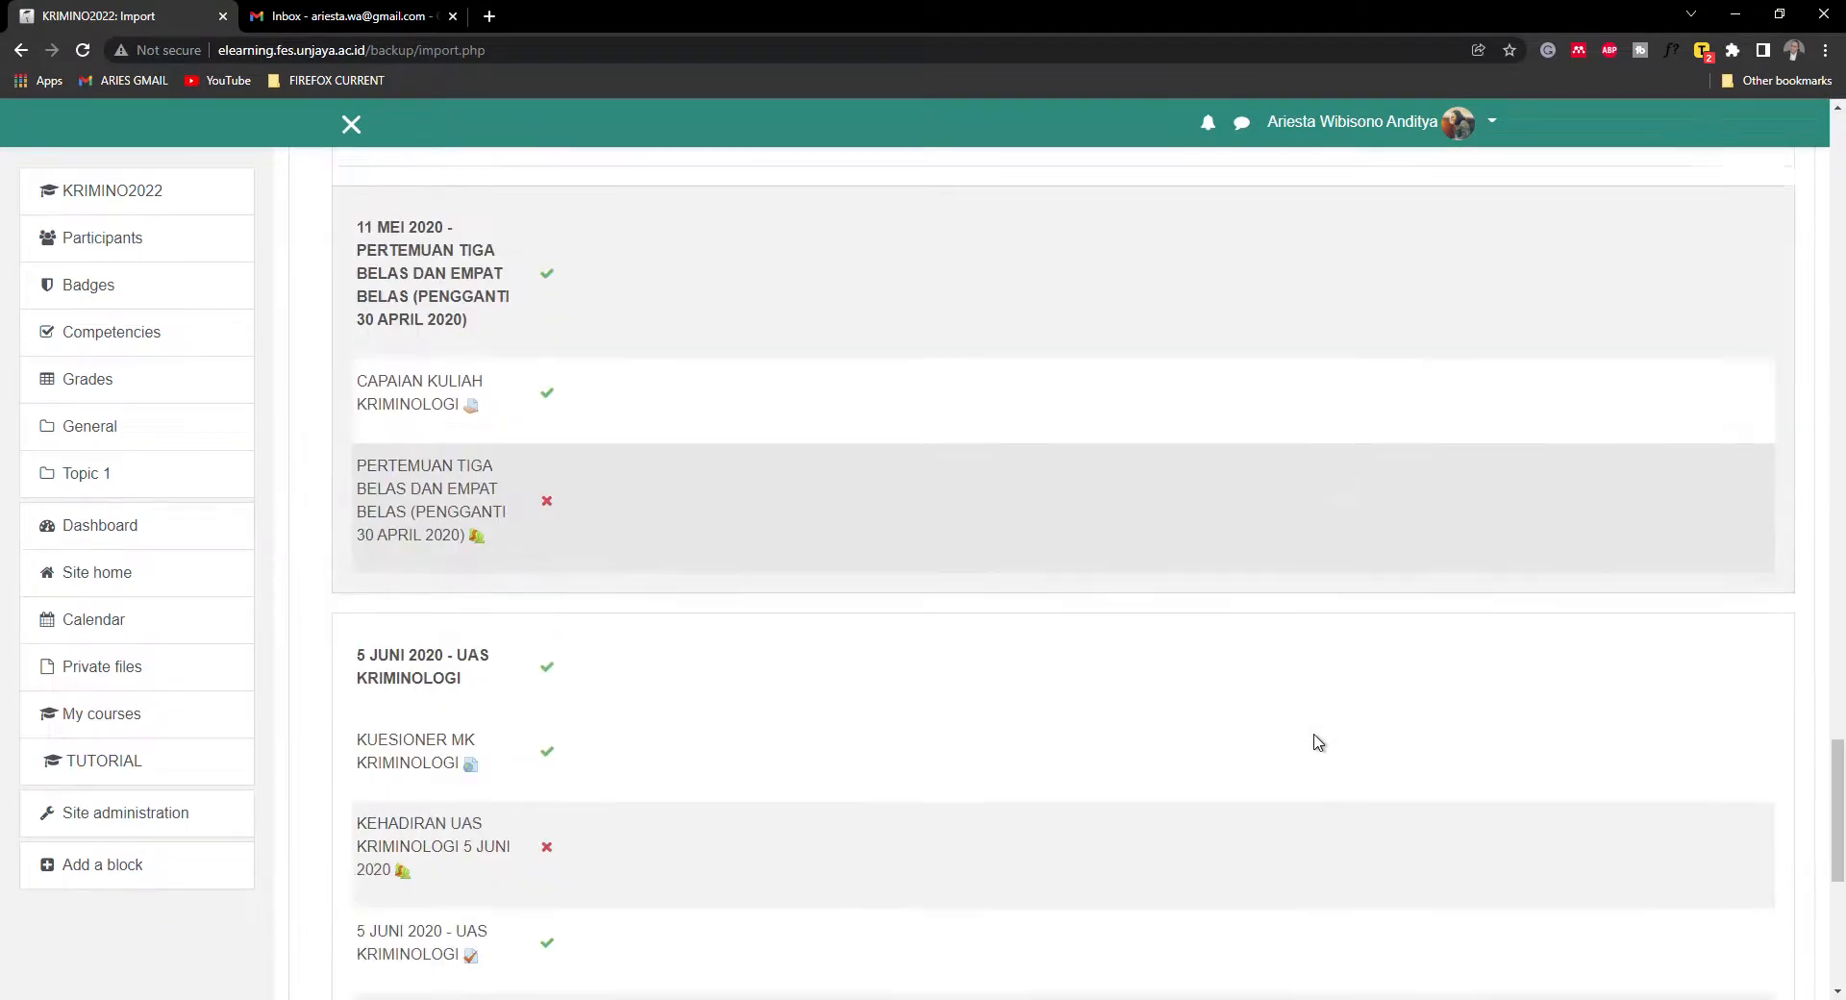
left_click(1033, 763)
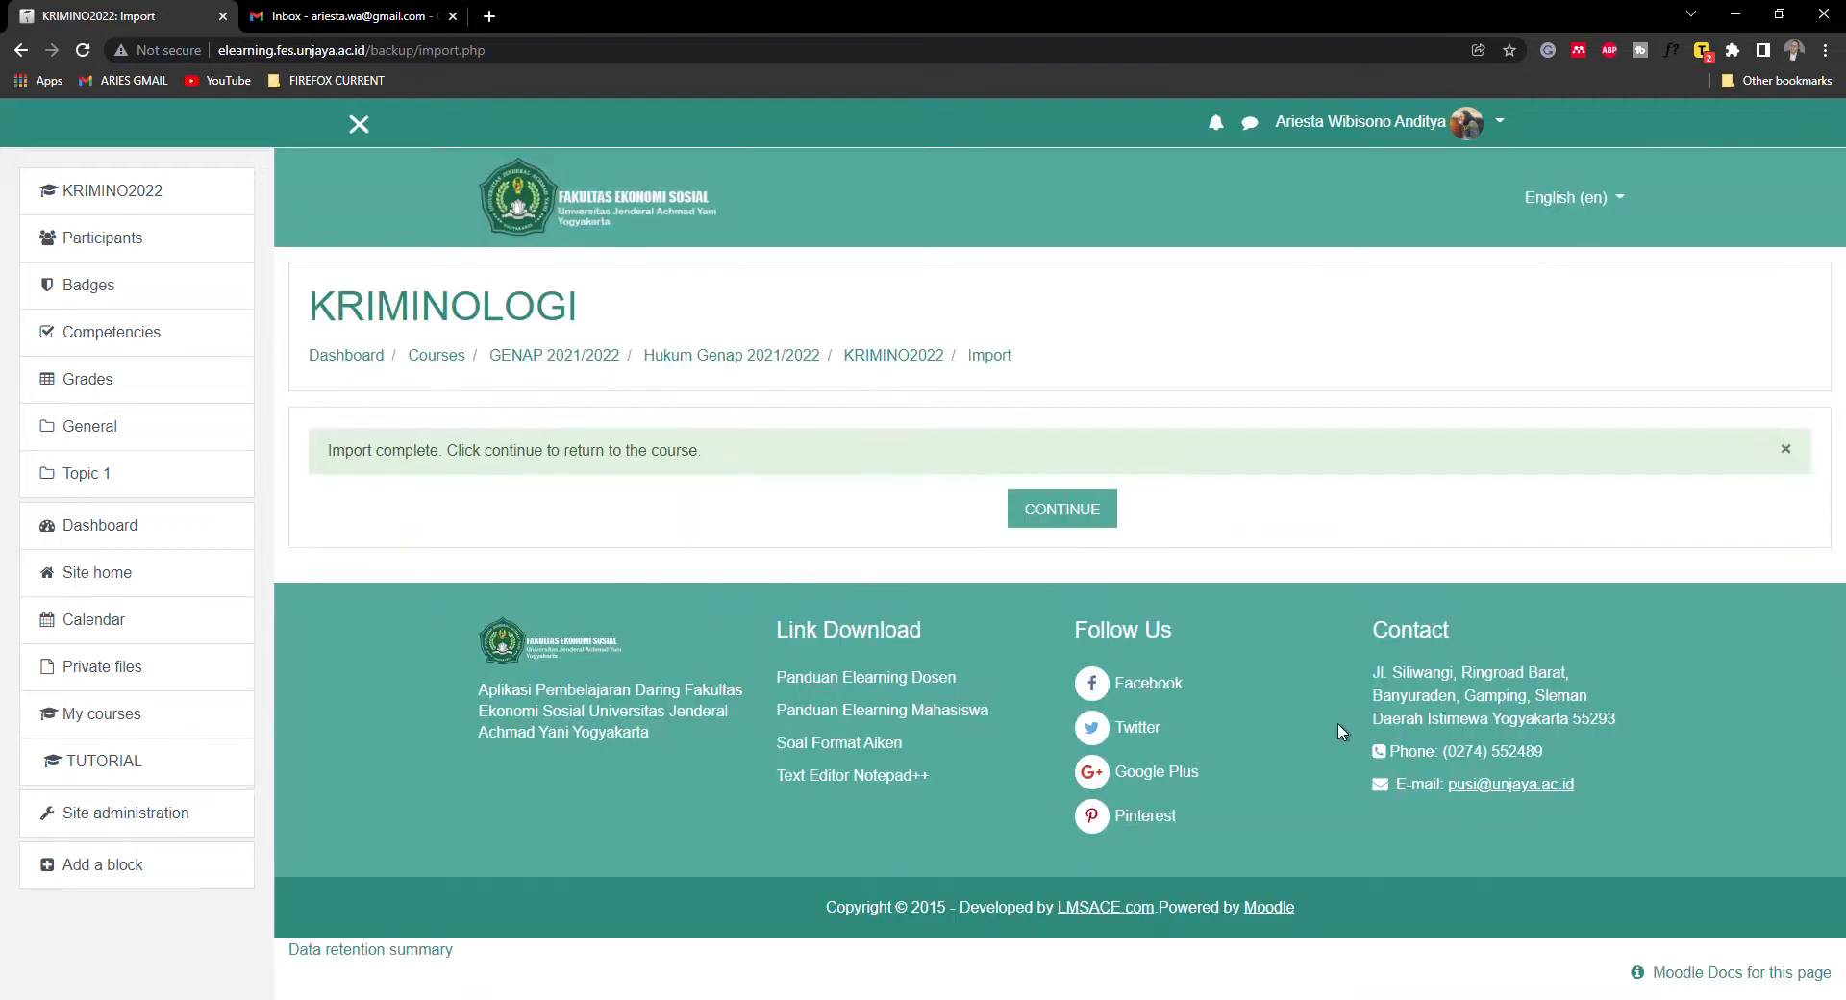
left_click(1086, 517)
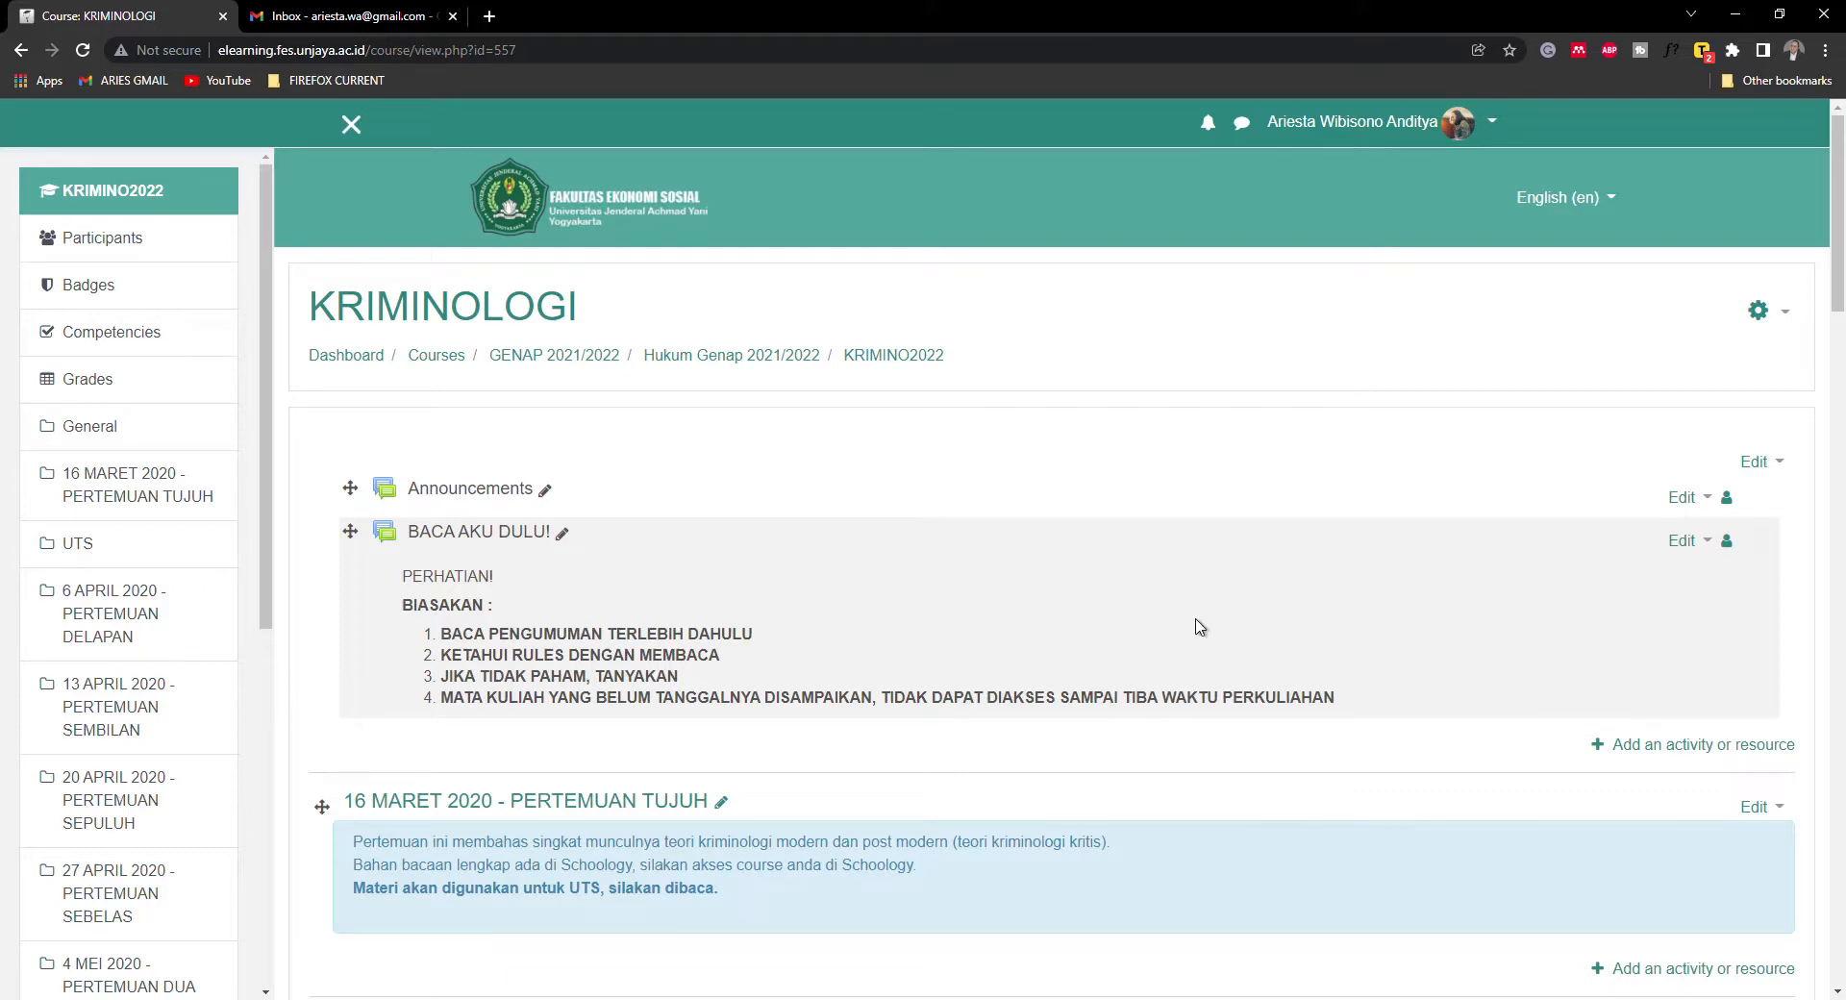
- Delete the UTS KRIMINOLOGI 26 MARET 2020 file from the UTS section of the course
scroll(1194, 626, "down", 1)
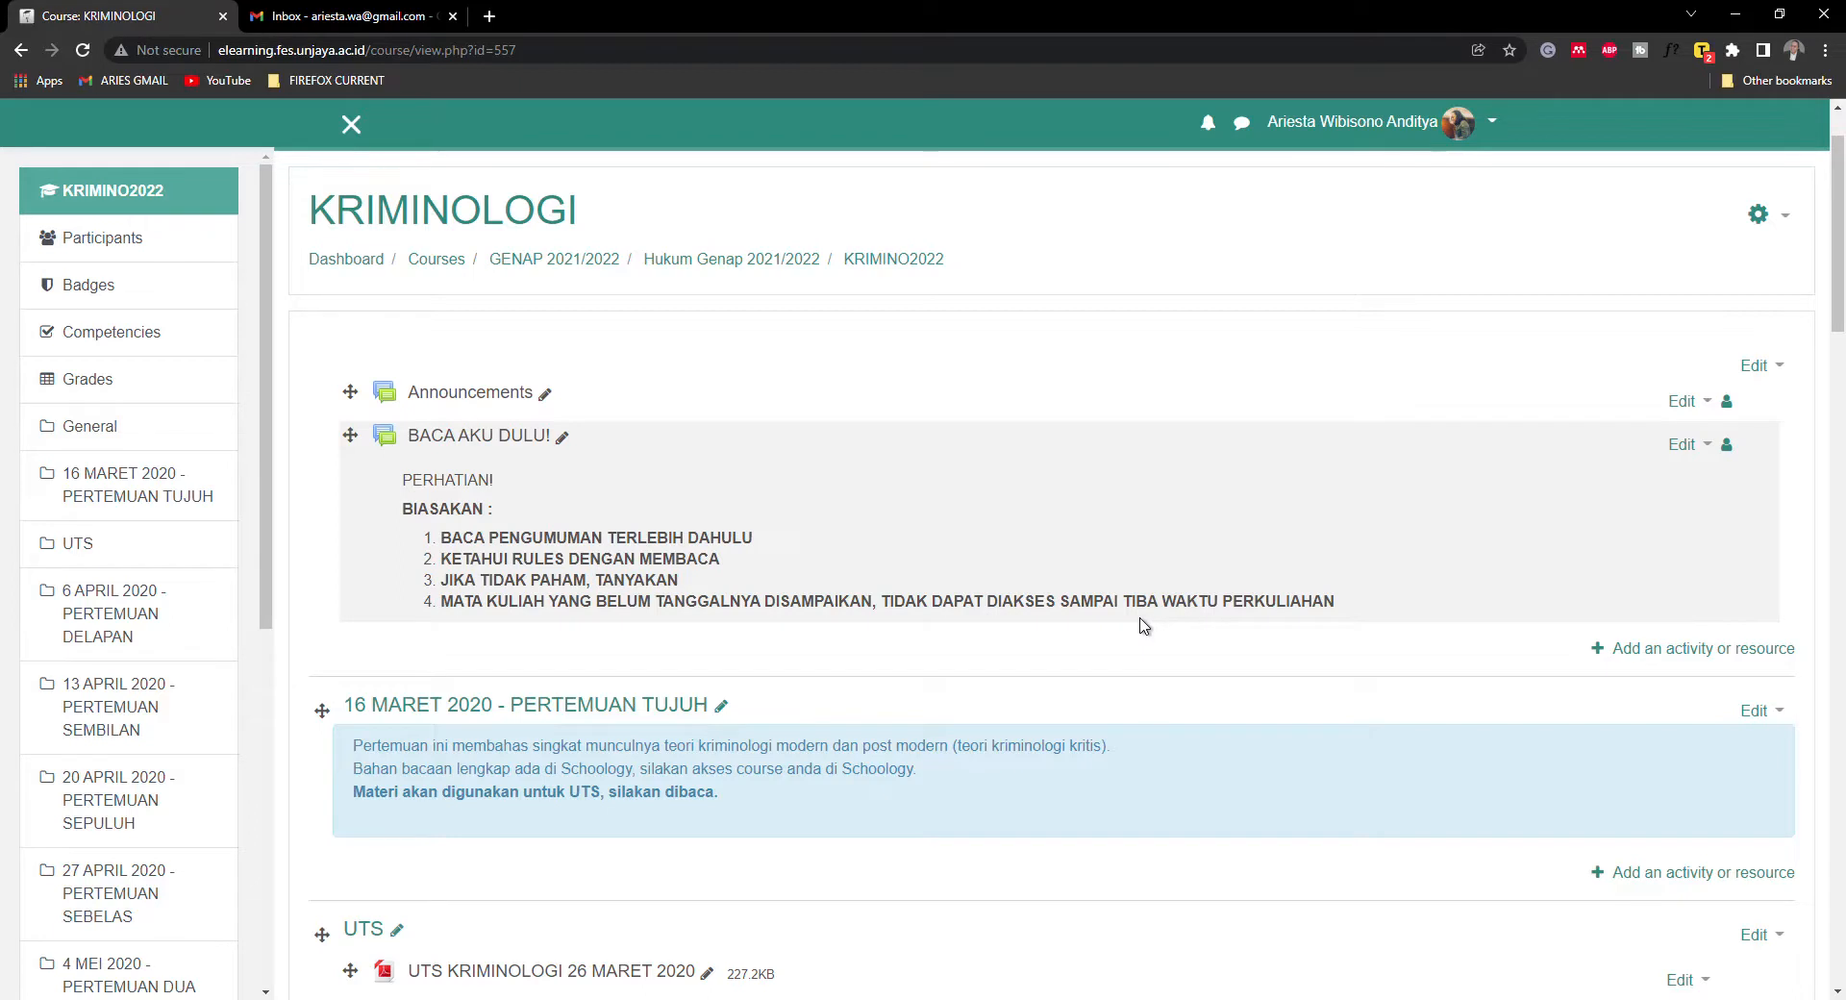
scroll(1142, 625, "down", 5)
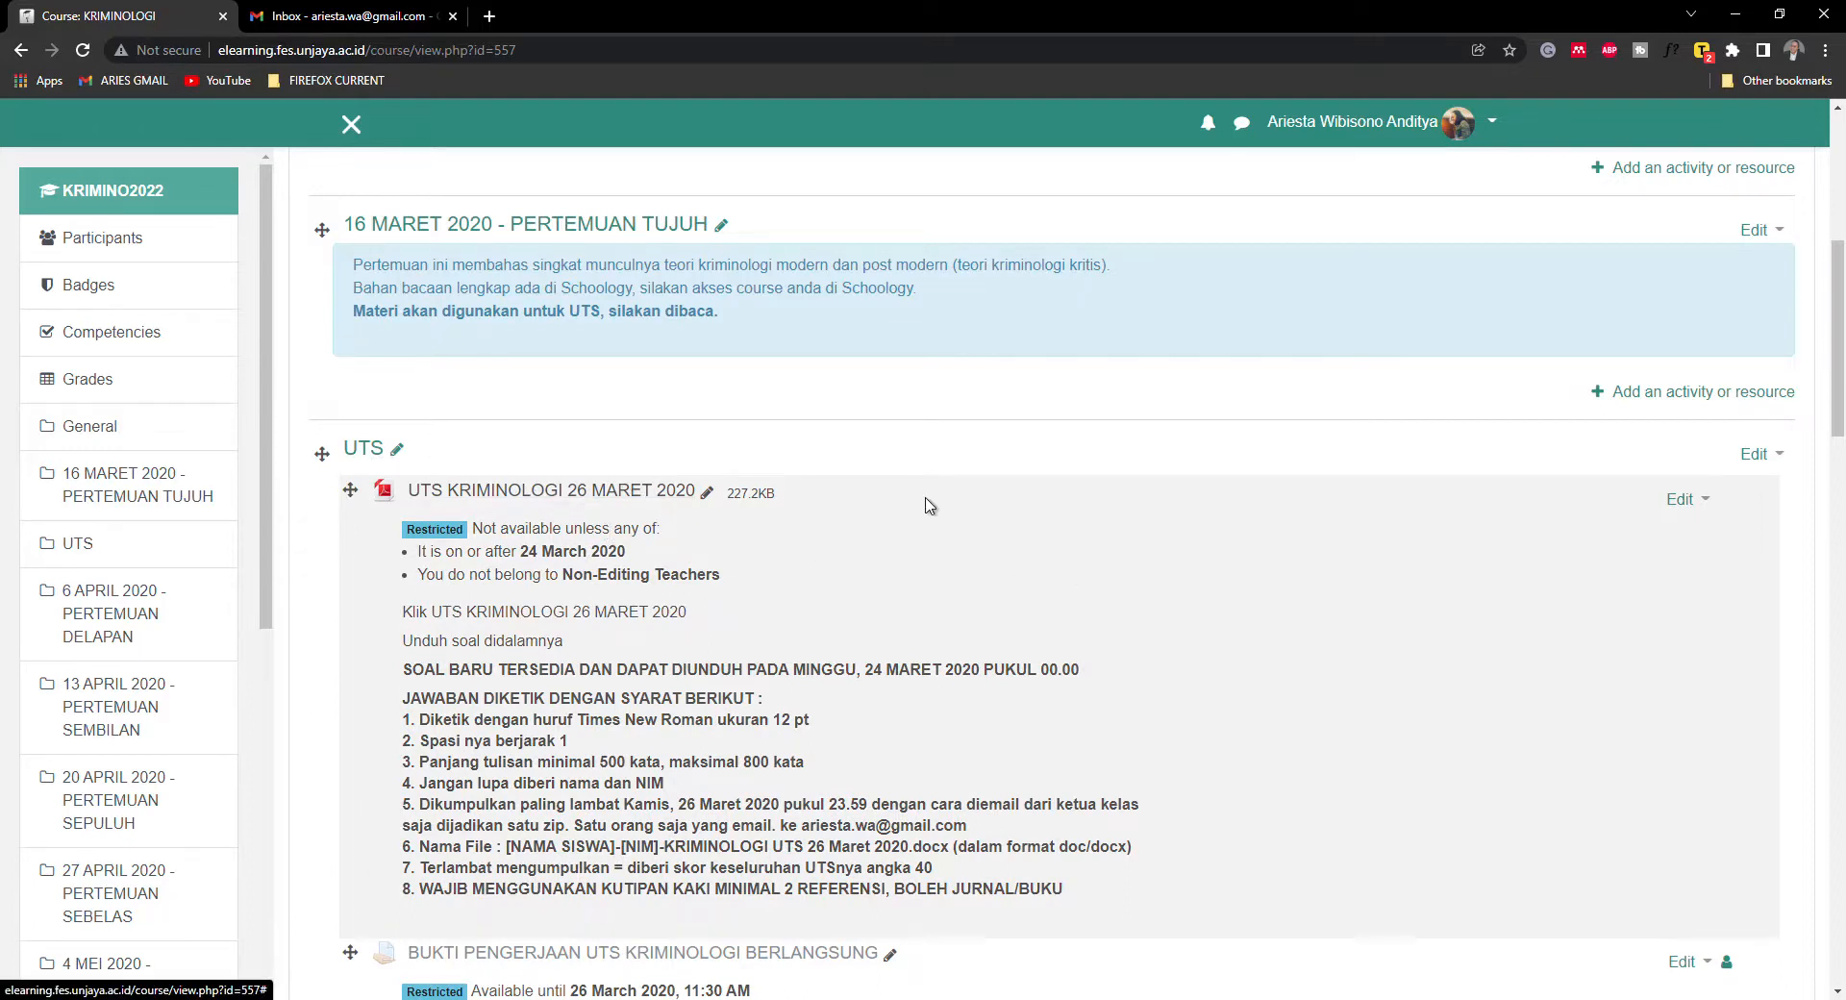
left_click(1673, 499)
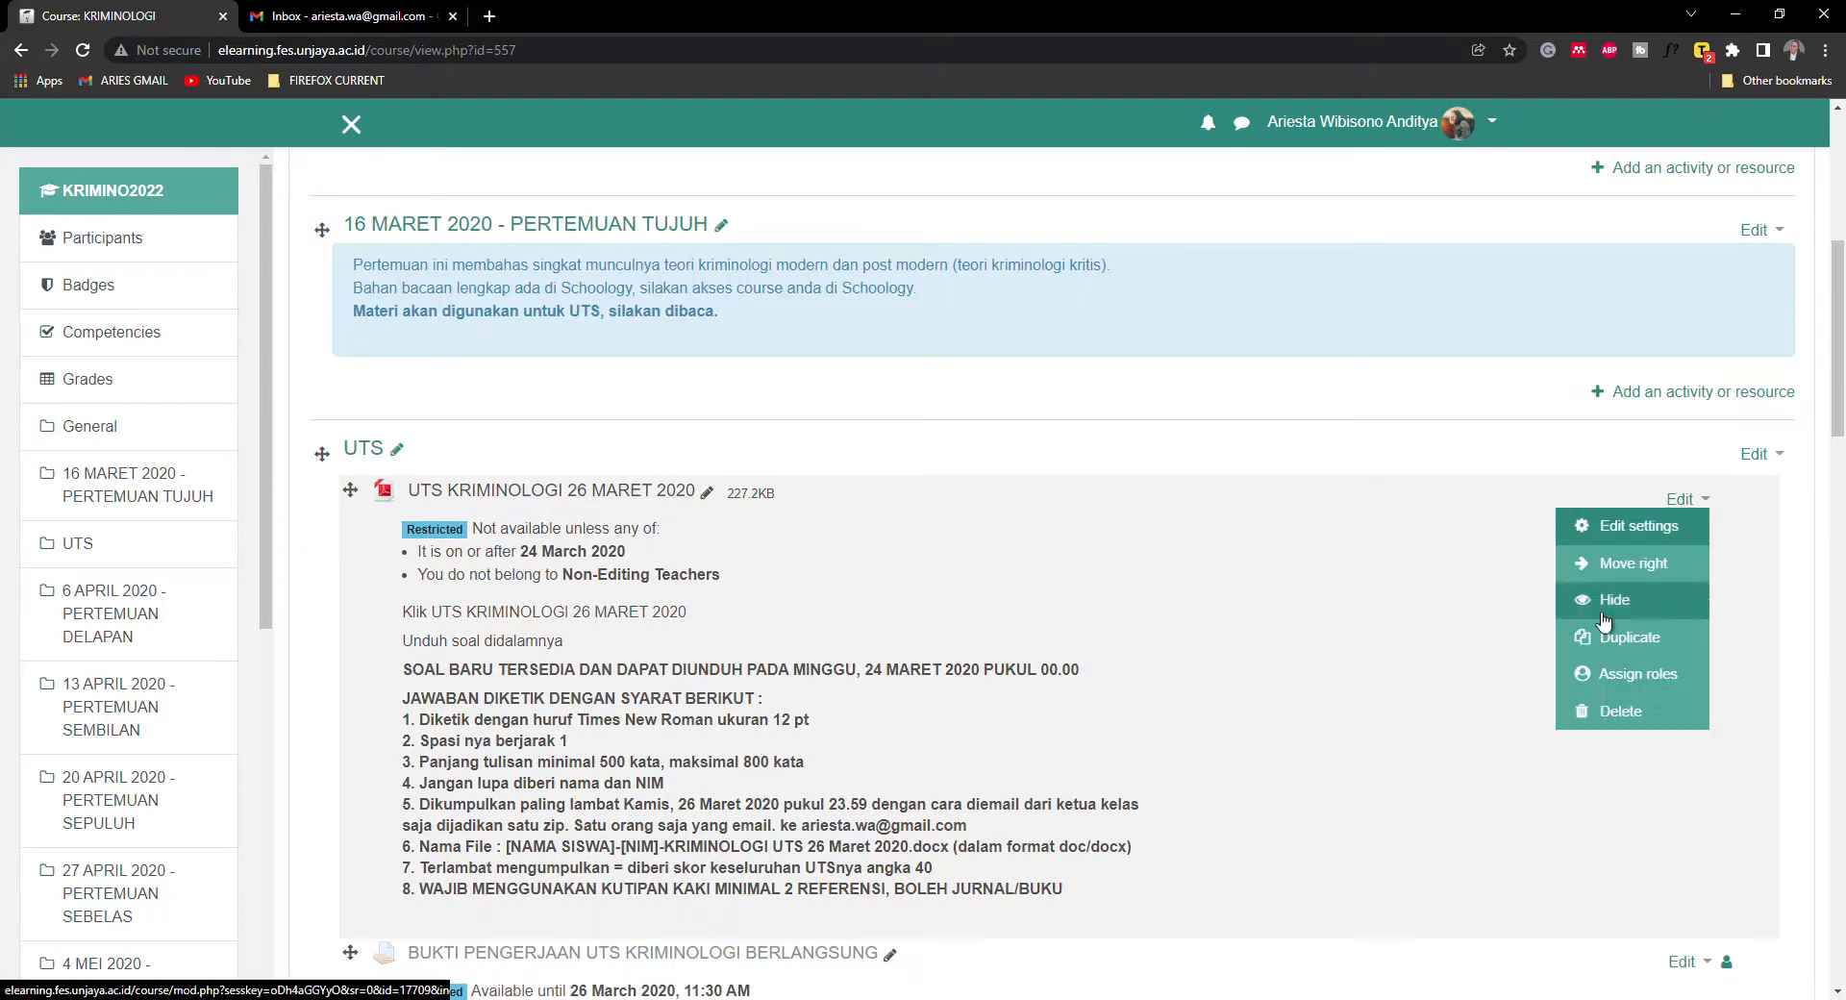
left_click(1613, 712)
left_click(812, 673)
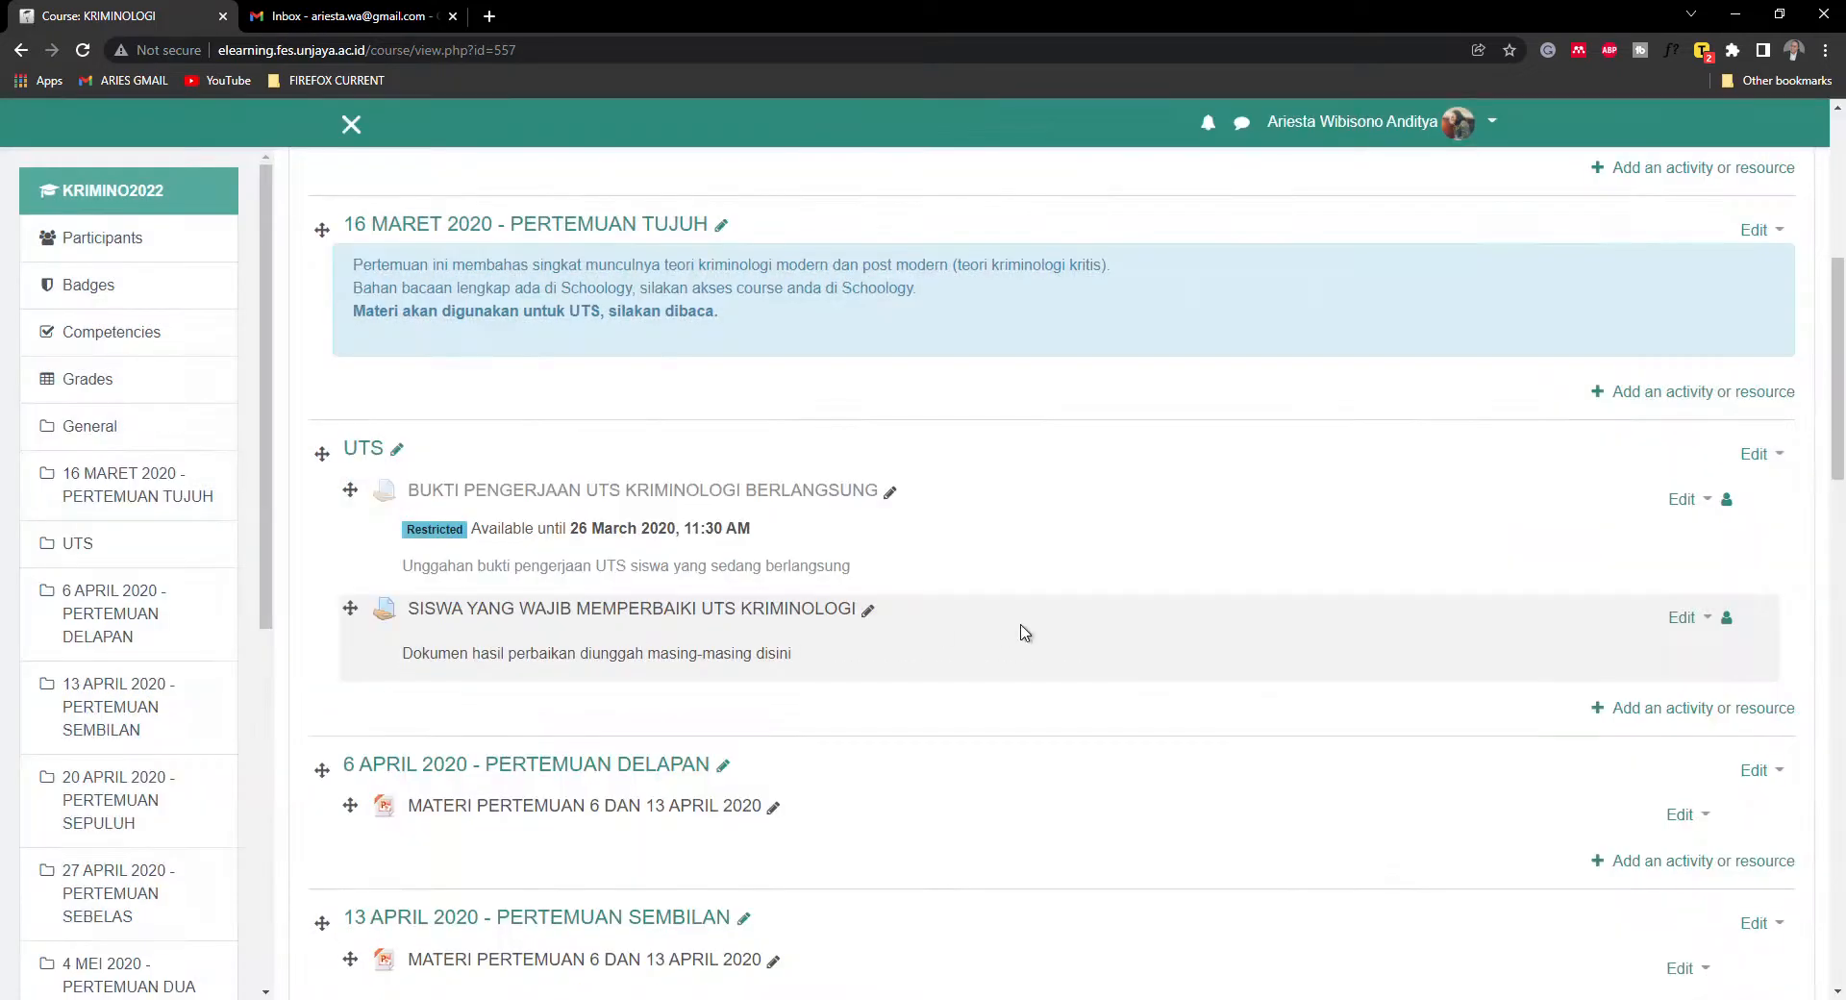
- Delete the BUKTI PENGERJAAN UTS KRIMINOLOGI BERLANGSUNG assignment from the UTS section
scroll(1025, 632, "down", 1)
scroll(1024, 632, "down", 1)
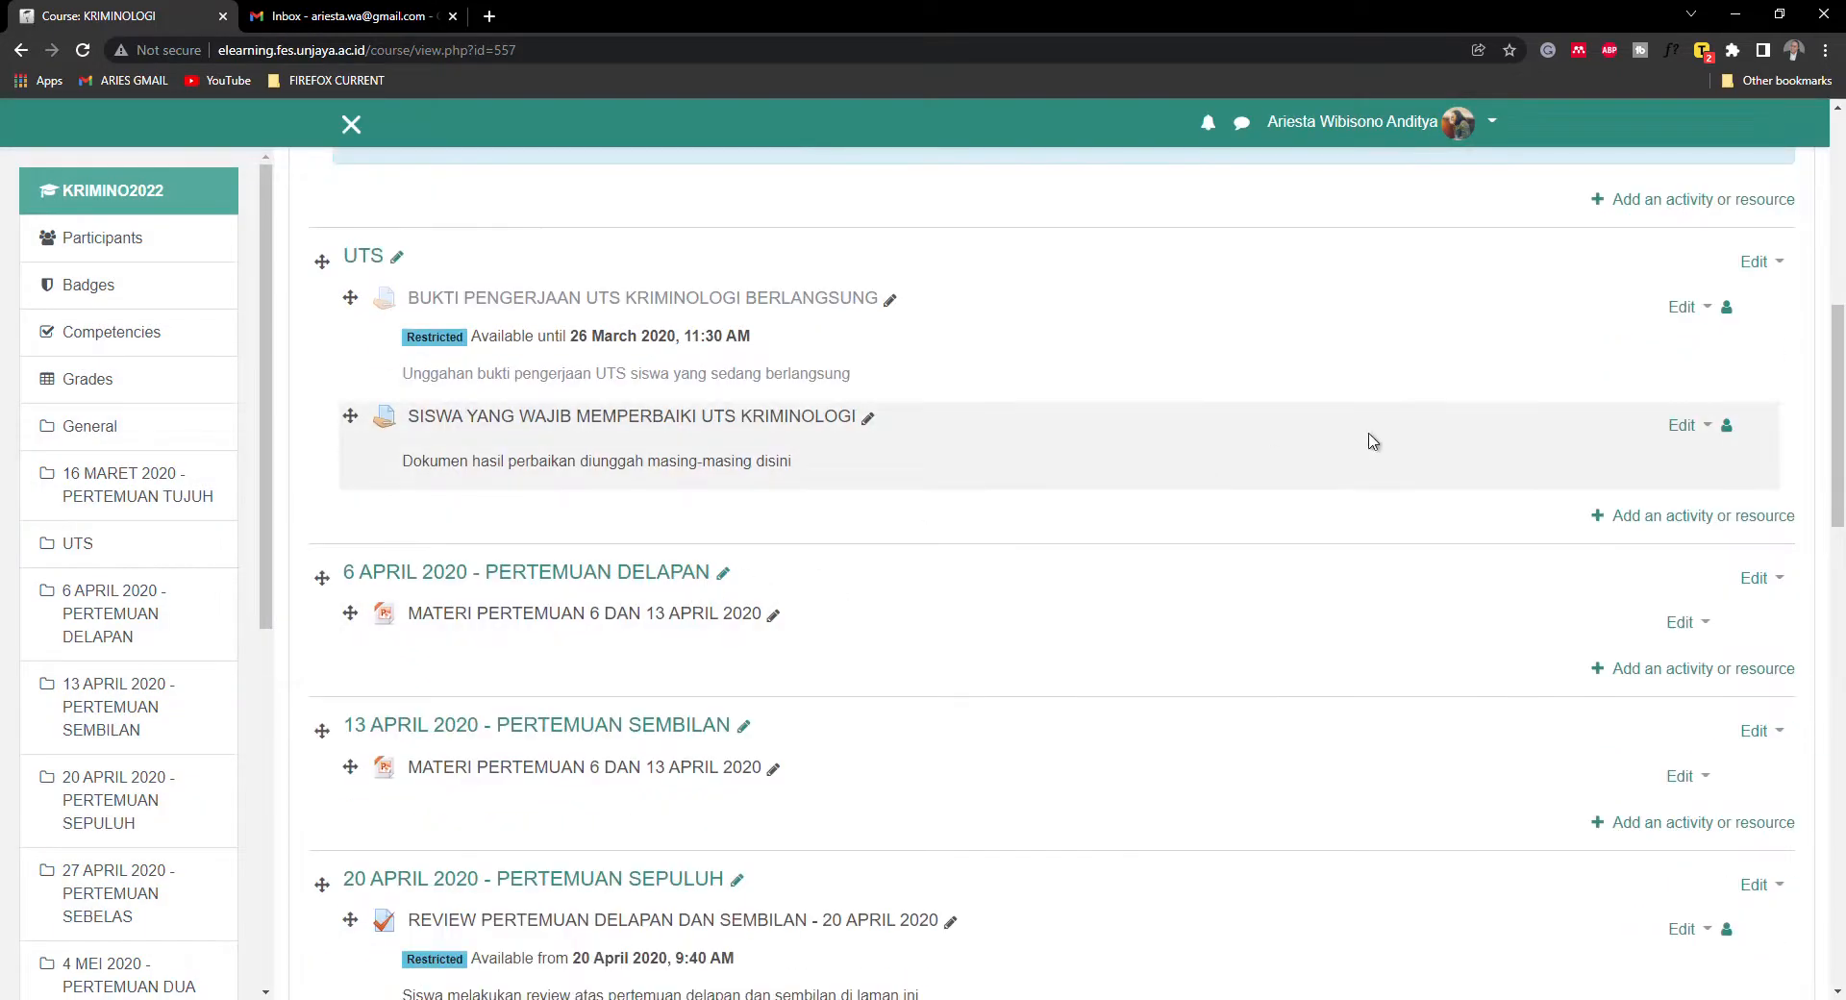
left_click(1681, 308)
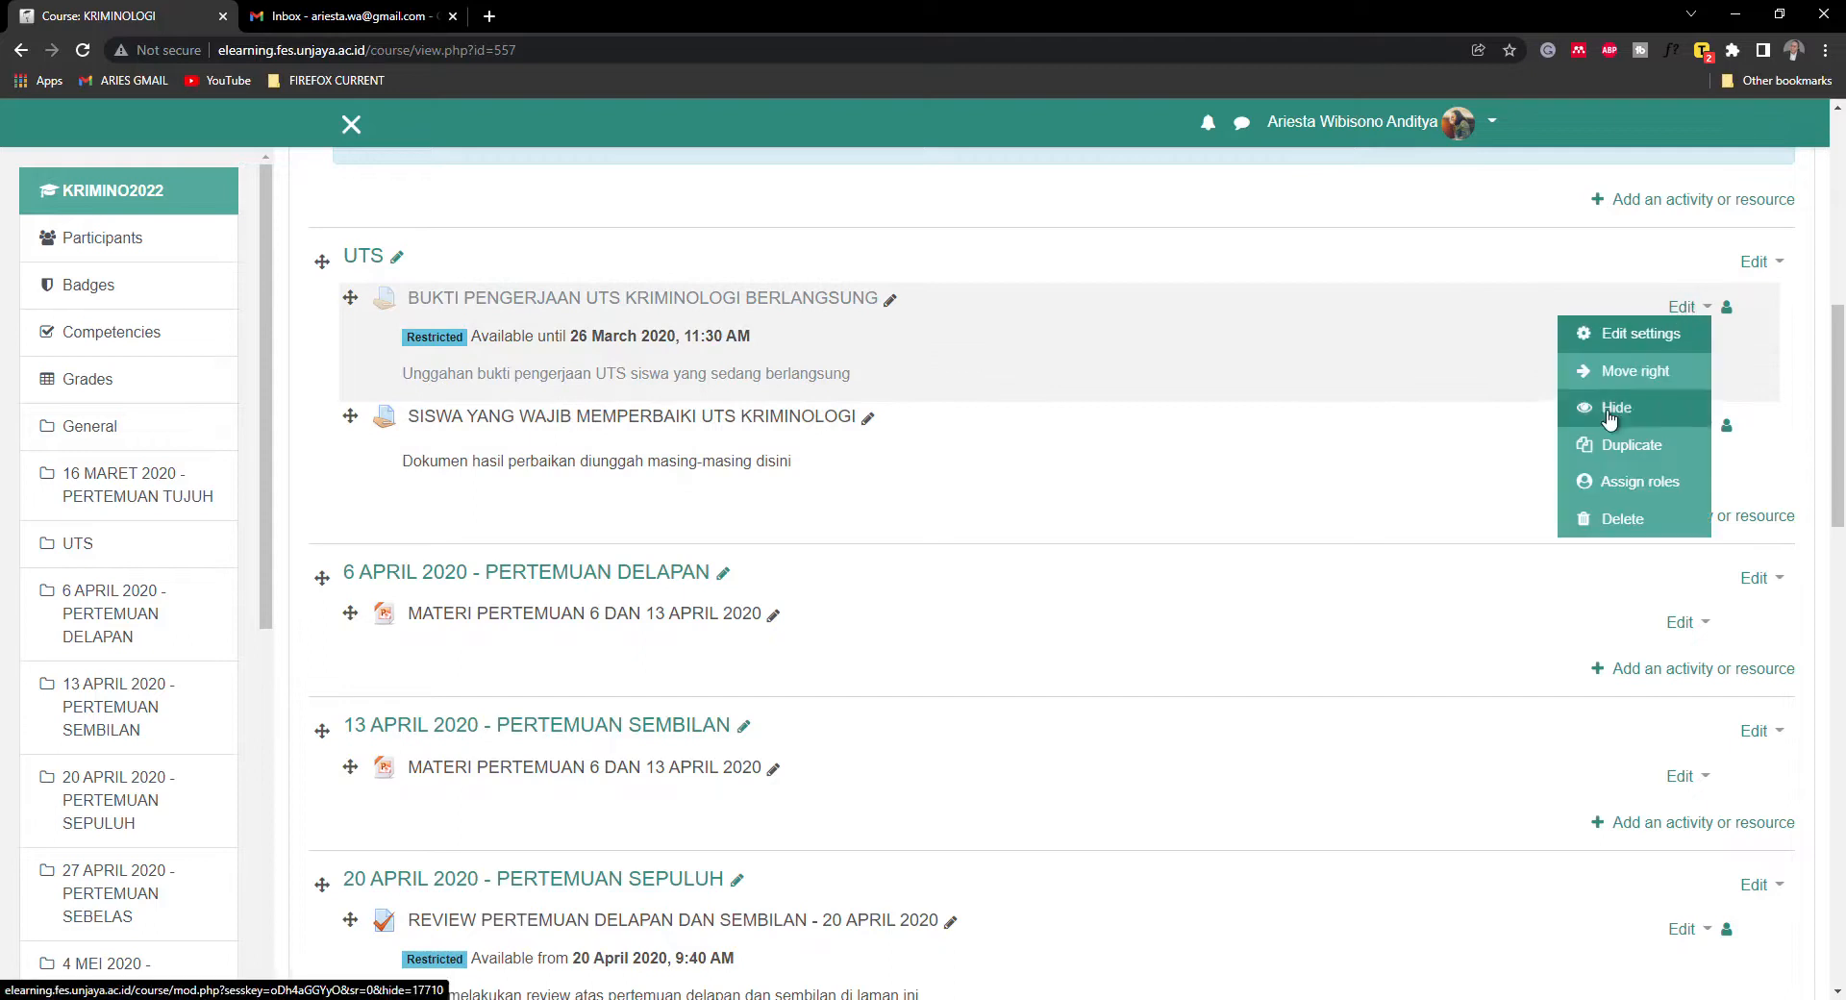
left_click(1588, 519)
left_click(834, 702)
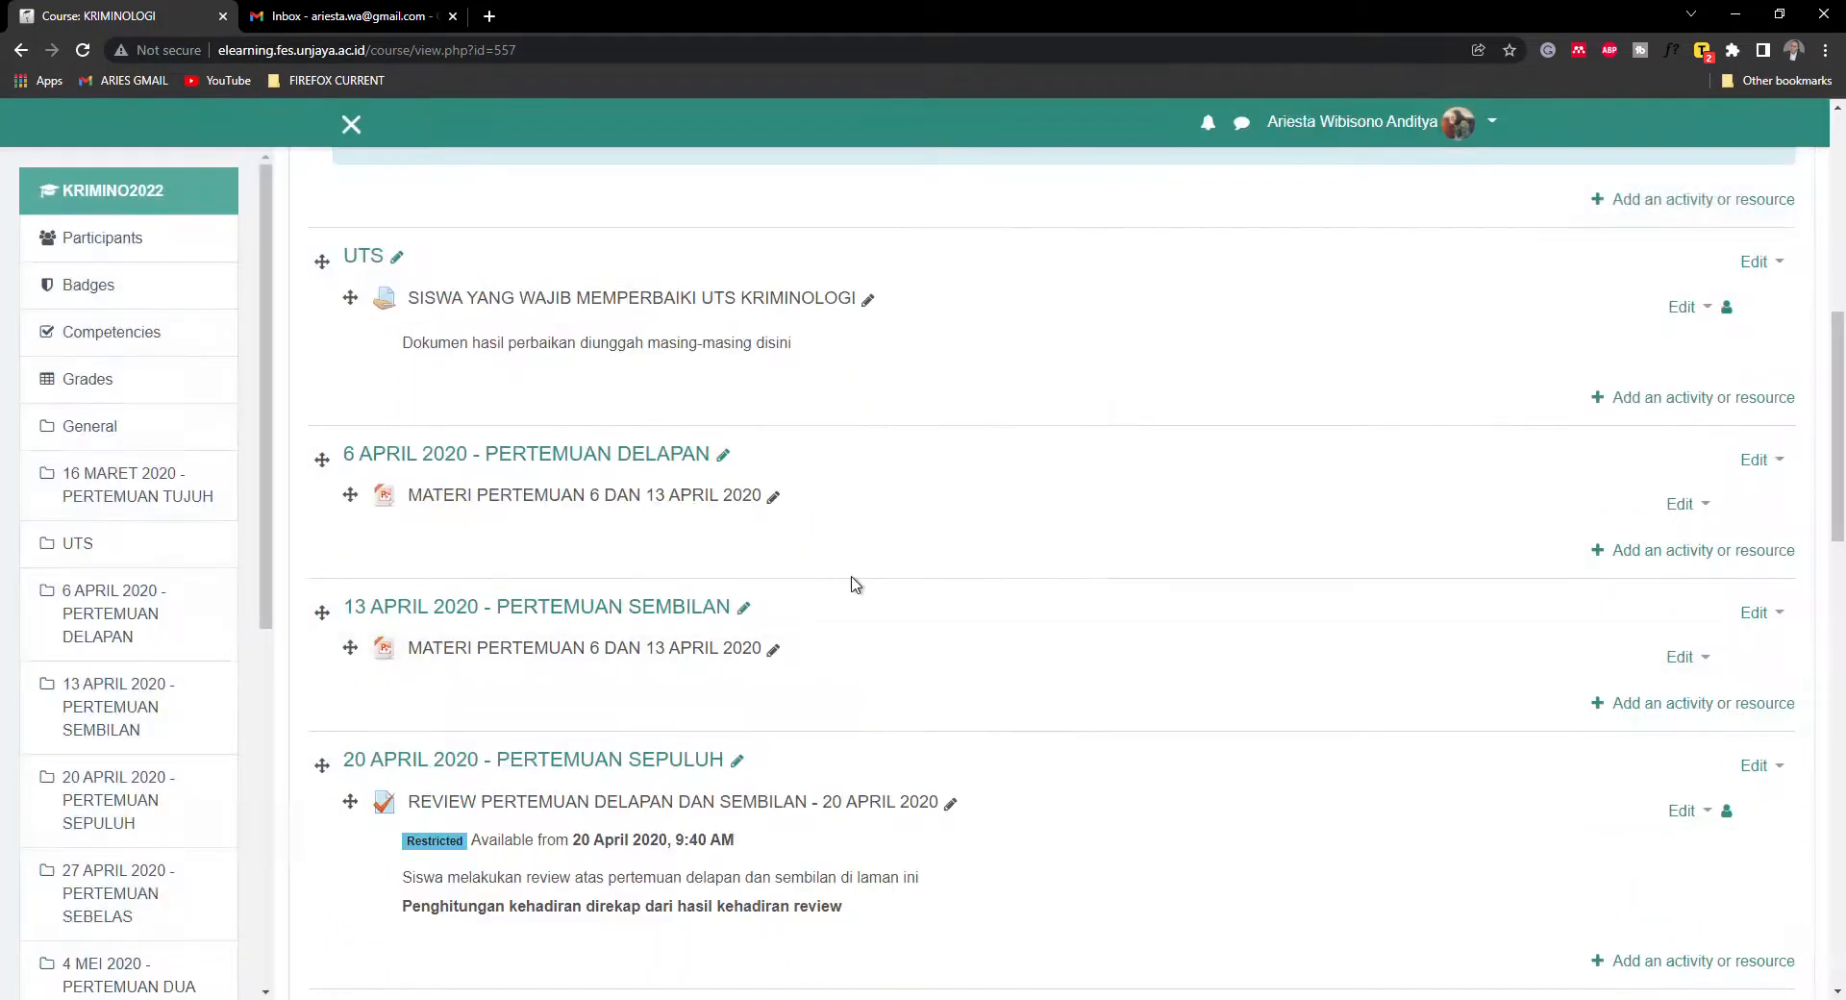
- Delete the REVIEW PERTEMUAN DELAPAN DAN SEMBILAN quiz from the 20 APRIL 2020 - PERTEMUAN SEPULUH section
scroll(643, 543, "down", 1)
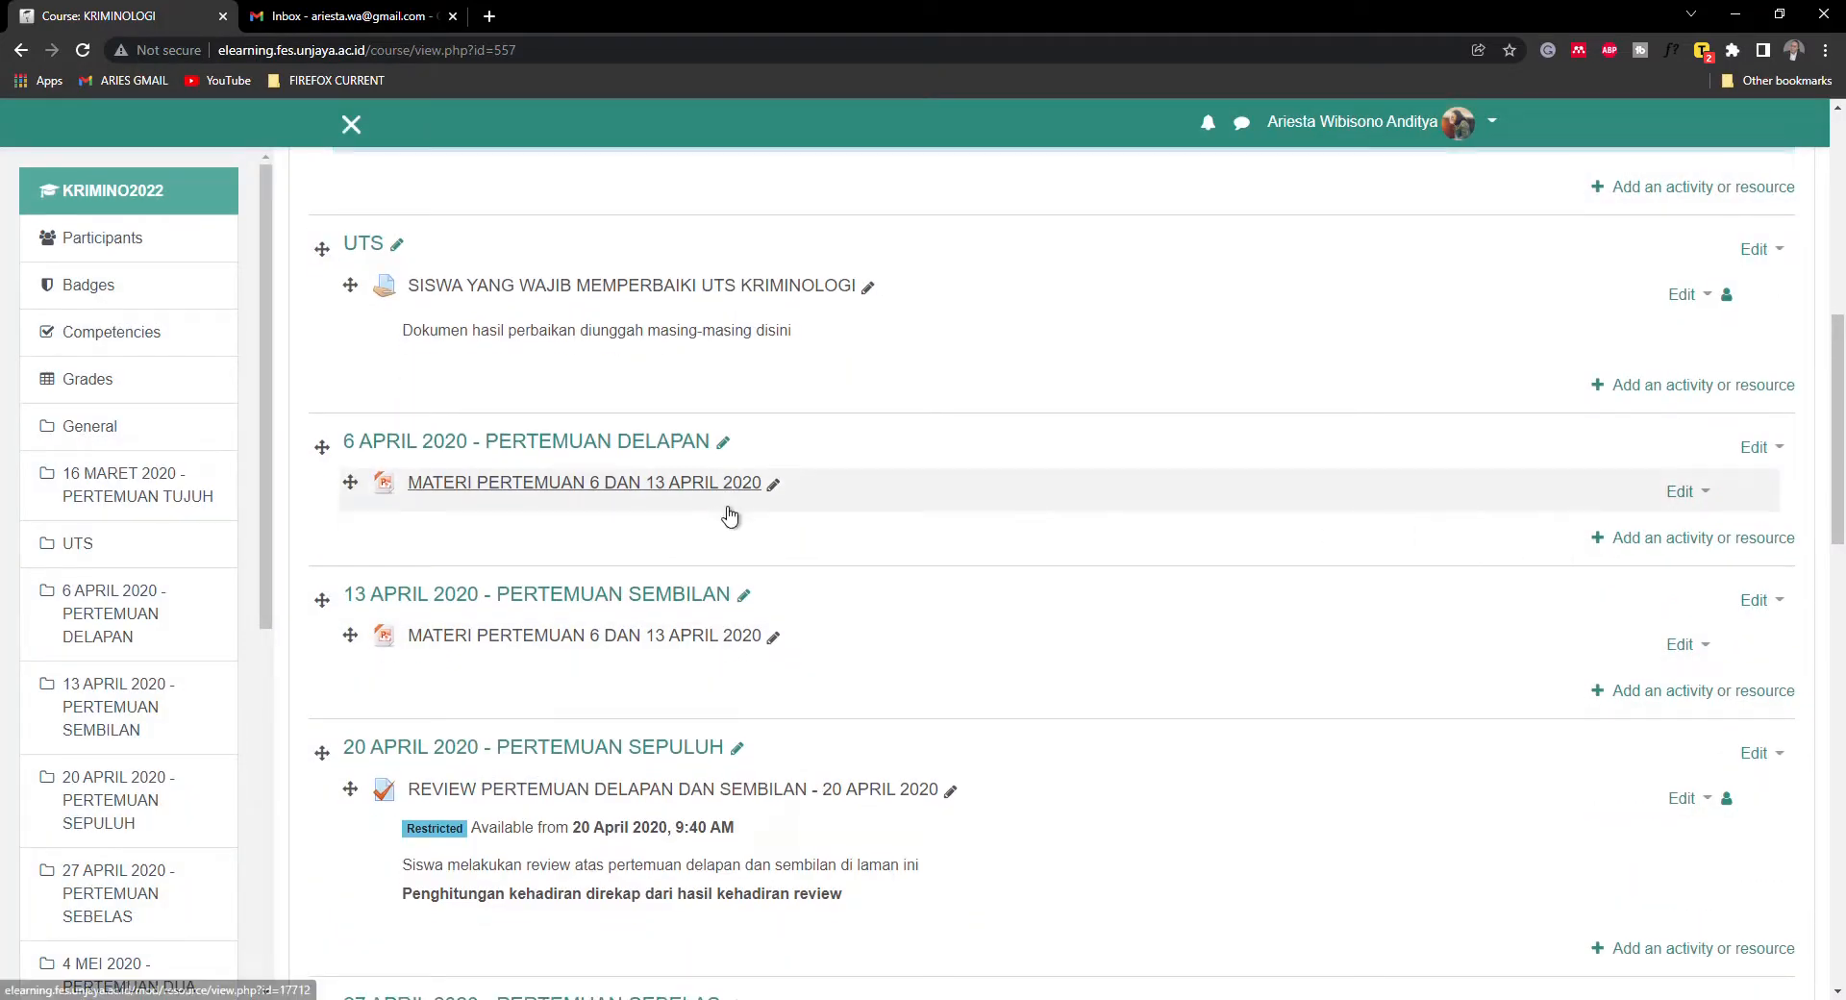
scroll(1099, 603, "down", 1)
scroll(1099, 604, "down", 1)
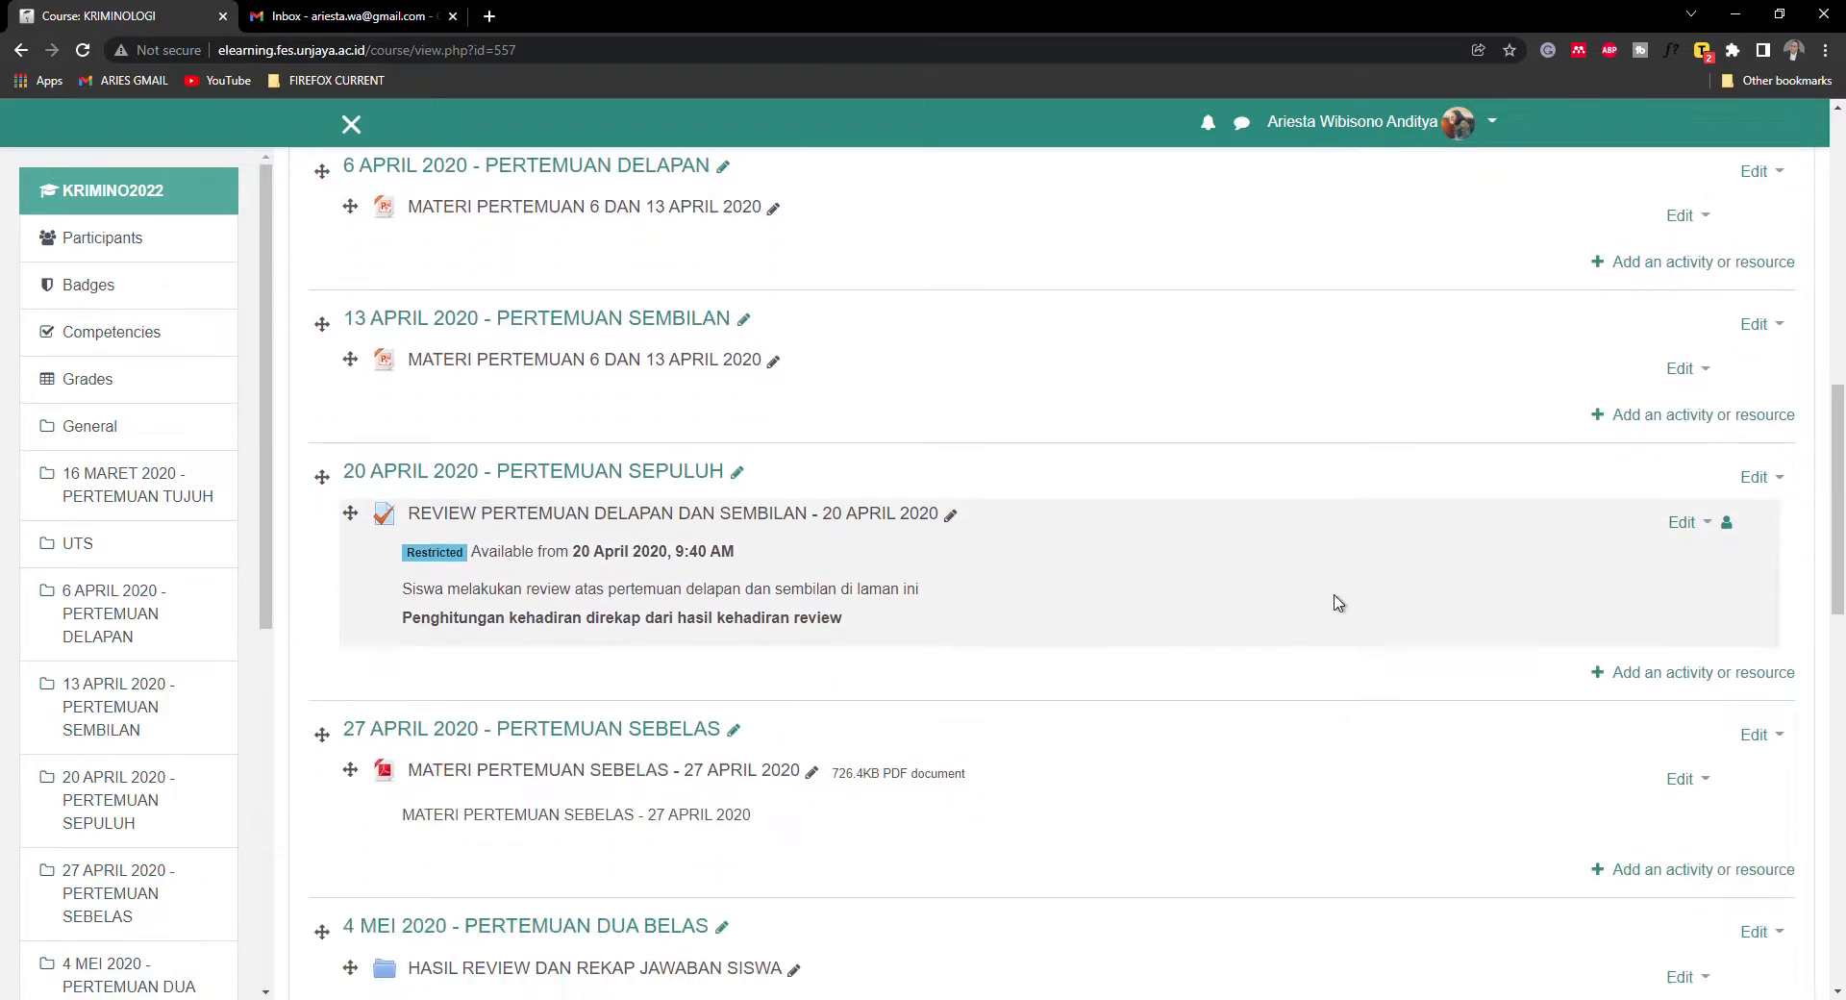
left_click(1683, 524)
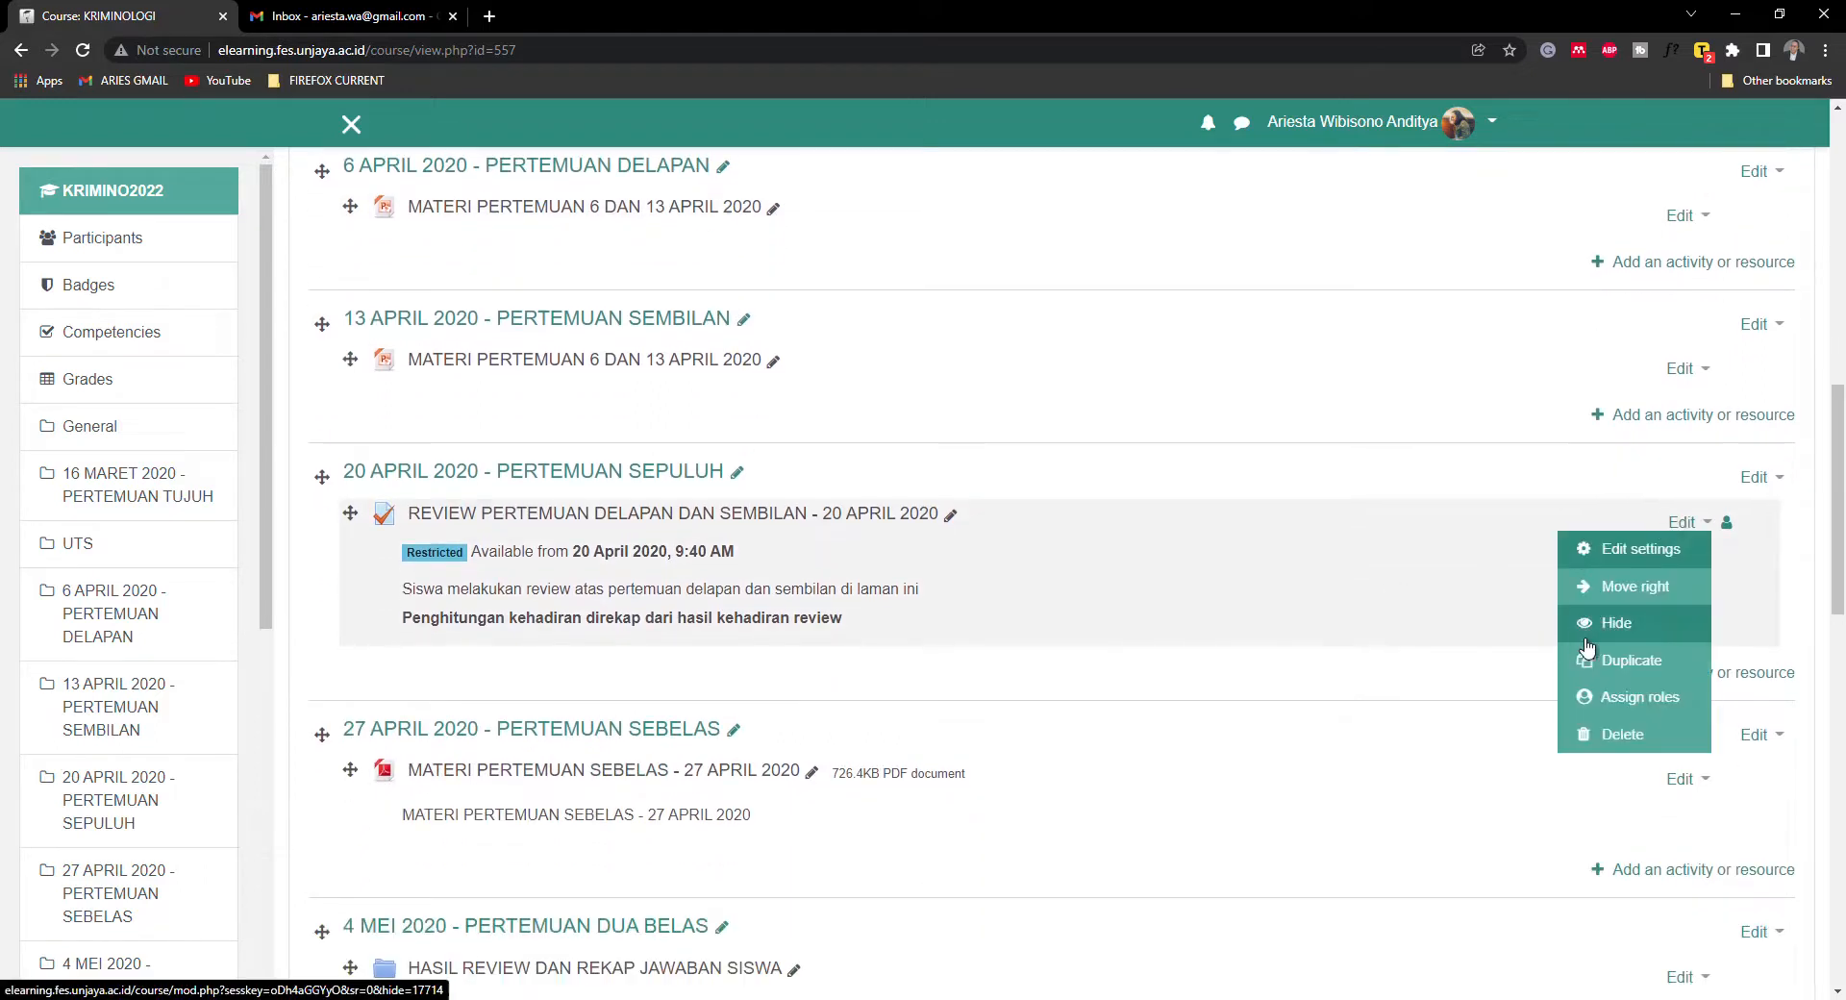
left_click(1605, 740)
left_click(851, 702)
- Delete the CAPAIAN KULIAH KRIMINOLOGI assignment from the 11 MEI 2020 section
scroll(916, 575, "down", 2)
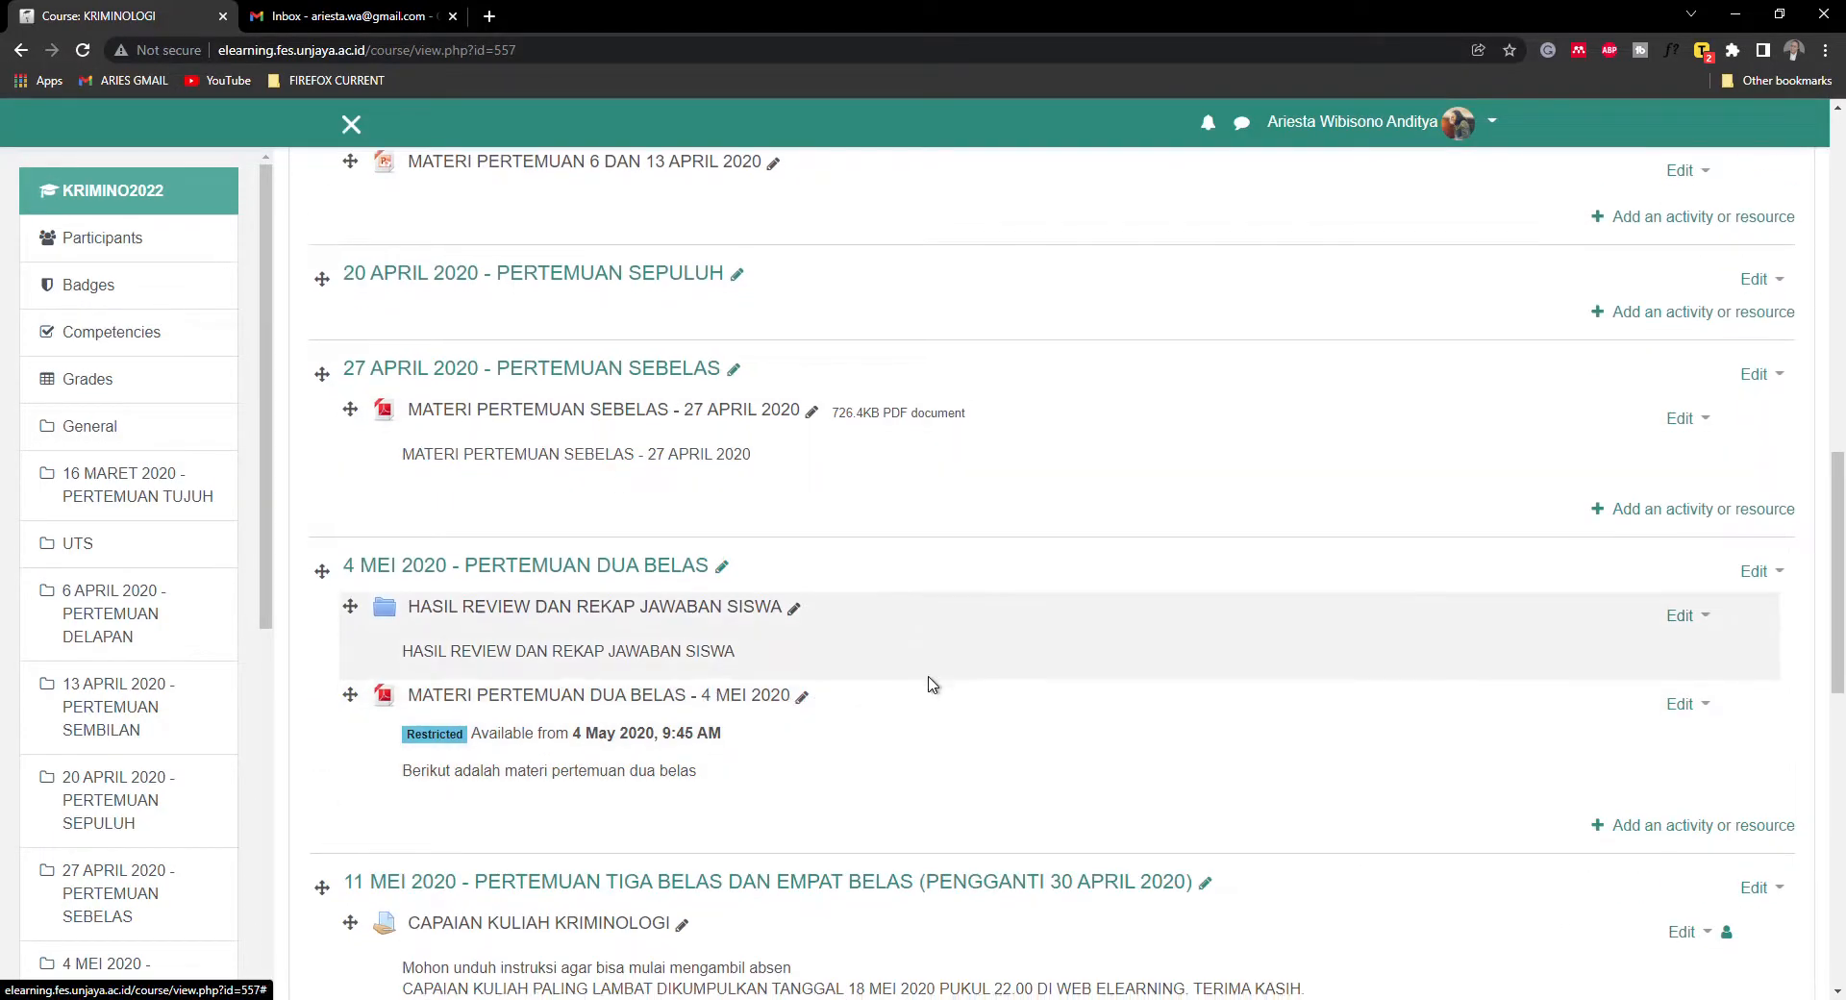
scroll(961, 688, "down", 2)
left_click(1678, 745)
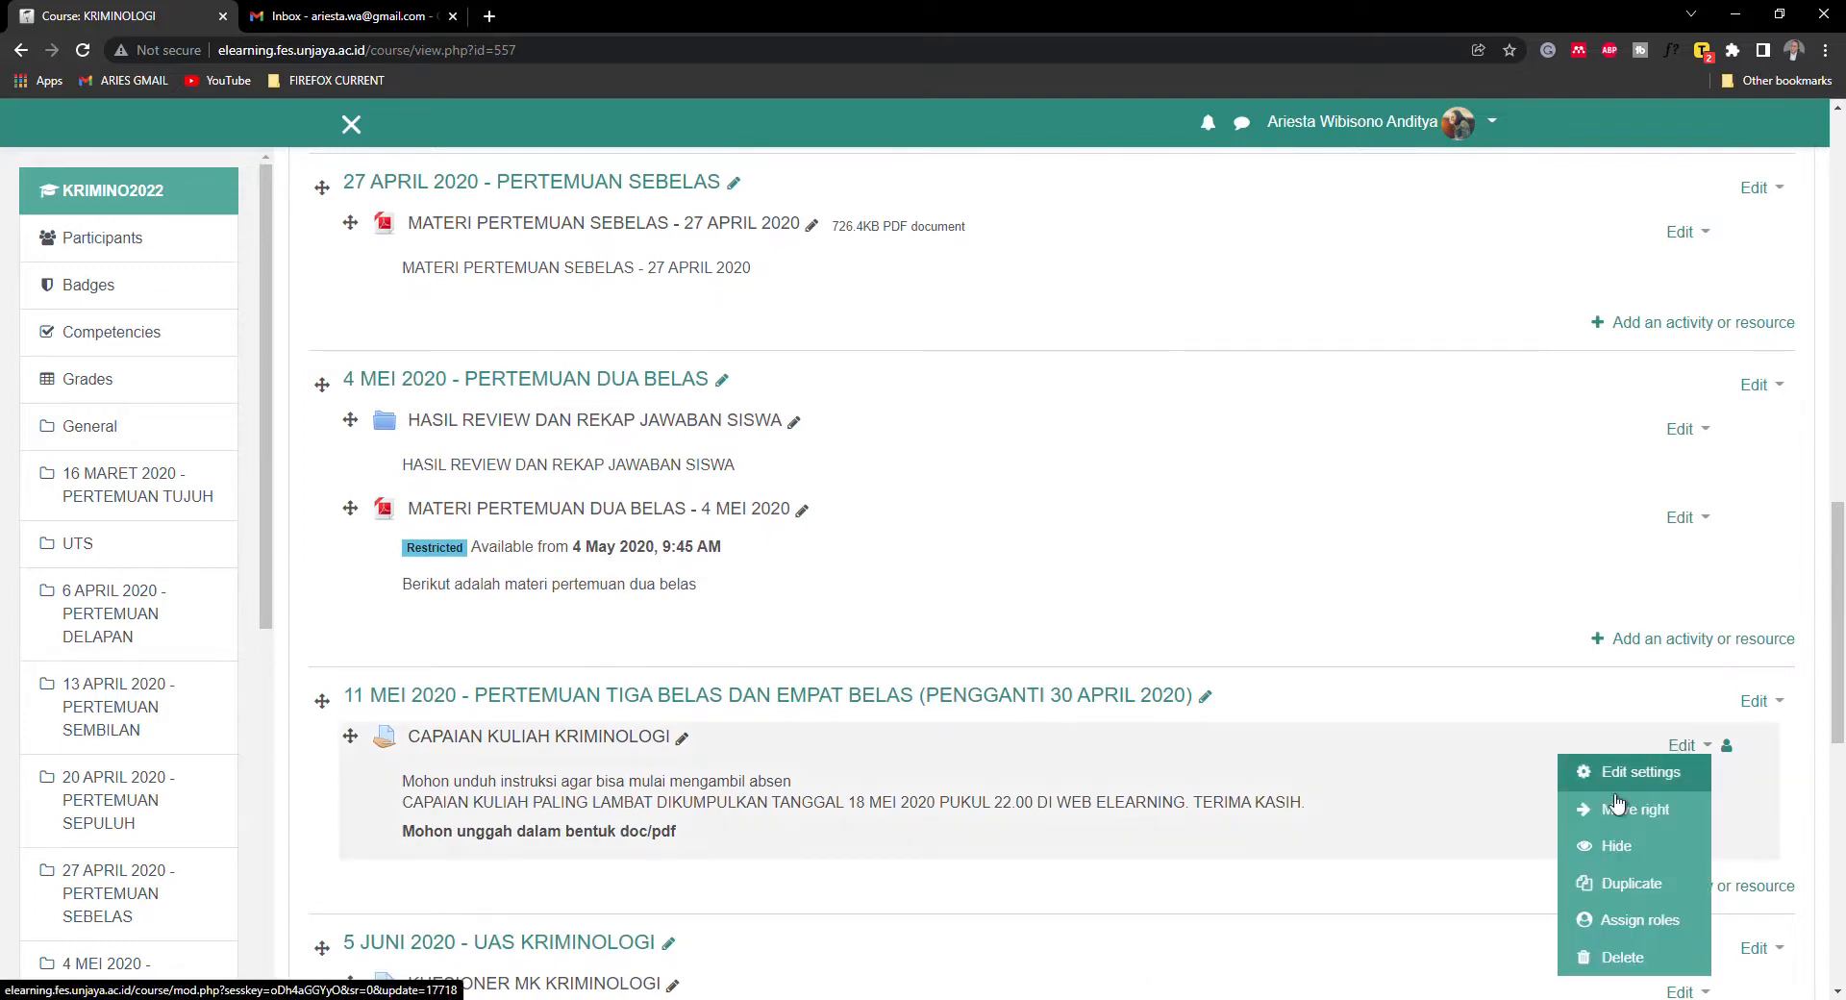
left_click(1596, 957)
left_click(860, 683)
- Delete the KUESIONER MK KRIMINOLOGI link from the 5 JUNI 2020 - UAS KRIMINOLOGI section
scroll(1328, 618, "down", 3)
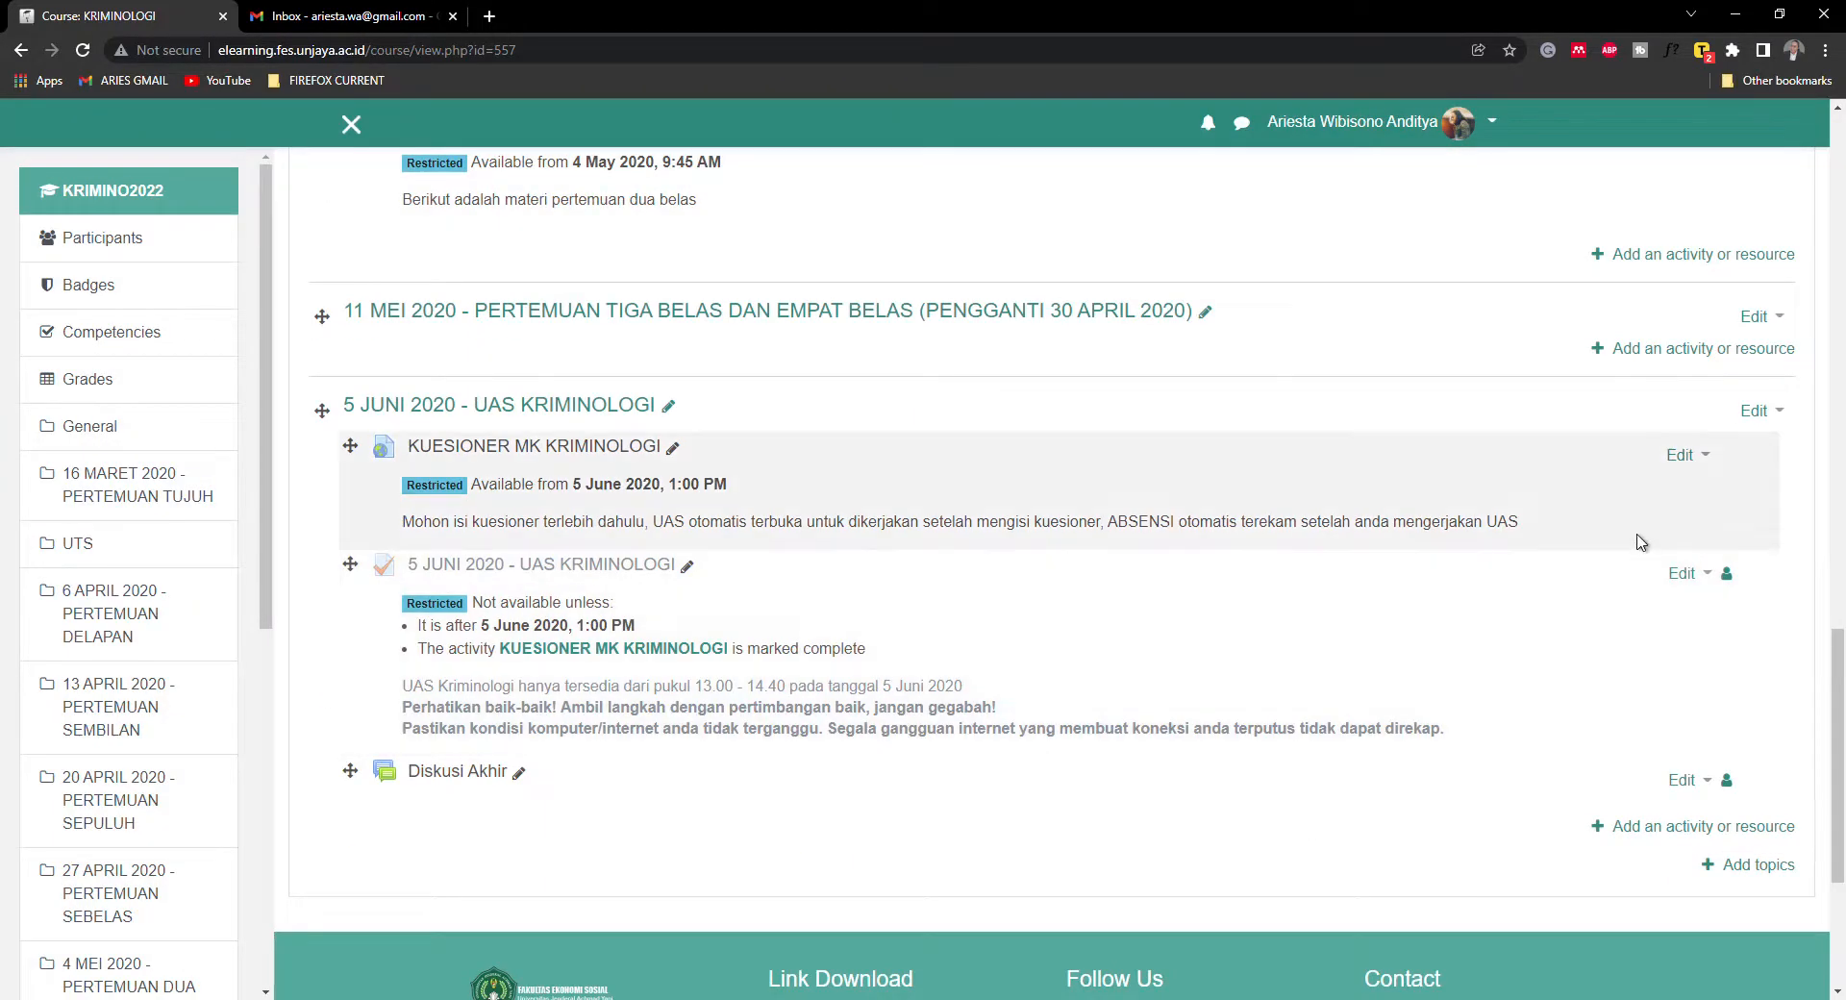
left_click(1682, 454)
left_click(1615, 669)
left_click(833, 673)
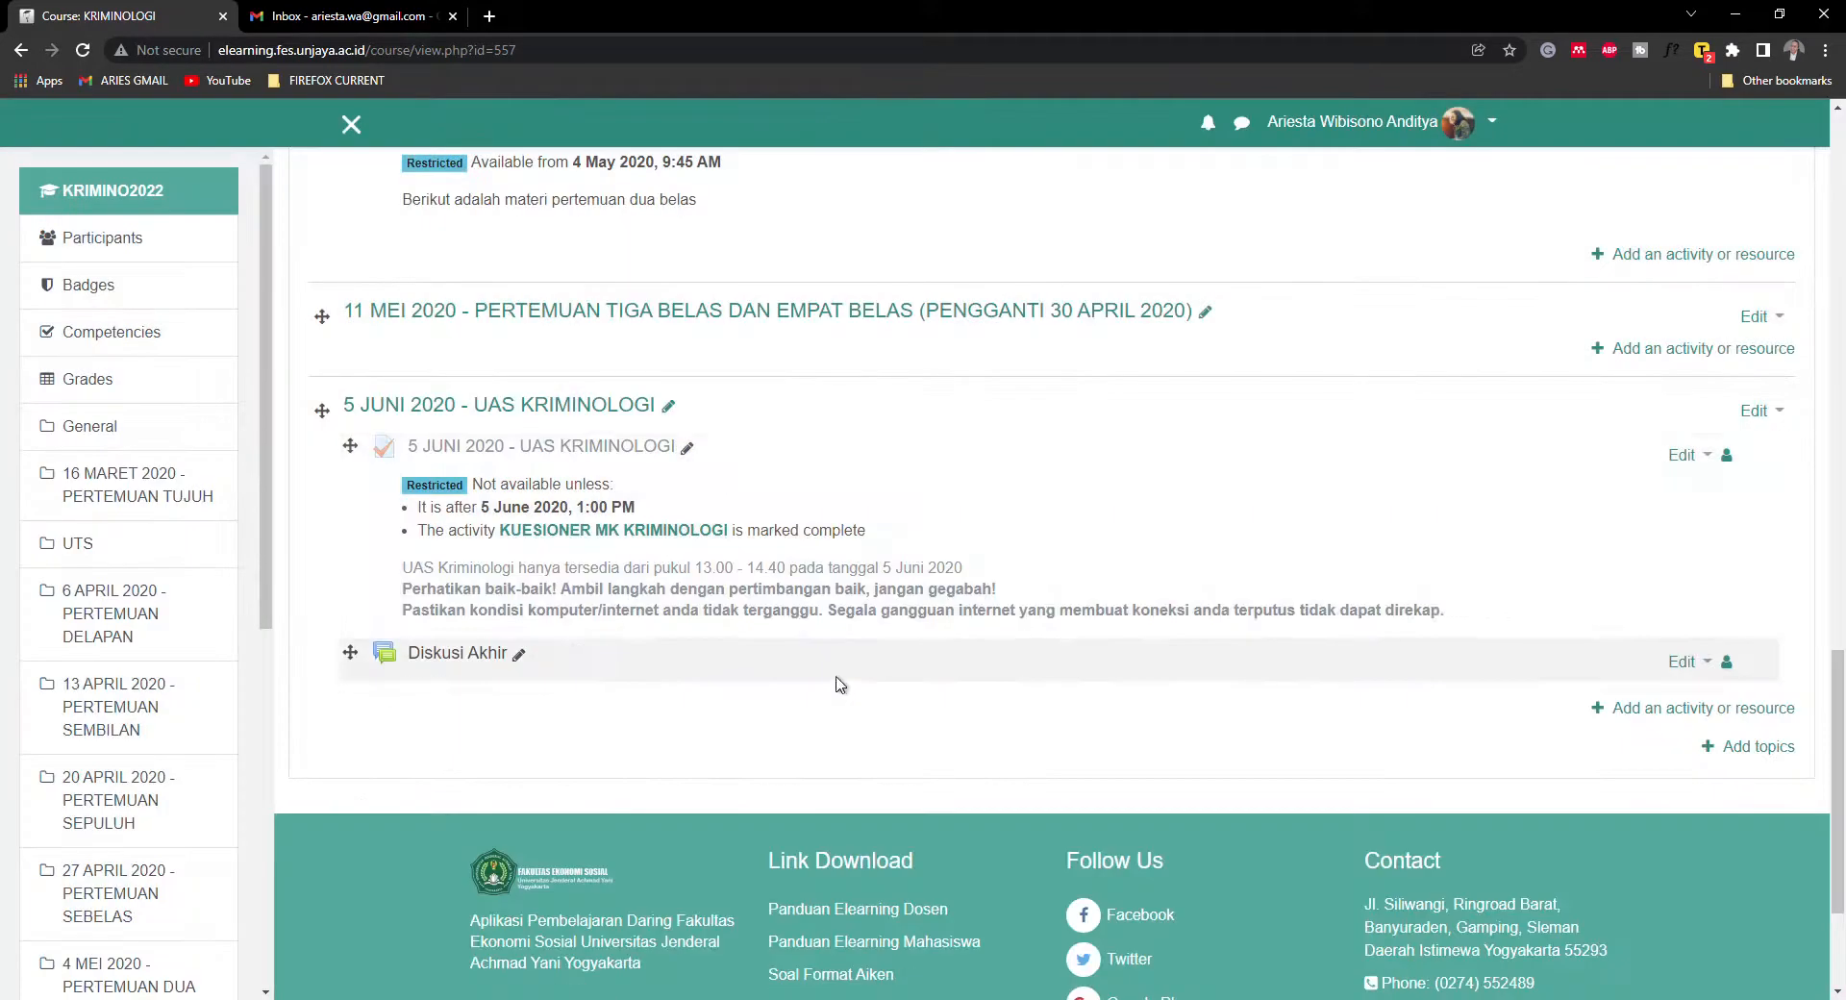
- Delete the 5 JUNI 2020 - UAS KRIMINOLOGI quiz and the Diskusi Akhir forum from the 5 JUNI 2020 section
left_click(1682, 455)
left_click(1621, 666)
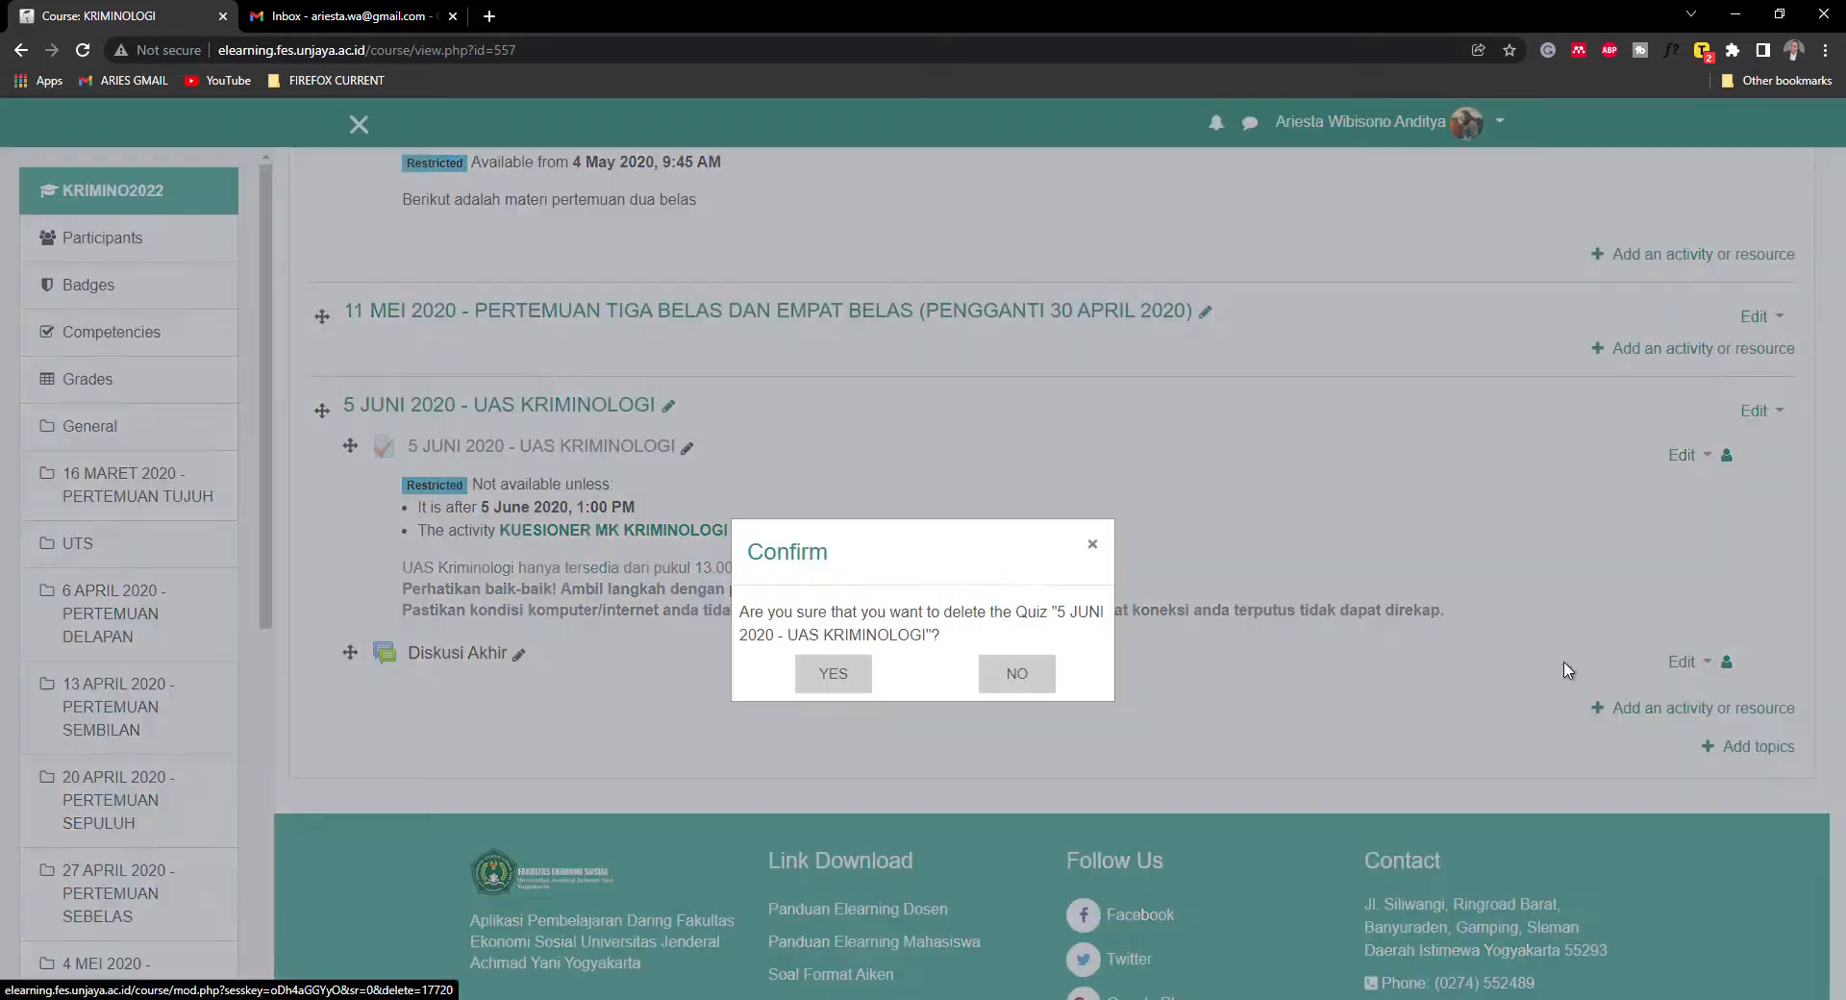
left_click(832, 672)
left_click(1690, 460)
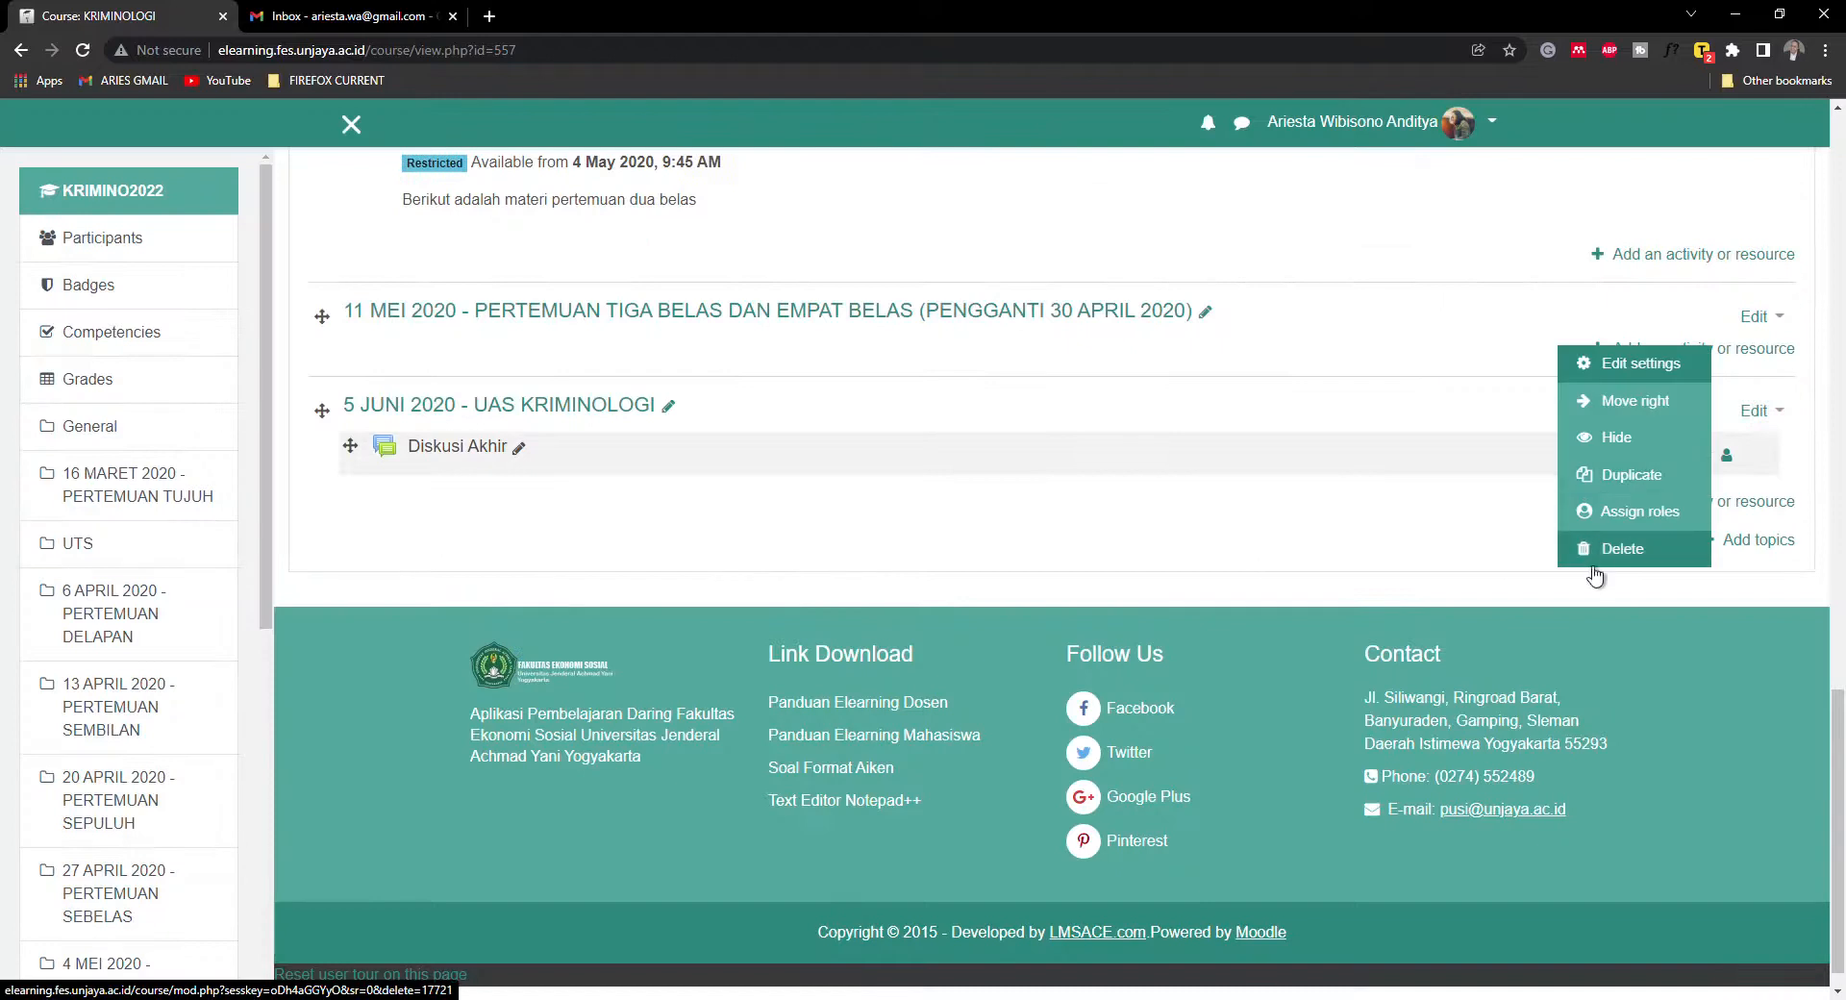
left_click(1605, 557)
left_click(847, 685)
- Review the course sections from 16 MARET 2020 to 5 JUNI 2020 for the activities and materials they still contain
scroll(1124, 568, "up", 15)
scroll(1171, 579, "down", 5)
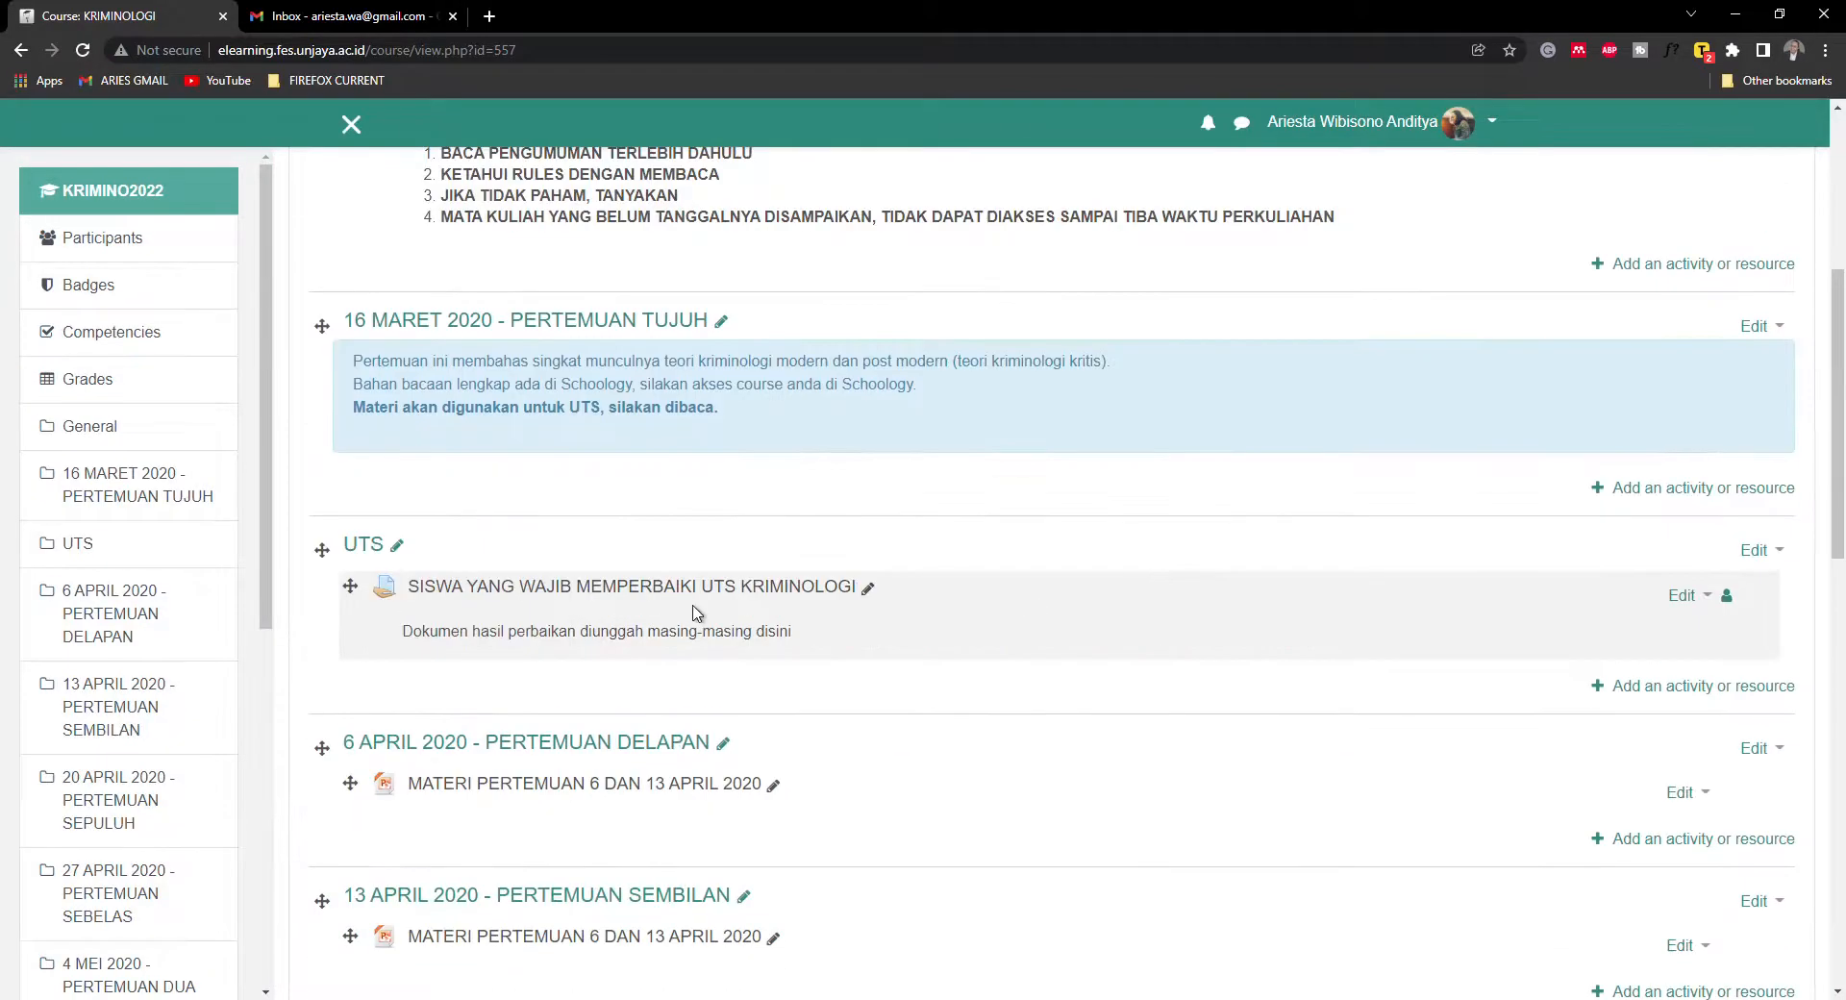
scroll(730, 442, "up", 2)
scroll(707, 495, "down", 4)
scroll(635, 543, "down", 4)
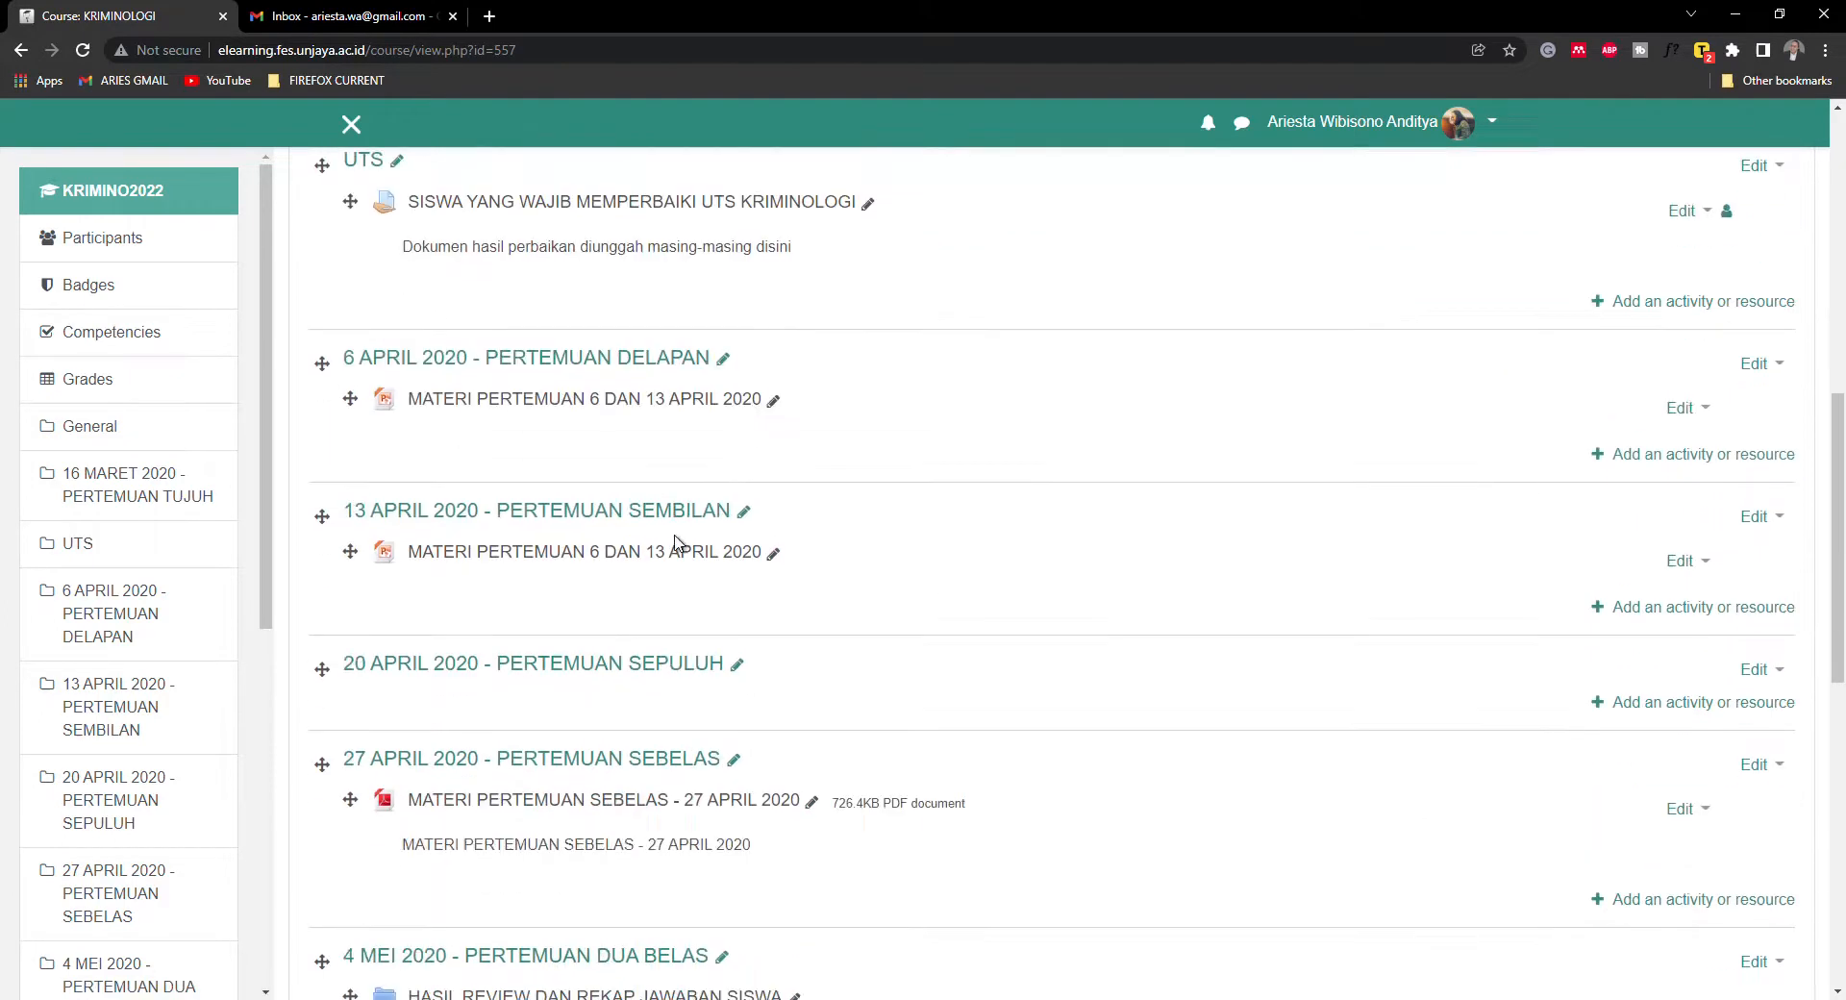
scroll(653, 724, "down", 4)
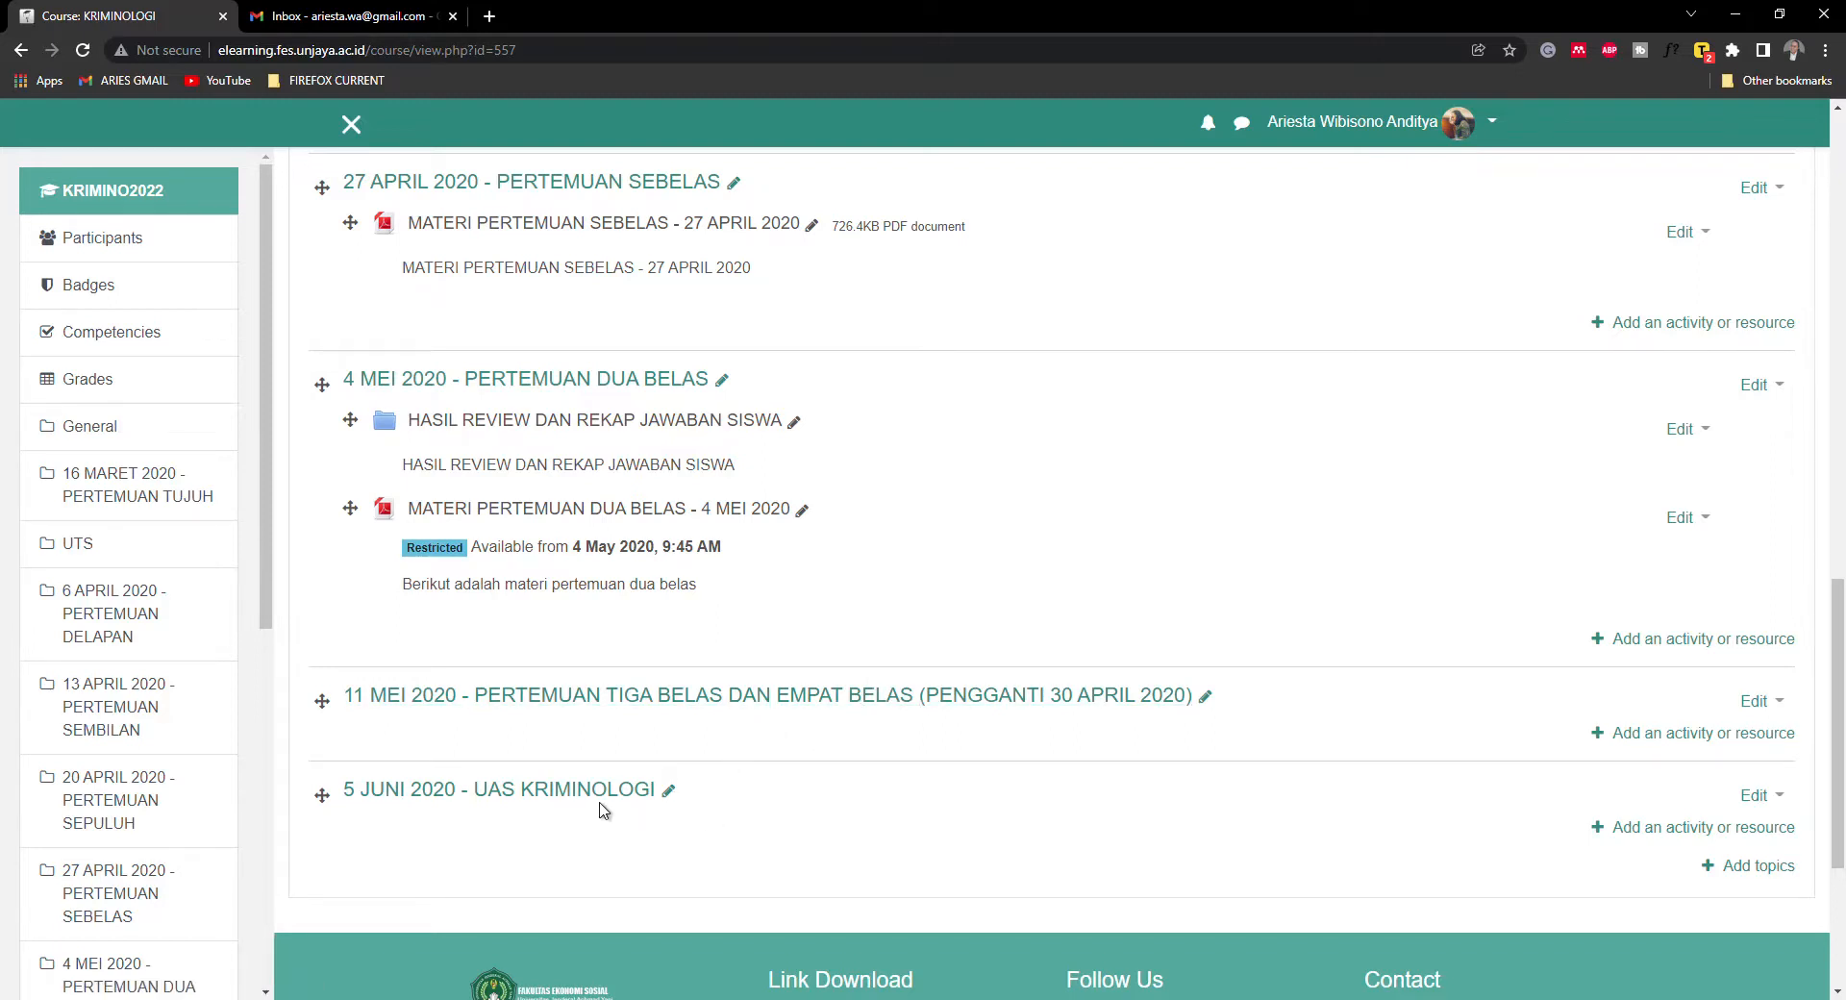
scroll(644, 820, "up", 8)
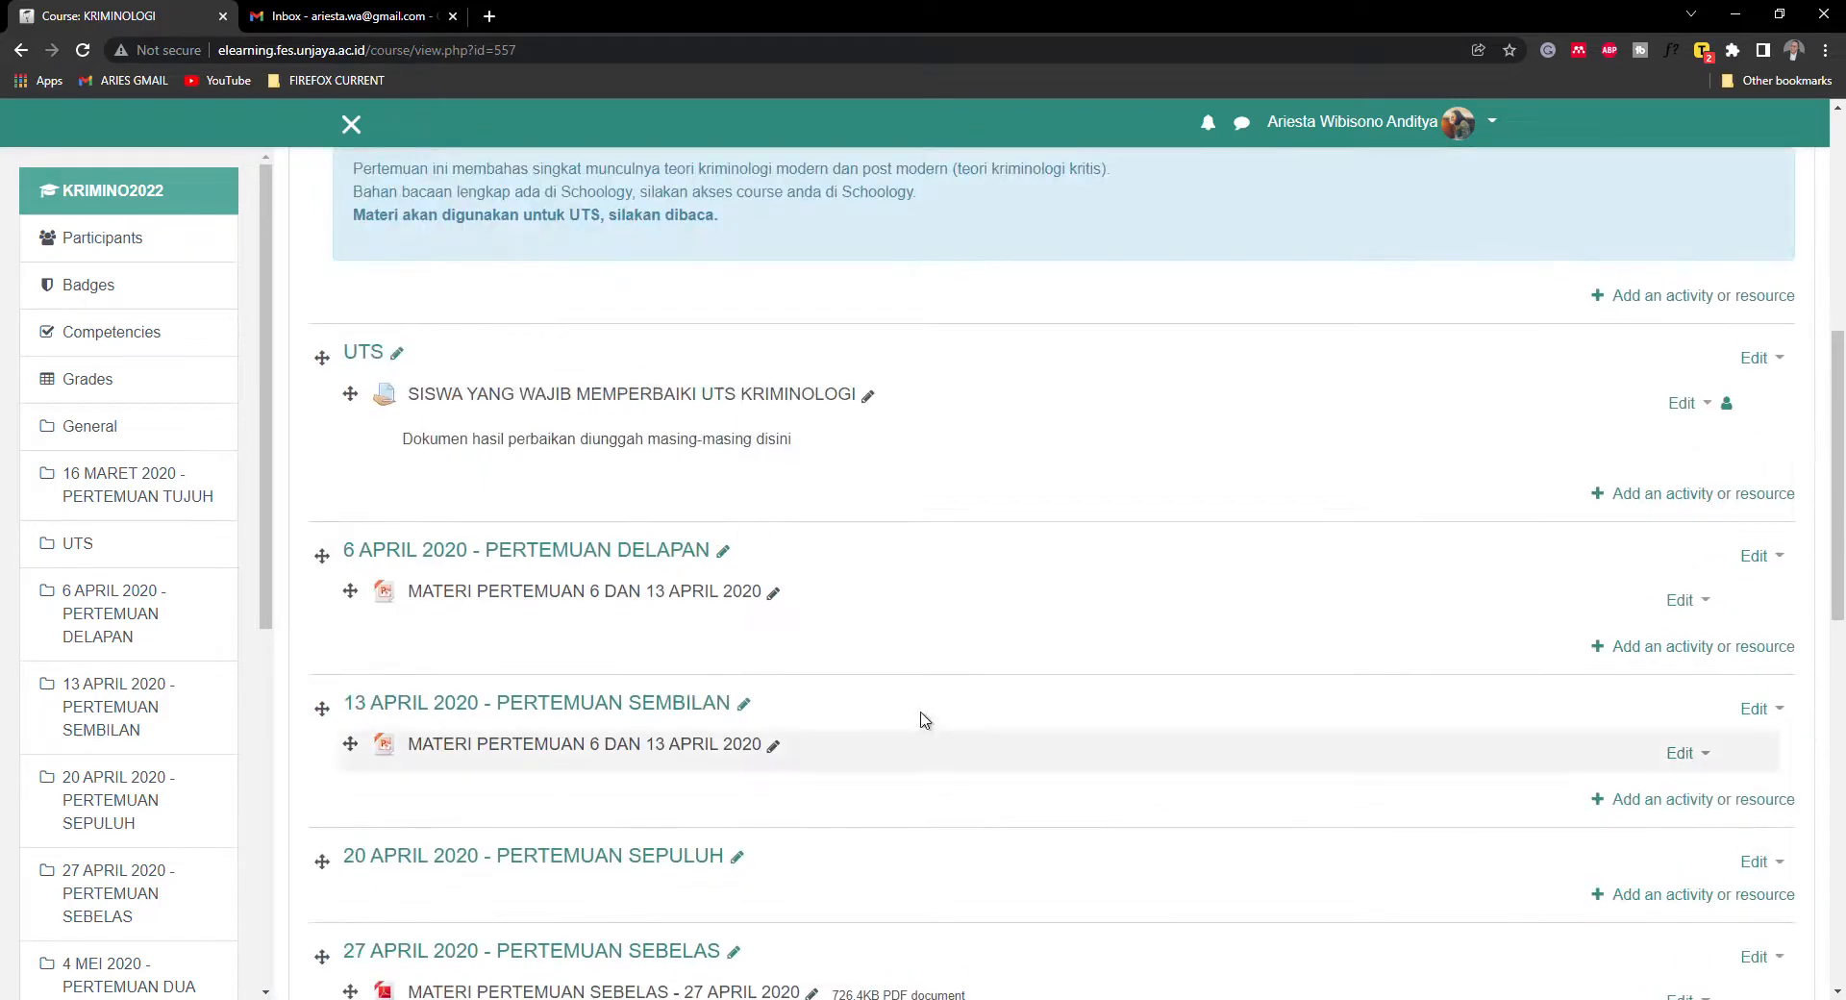
scroll(914, 683, "down", 5)
scroll(978, 723, "down", 5)
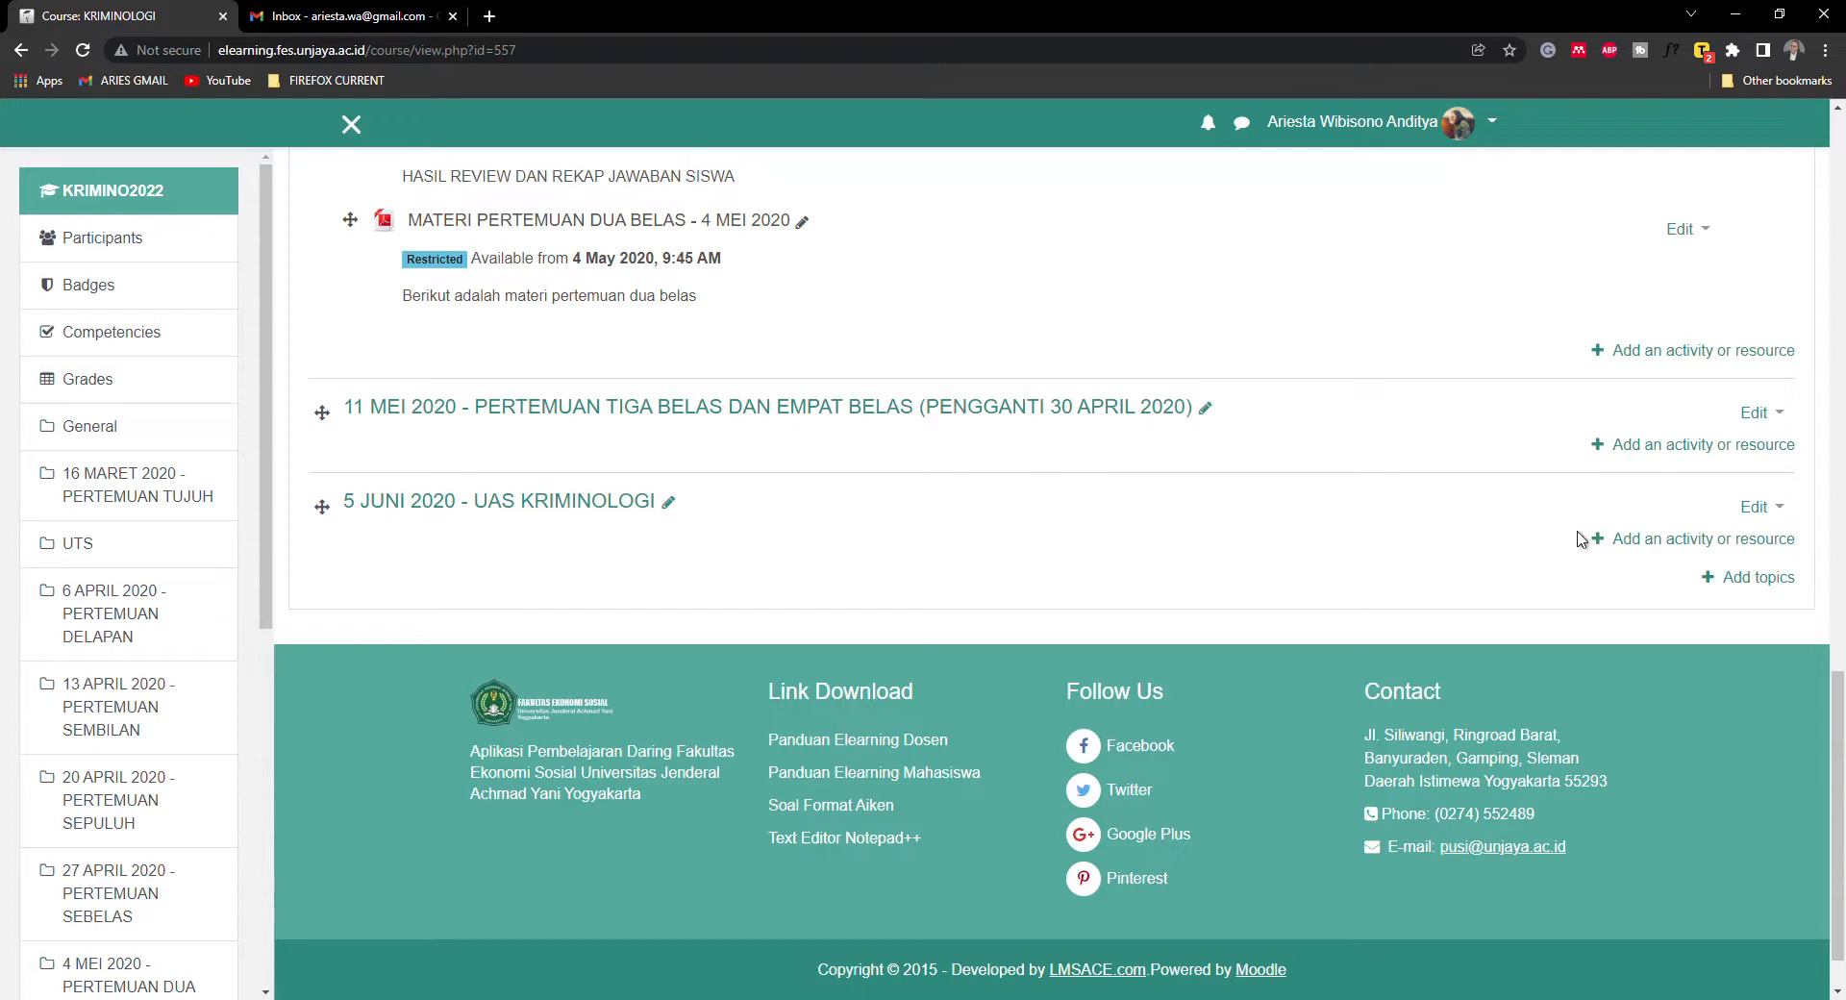
- Add six new empty topics after the 5 JUNI 2020 - UAS KRIMINOLOGI section
left_click(1763, 578)
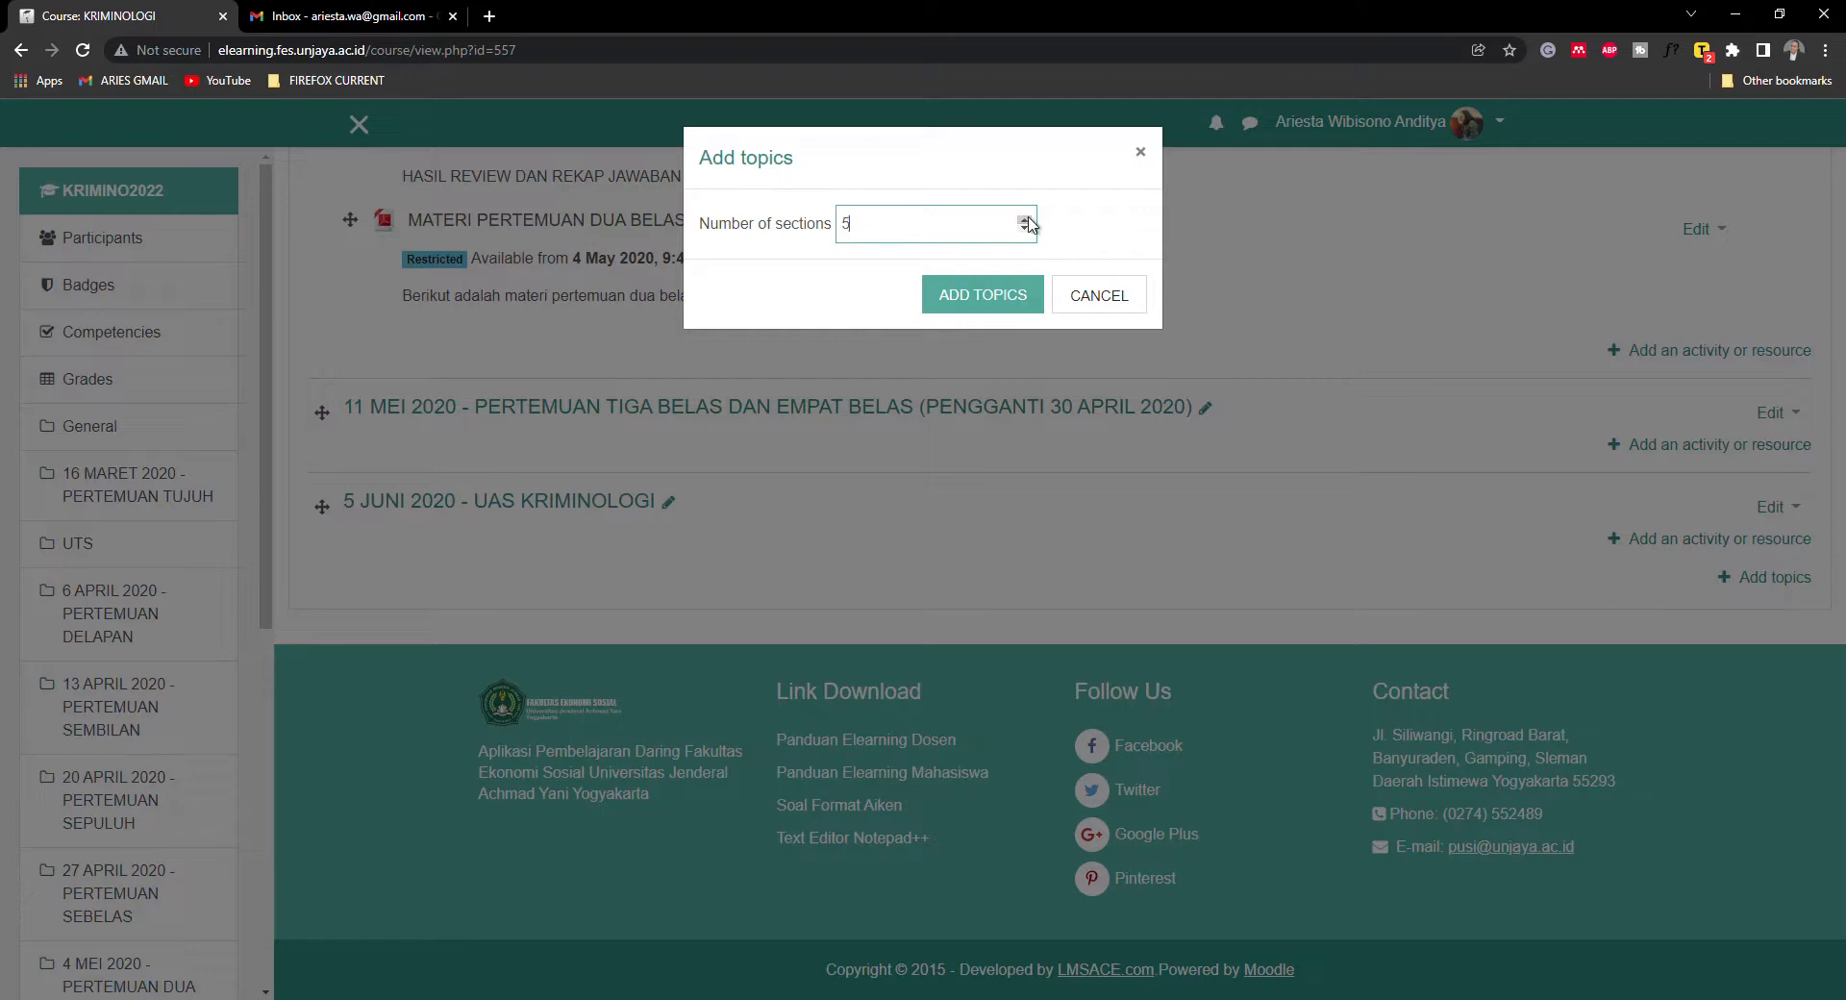
left_click(983, 295)
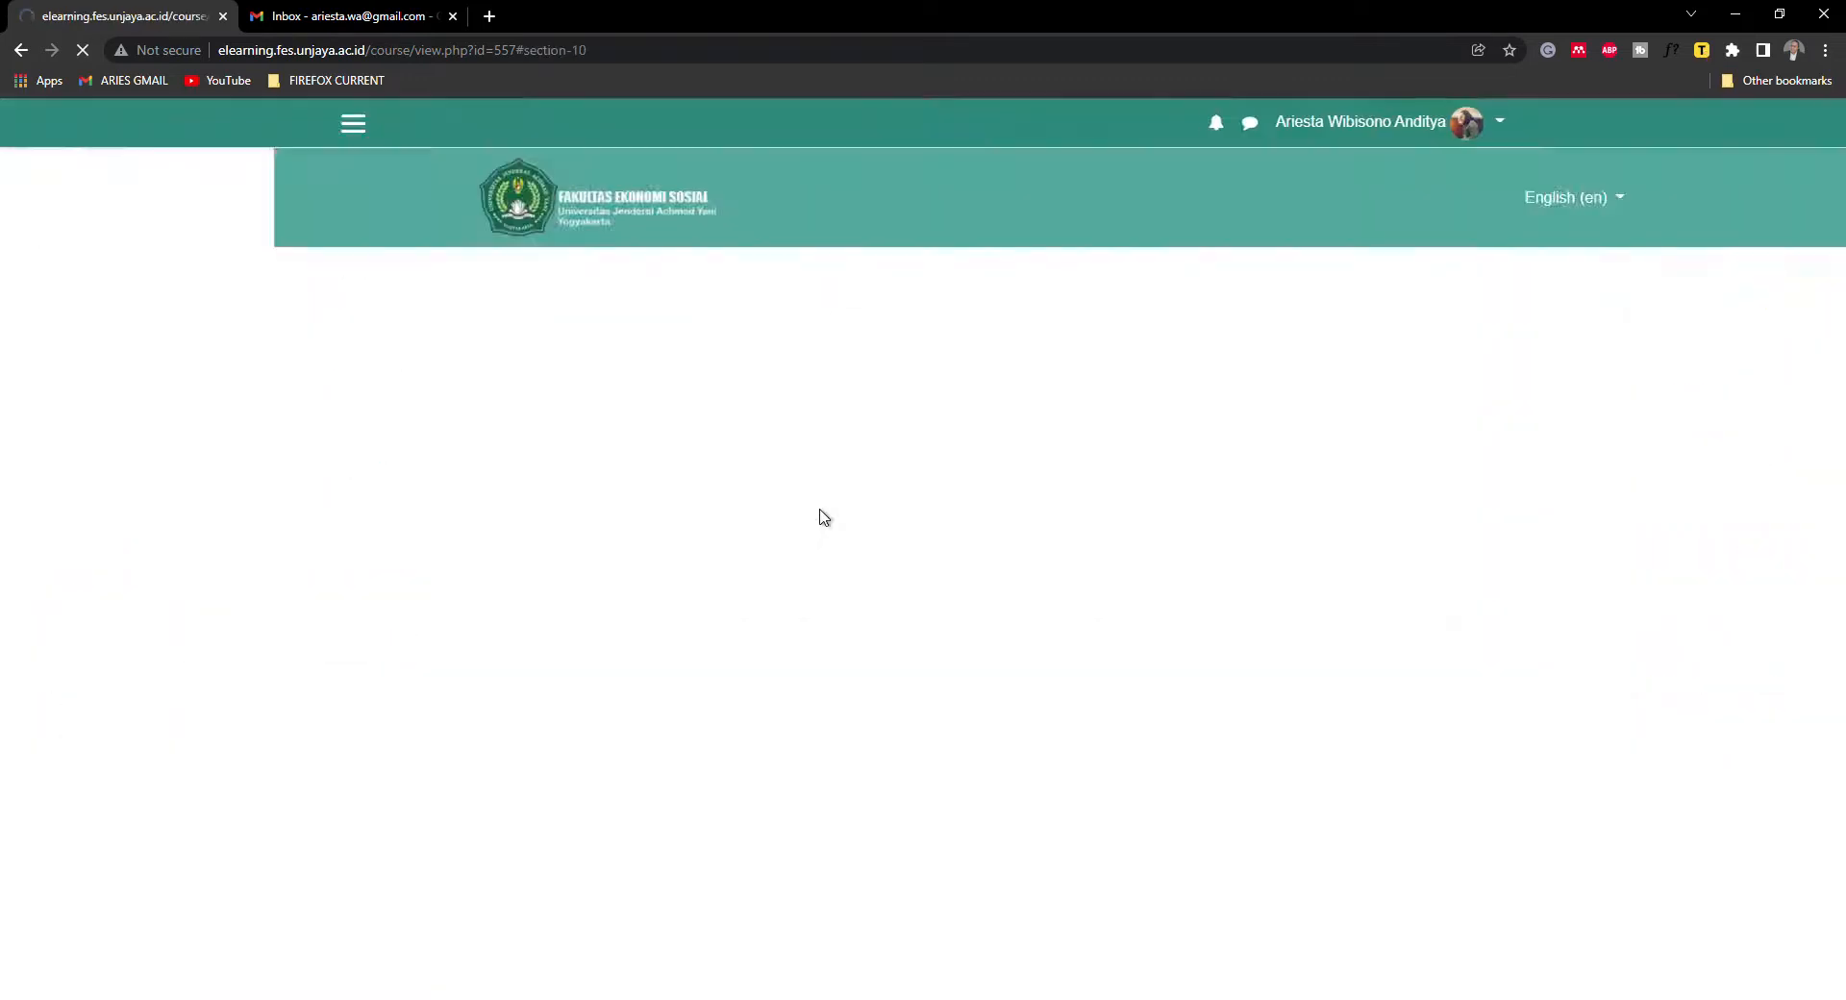
scroll(663, 646, "up", 3)
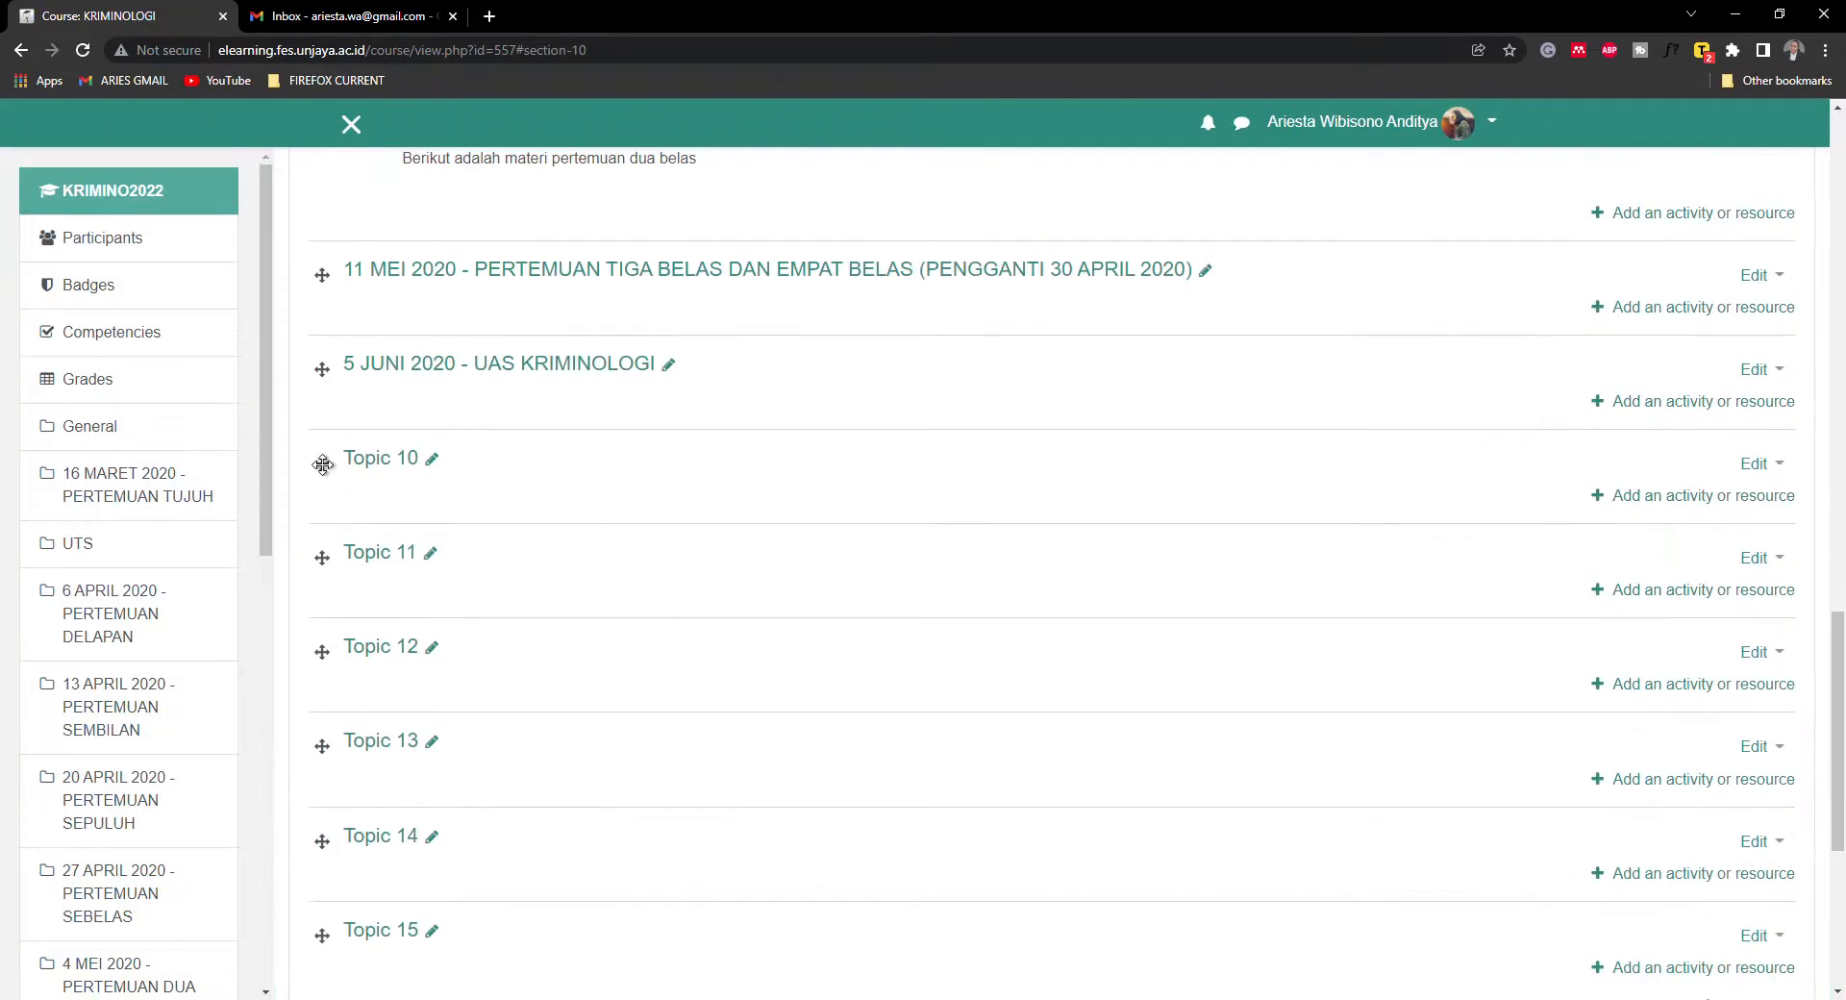
- Move four of the new empty topics to between the 4 MEI 2020 and 11 MEI 2020 sections
left_click_drag(323, 464, 346, 249)
left_click_drag(329, 453, 474, 279)
scroll(433, 452, "up", 2)
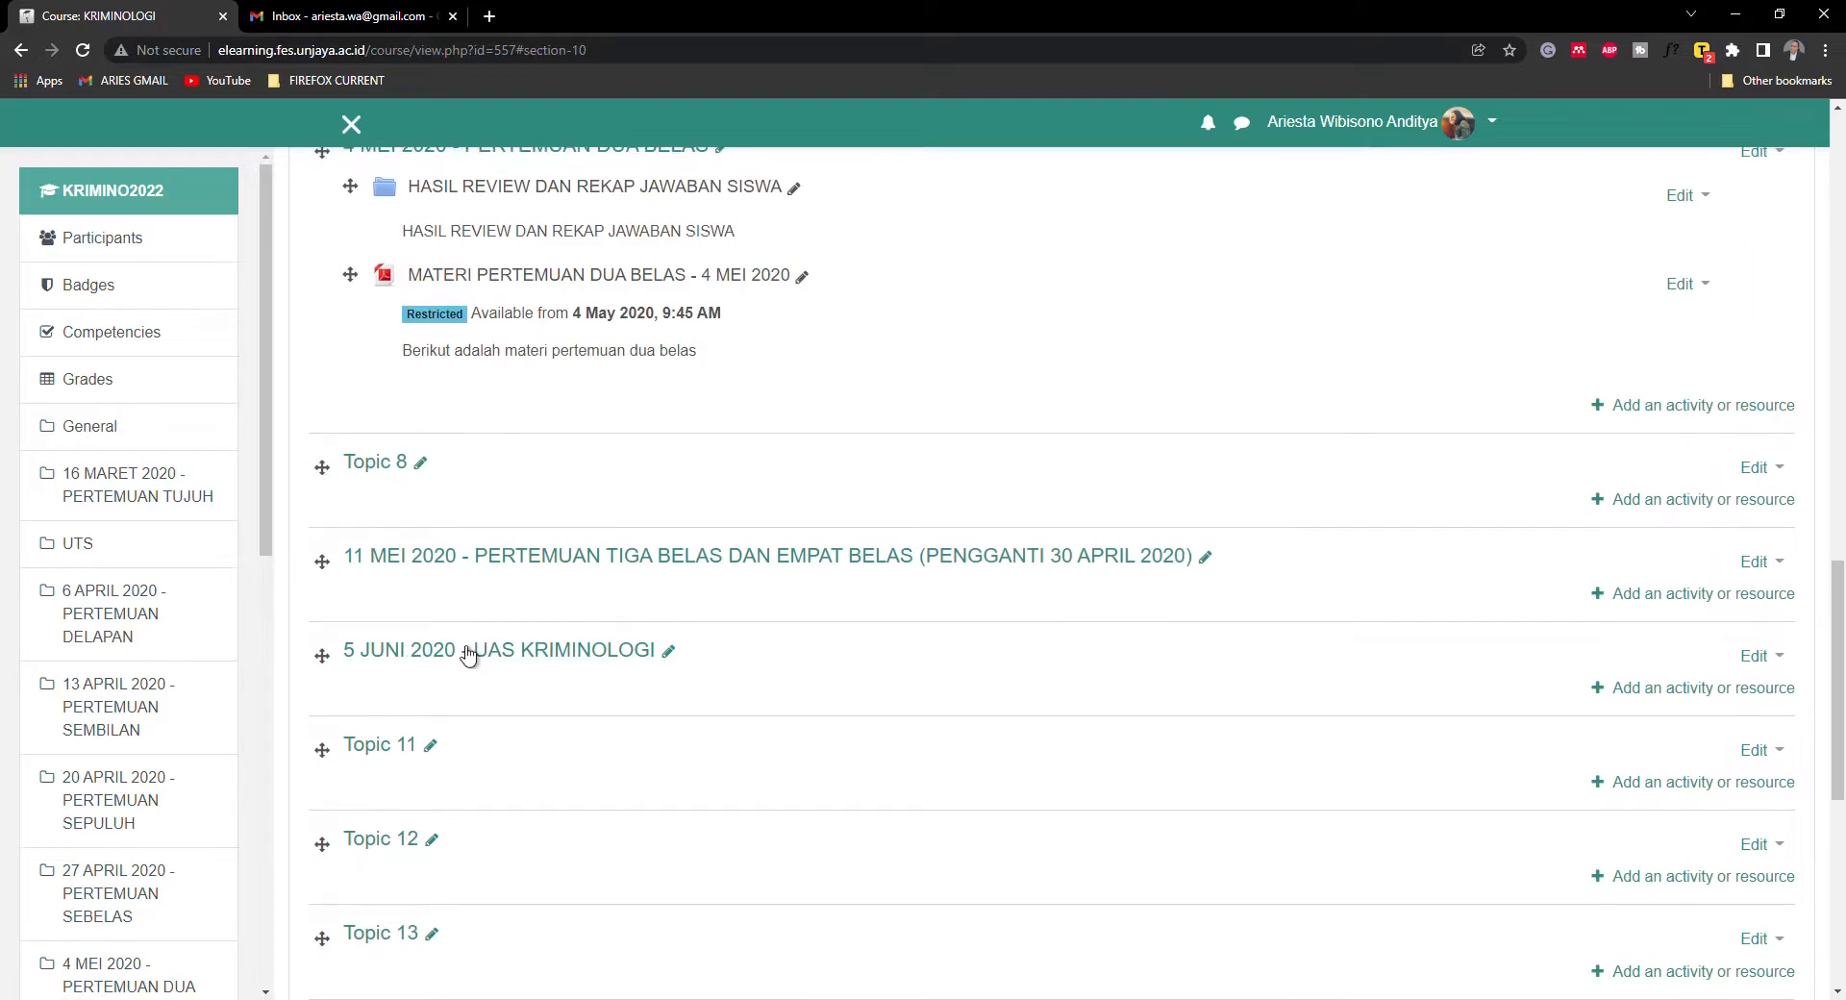
left_click_drag(316, 759, 342, 519)
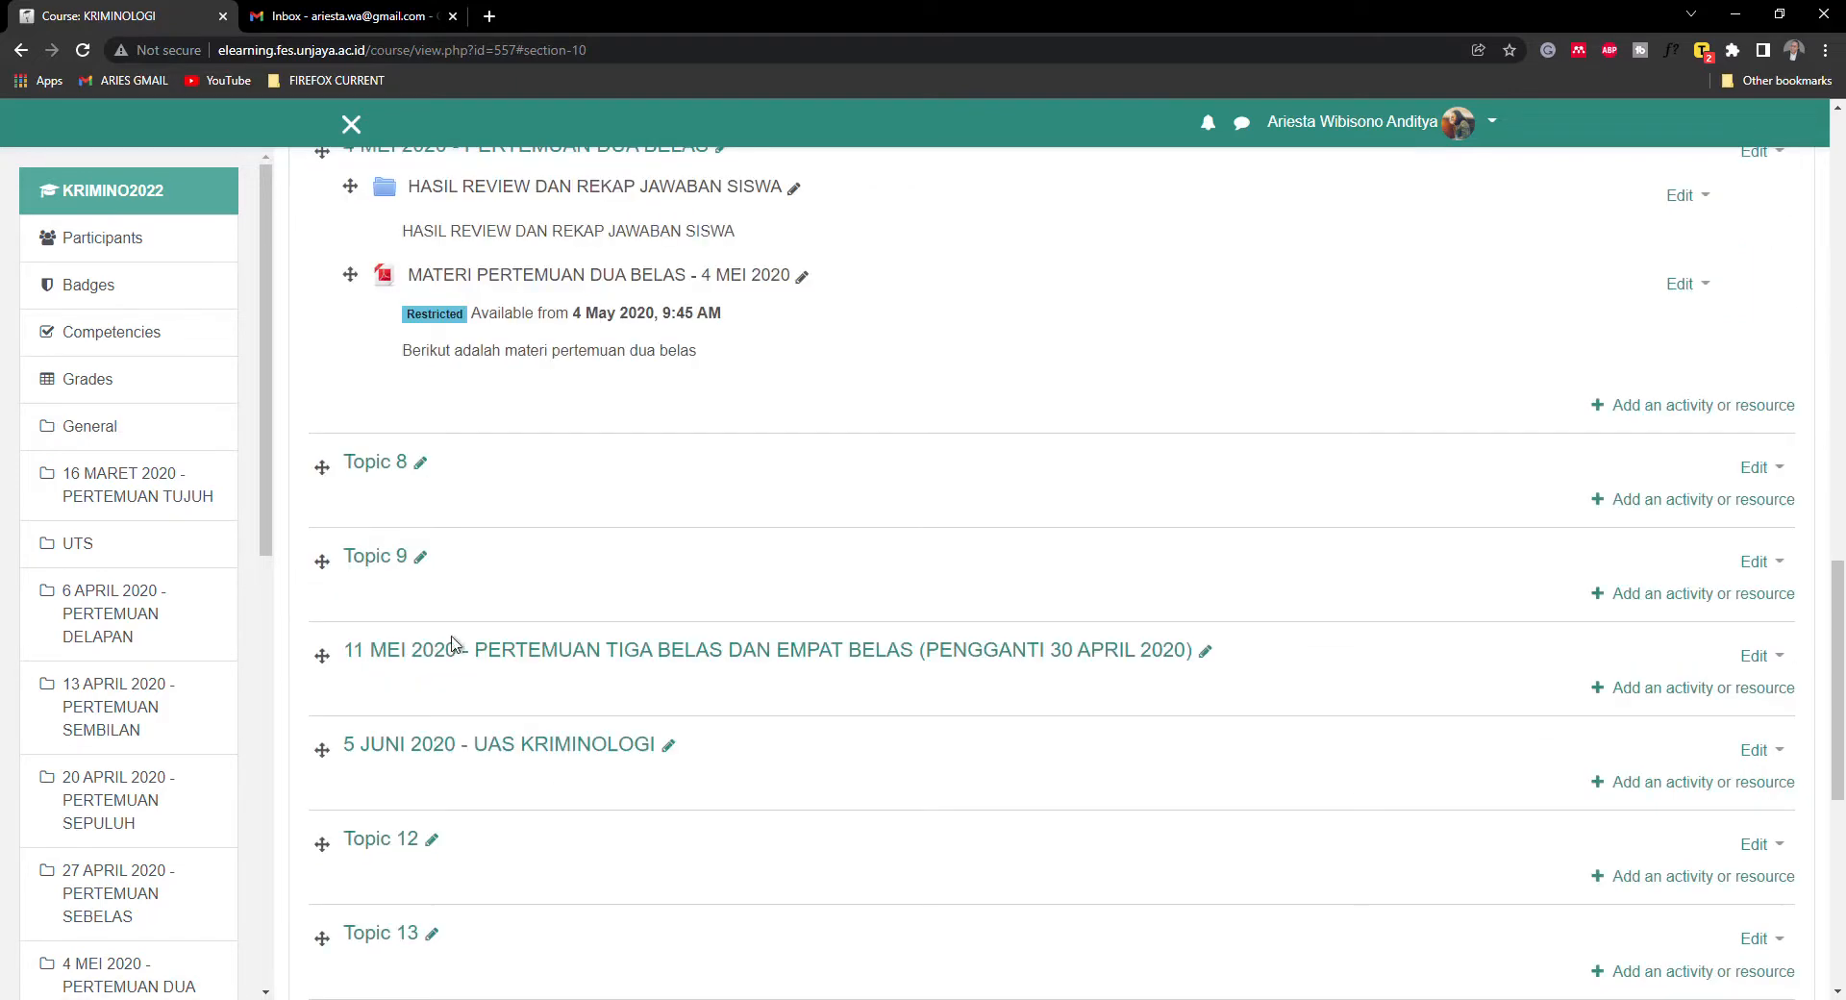
left_click_drag(326, 853, 366, 622)
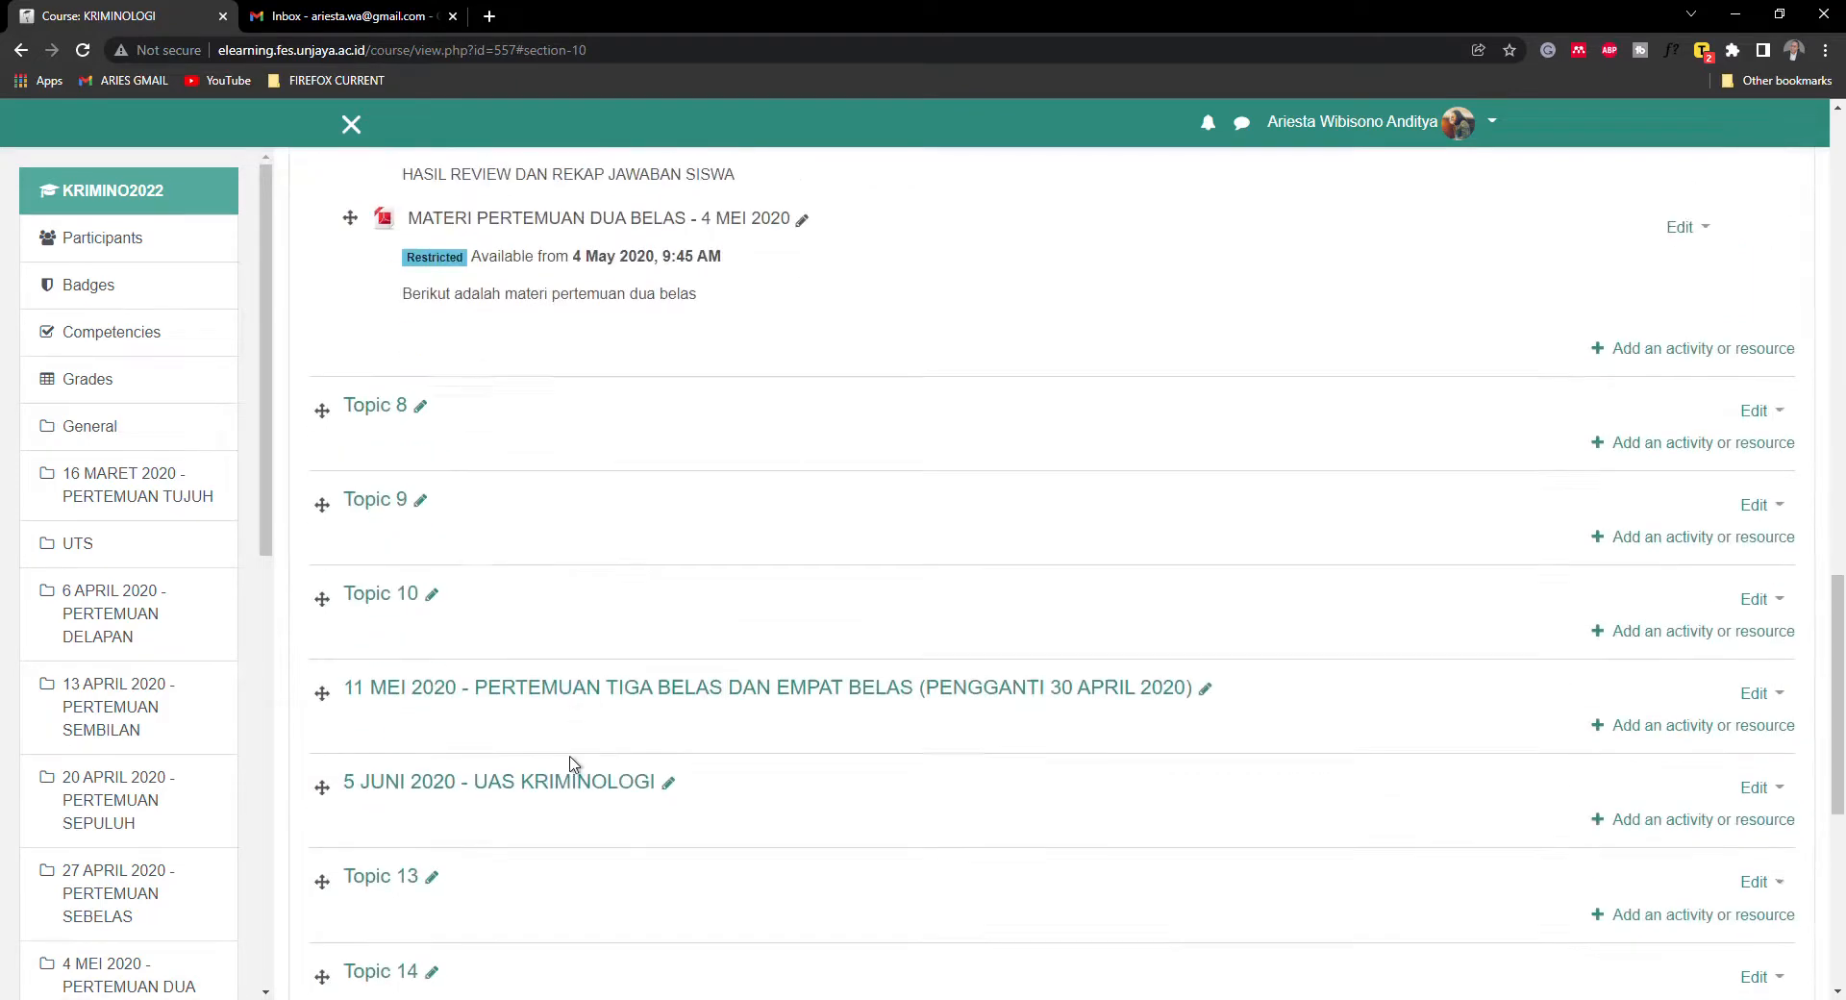
scroll(357, 772, "down", 2)
left_click_drag(322, 746, 330, 519)
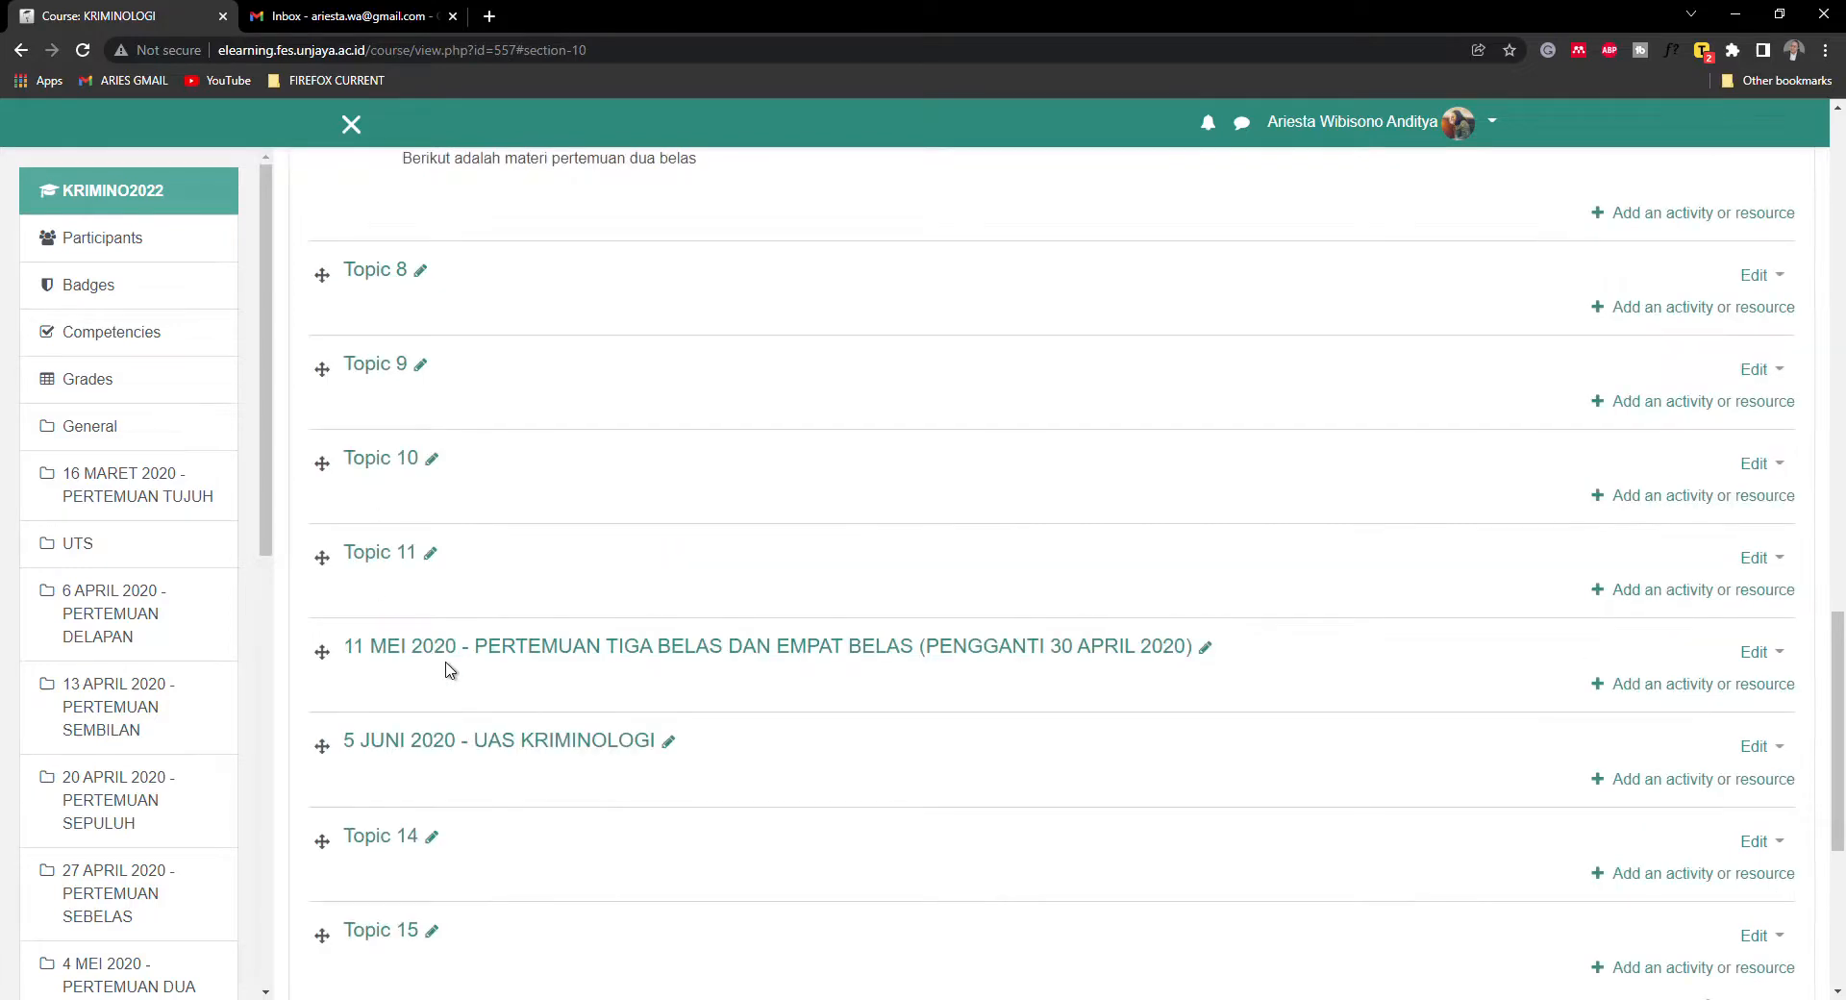
- Move two of the empty topics after the 4 MEI 2020 section up to between the 16 MARET 2020 and UTS sections
scroll(602, 680, "up", 4)
scroll(502, 659, "up", 4)
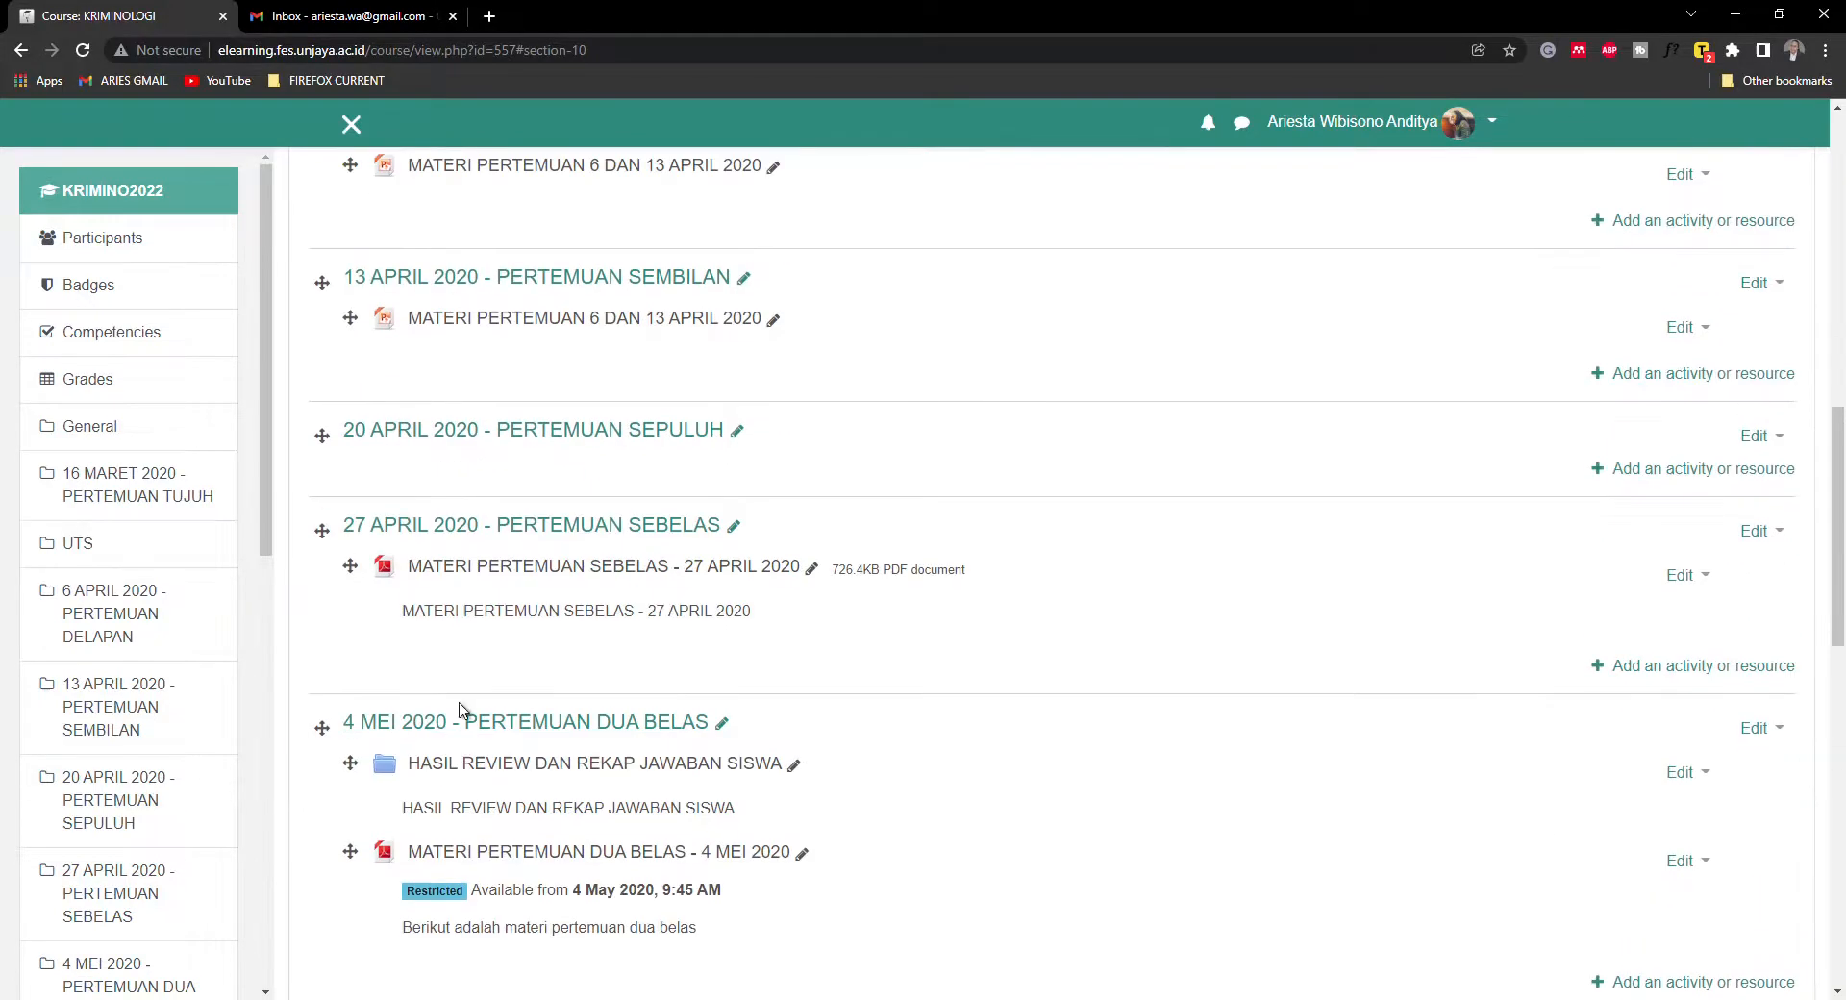
scroll(517, 706, "down", 5)
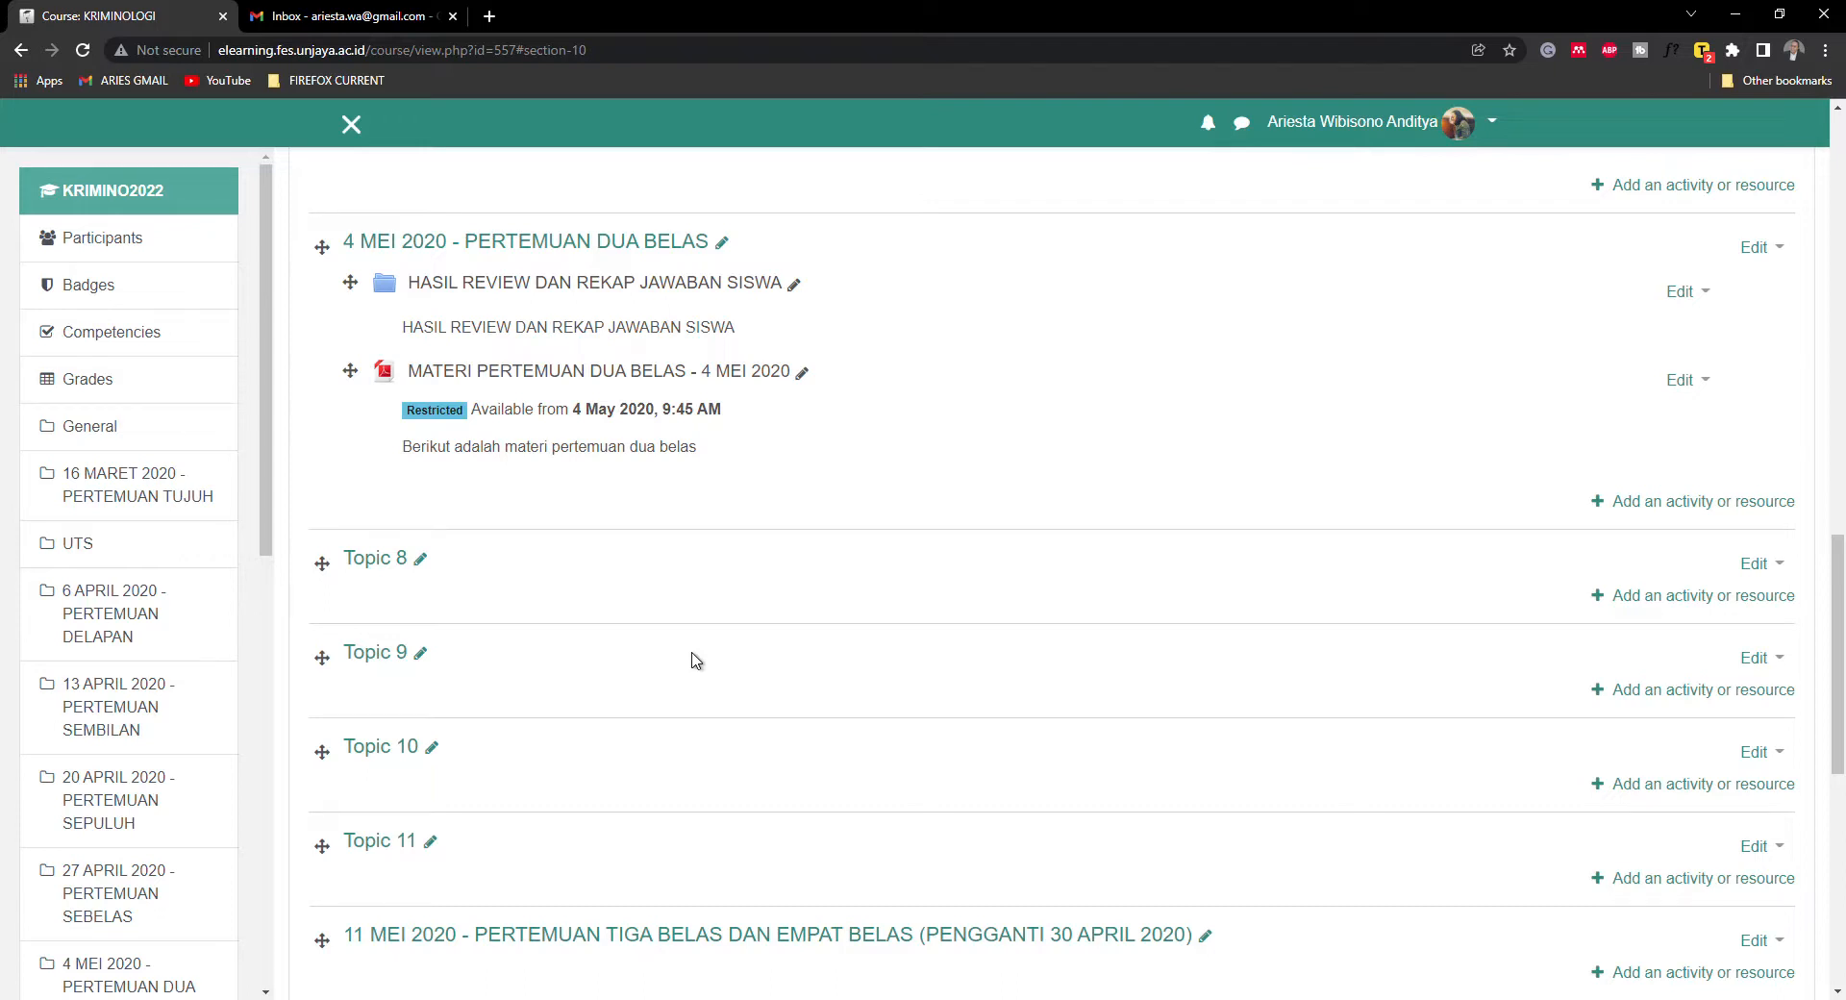
key("ctrl+minus")
key("ctrl+minus")
key("ctrl+minus")
key("ctrl+minus")
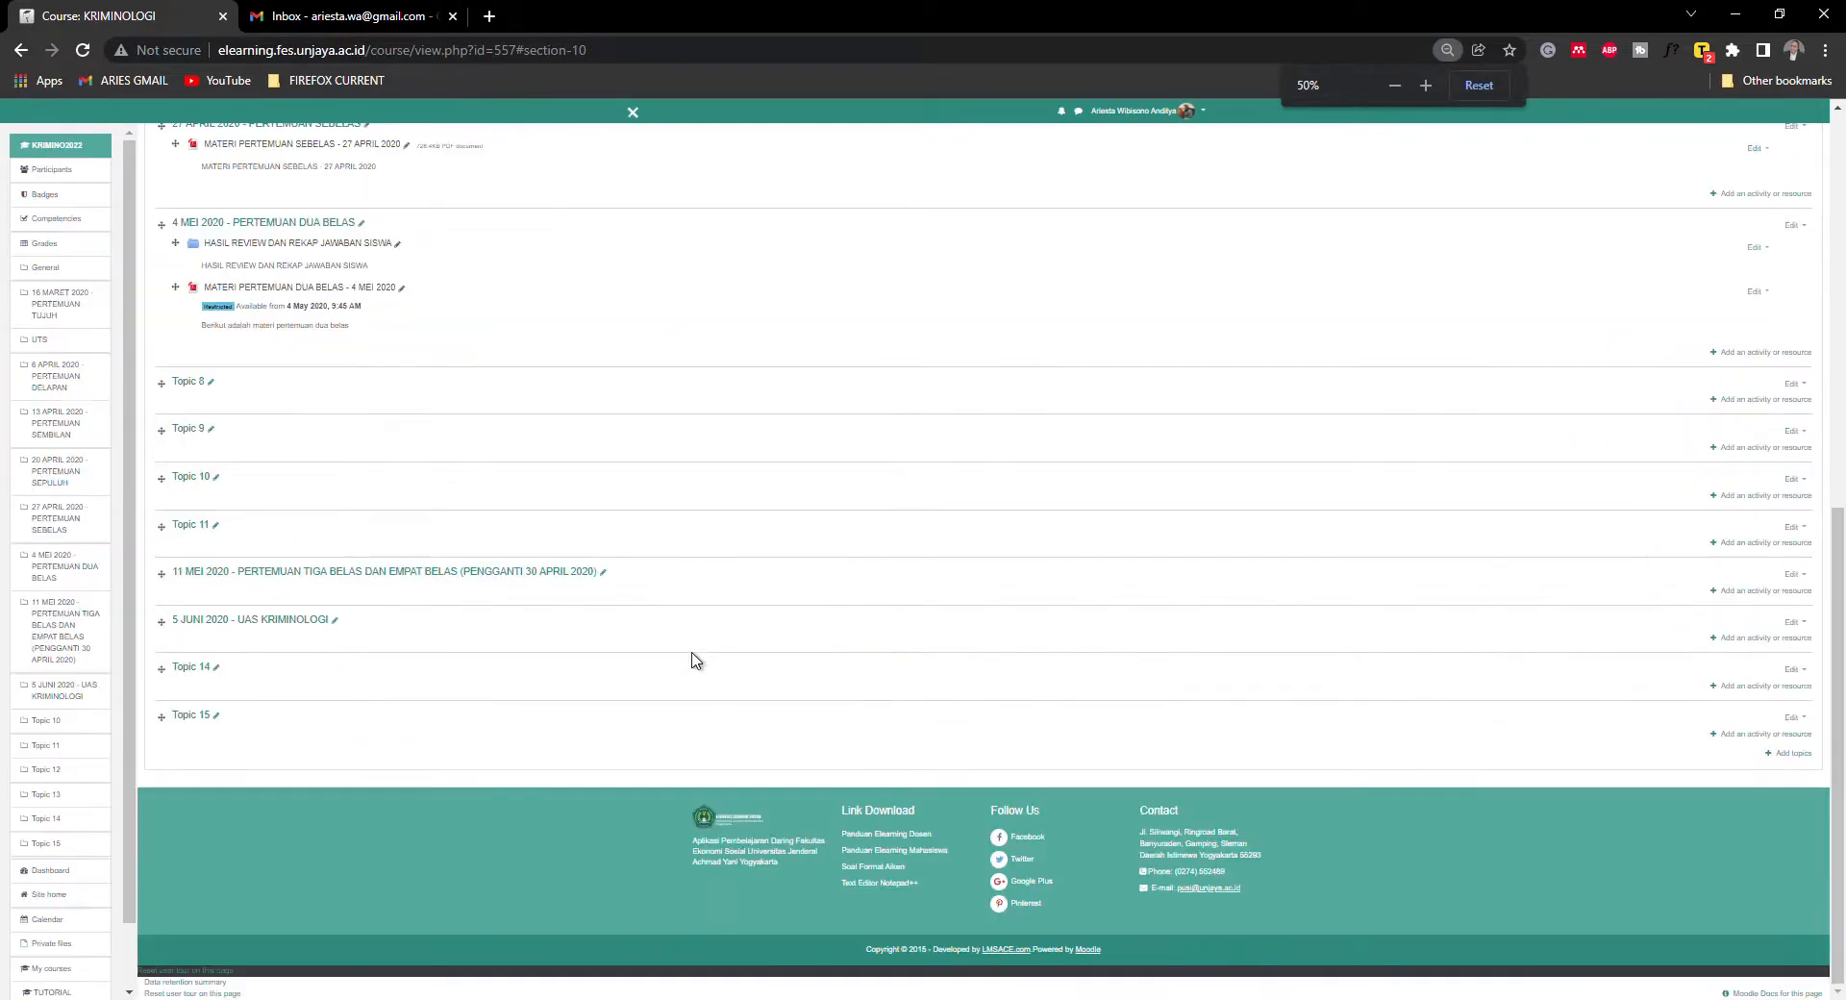
scroll(421, 616, "up", 5)
left_click_drag(162, 864, 165, 309)
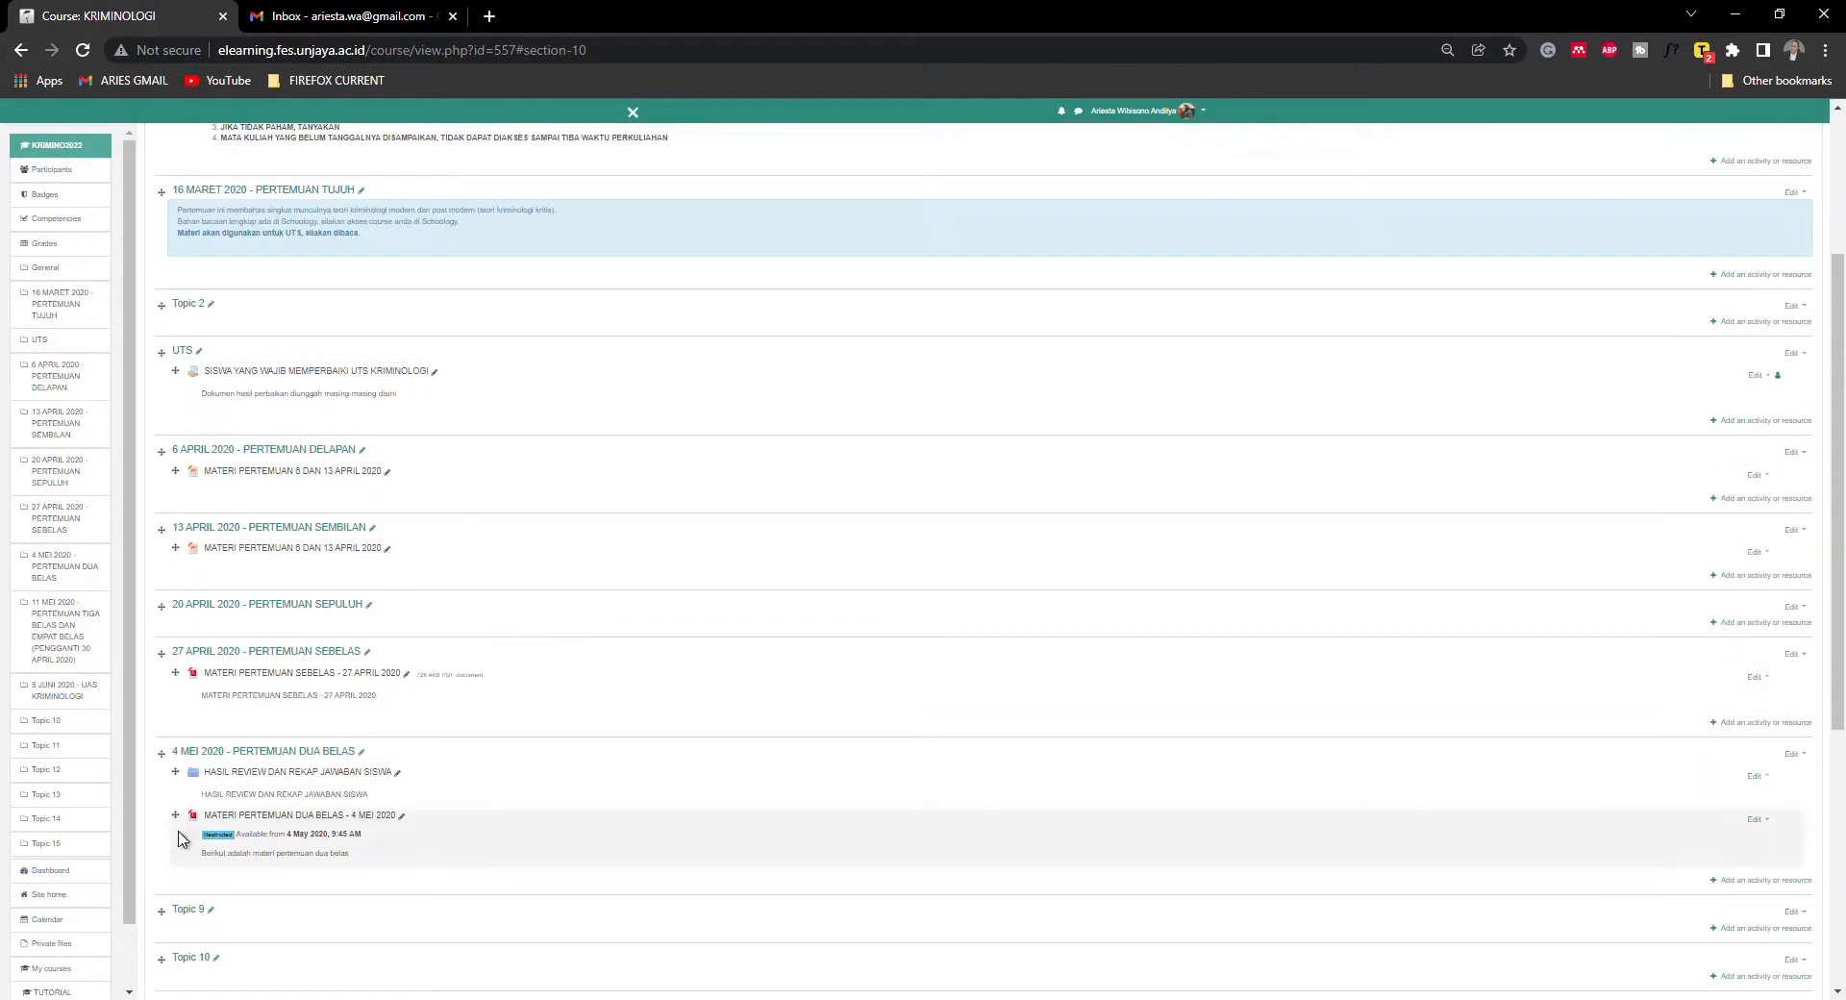
left_click_drag(169, 911, 187, 351)
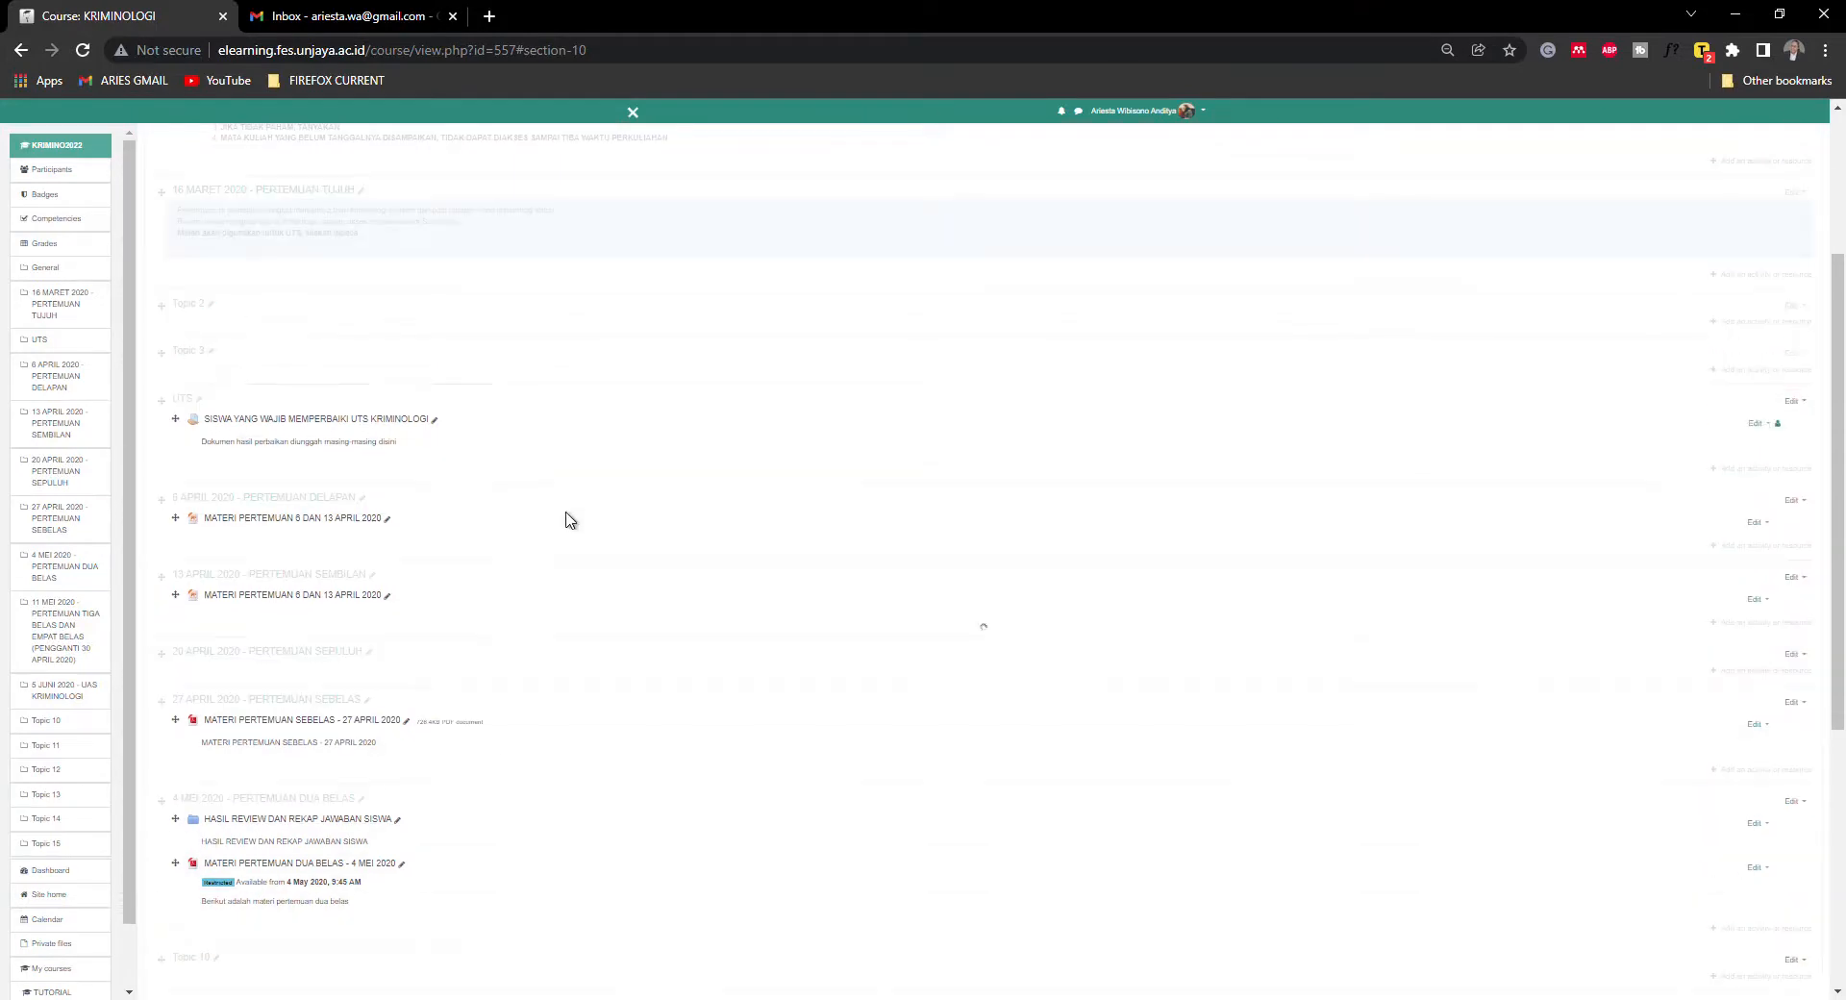
left_click(1446, 46)
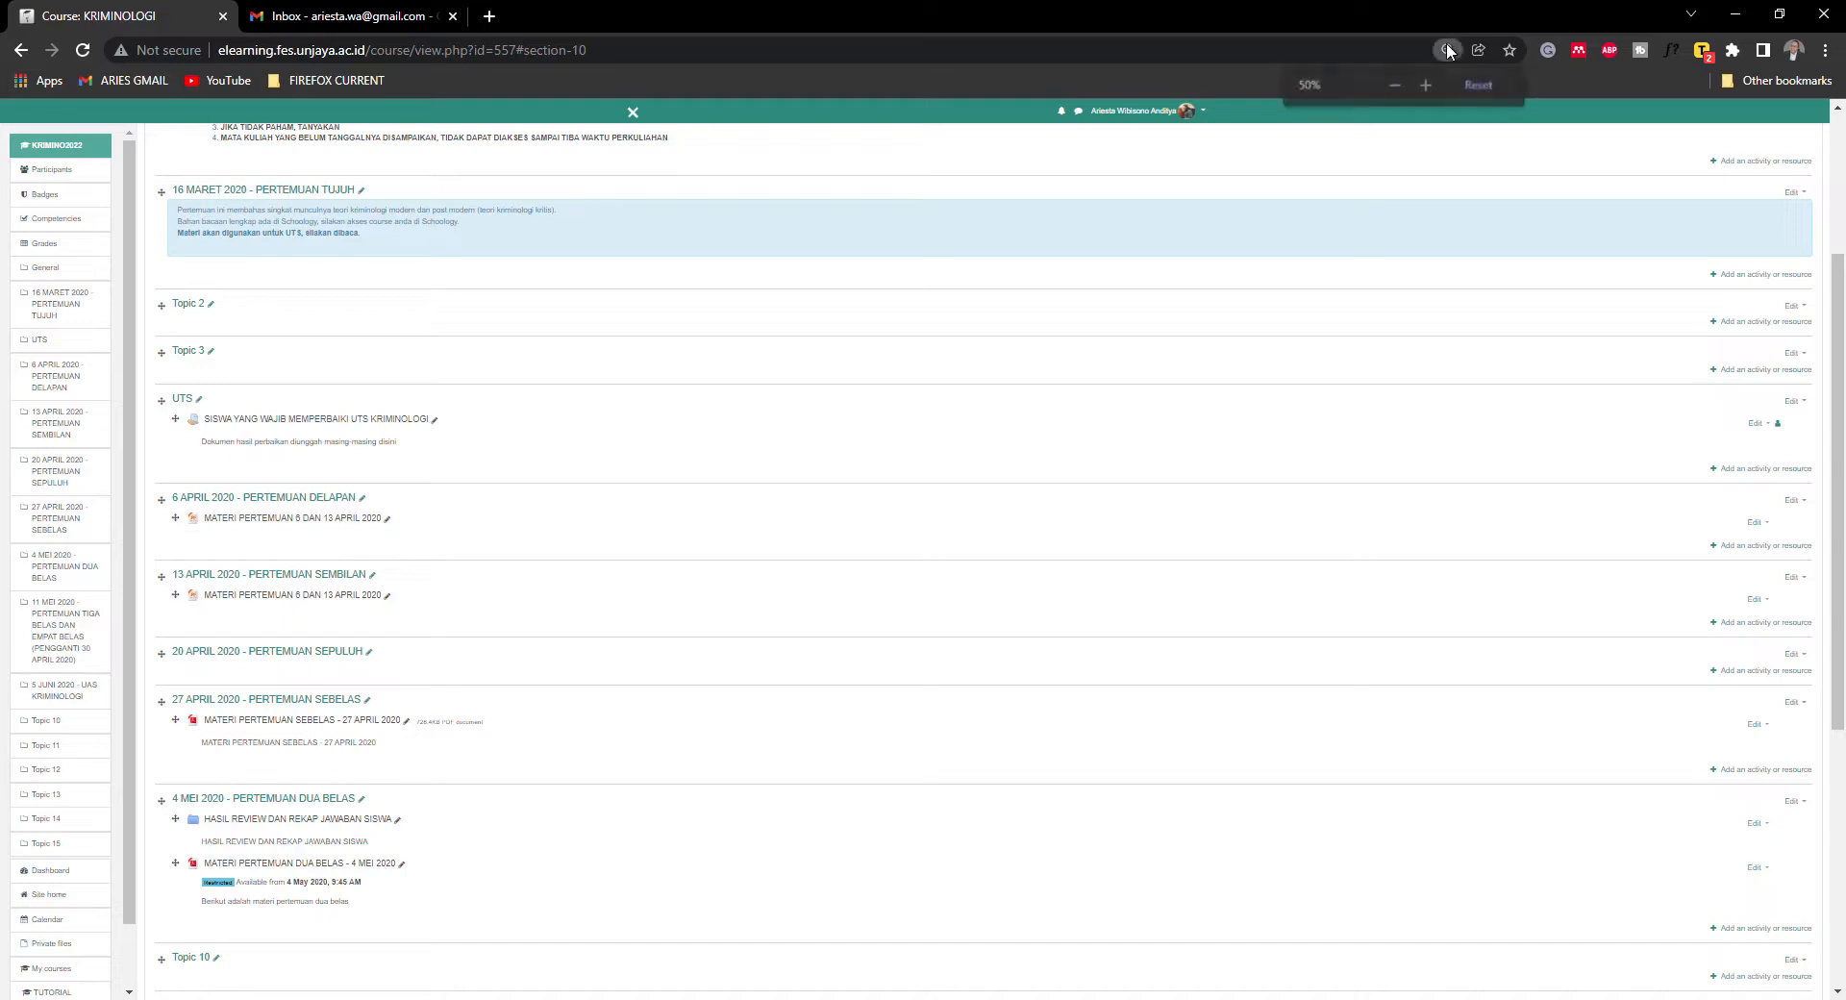
left_click(1479, 86)
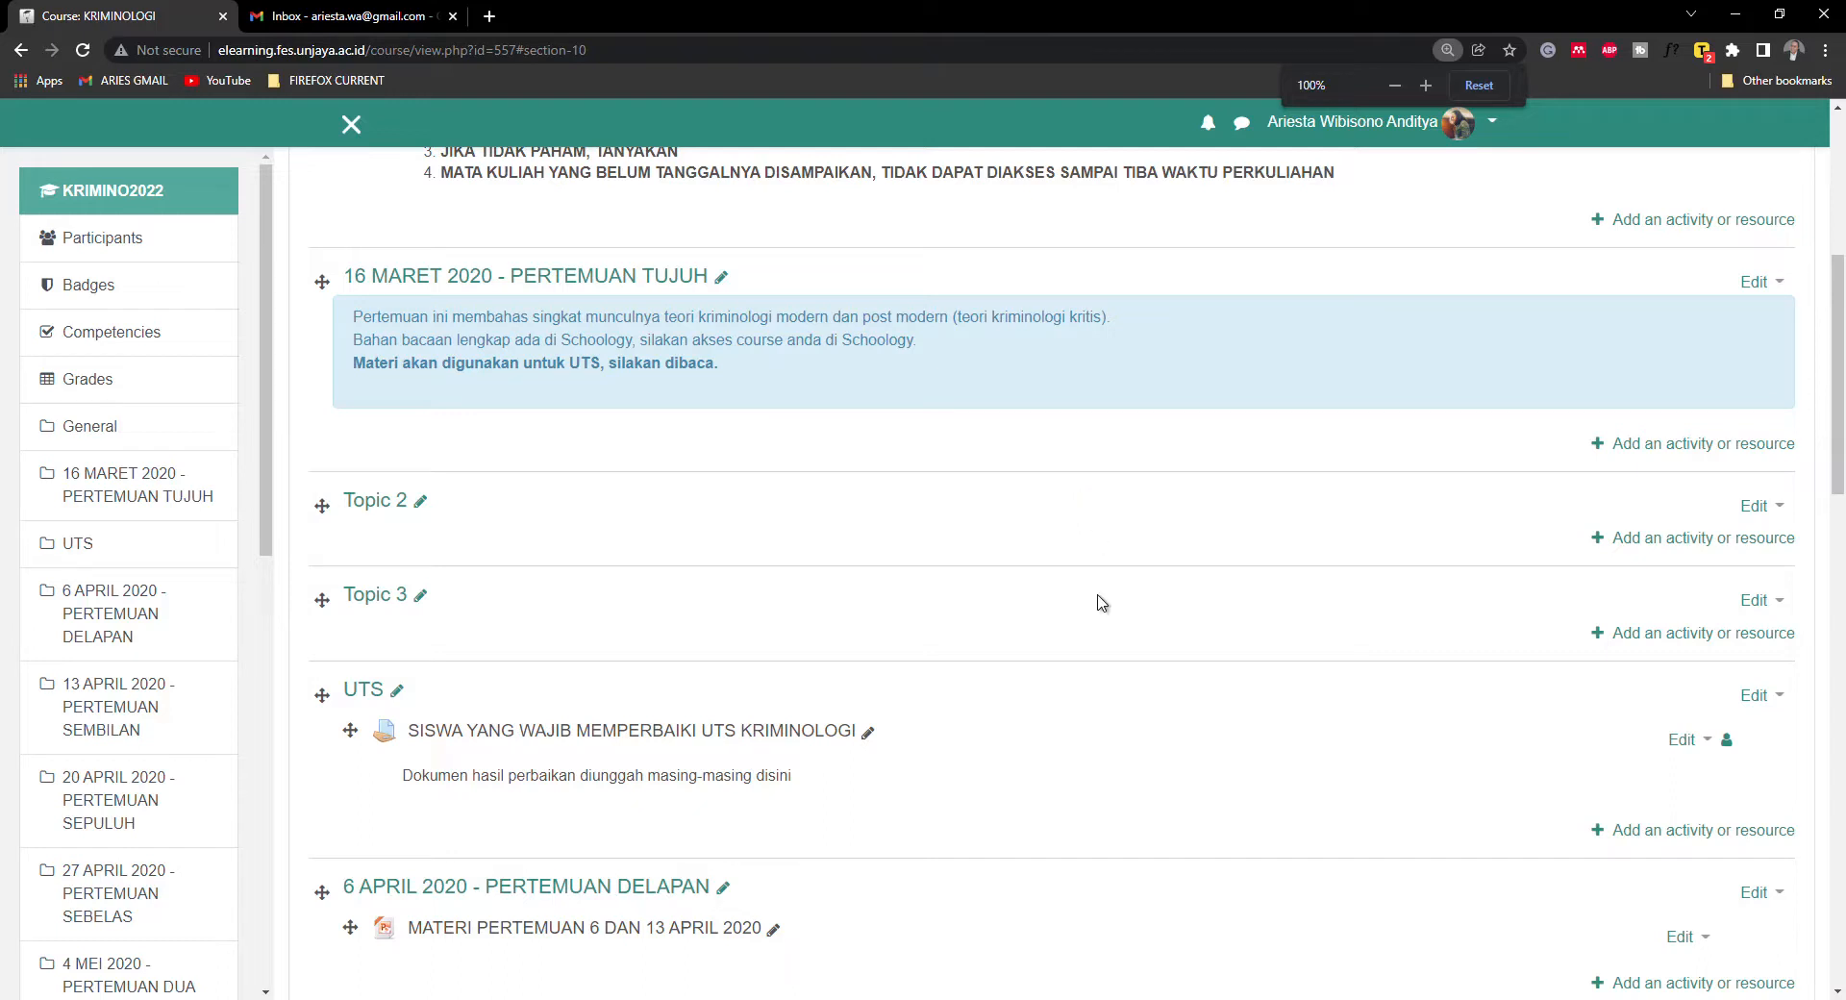
- Turn course editing off to view the page without editing controls and turn it back on
scroll(1131, 695, "up", 5)
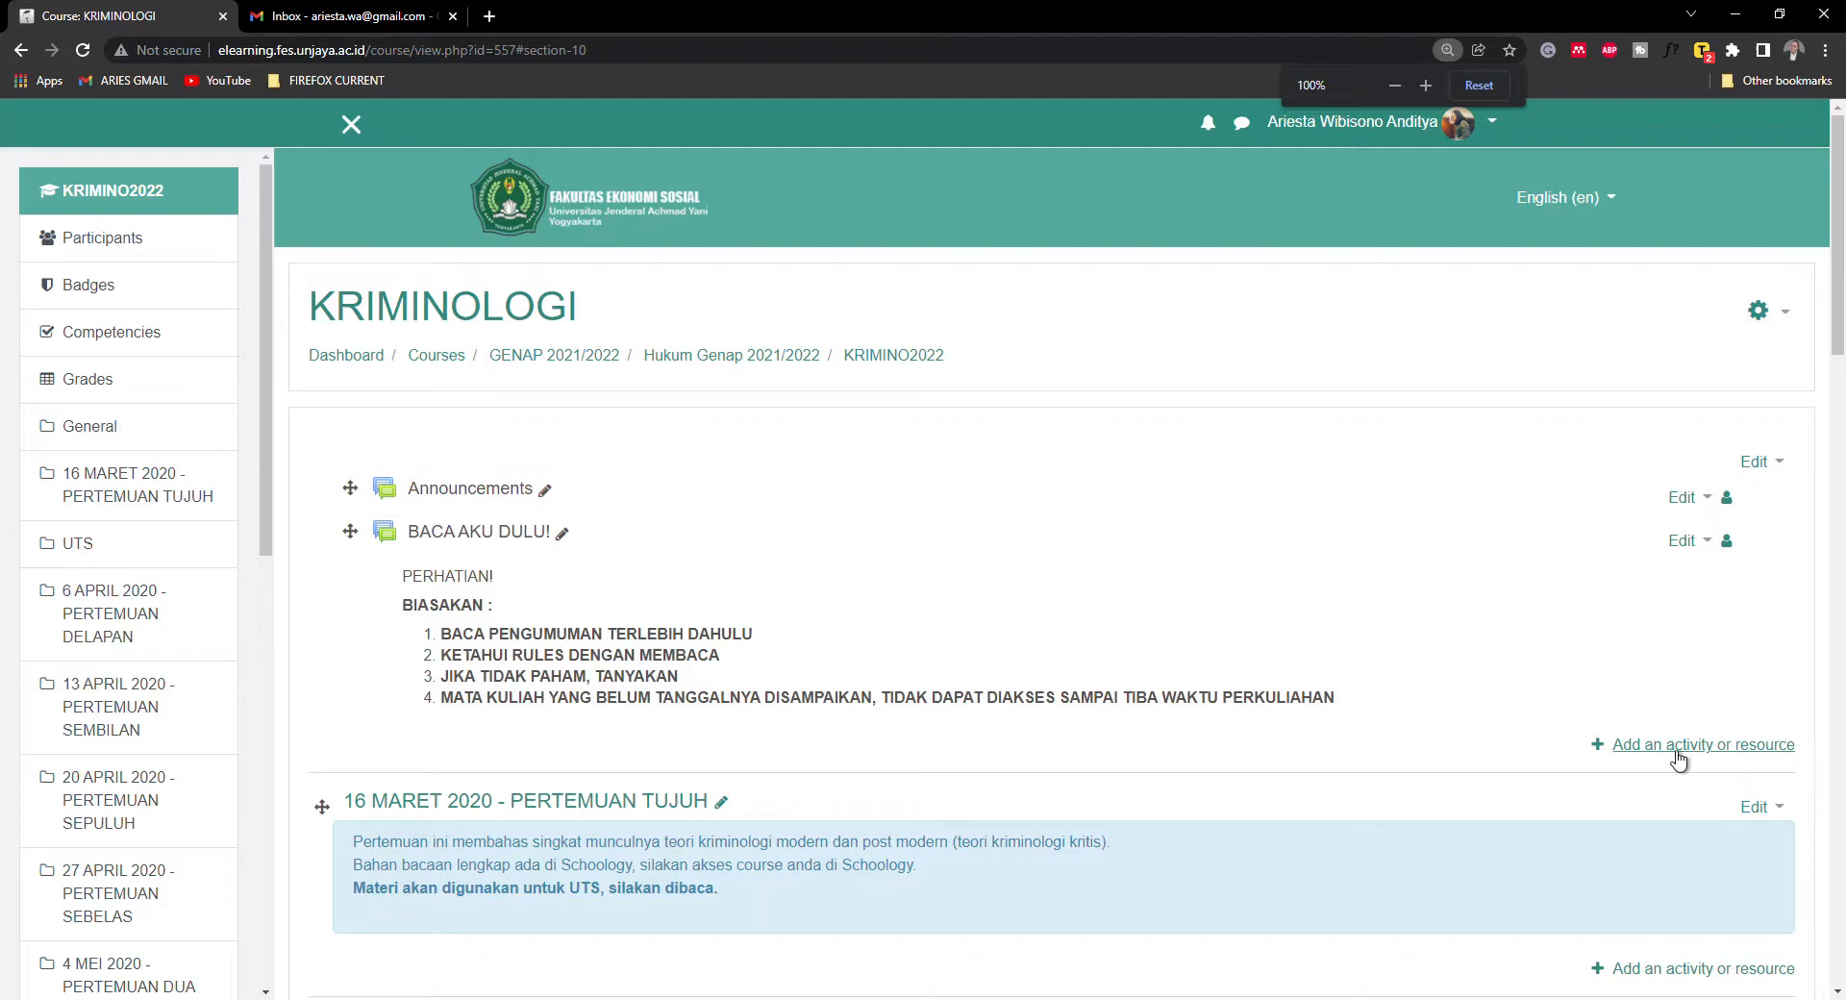
left_click(1758, 311)
left_click(1704, 386)
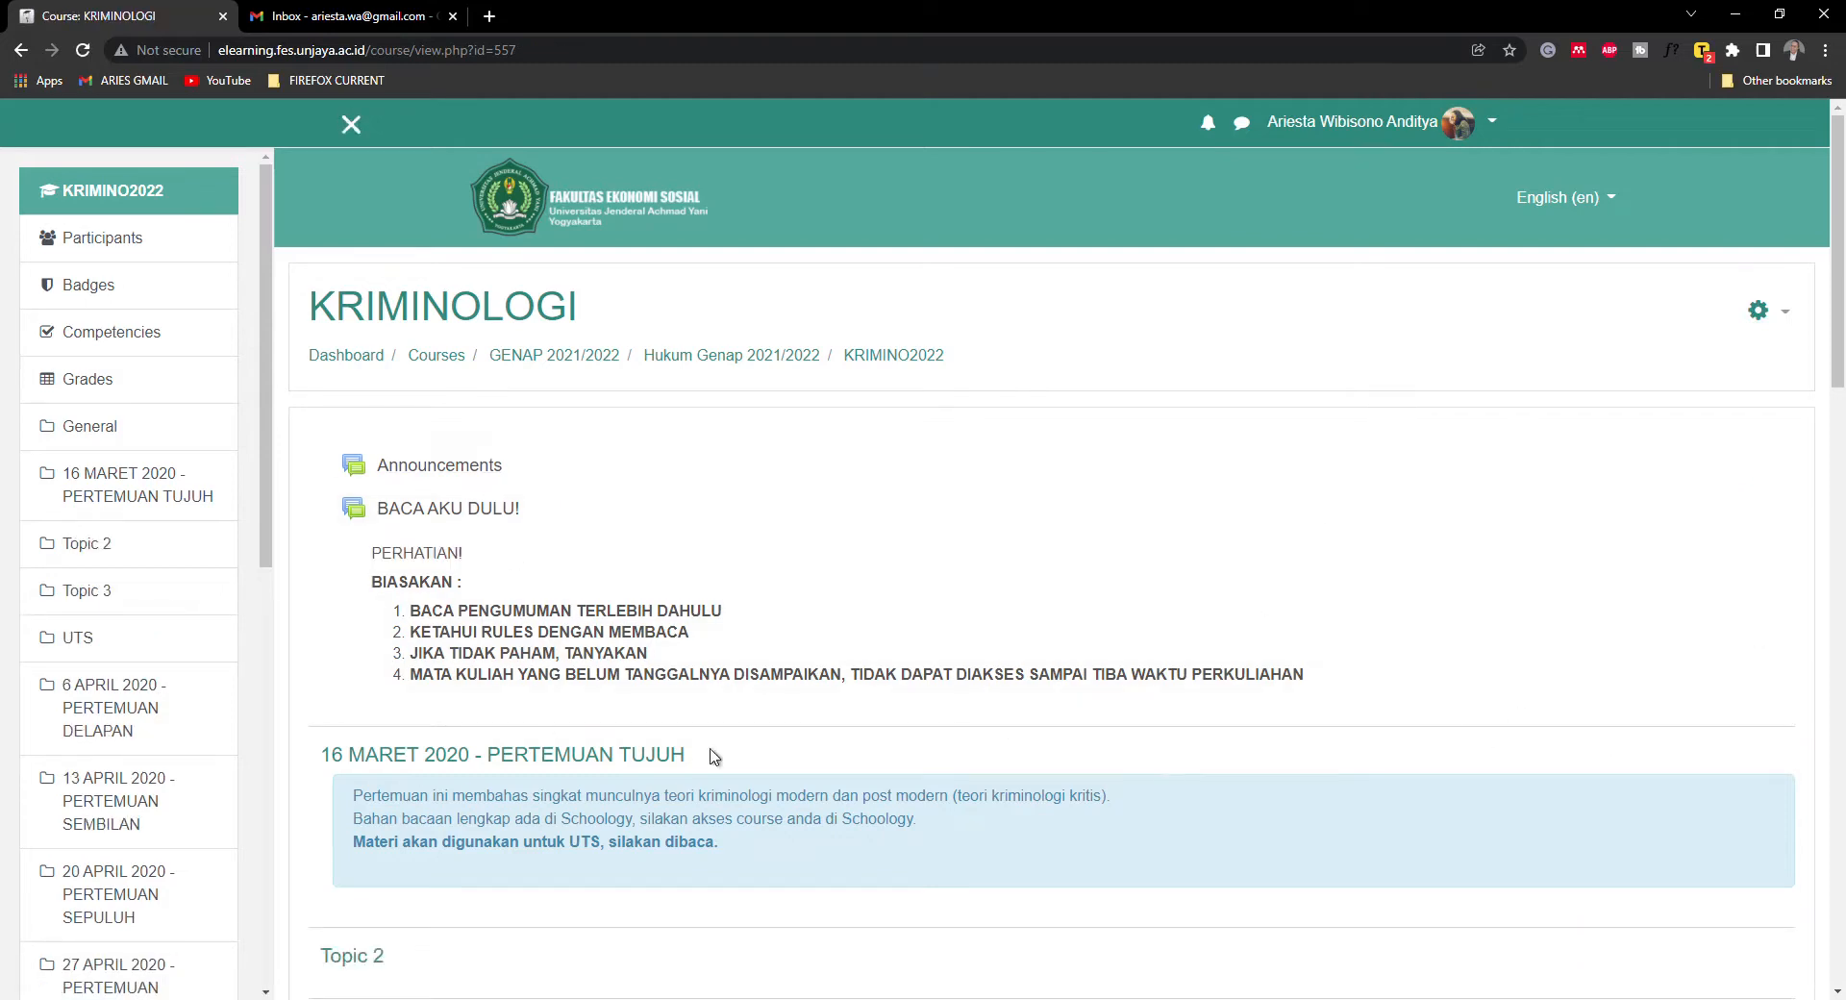
left_click(1761, 311)
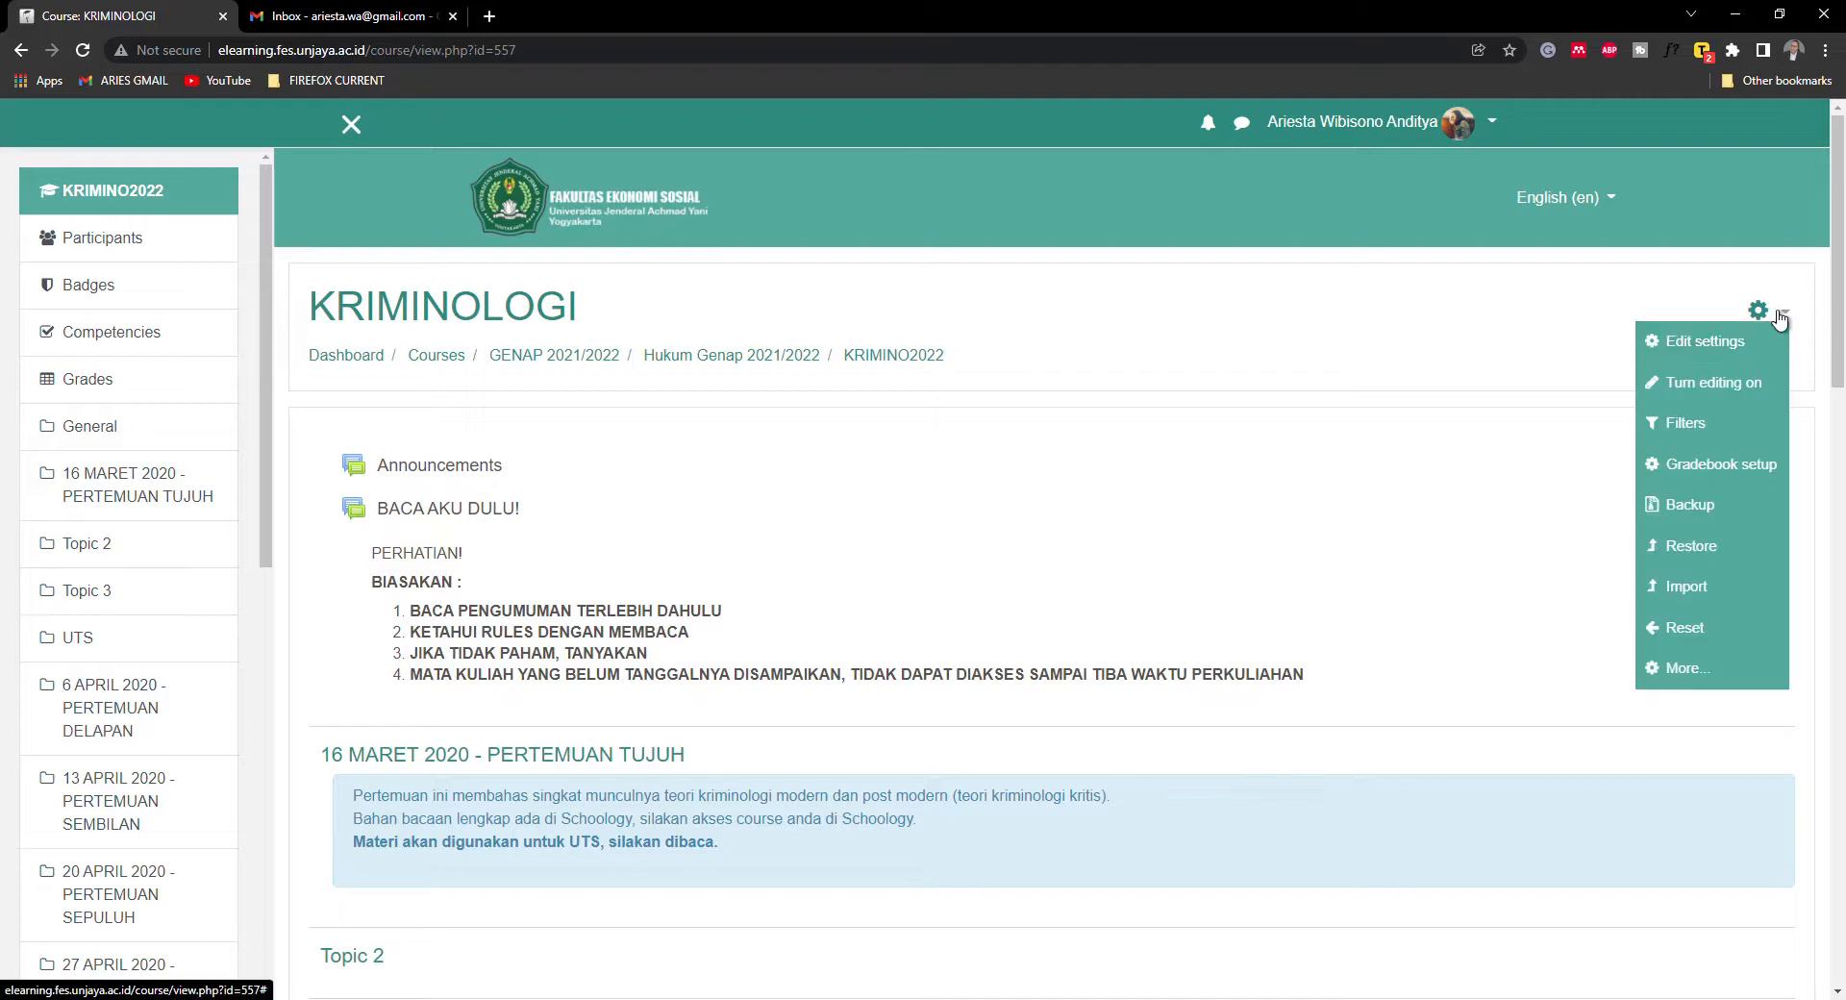
left_click(1702, 387)
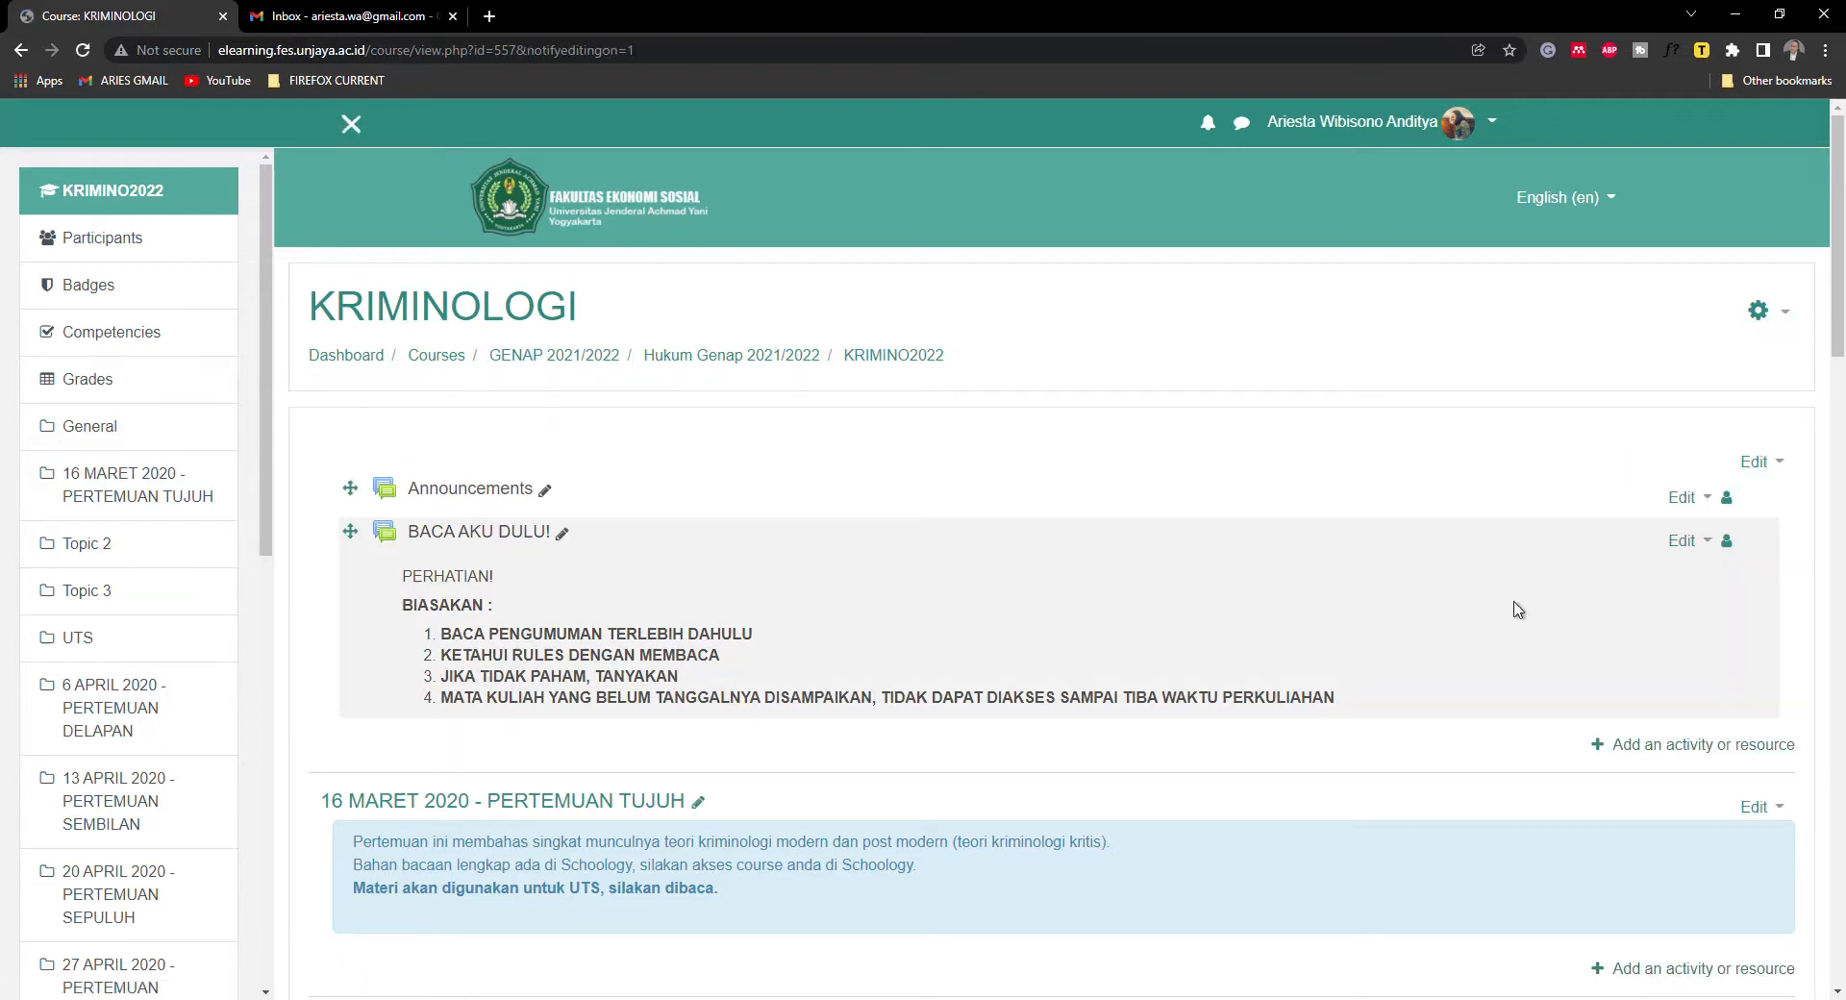
- Add an Attendance activity named Kehadiran Kriminologi to the course's General section, saving it and returning to the course
left_click(1652, 754)
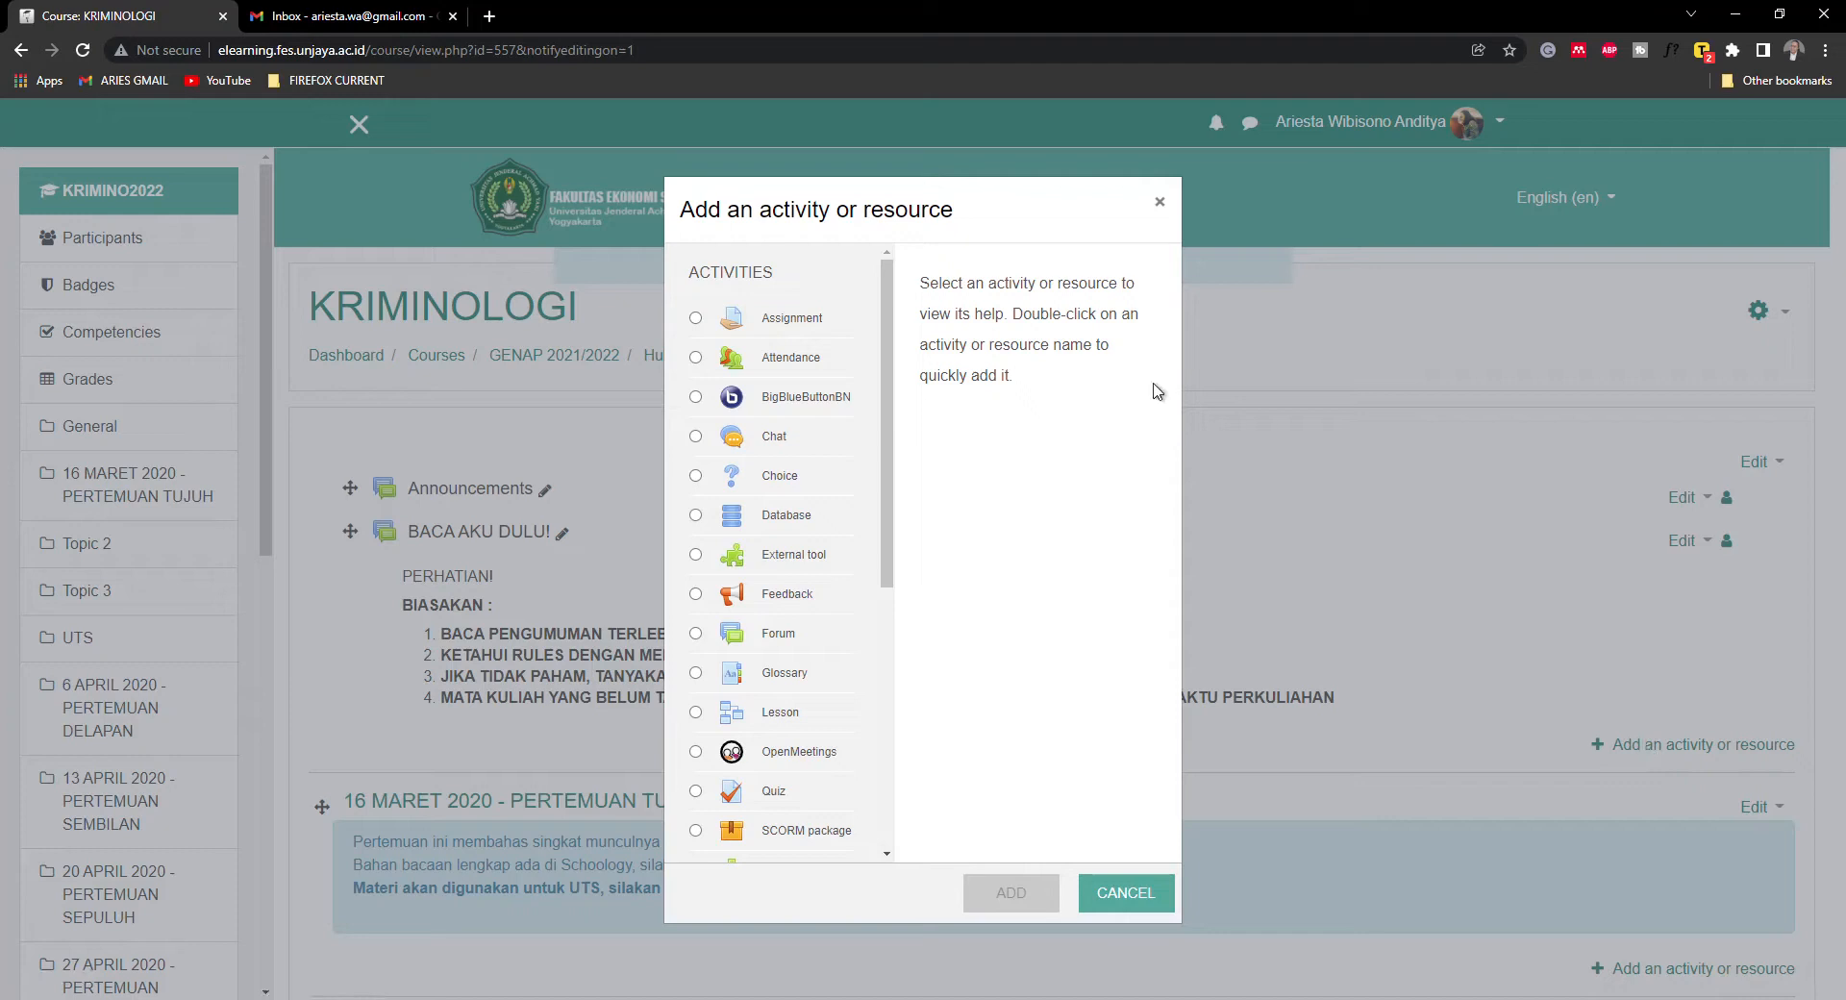
left_click(788, 365)
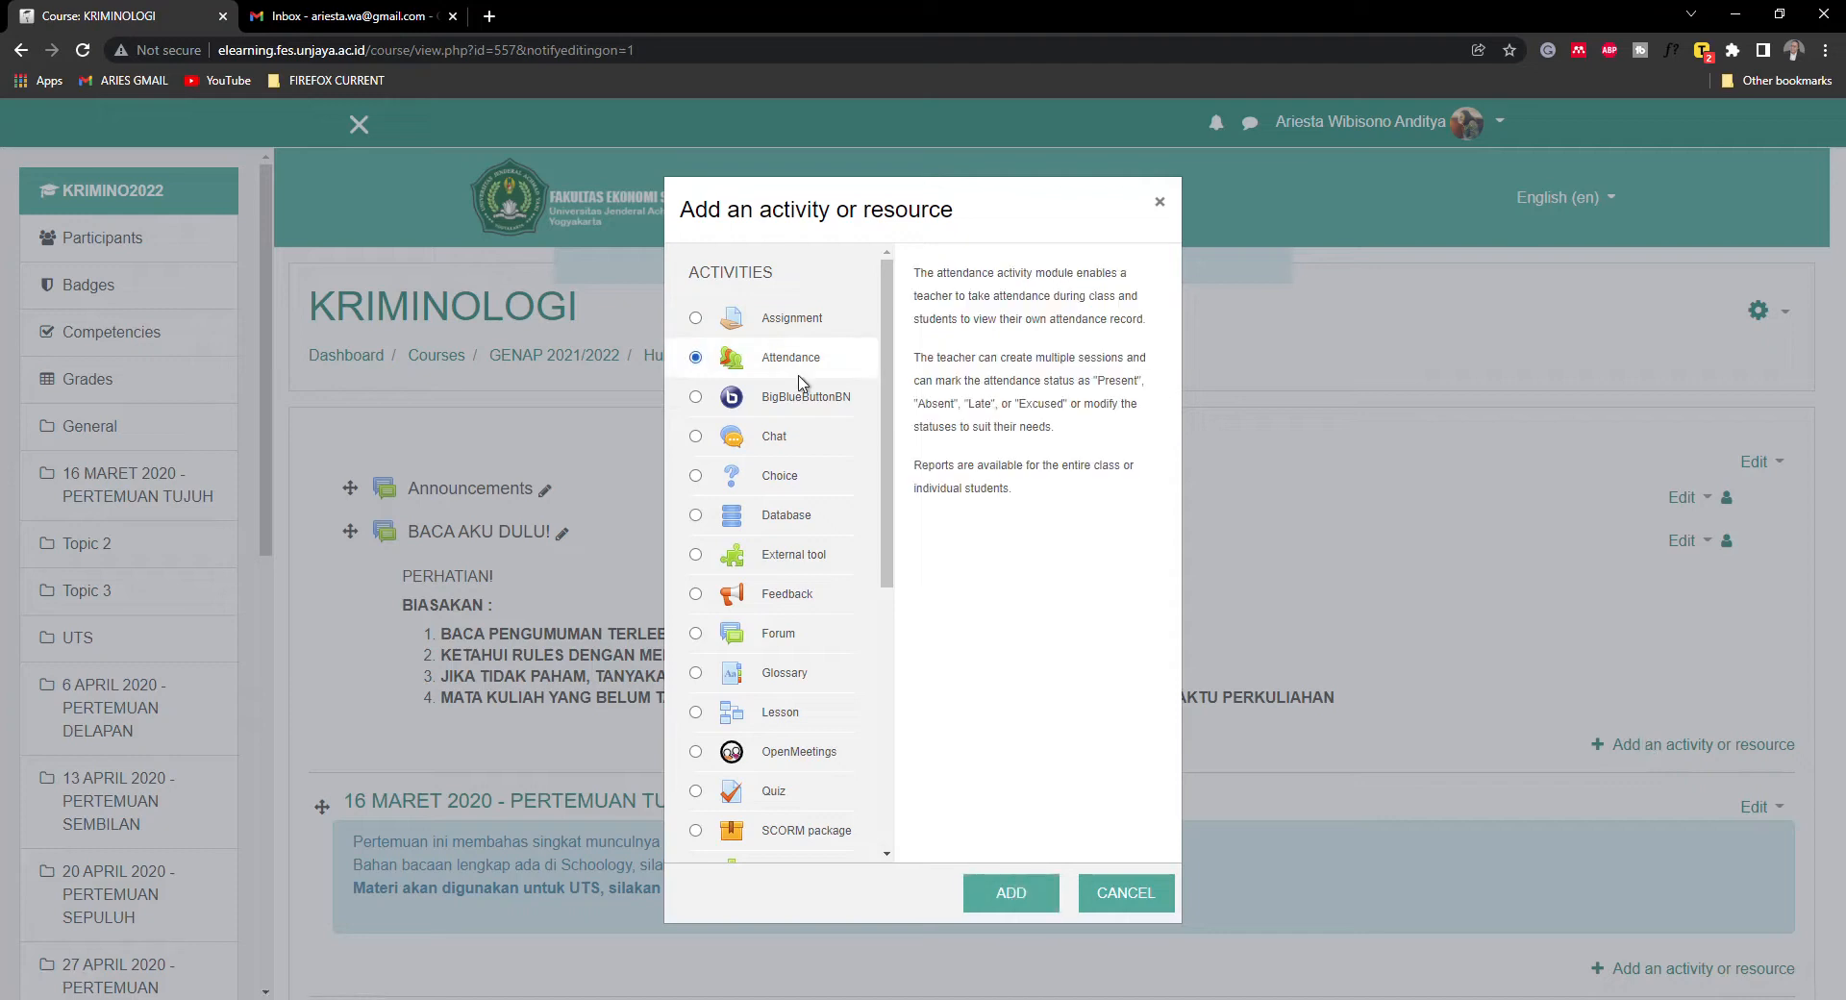
left_click(1004, 896)
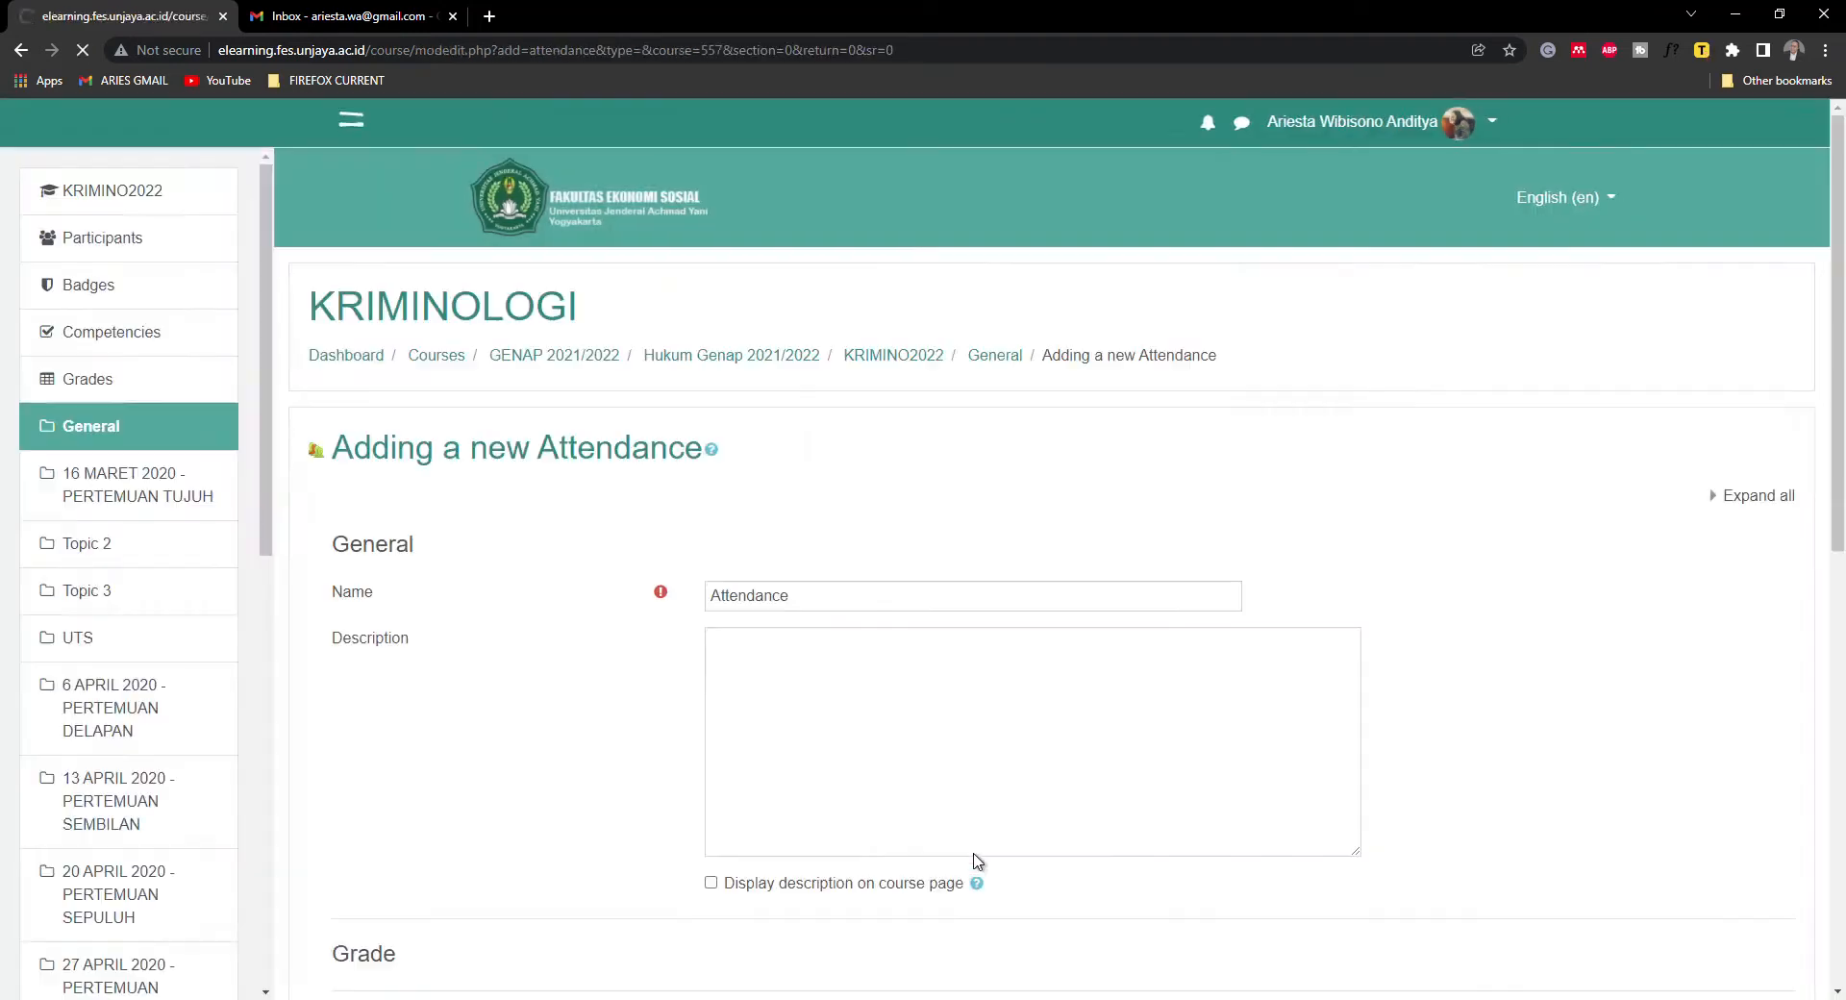
left_click_drag(813, 597, 555, 590)
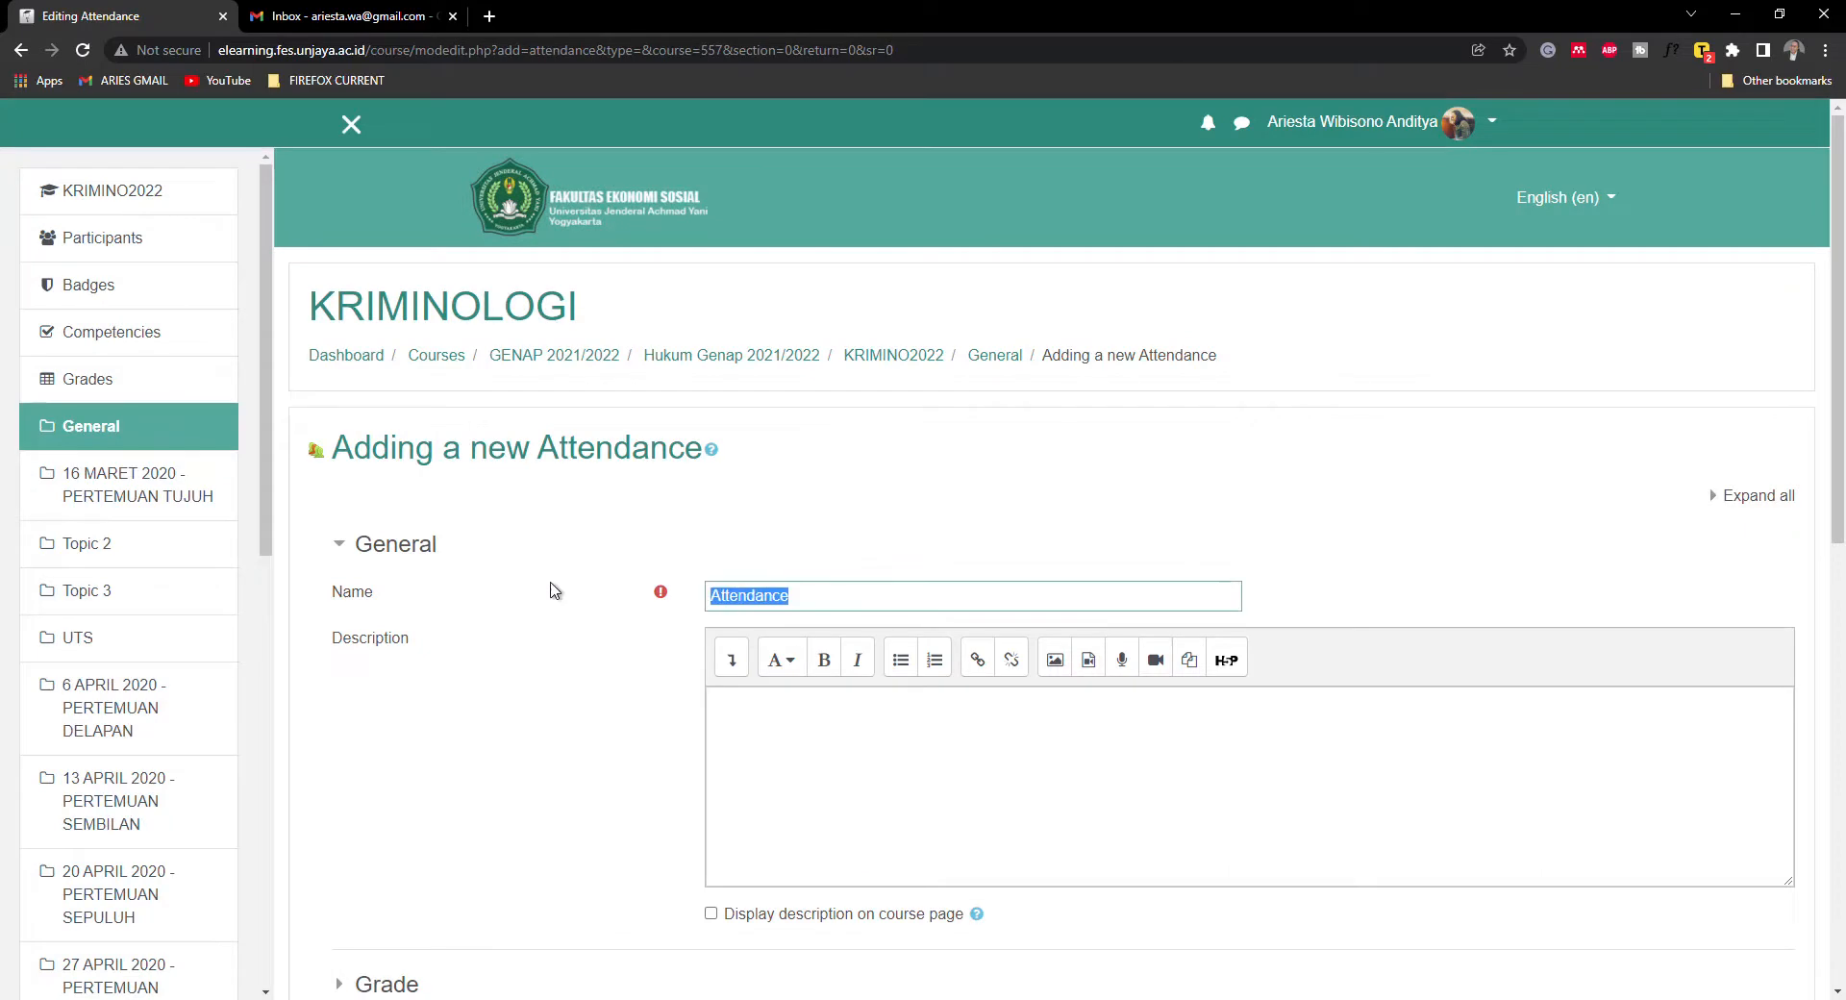
type("kehadiran Kriminologi")
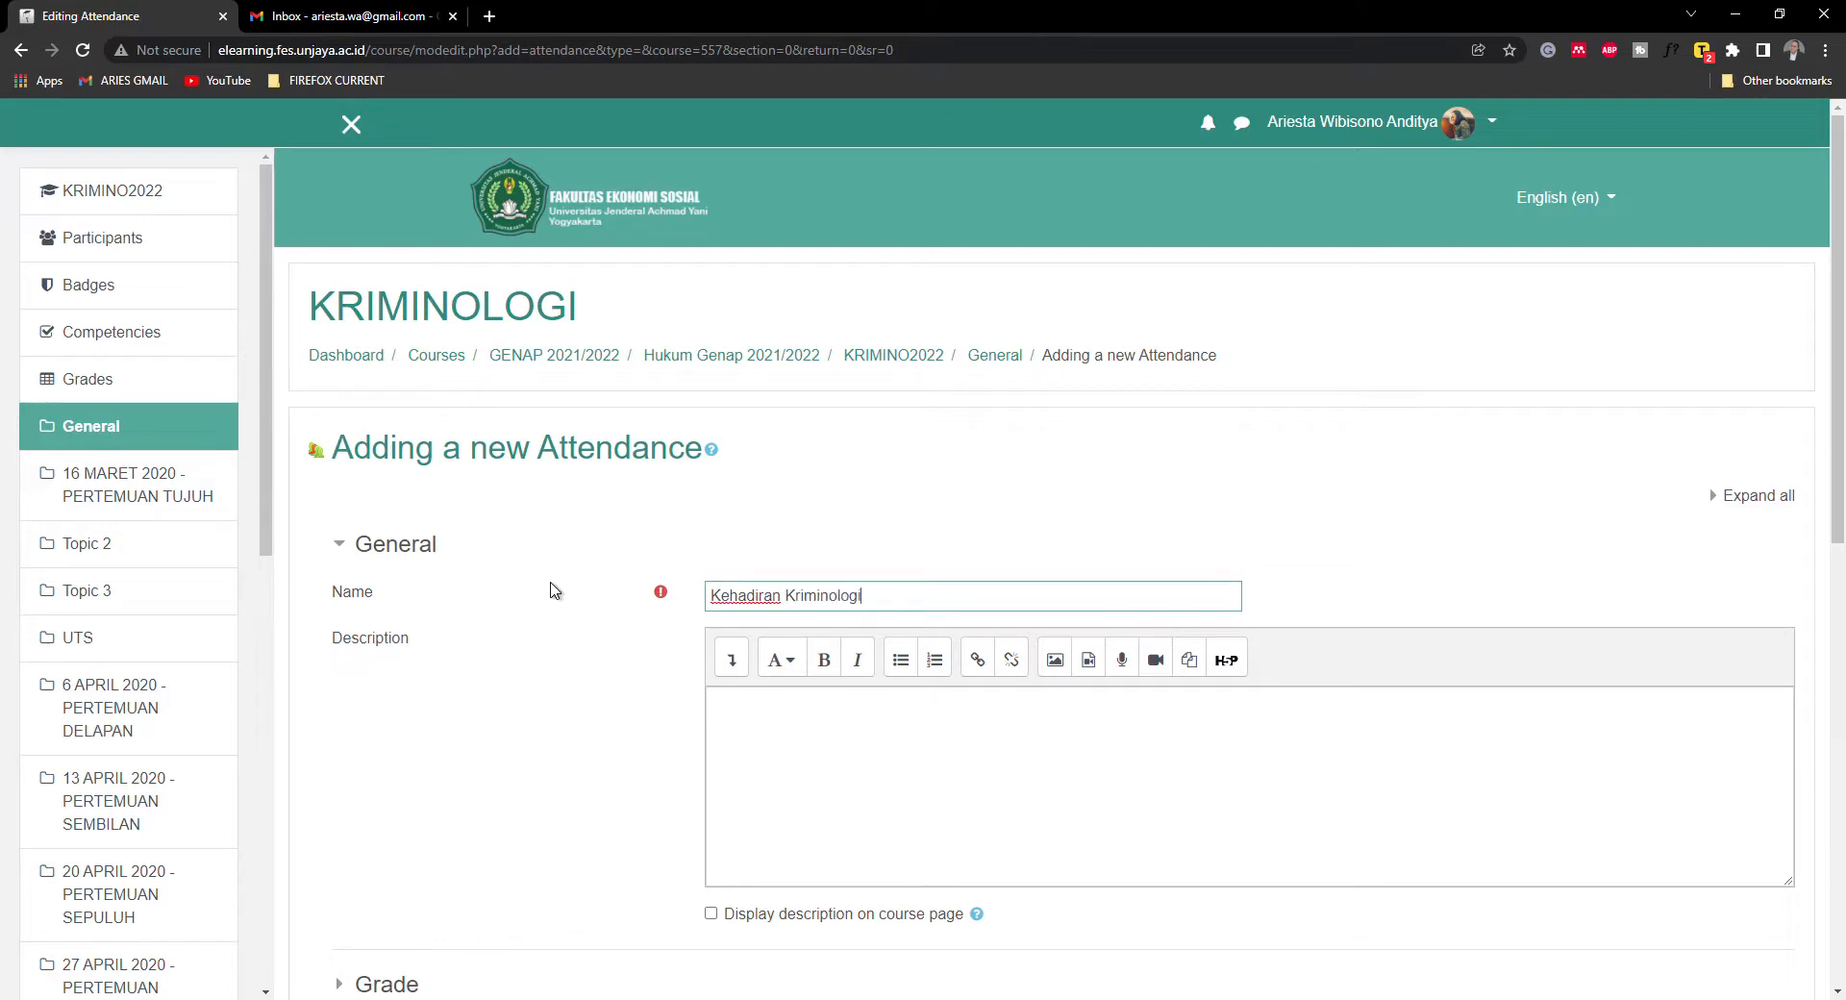
scroll(635, 670, "down", 3)
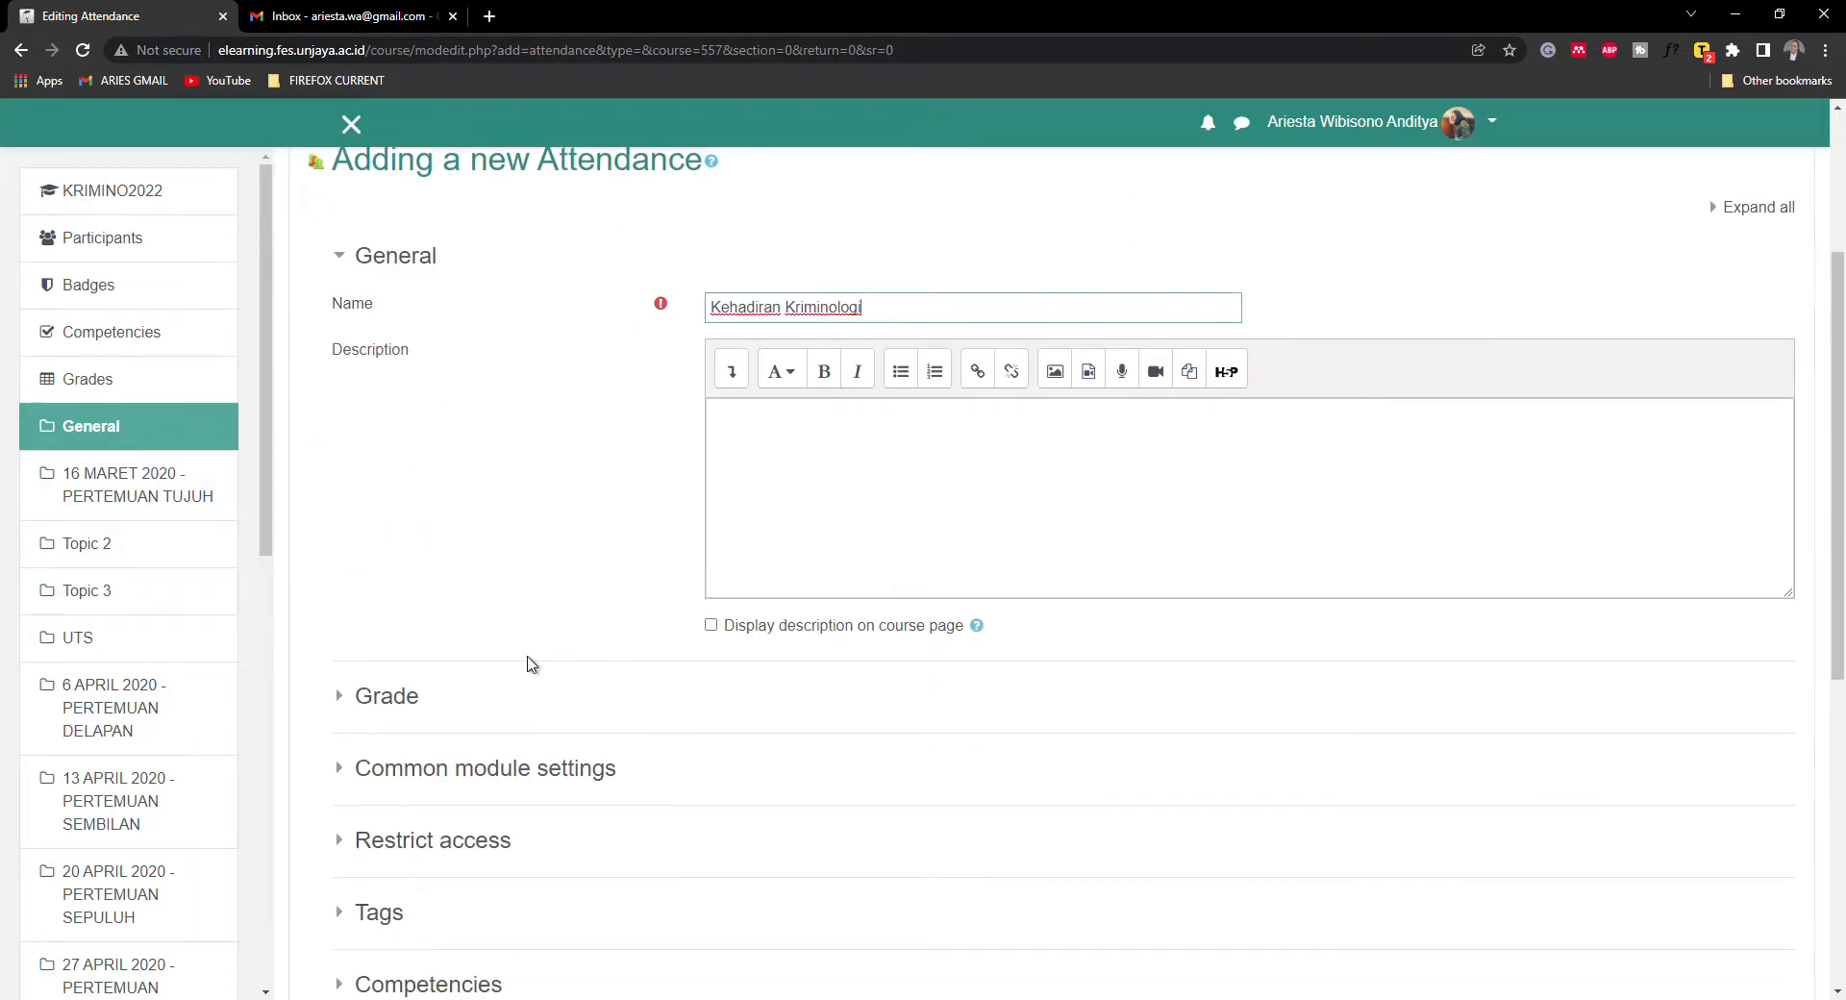
scroll(450, 690, "down", 3)
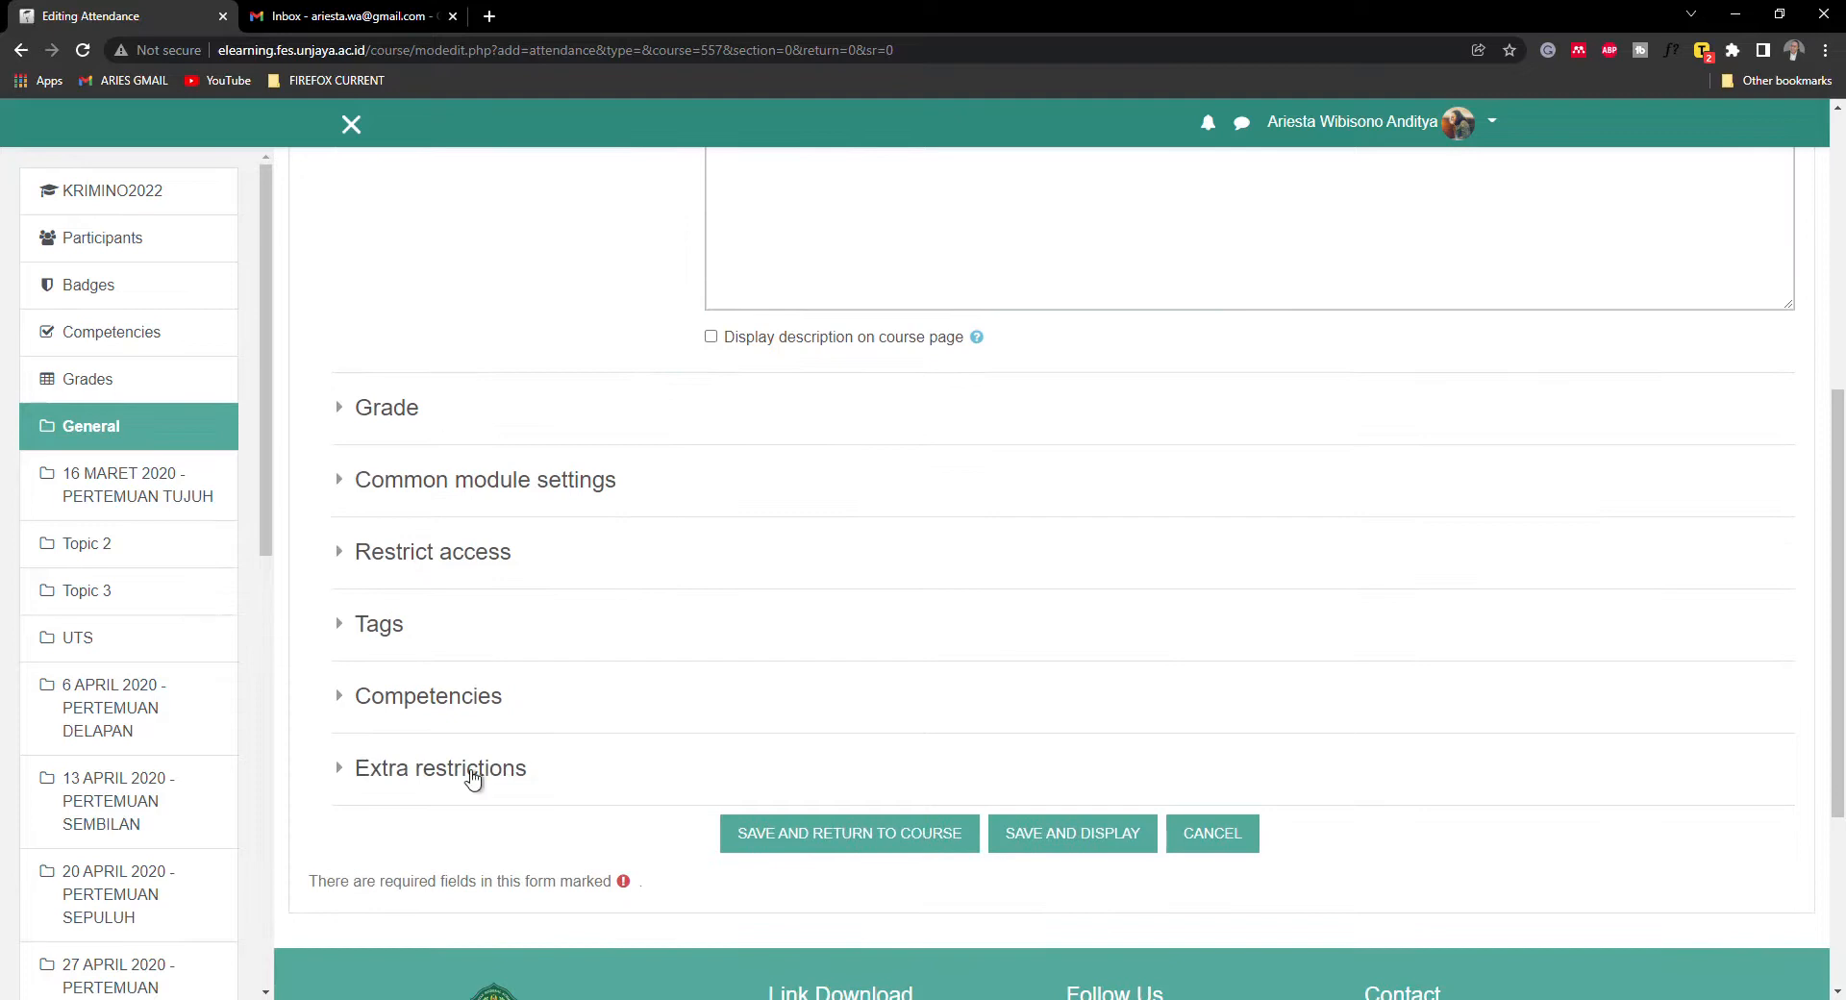
left_click(913, 846)
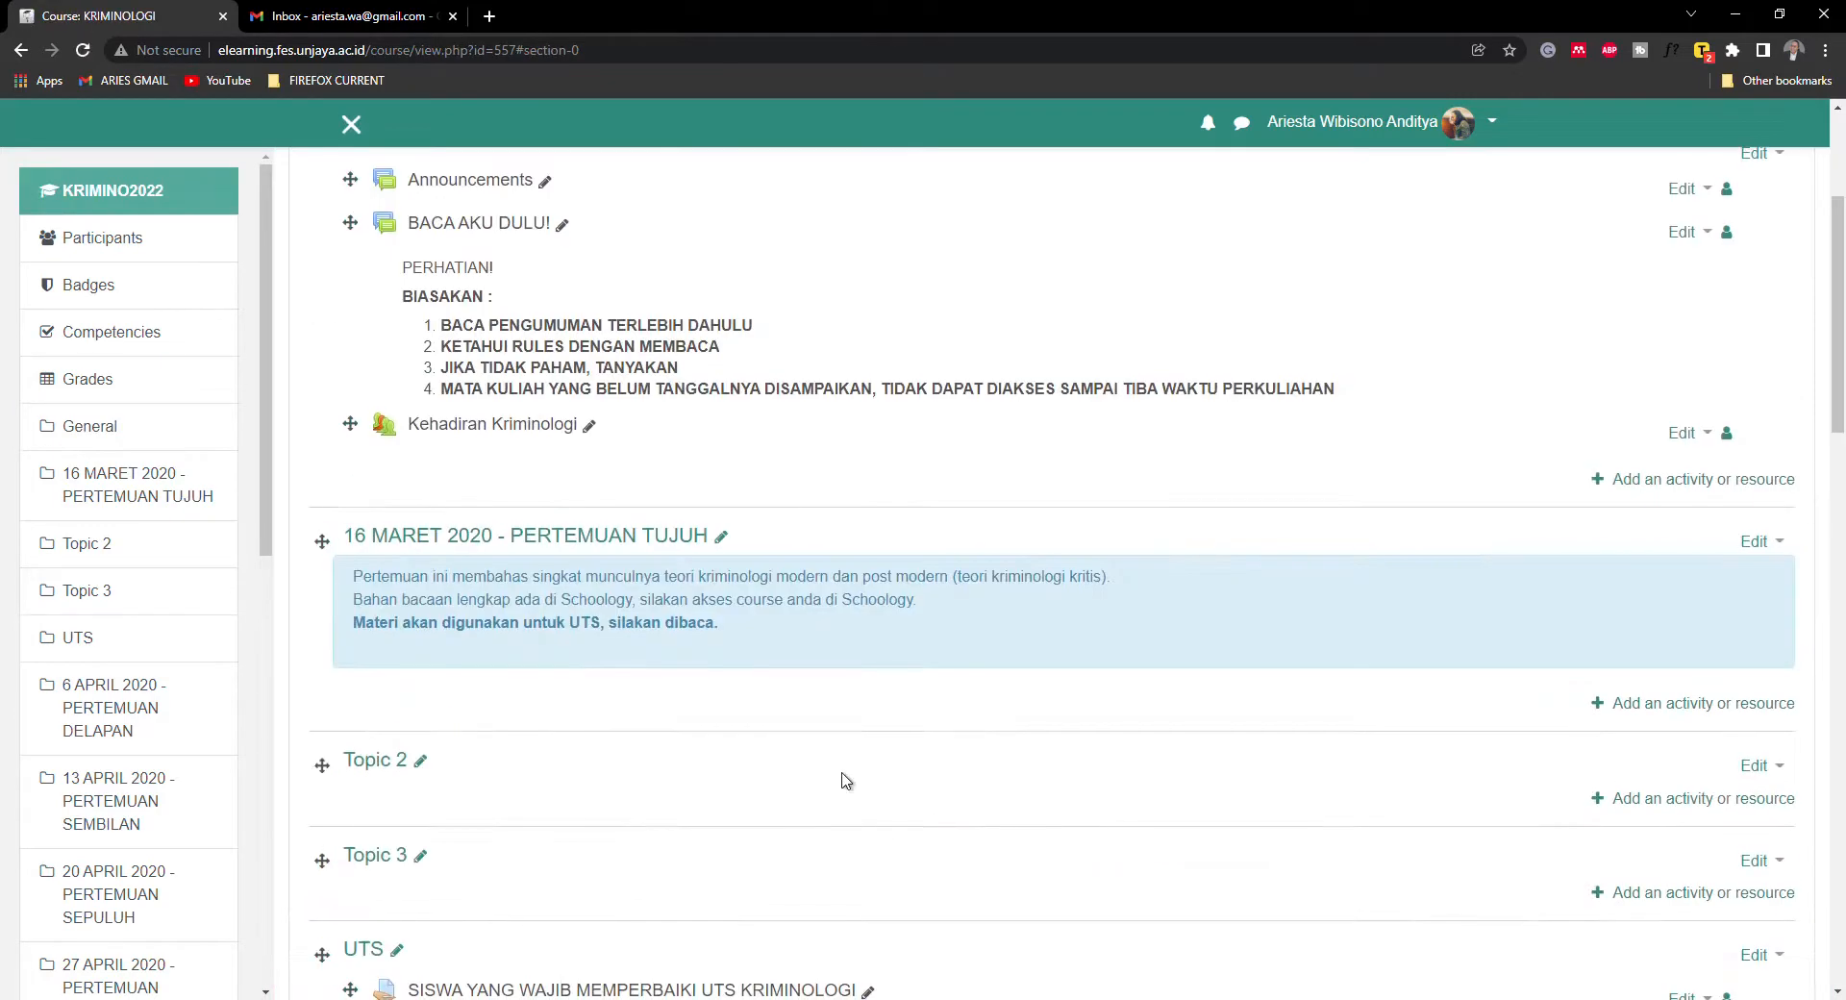
- Start a new session in the Kehadiran Kriminologi attendance activity and set its date to 9 February 2022
scroll(843, 779, "up", 3)
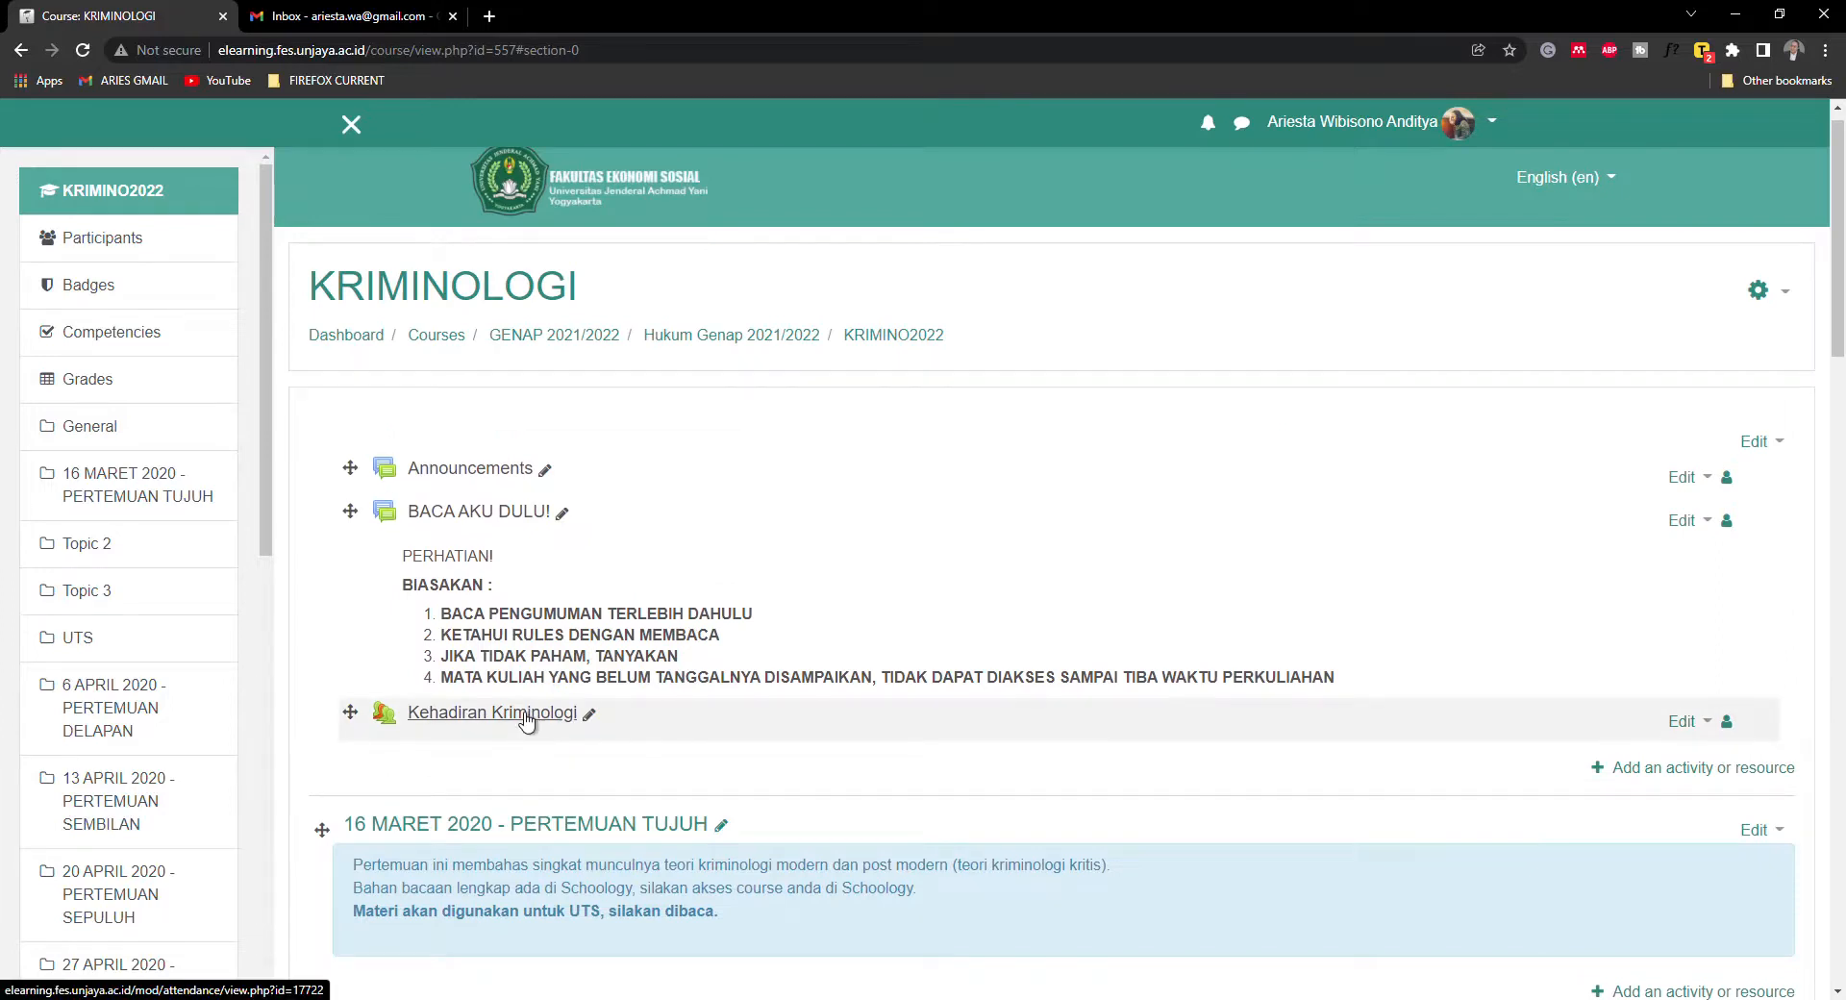
left_click(527, 719)
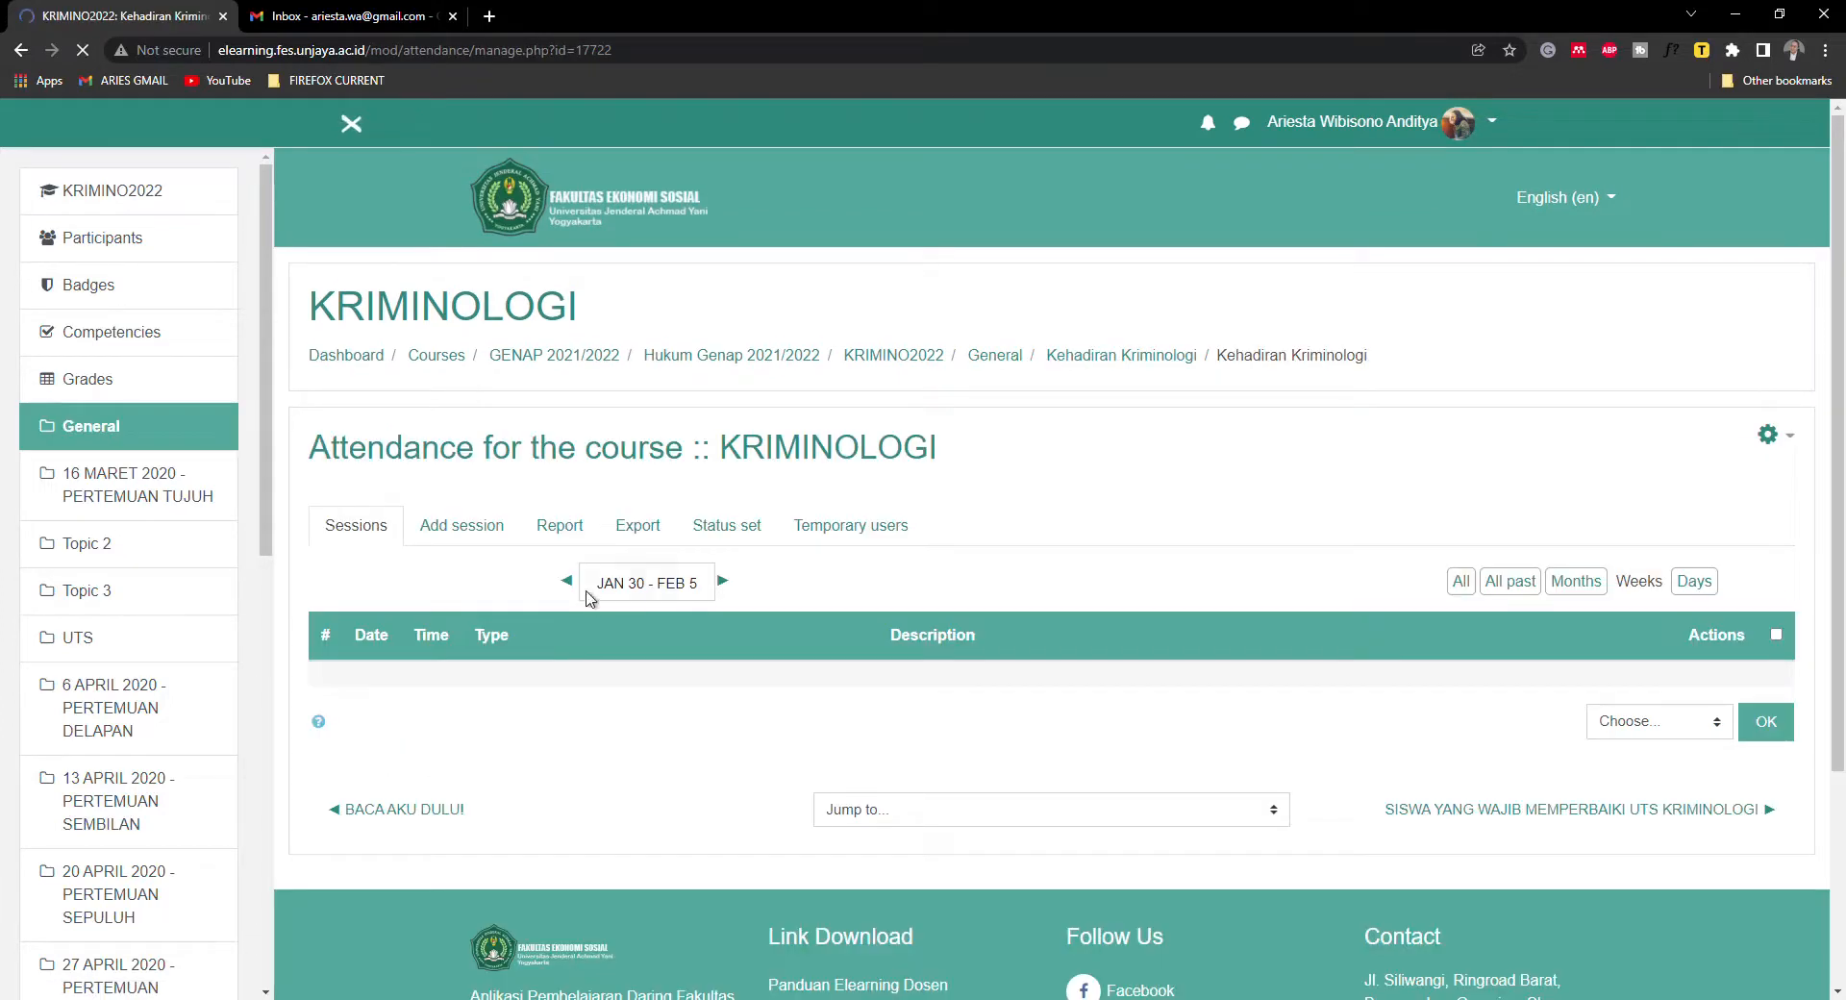
left_click(452, 527)
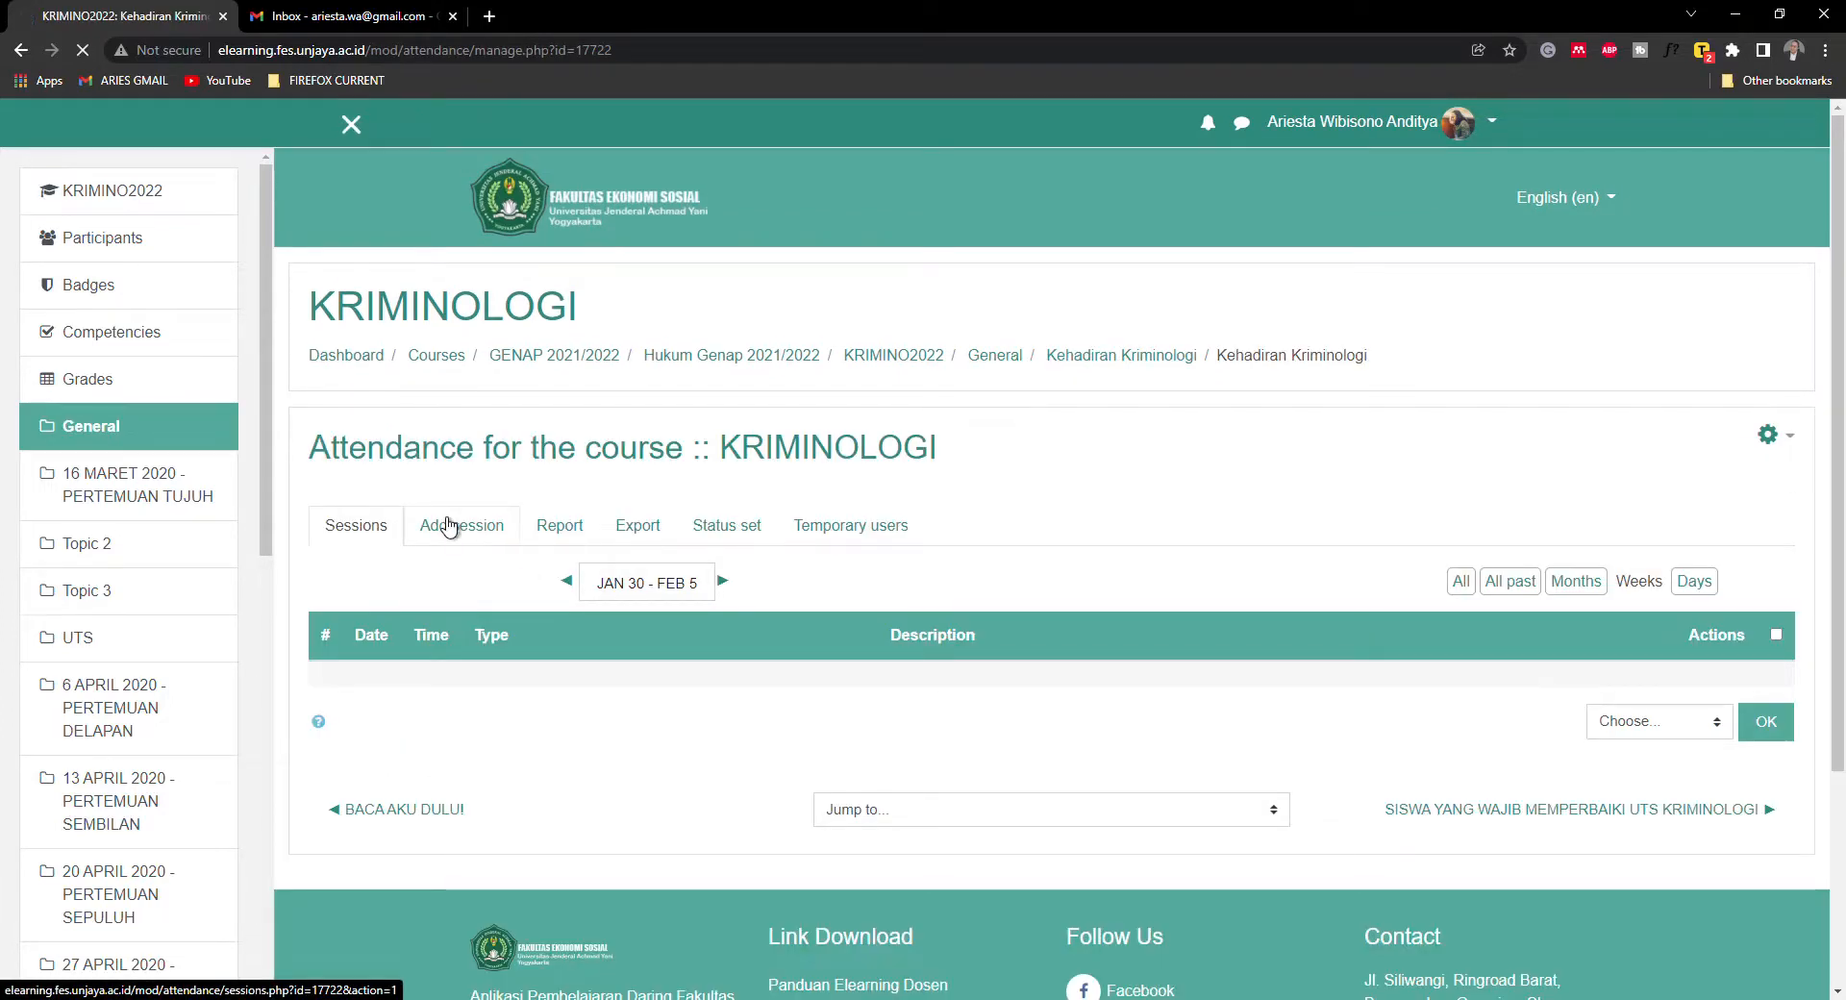
scroll(1124, 509, "down", 4)
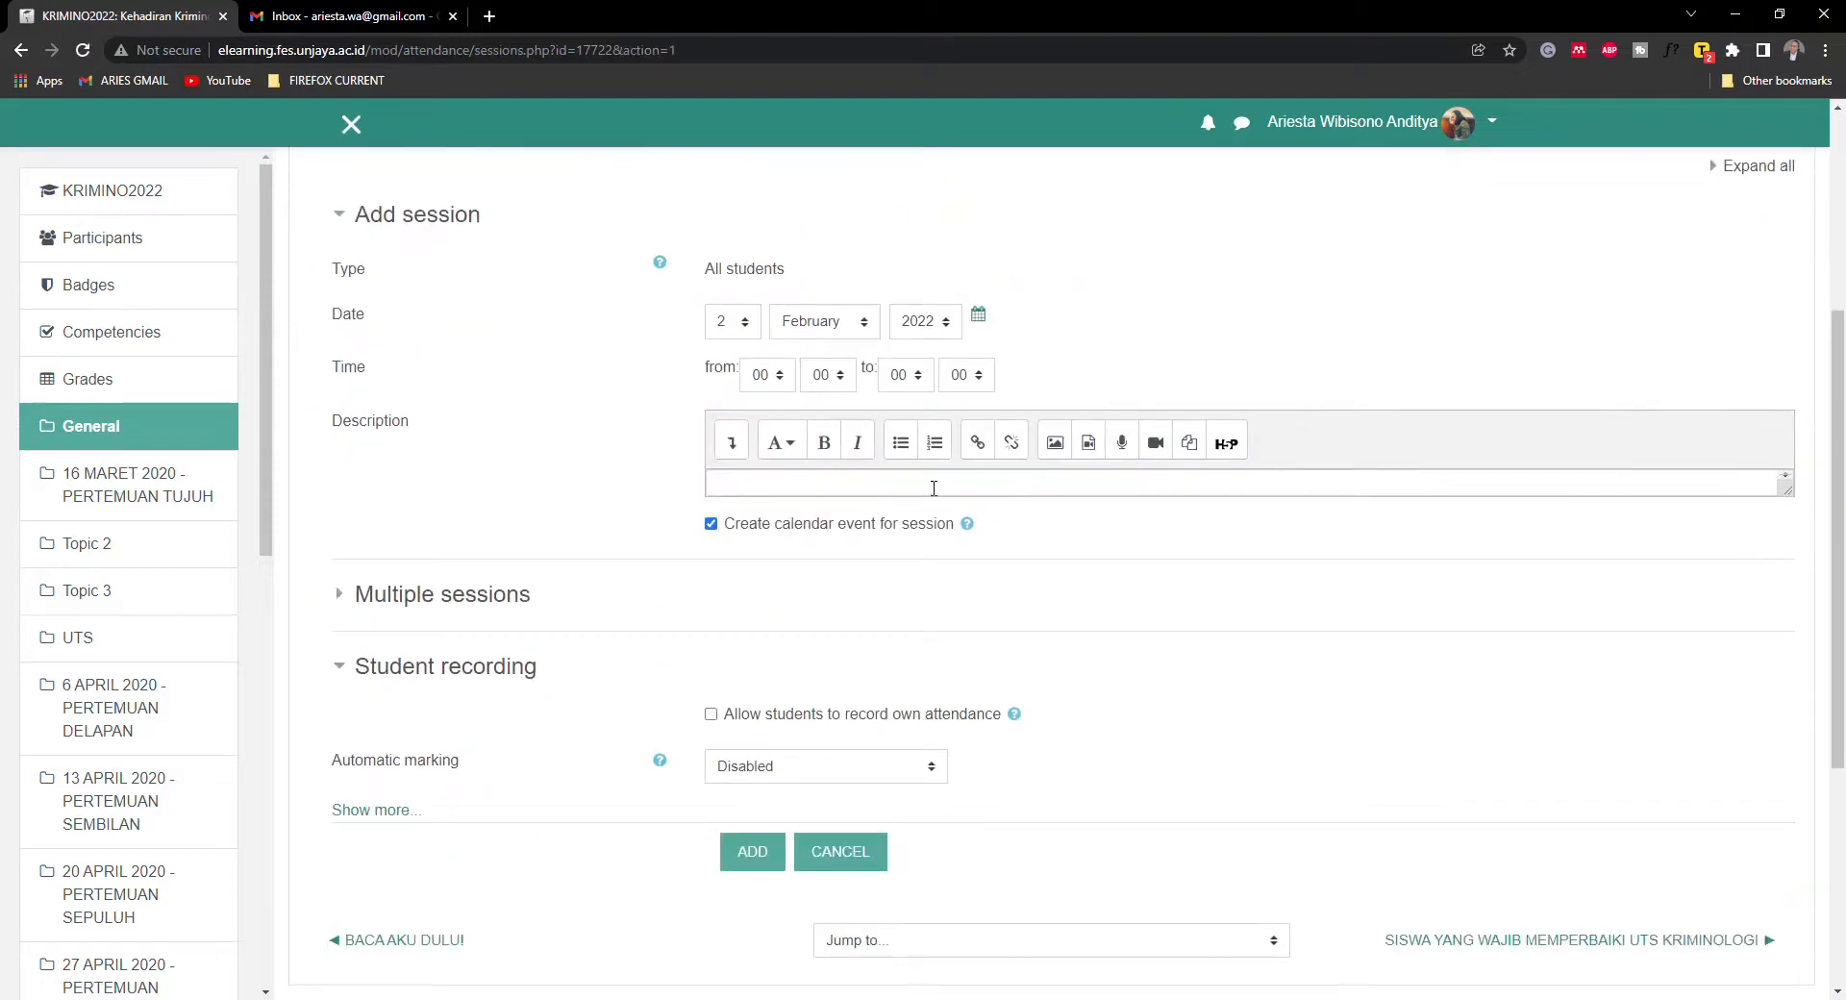
left_click(738, 323)
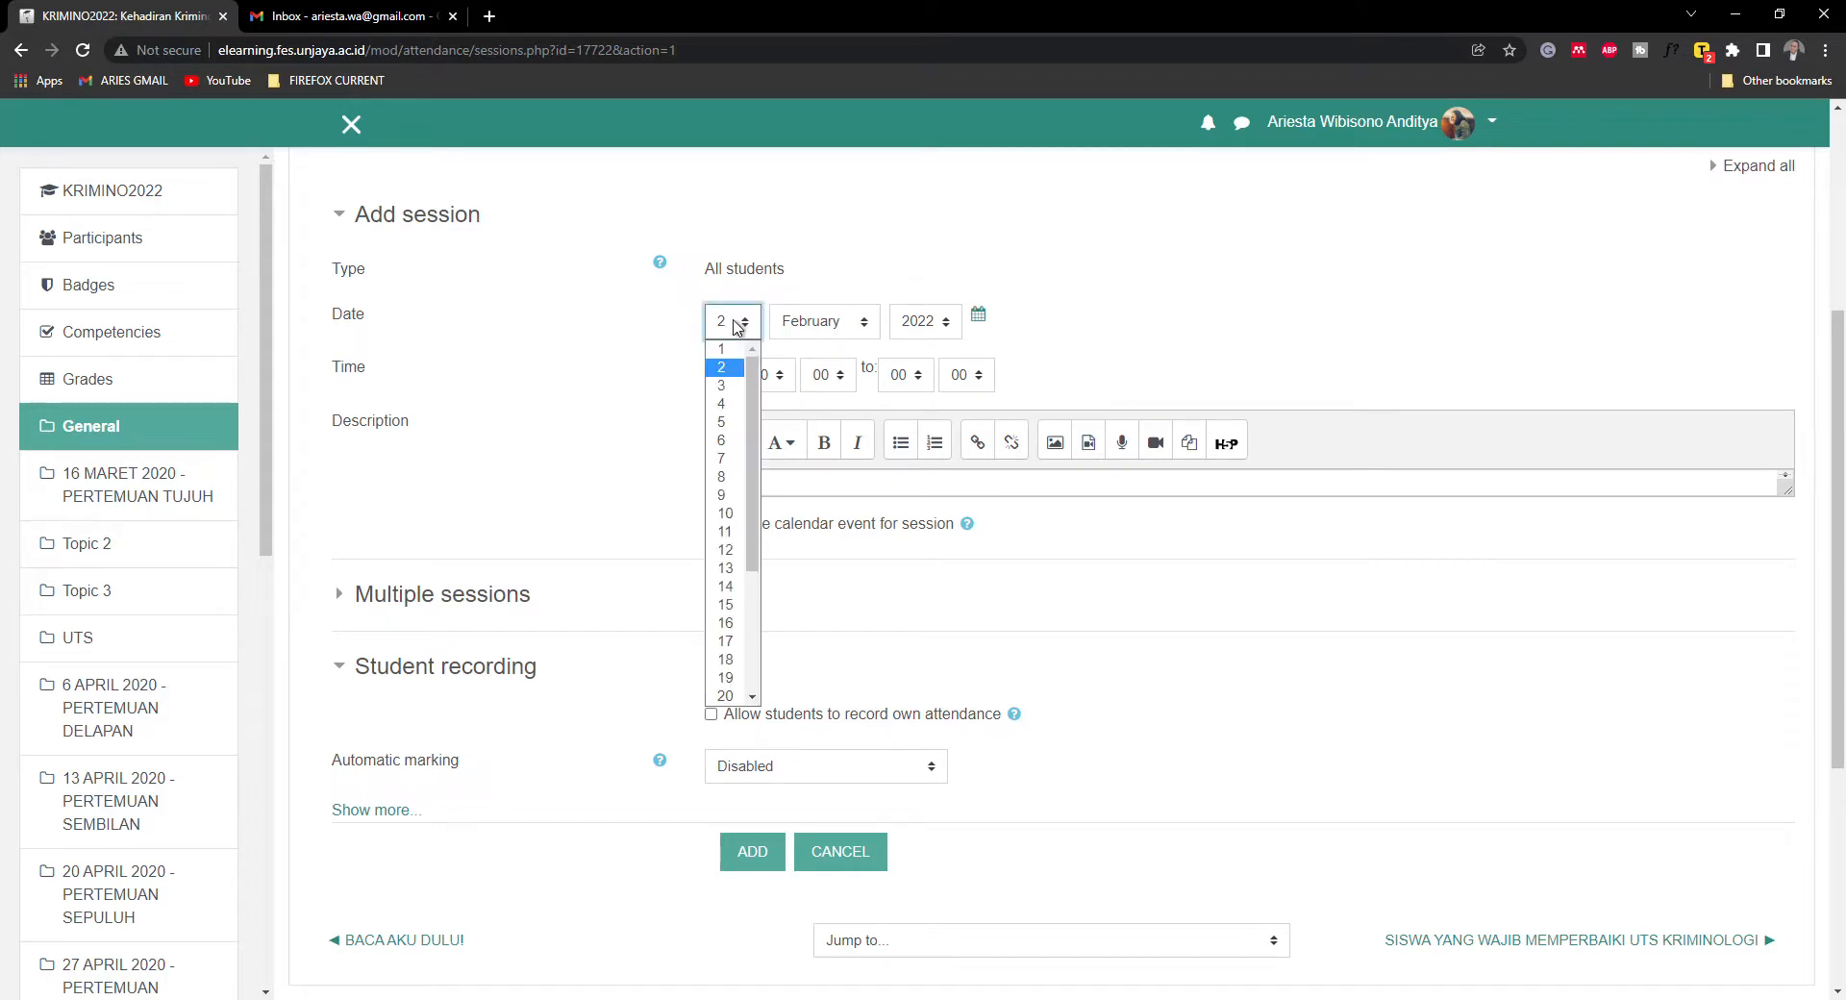
left_click(727, 494)
- Set the session time from 08:00 to 09:40 and enter the description Kehadiran Kriminologi
left_click(766, 375)
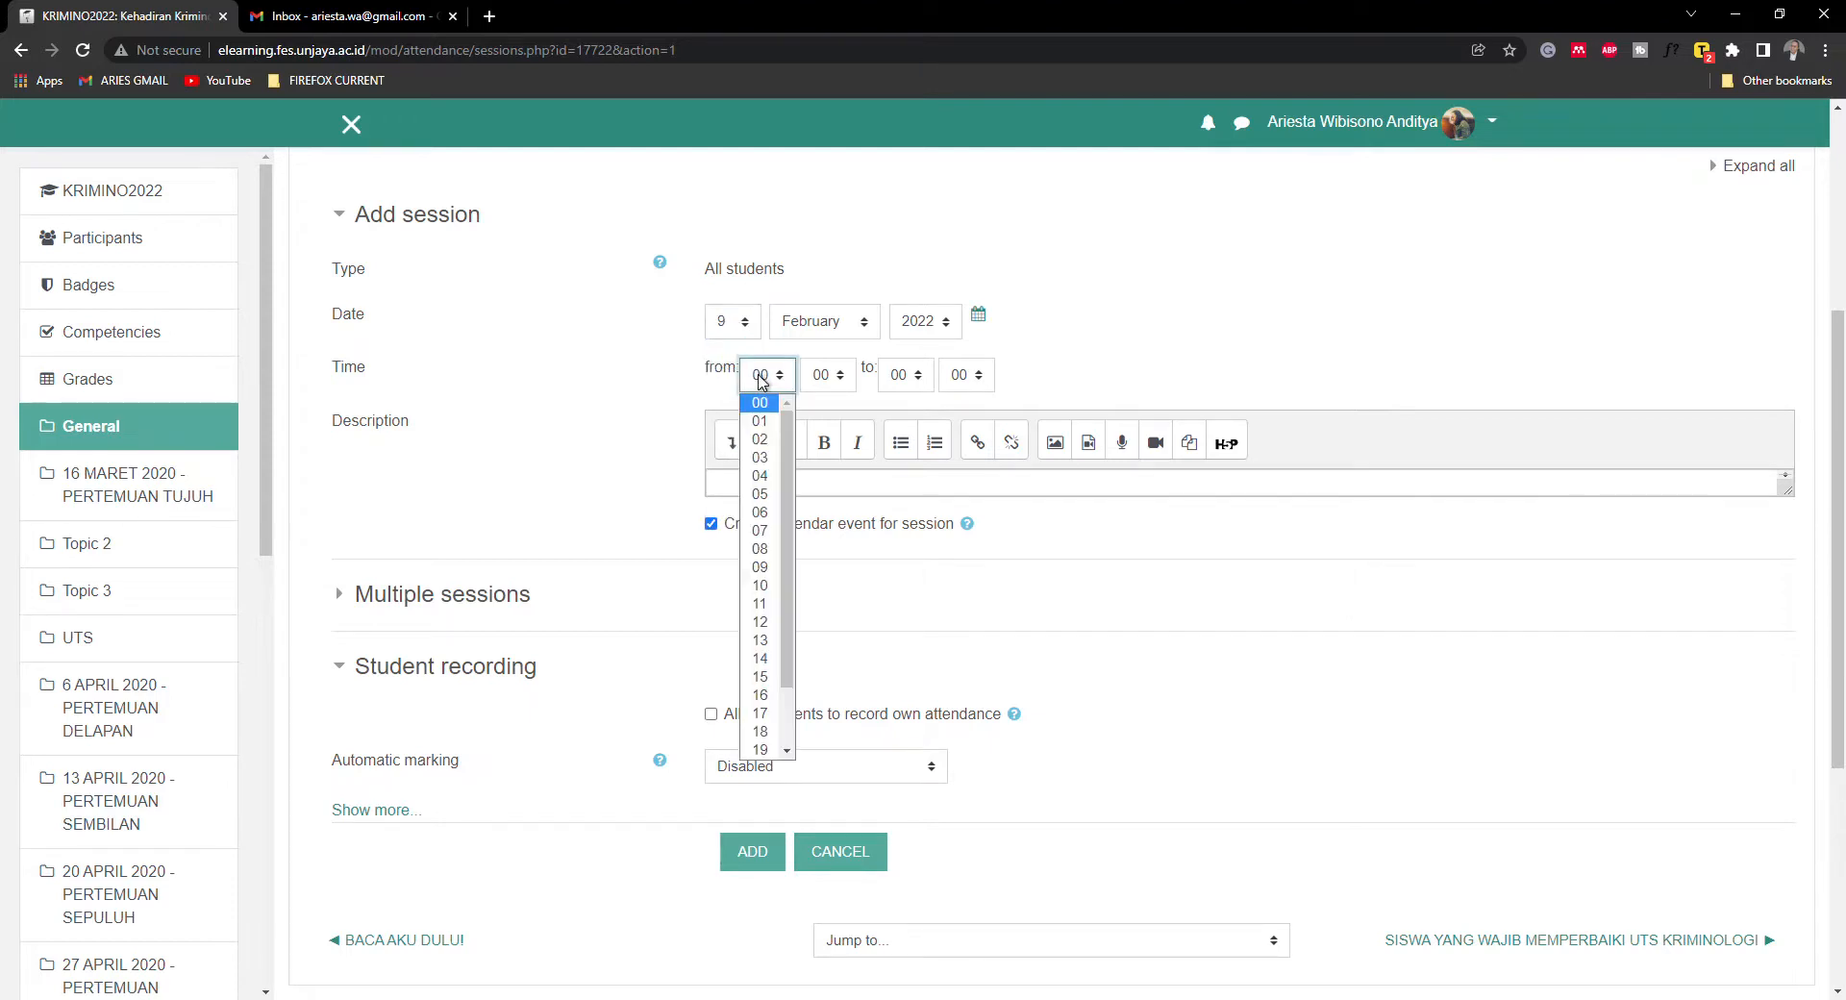
left_click(756, 506)
left_click(899, 375)
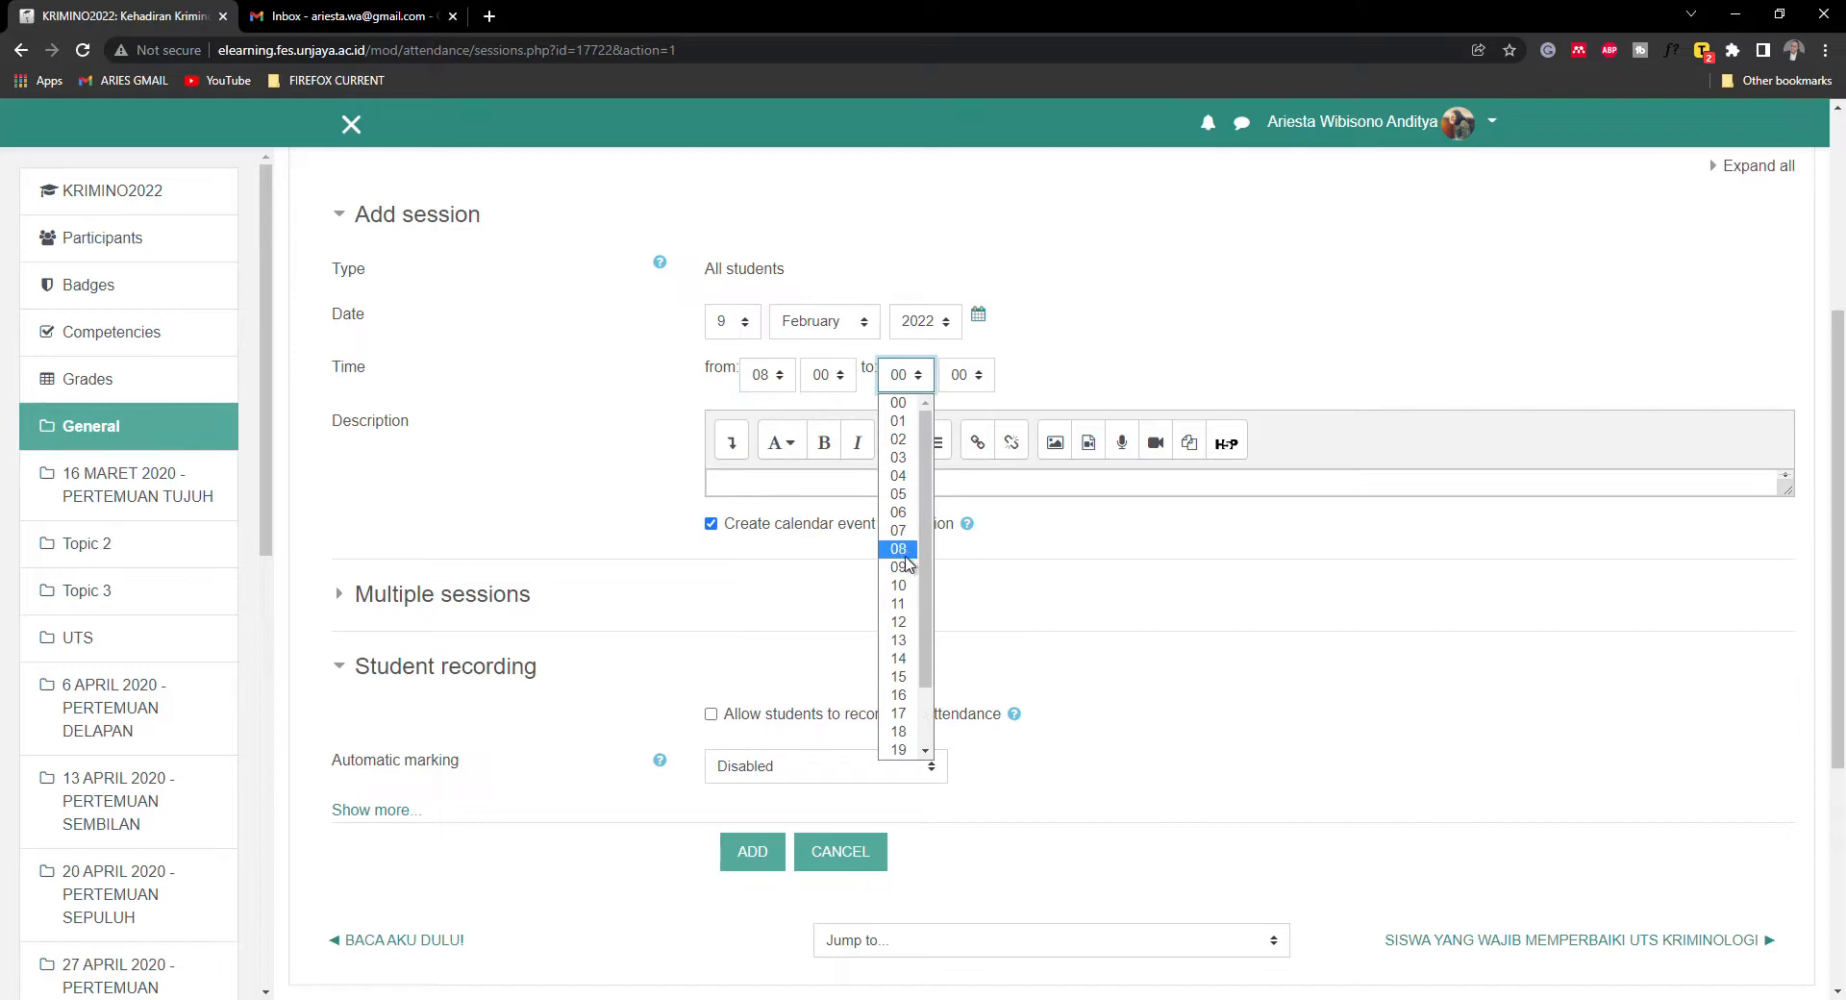
left_click(904, 571)
left_click(957, 375)
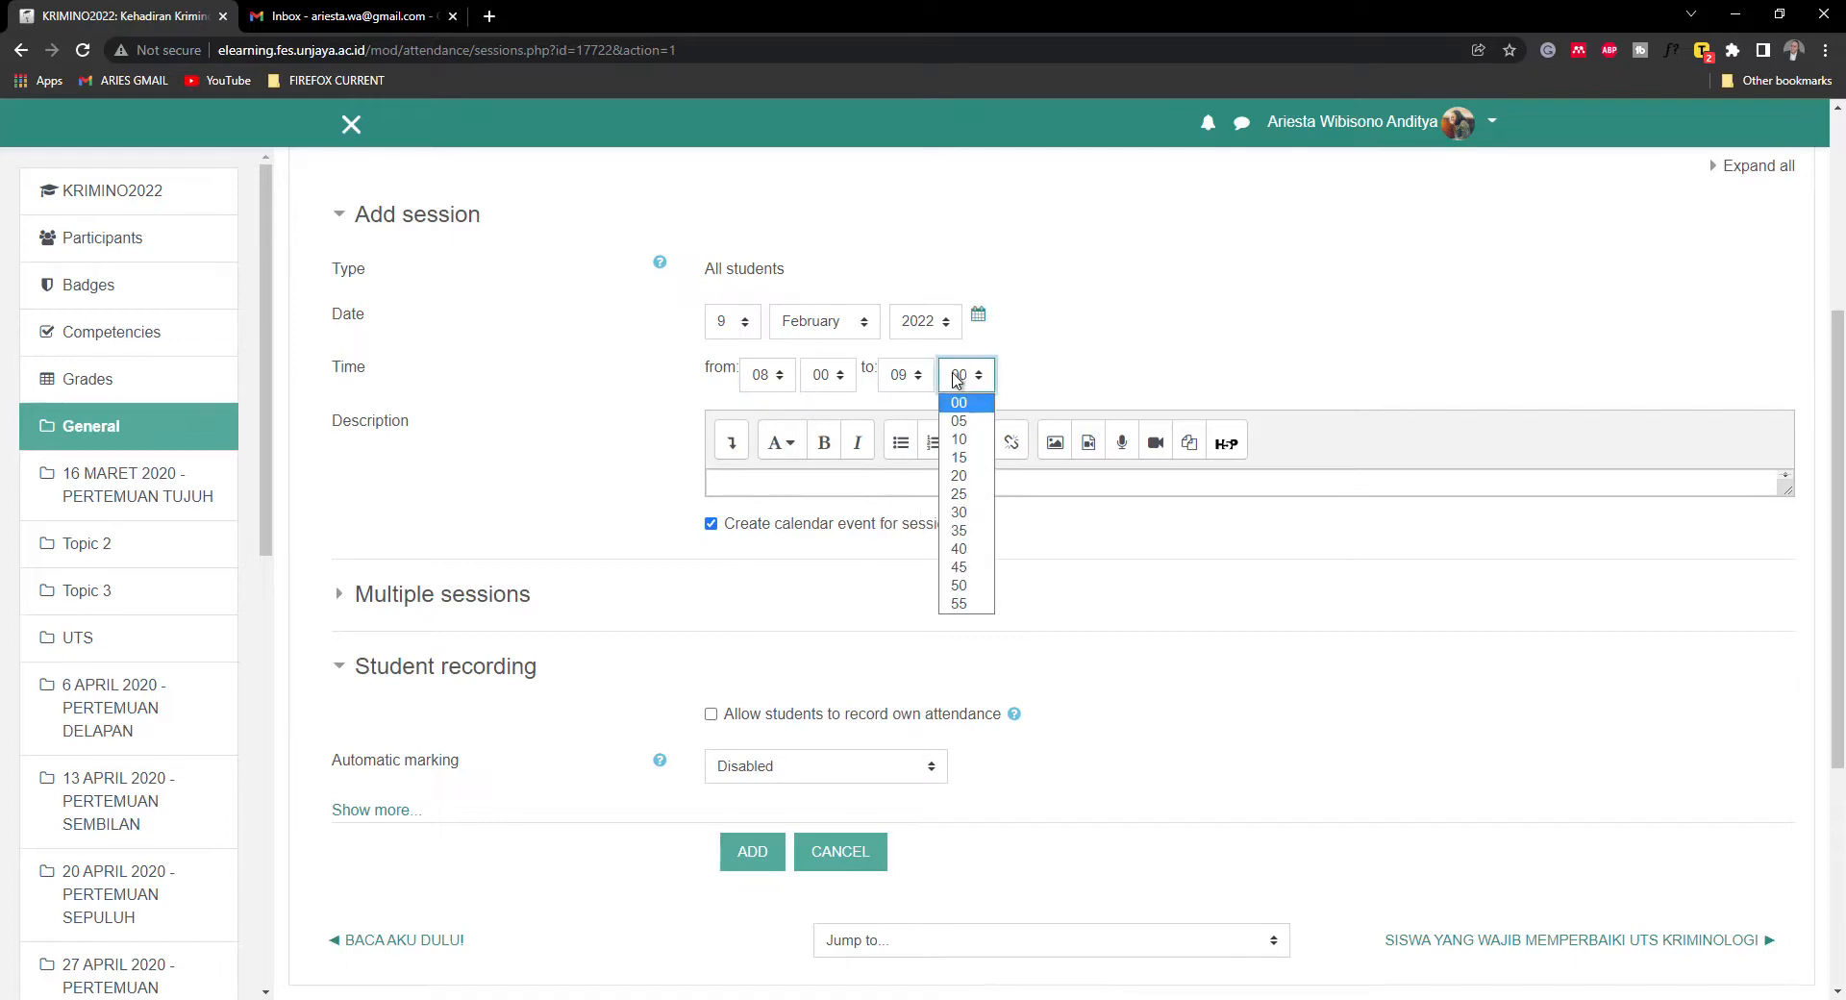
left_click(958, 548)
left_click(871, 484)
type("Kehadiran Krimin")
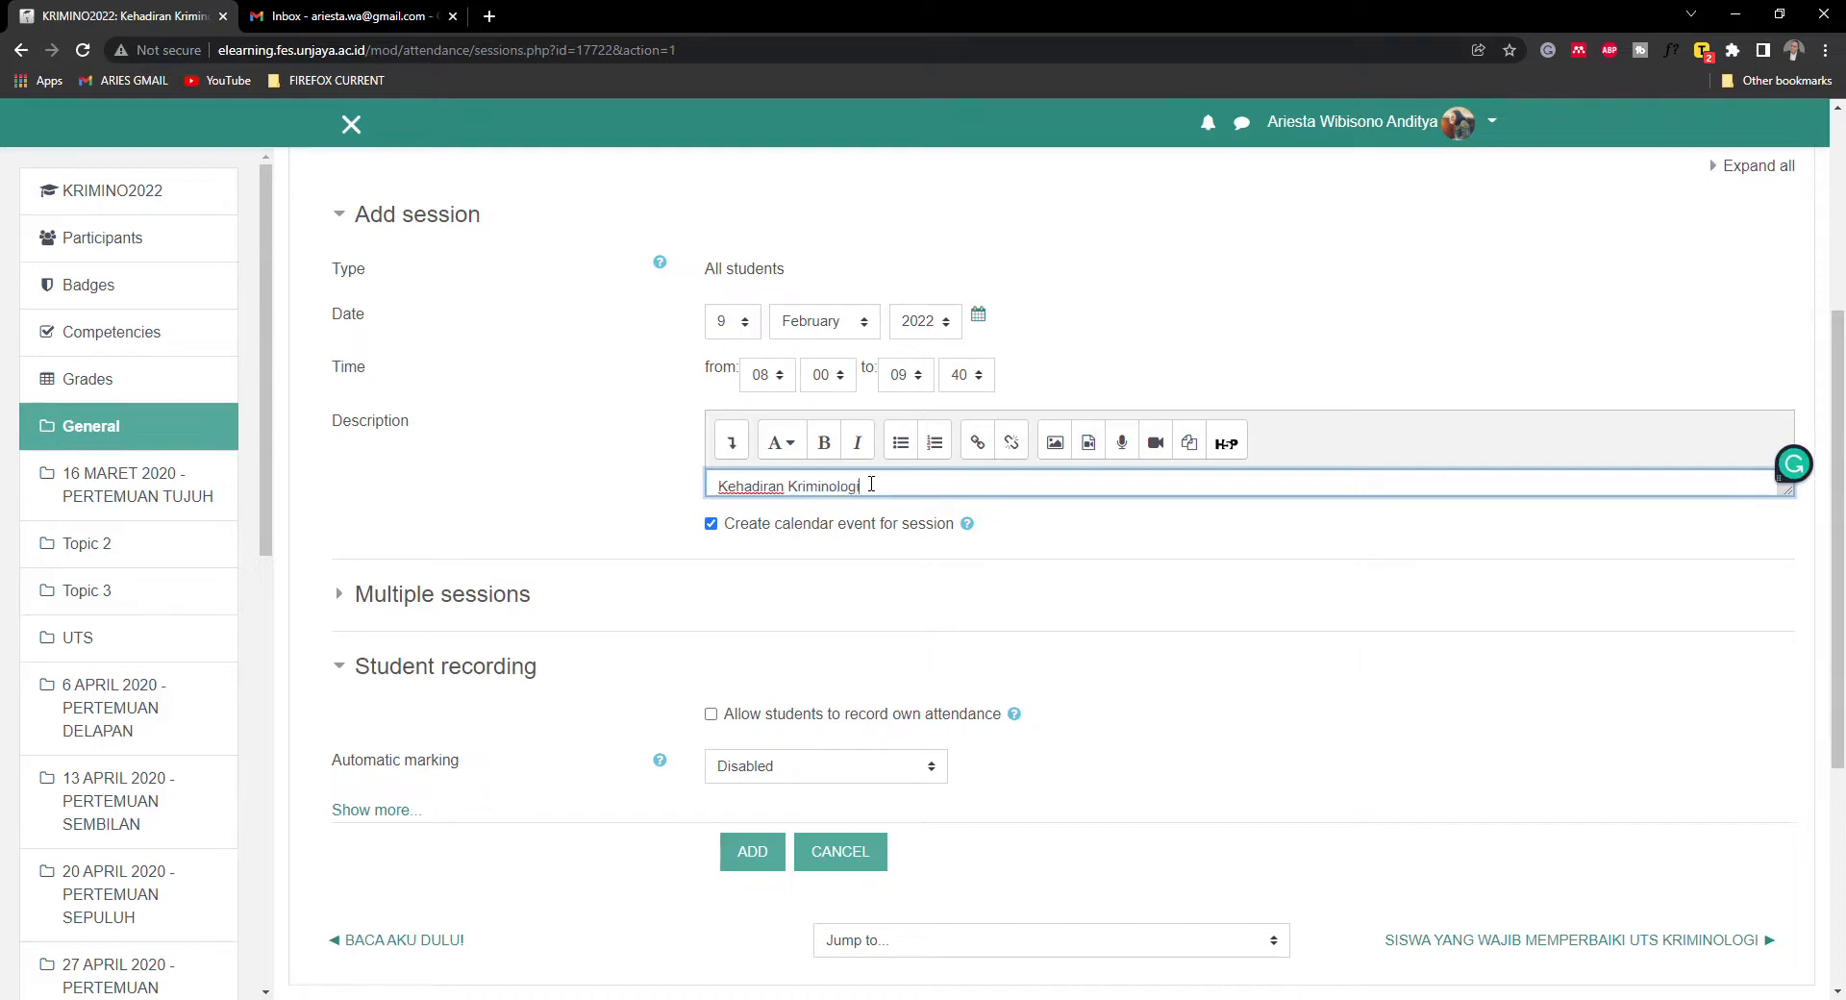
type("ologi")
- Repeat the session every week on Wednesday until 30 July 2022
left_click(360, 596)
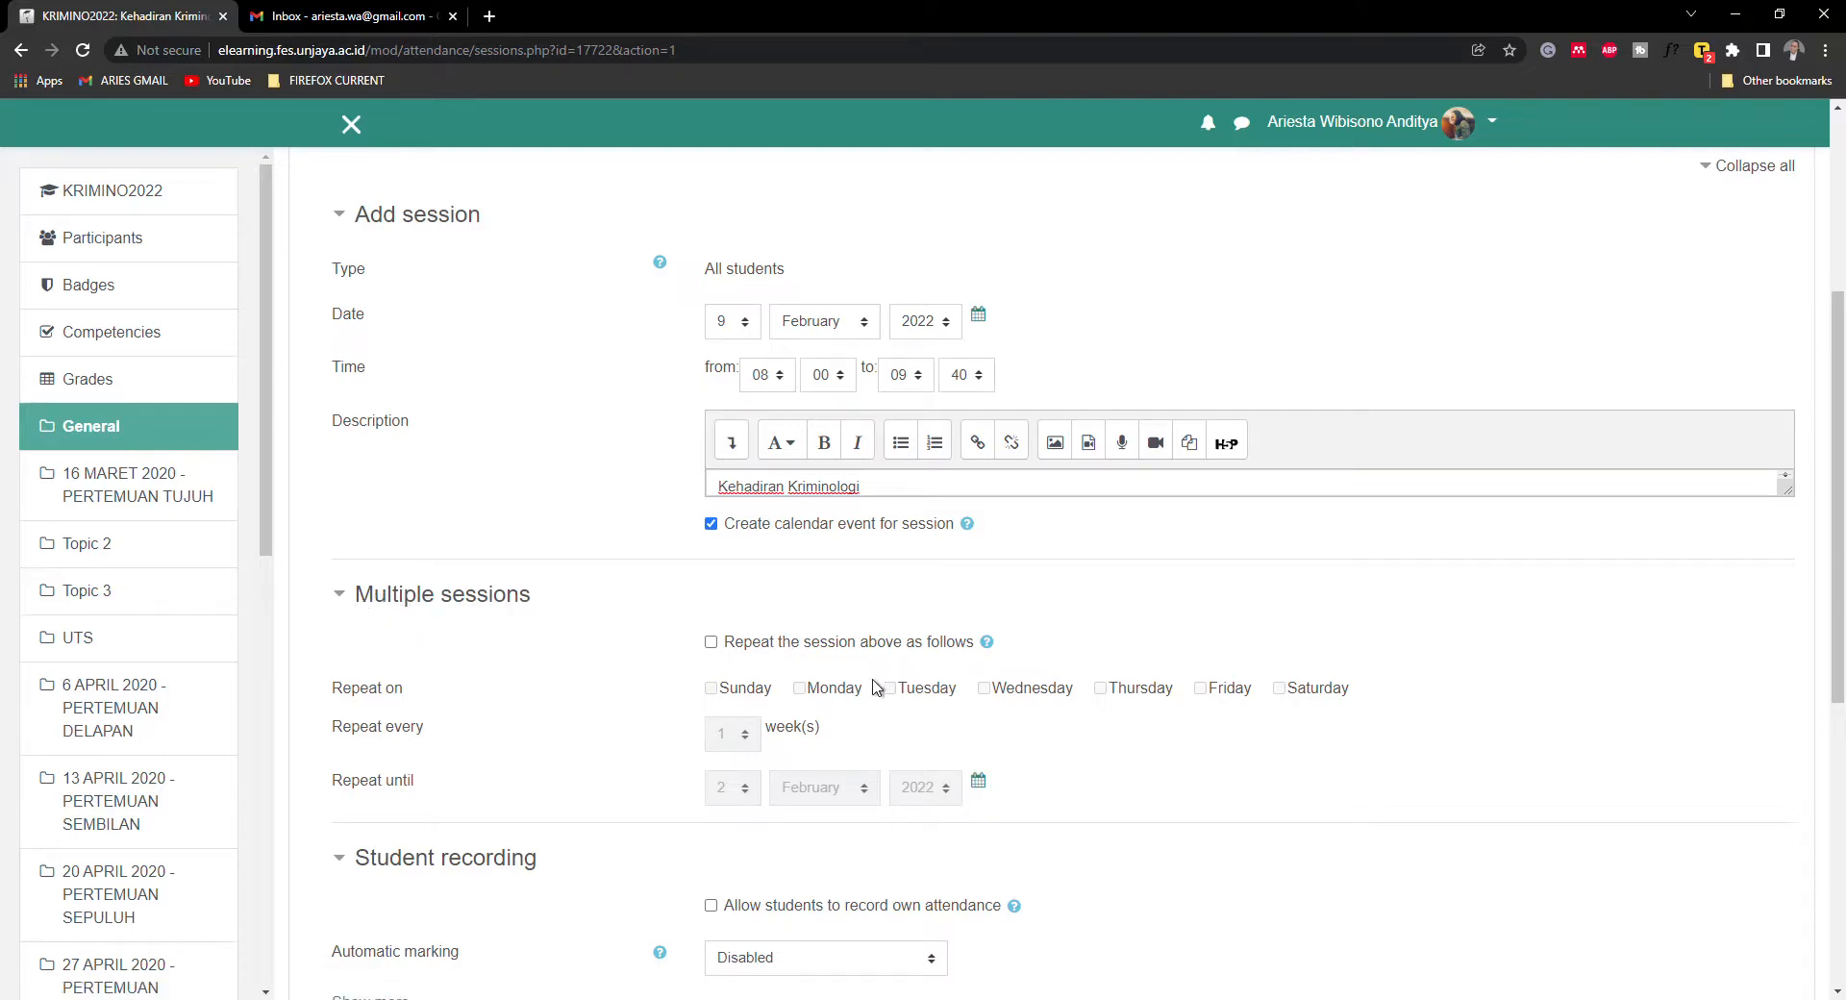
left_click(712, 642)
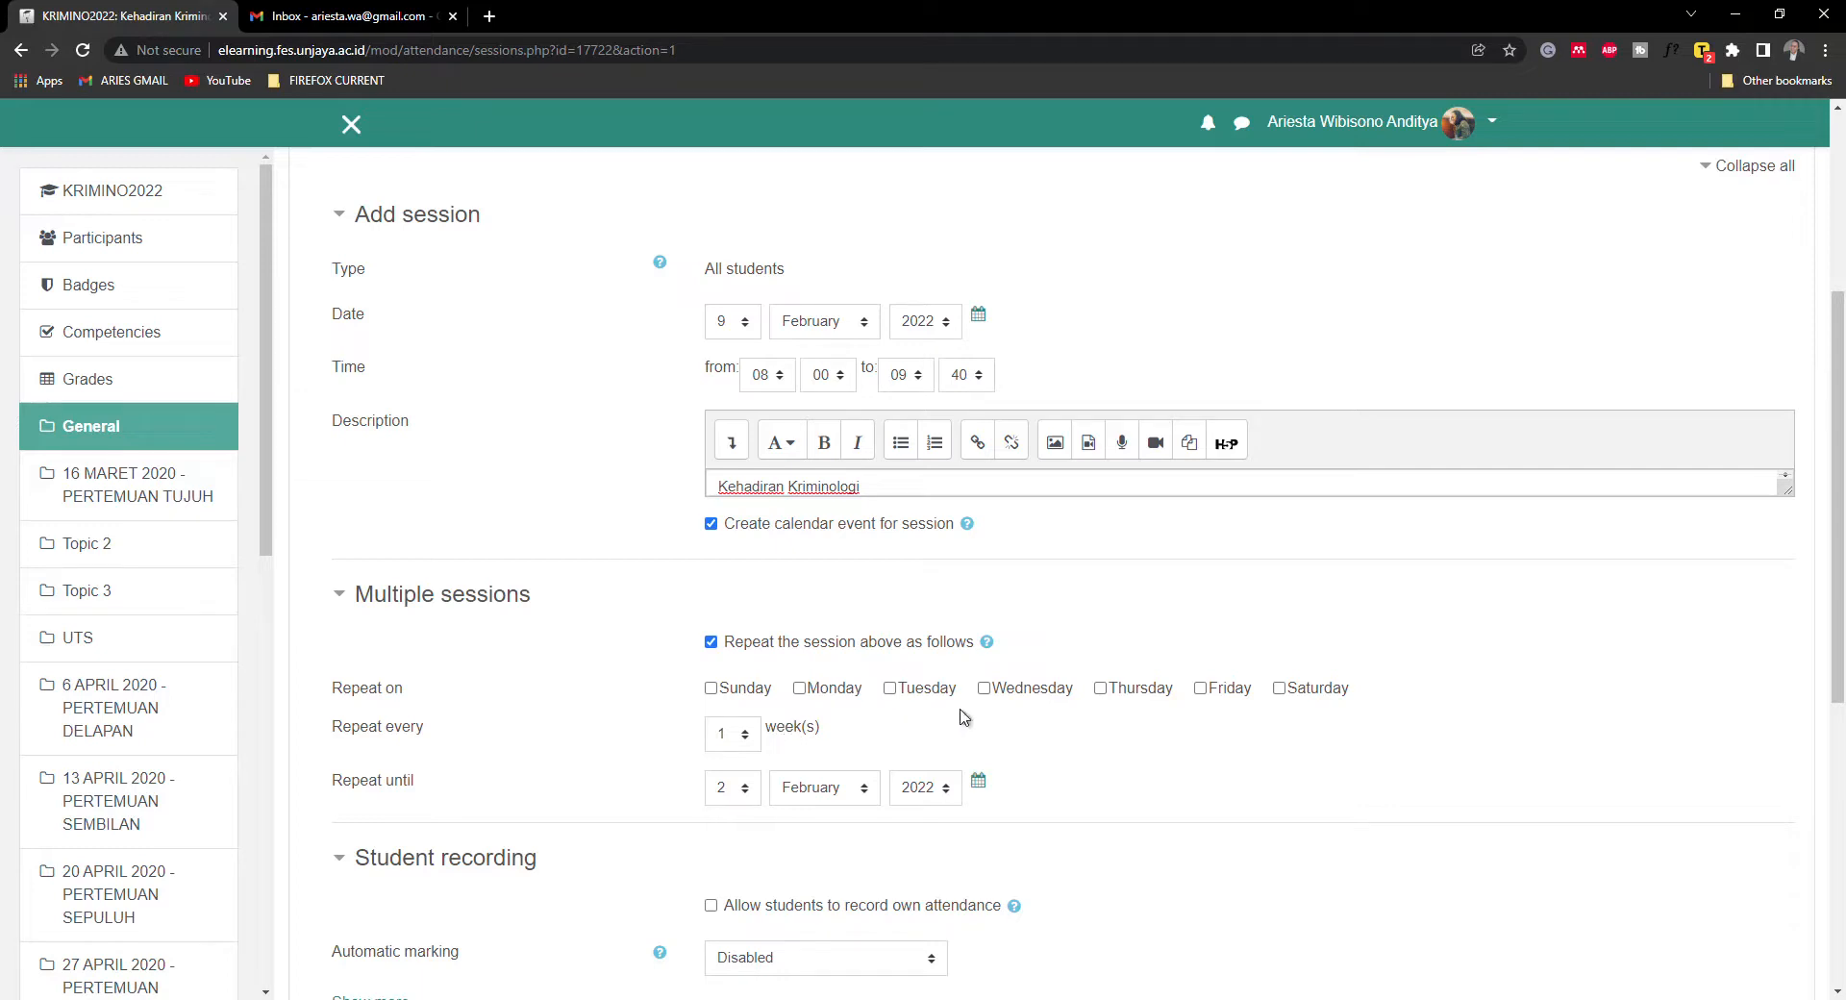
left_click(985, 689)
left_click(725, 790)
scroll(727, 740, "down", 3)
left_click(728, 741)
left_click(731, 788)
scroll(727, 748, "down", 3)
left_click(728, 741)
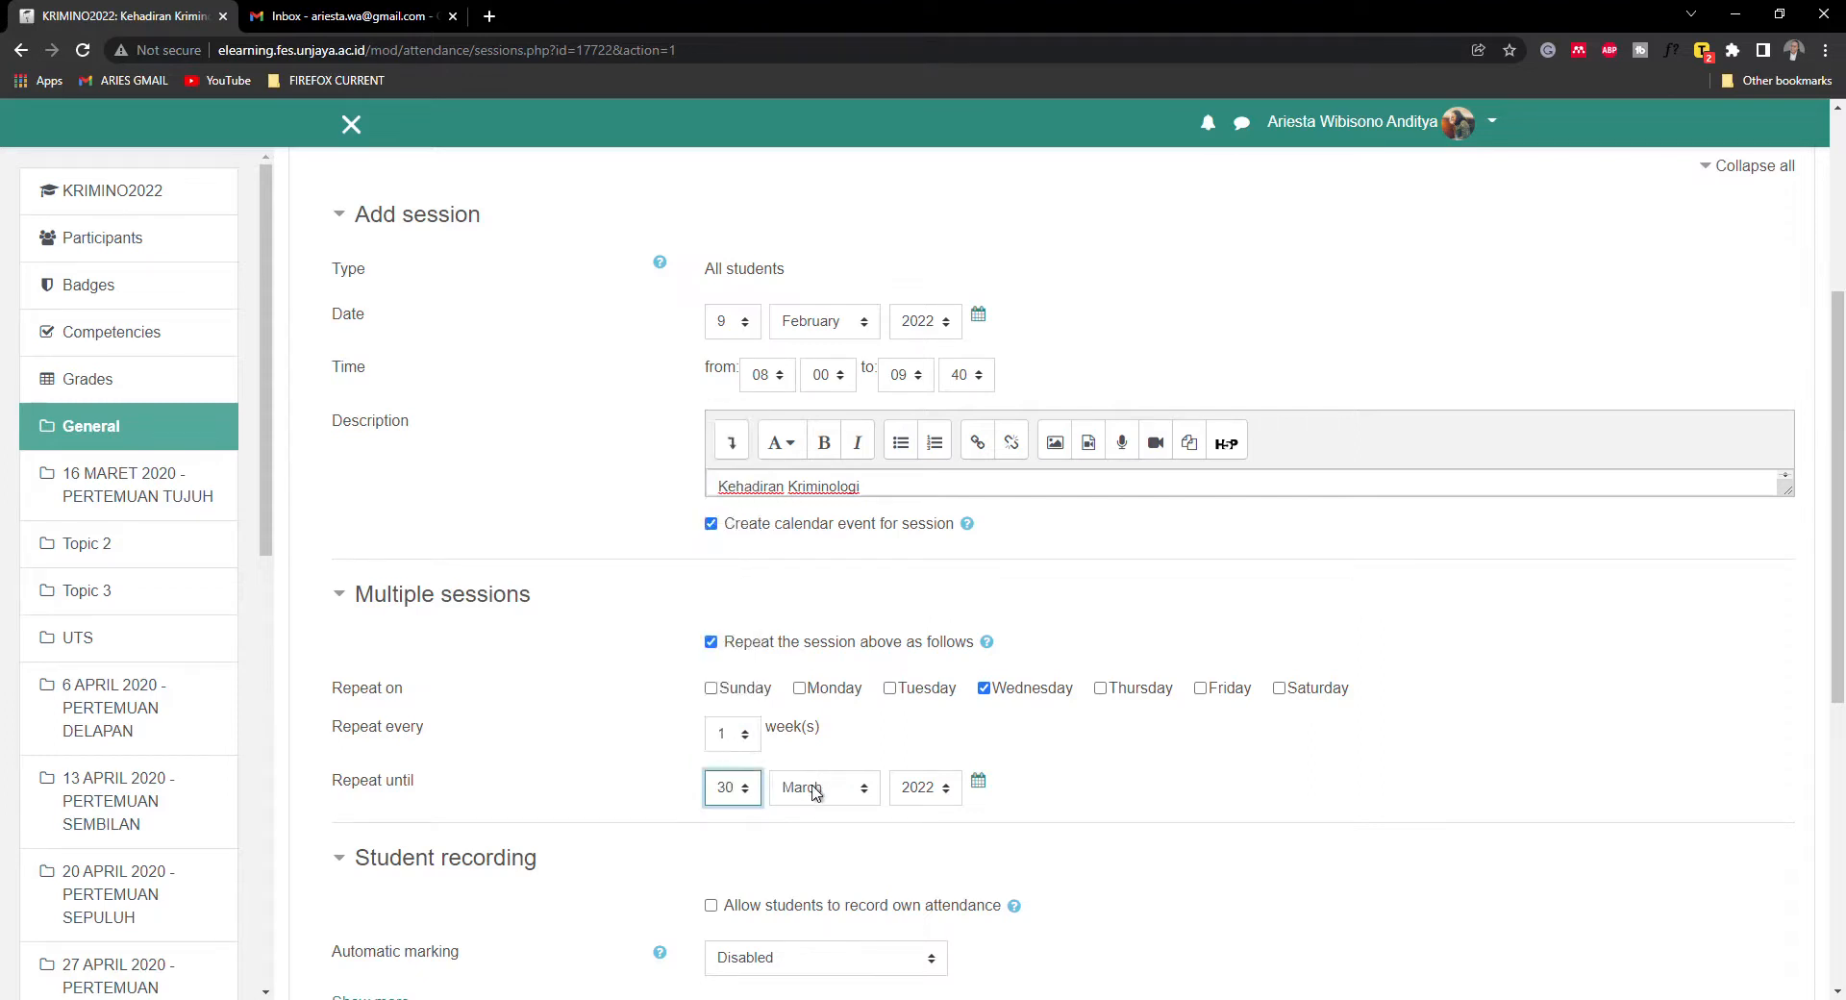
left_click(812, 789)
left_click(820, 669)
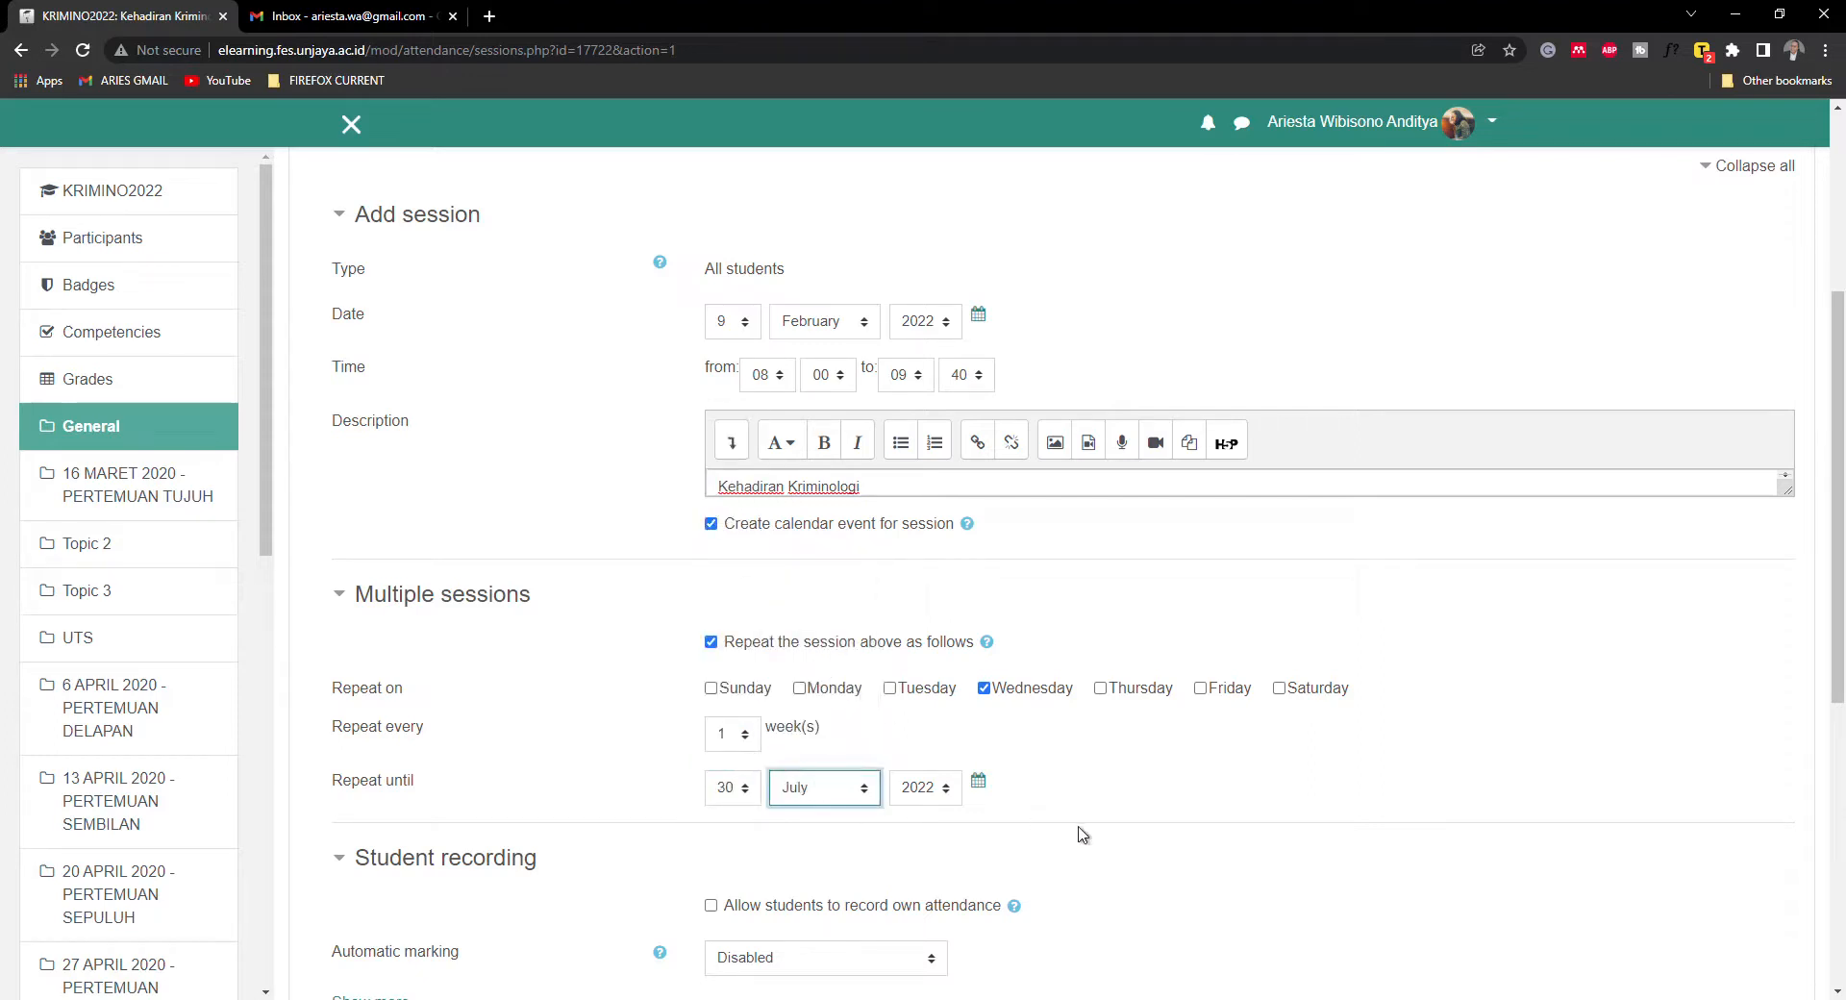
- Allow students to record their own attendance and add the repeated sessions
scroll(1025, 820, "down", 3)
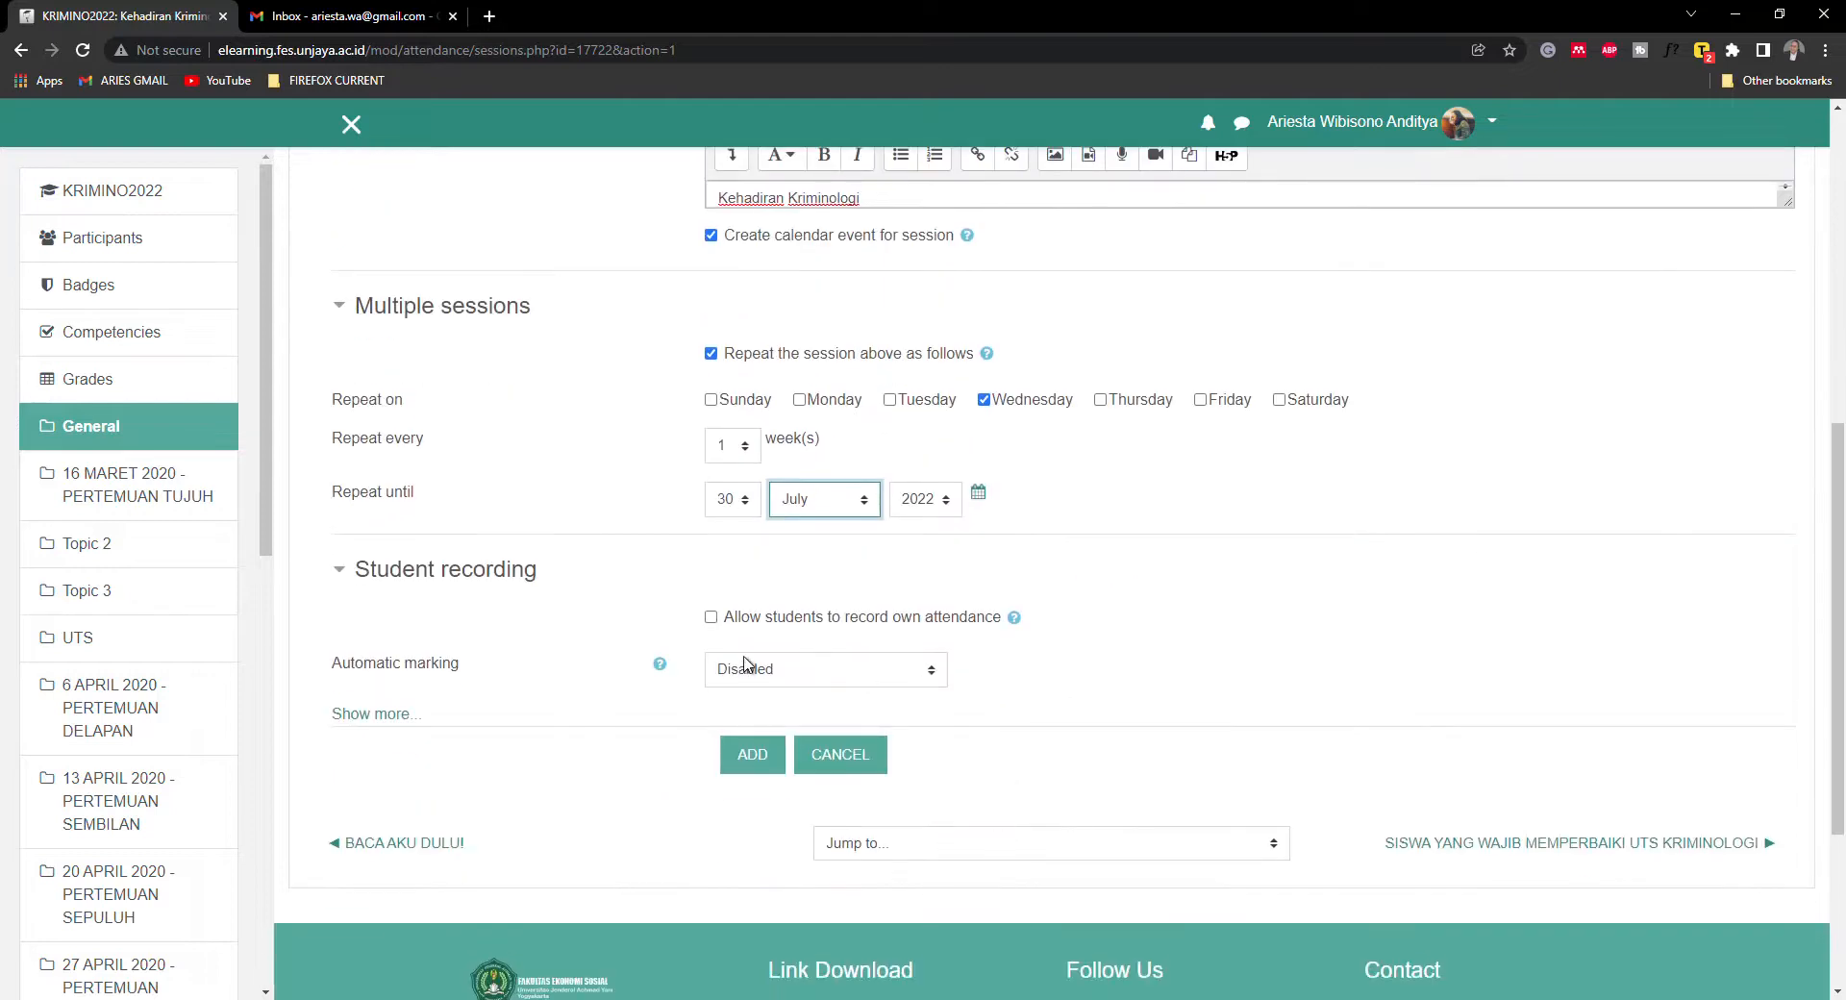
left_click(711, 617)
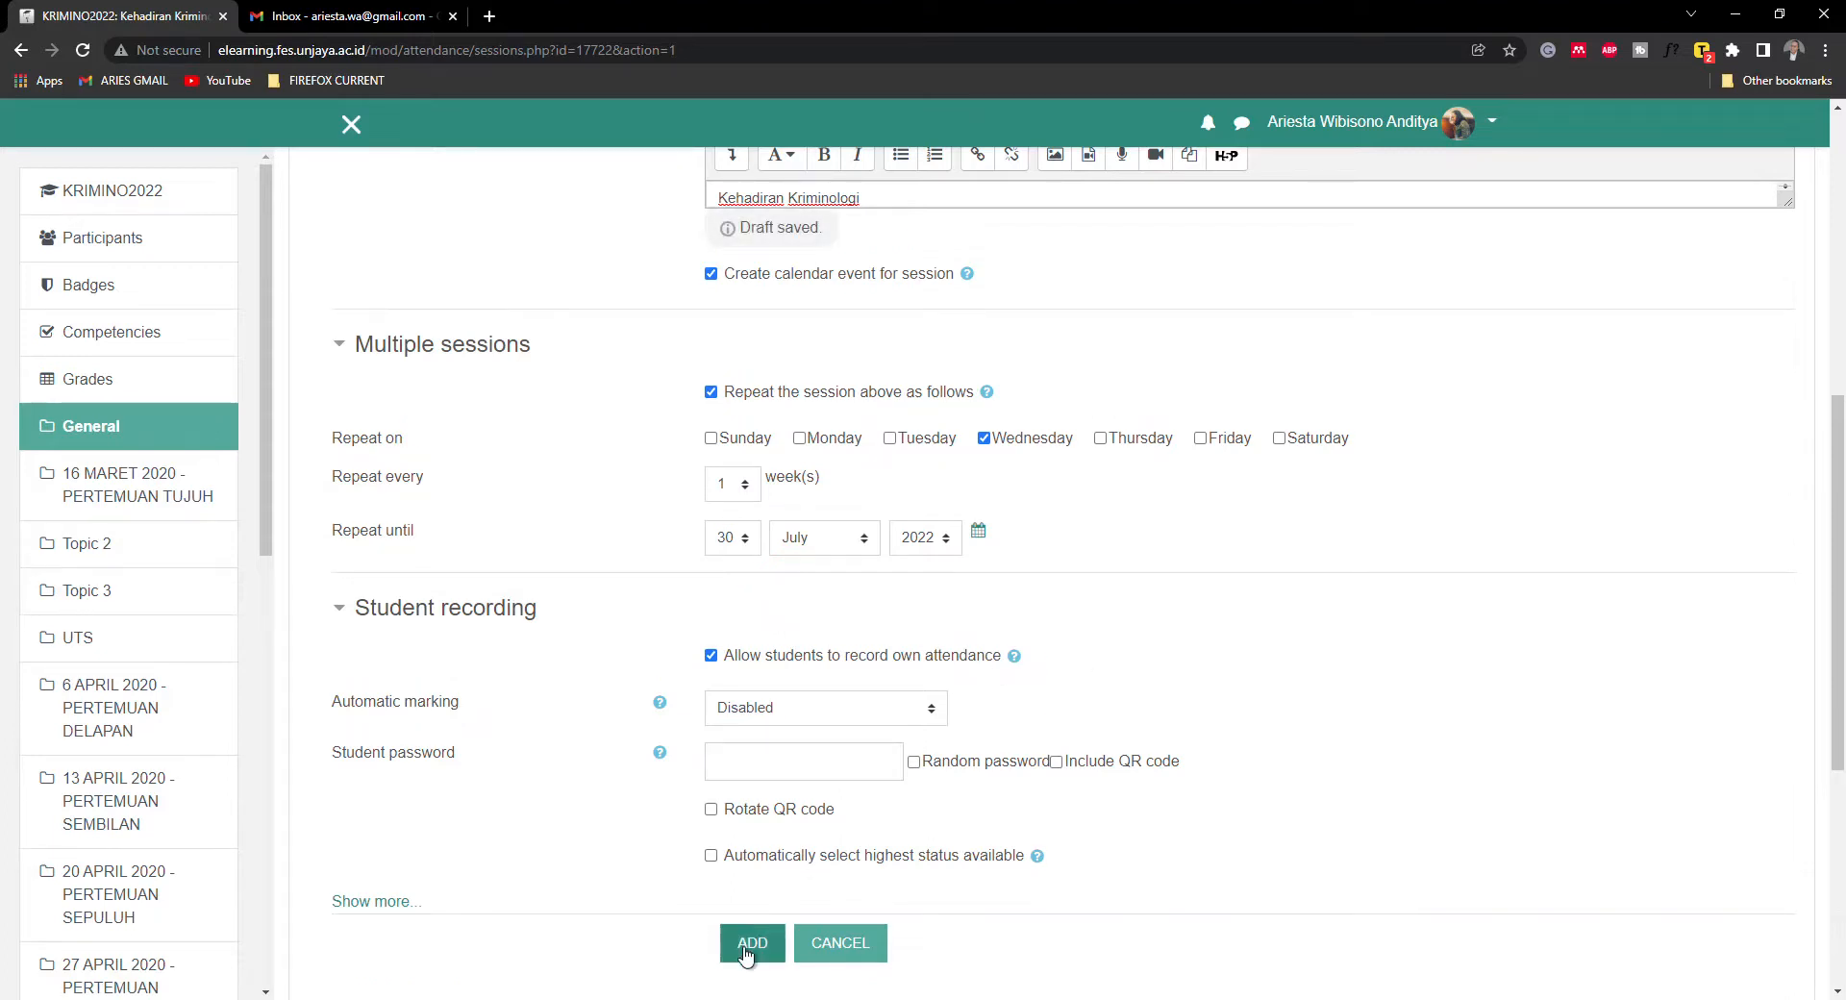
left_click(751, 944)
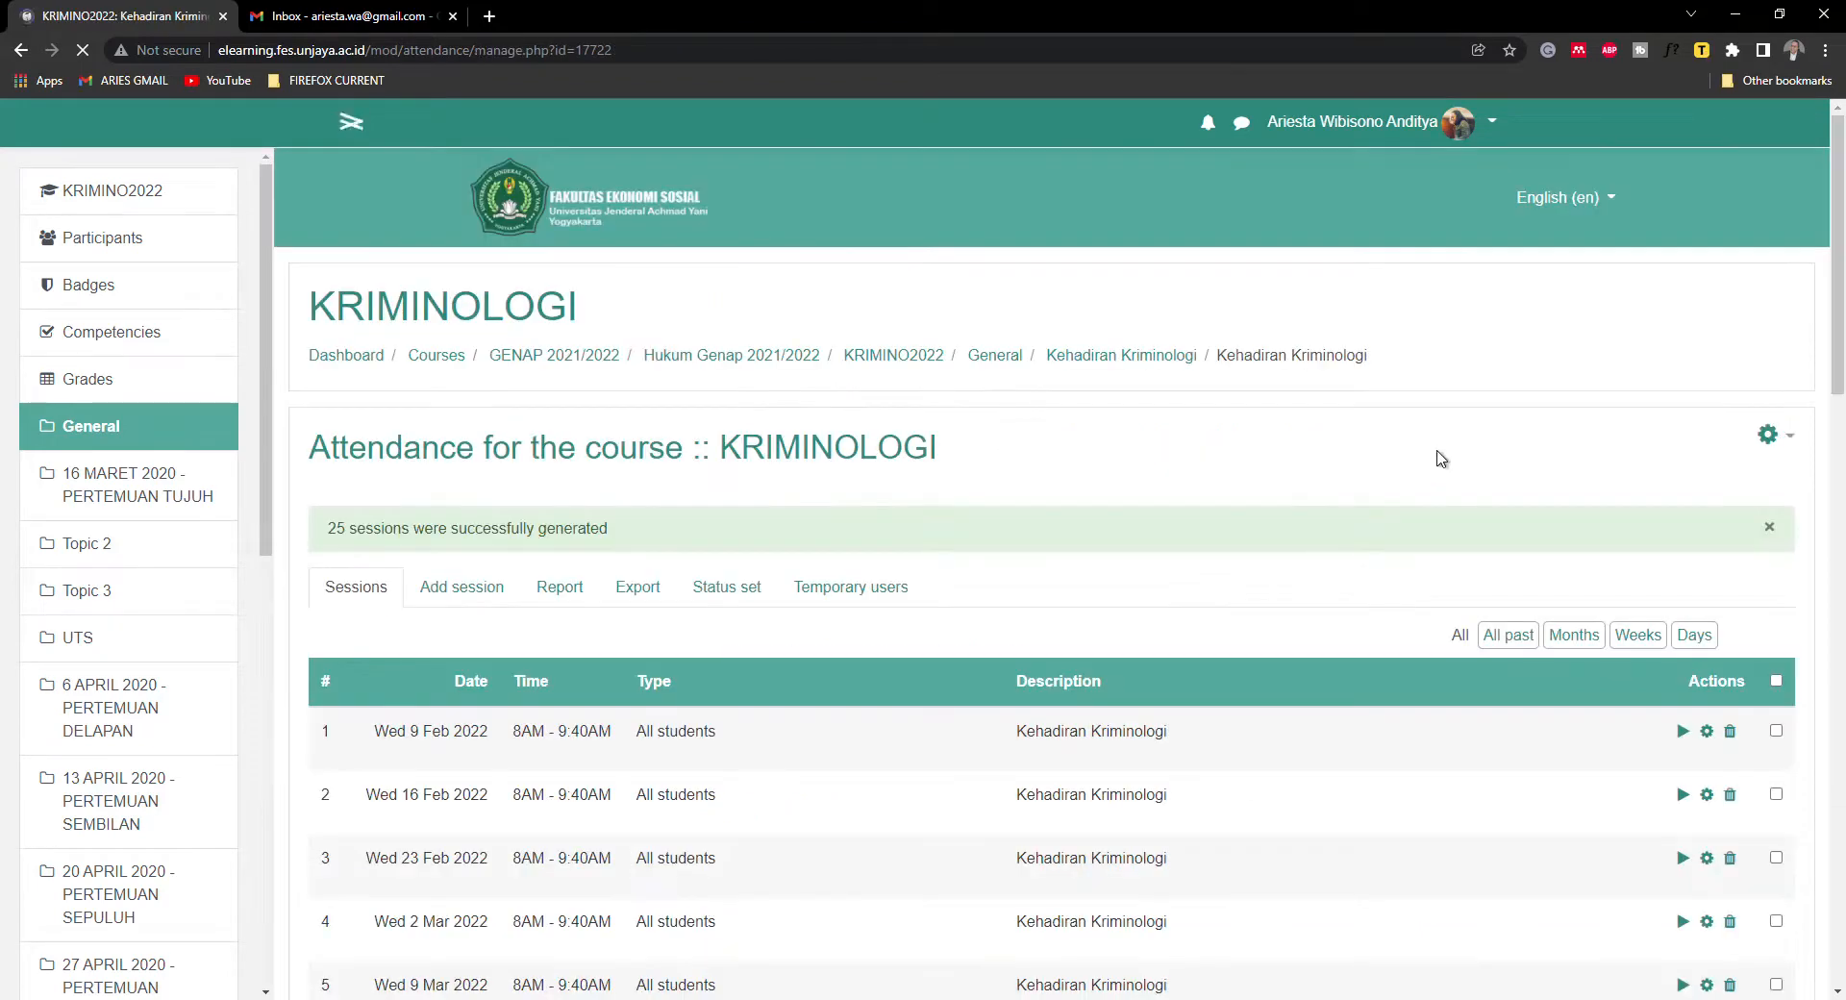
- Delete the attendance sessions dated from 18 May to 27 July 2022 in one batch, confirming the deletion
scroll(1359, 539, "down", 15)
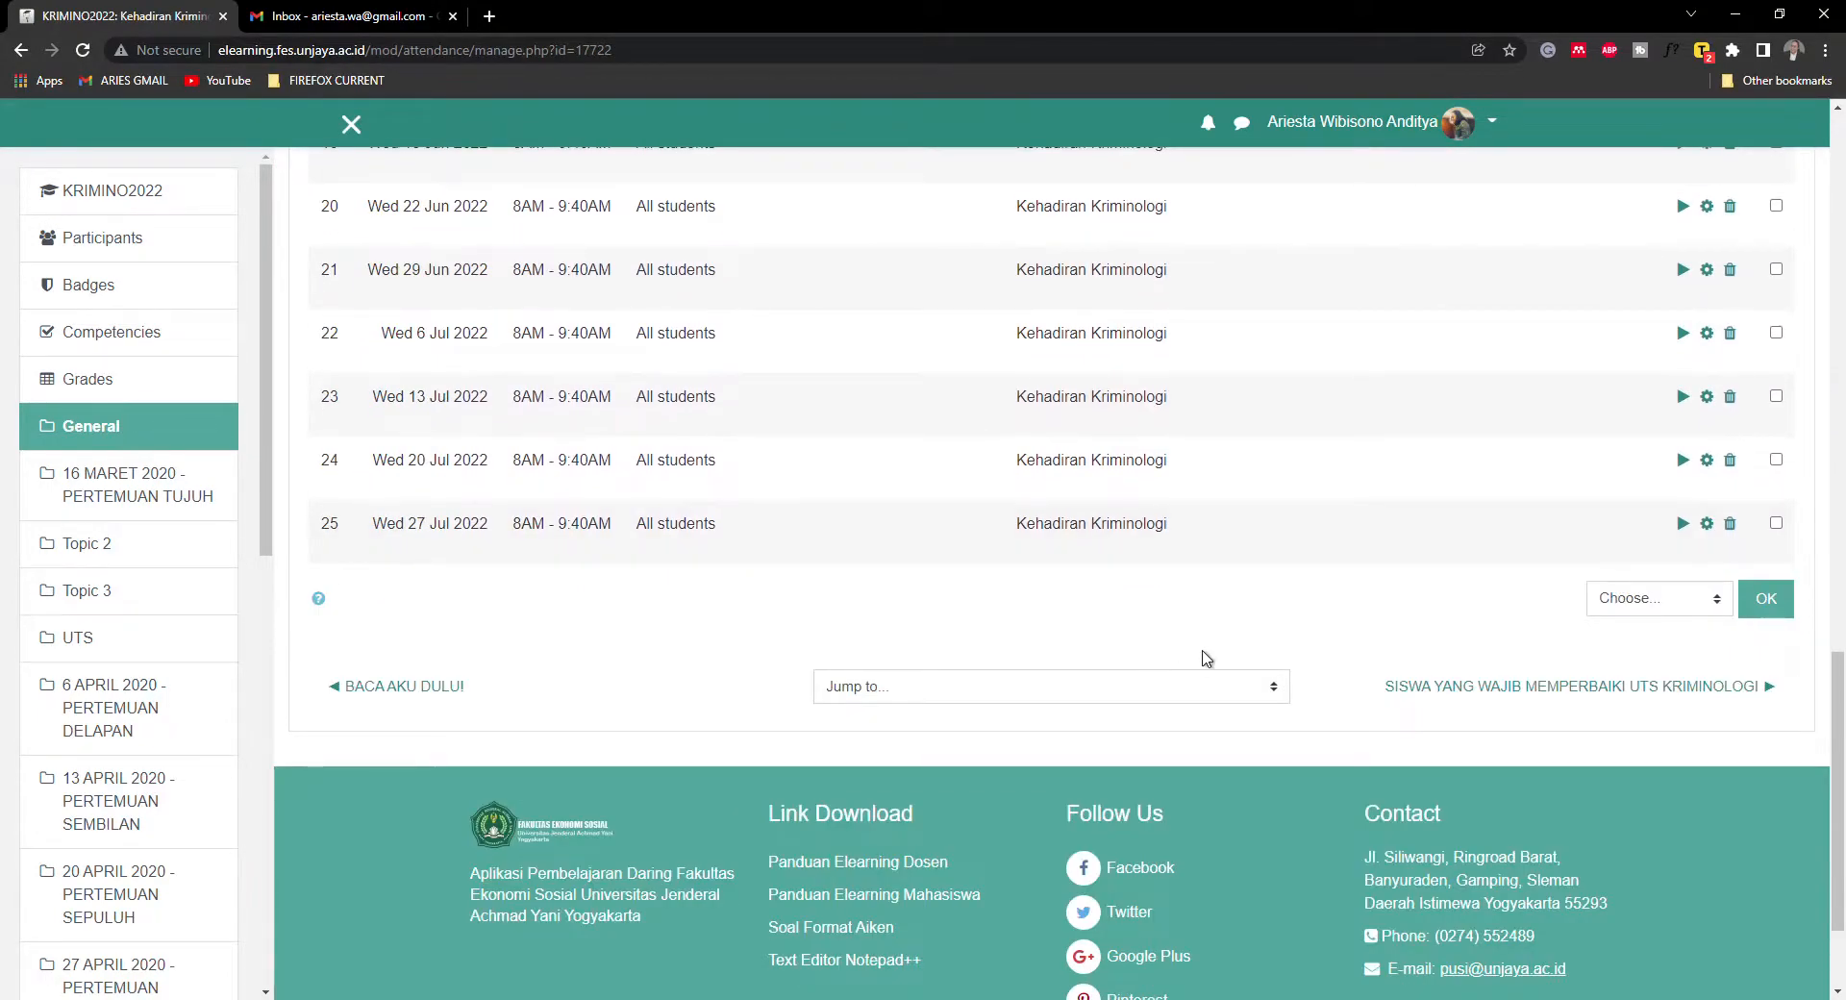
scroll(1210, 642, "up", 4)
scroll(1290, 654, "down", 3)
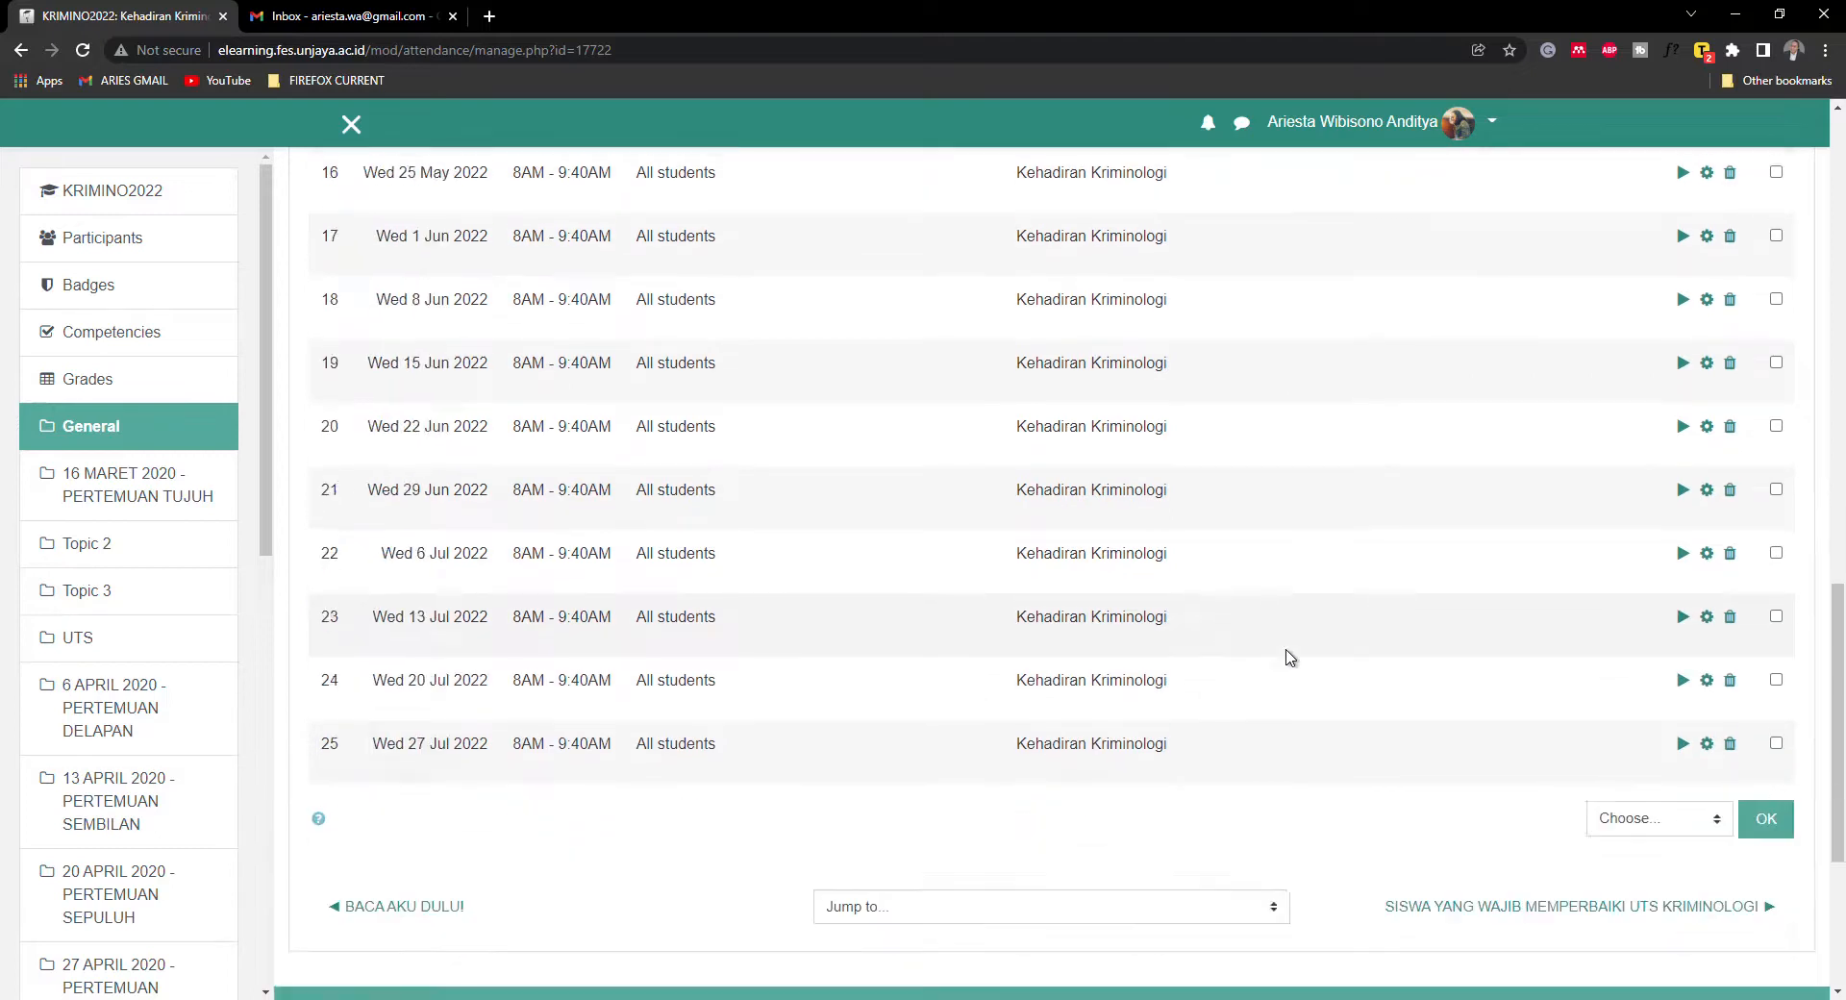
left_click(1776, 619)
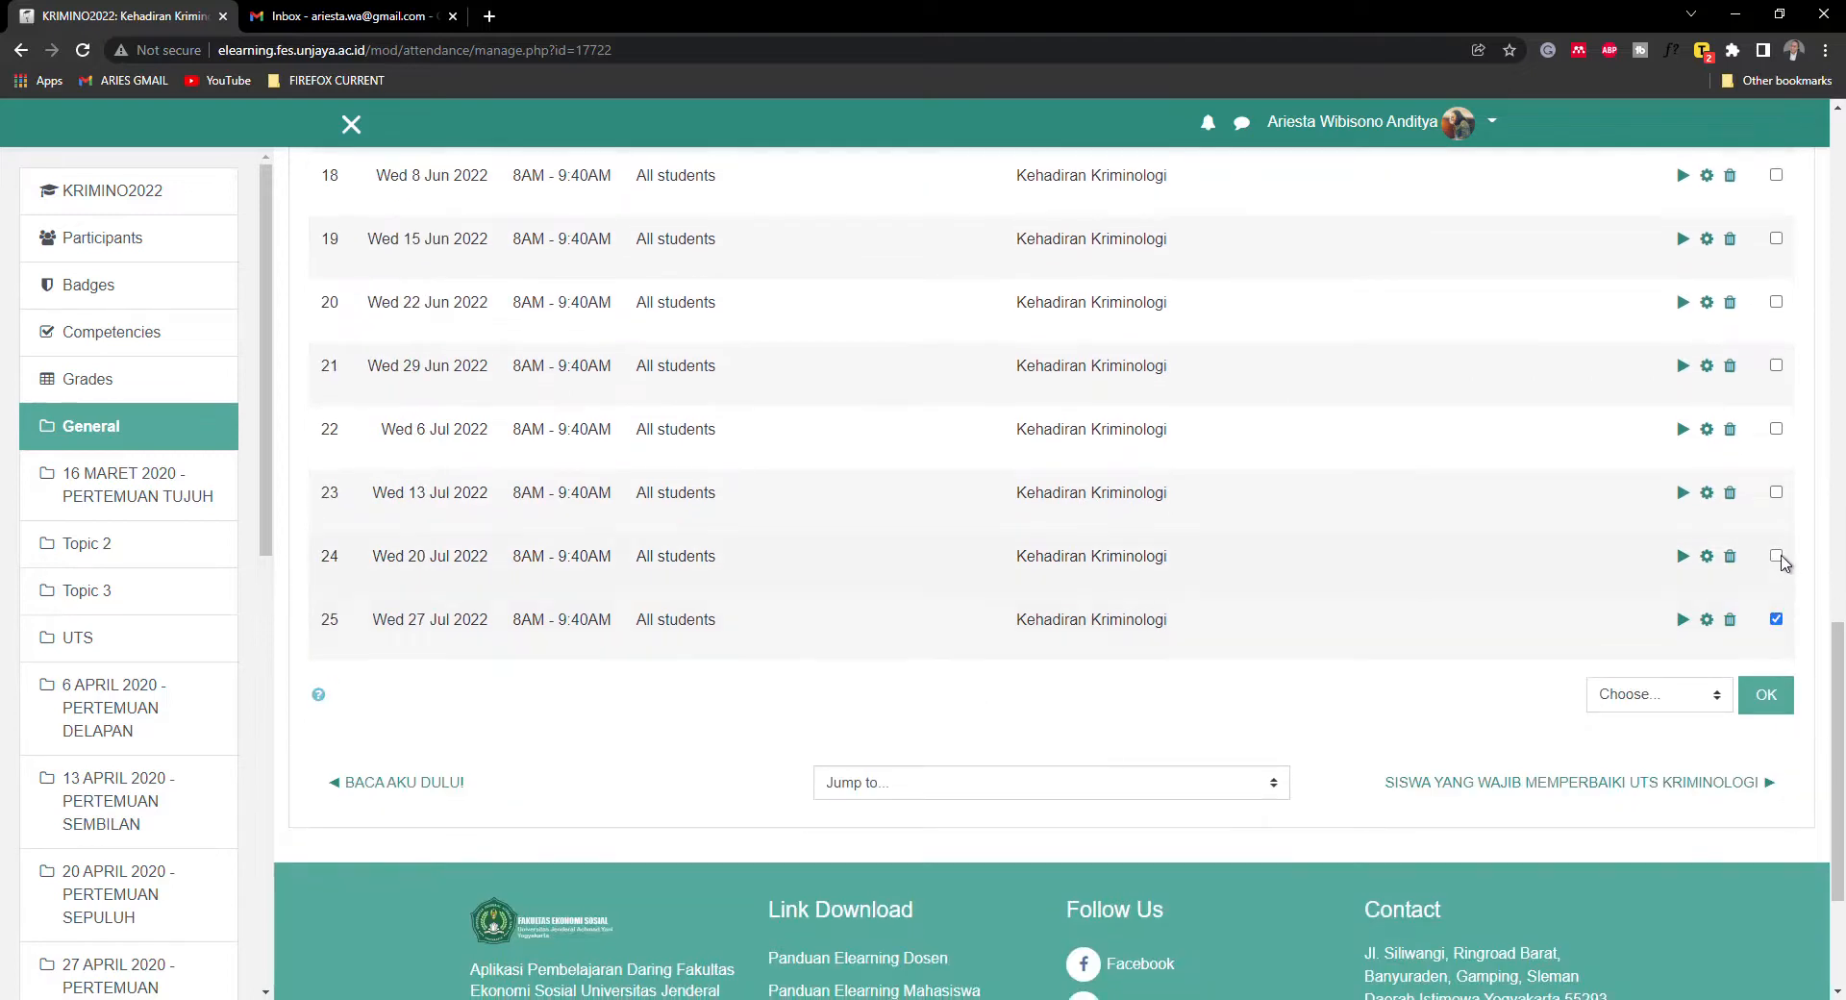
left_click(1775, 556)
scroll(1798, 588, "up", 3)
left_click(1775, 781)
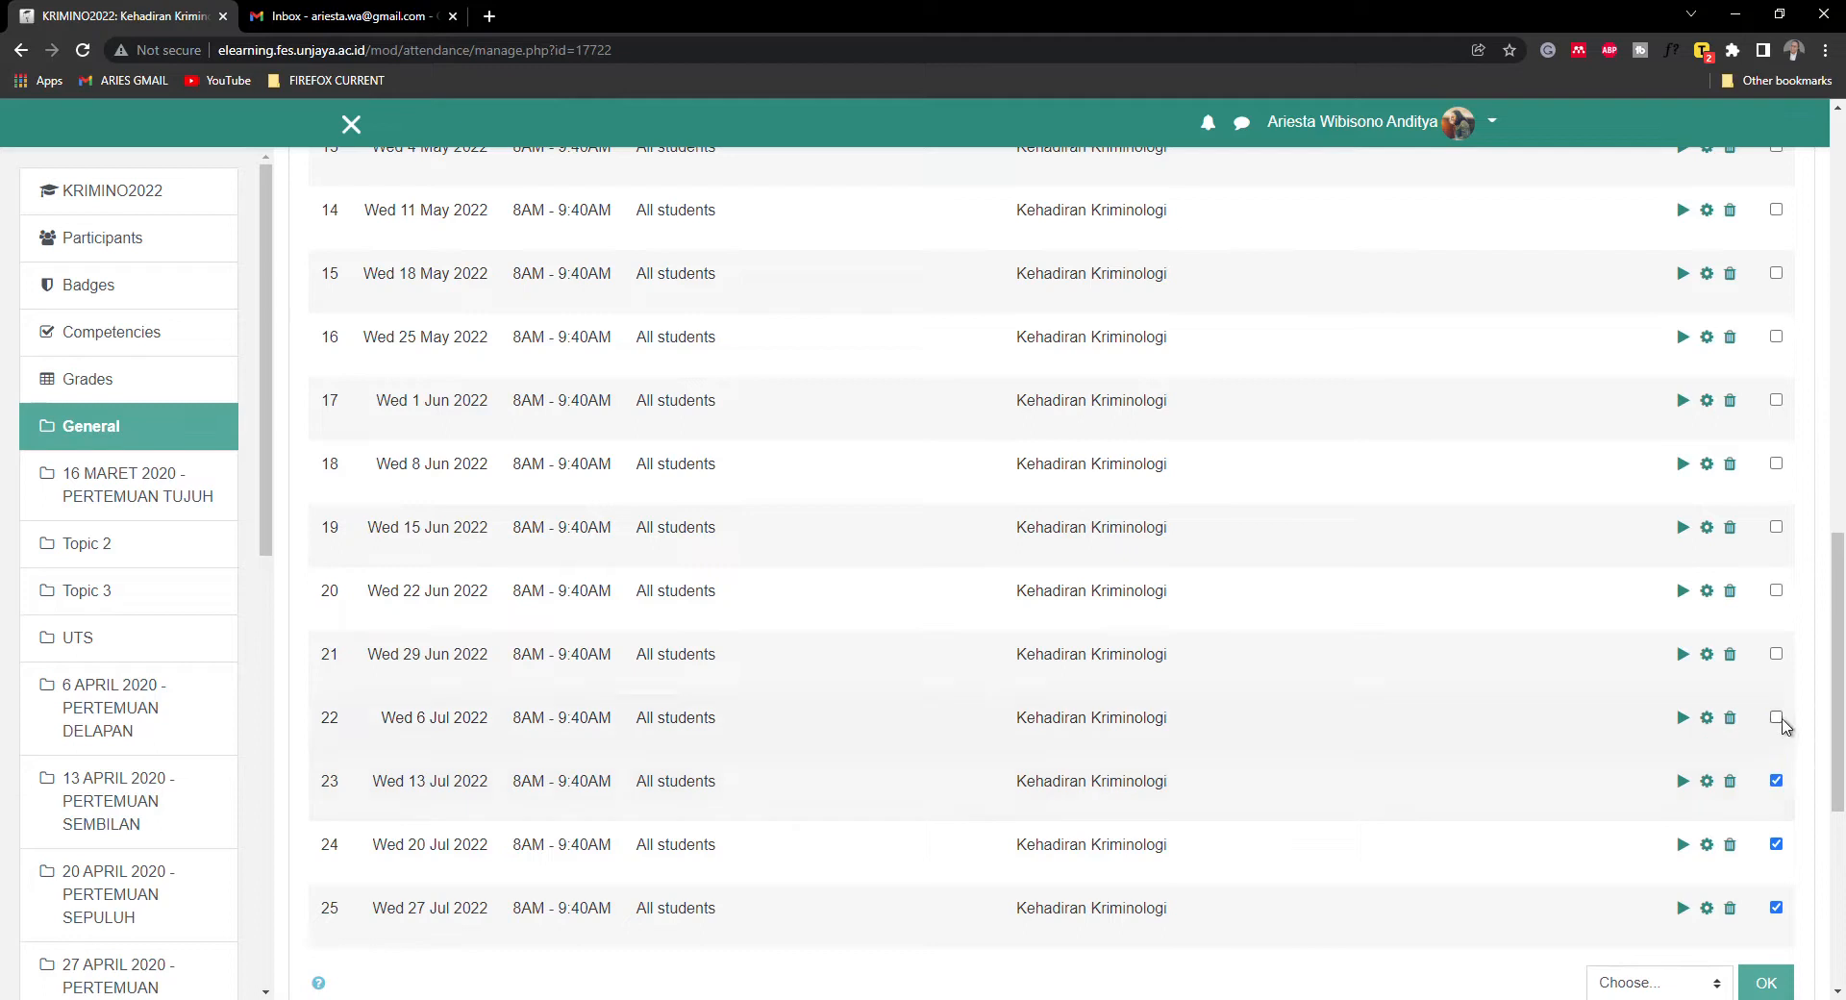
left_click(1776, 718)
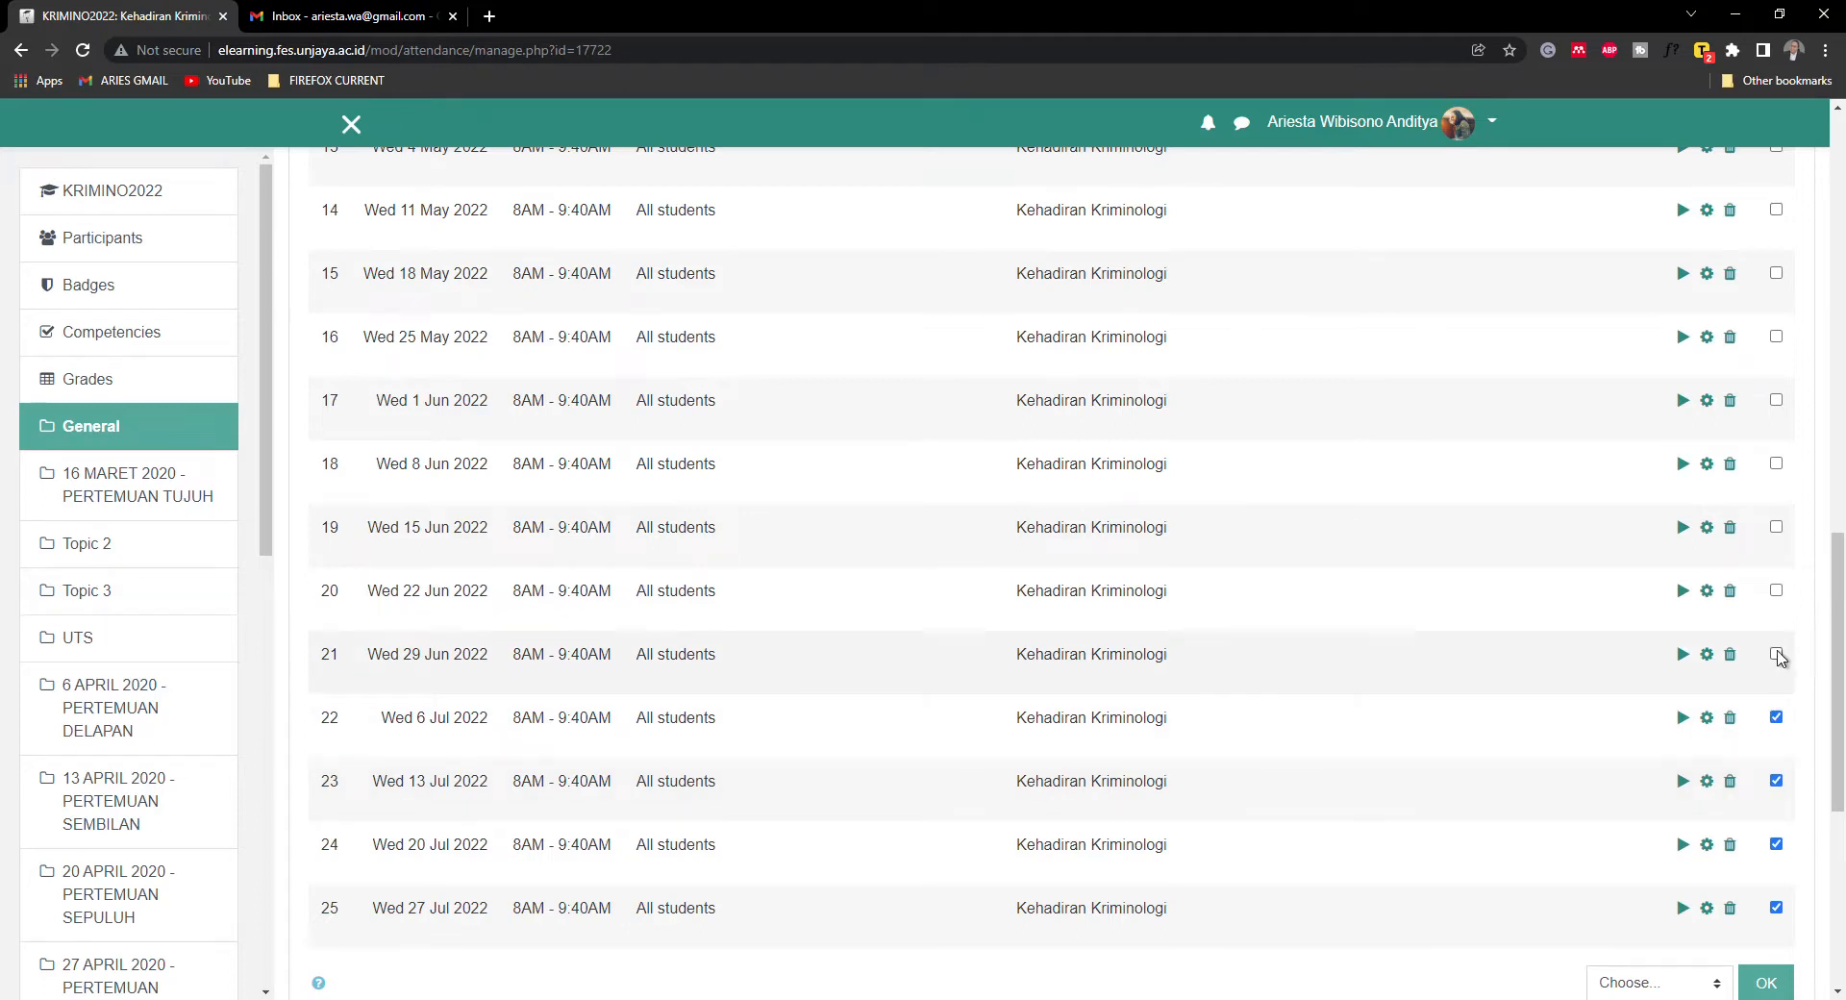
left_click(1775, 591)
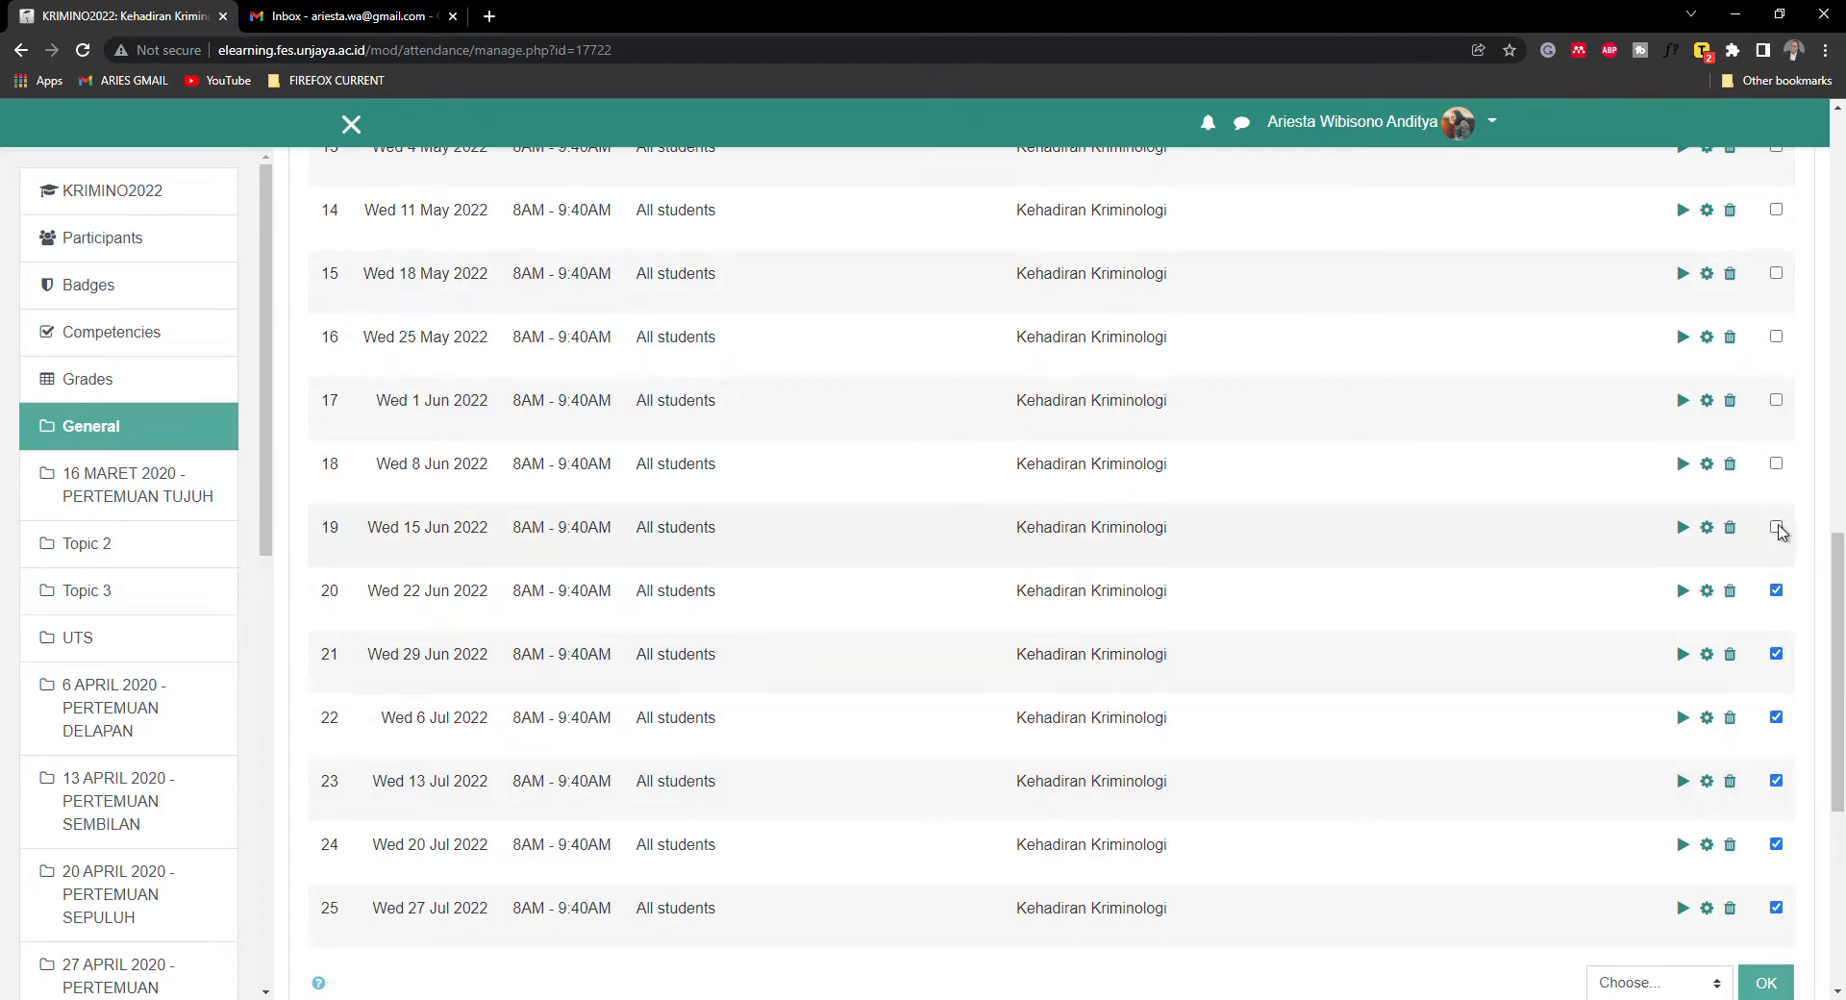
left_click(1775, 463)
left_click(1776, 400)
scroll(1750, 612, "up", 1)
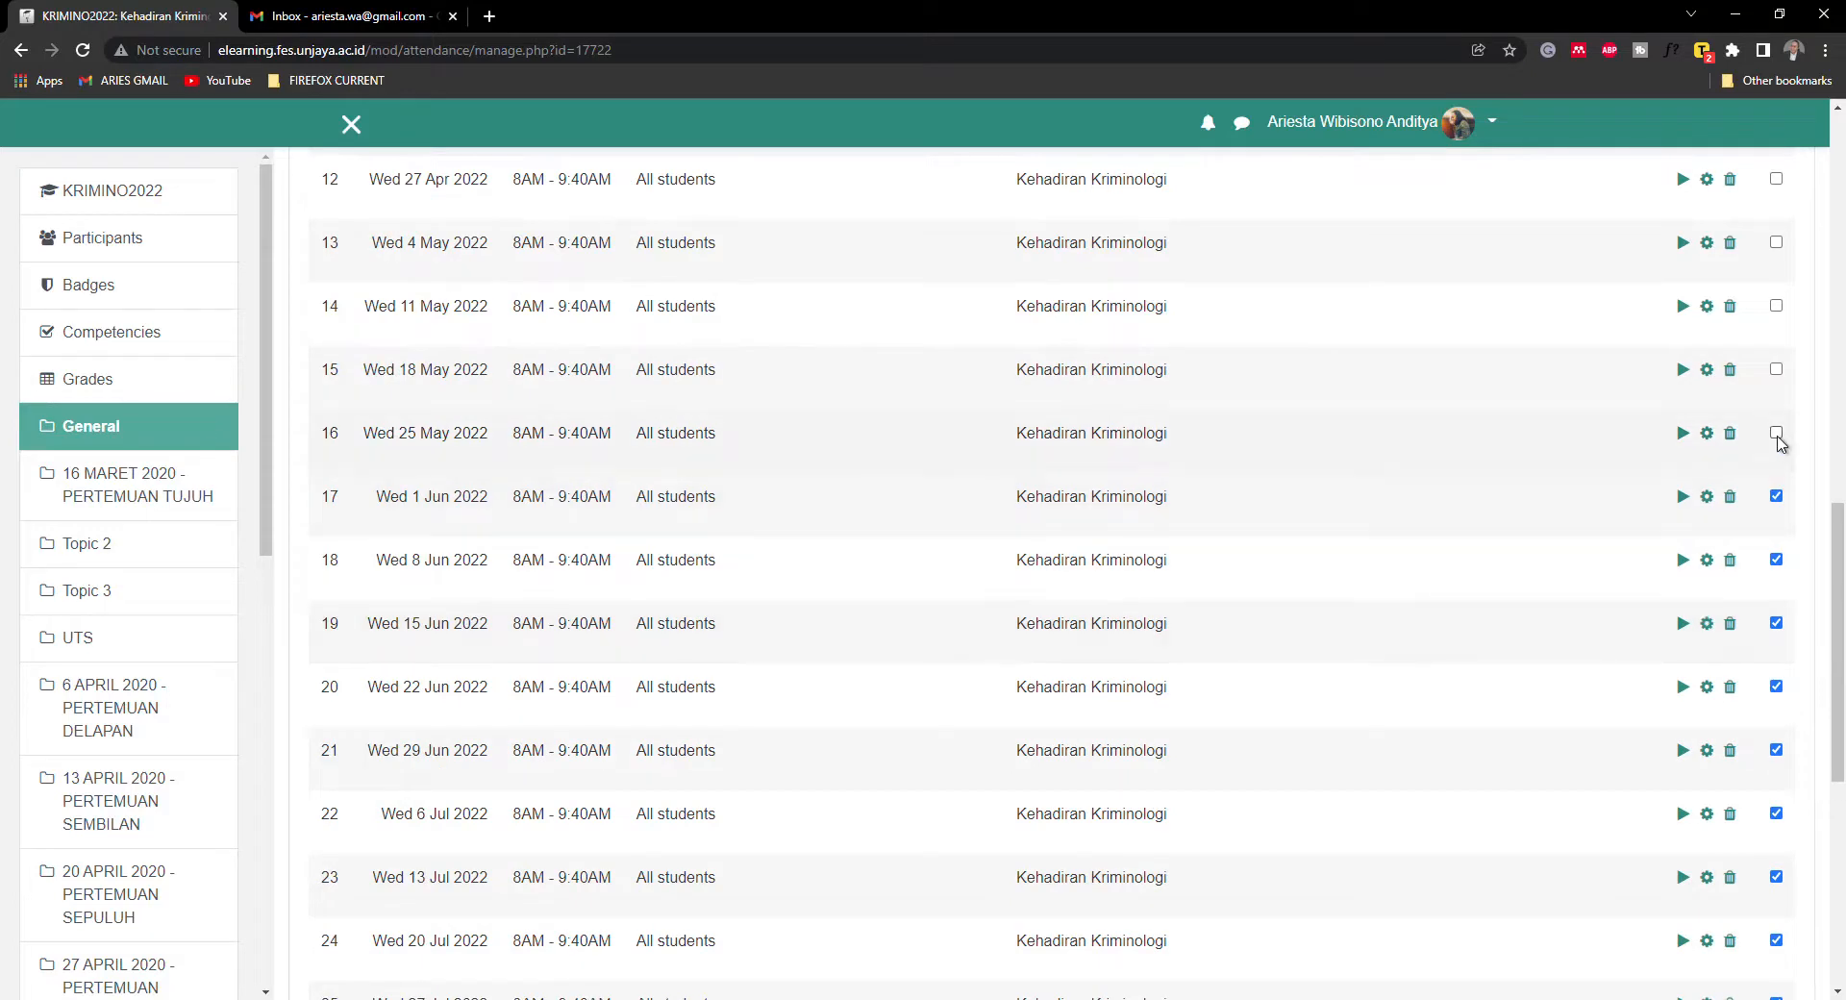
left_click(1775, 434)
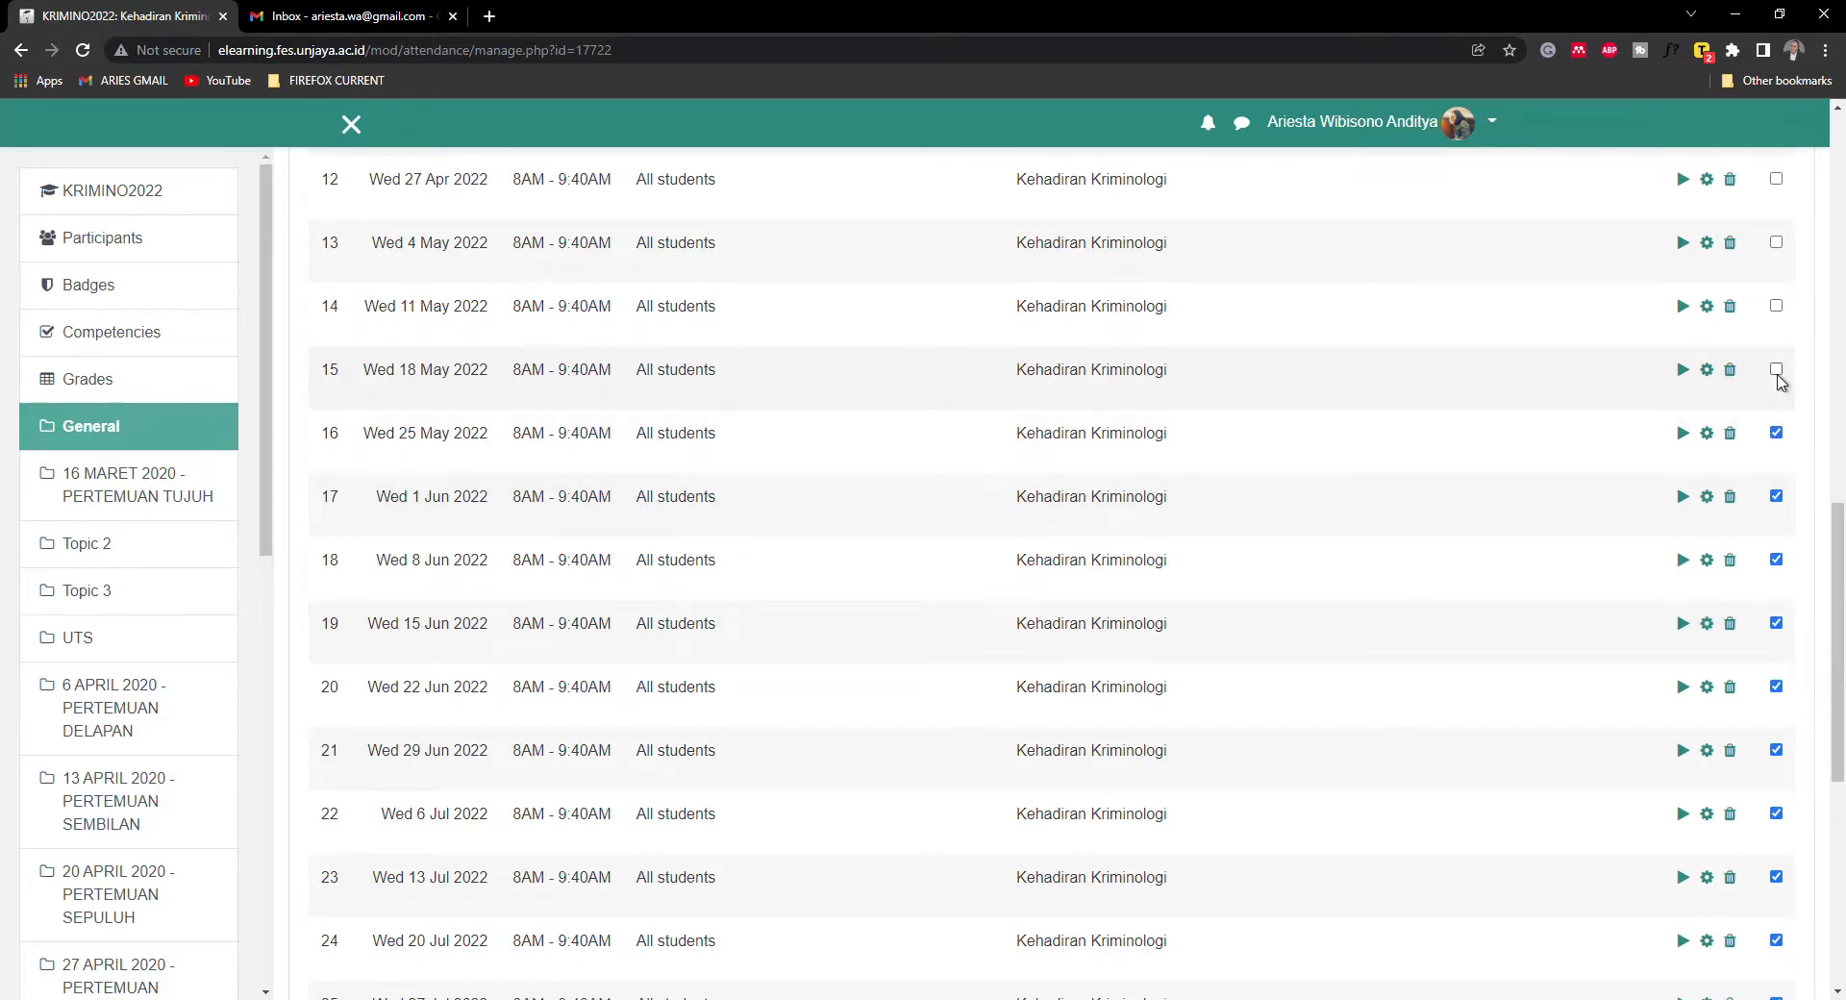
scroll(1511, 567, "down", 3)
scroll(1512, 588, "down", 3)
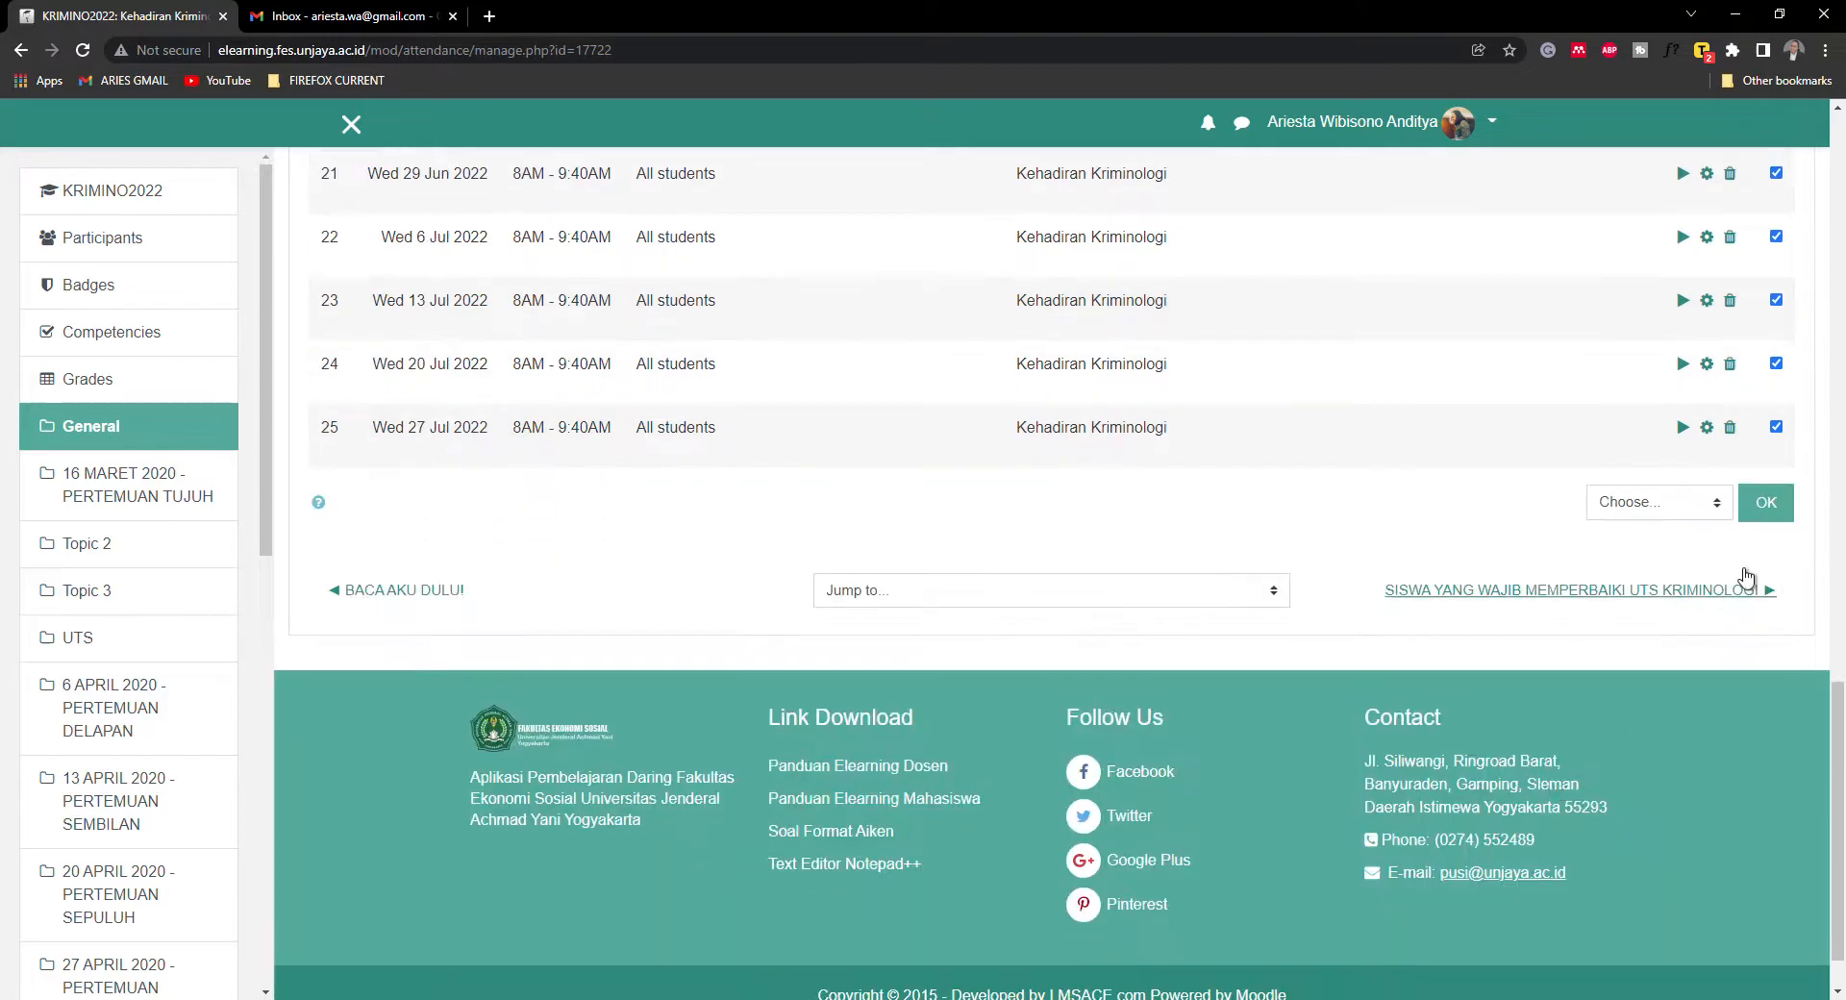
left_click(1646, 502)
left_click(1639, 547)
left_click(1766, 502)
scroll(1288, 894, "down", 10)
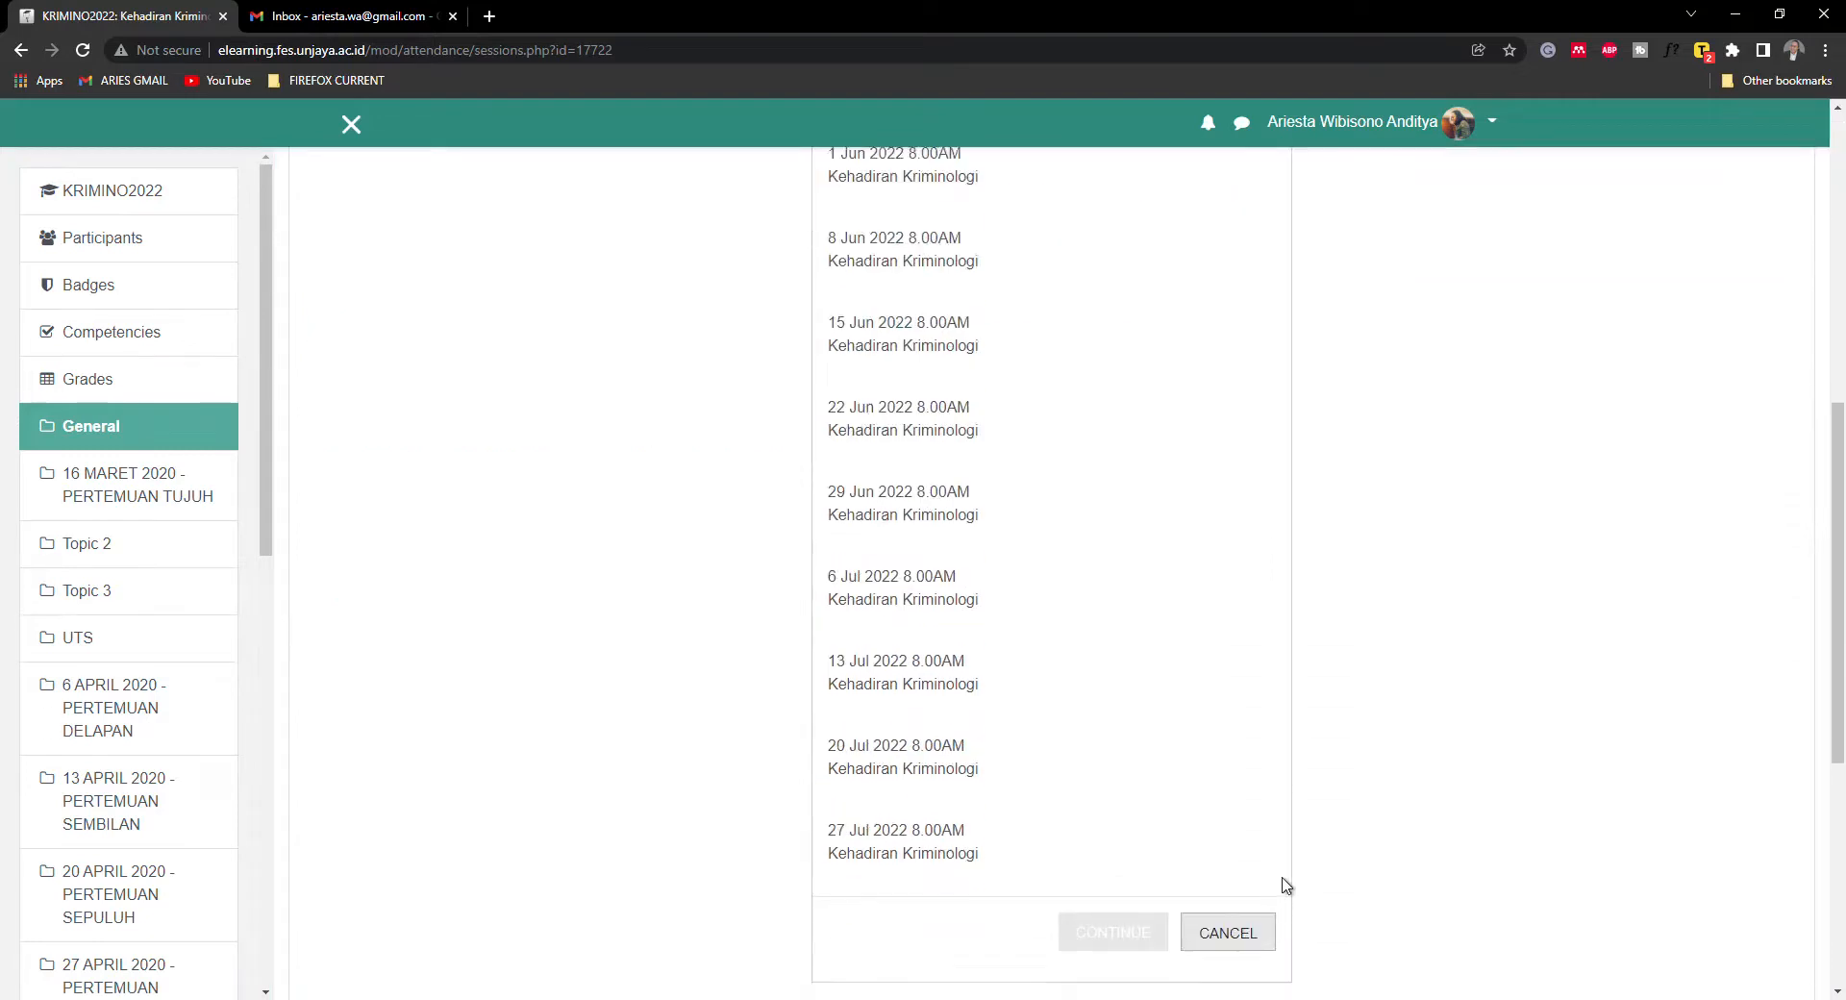
left_click(1112, 589)
scroll(1511, 774, "down", 9)
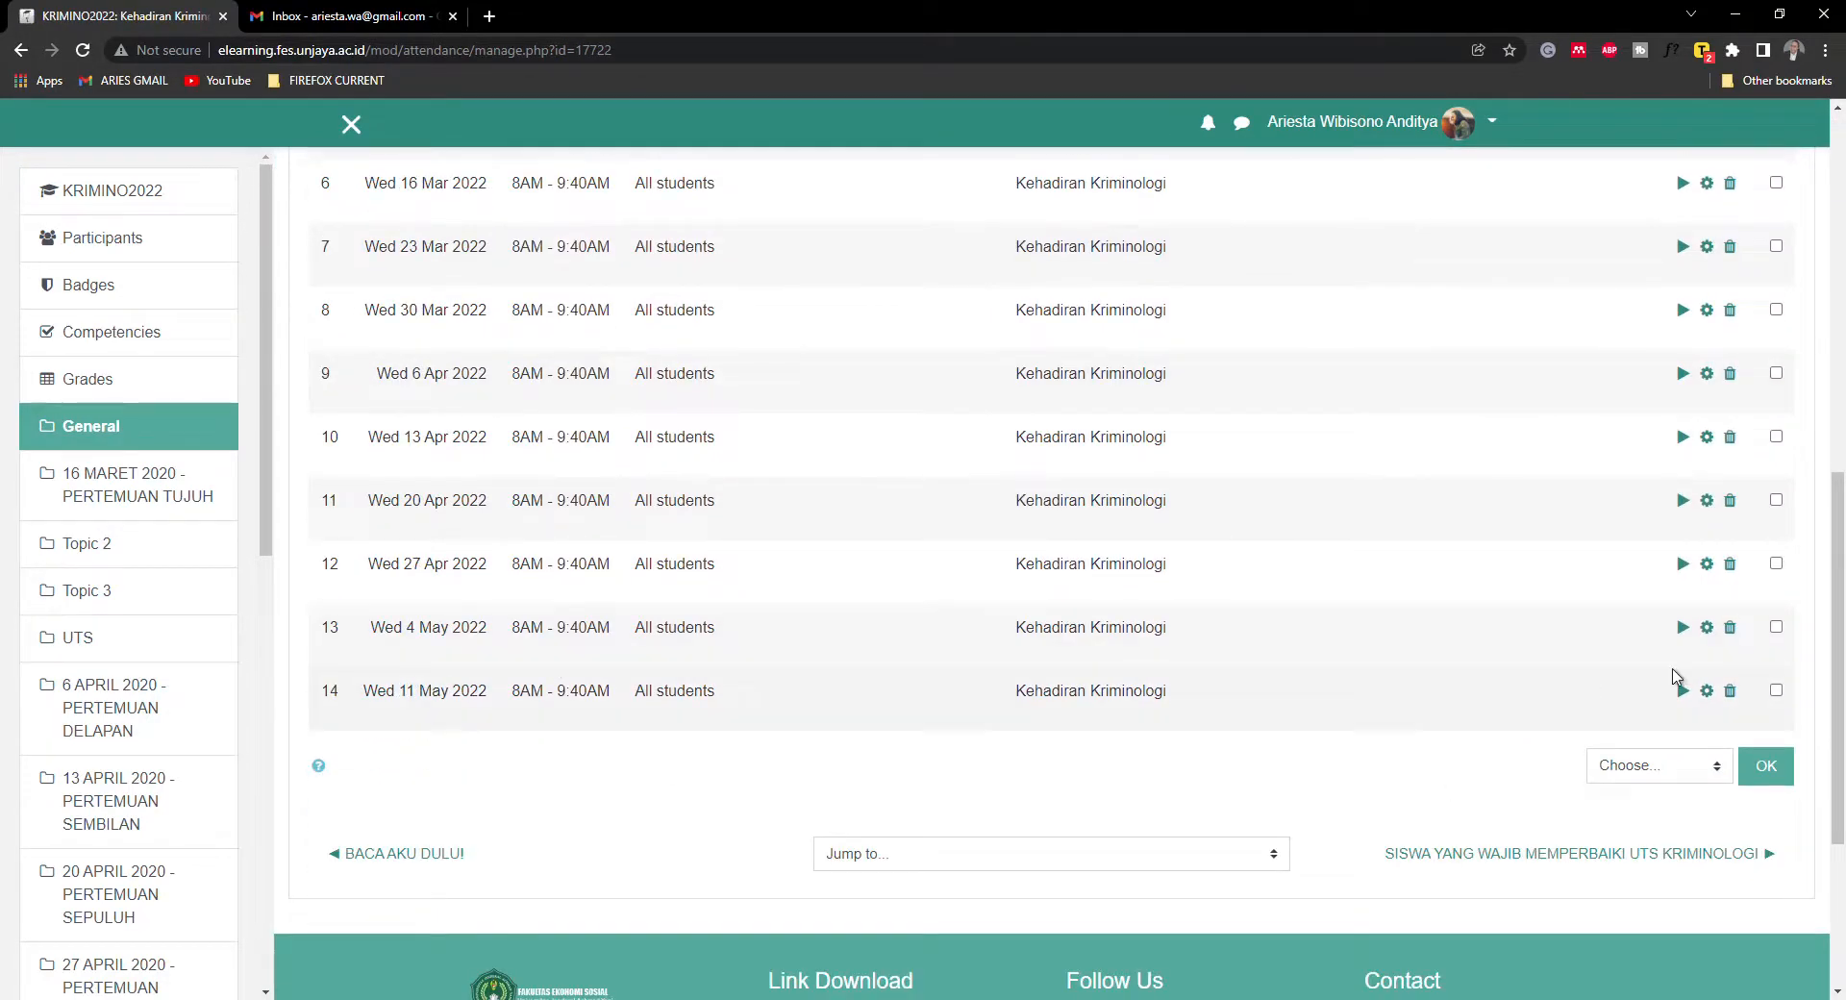
- Move the 16 February 2022 session to 17 February 2022, from 13:00 to 14:40
scroll(1634, 731, "up", 5)
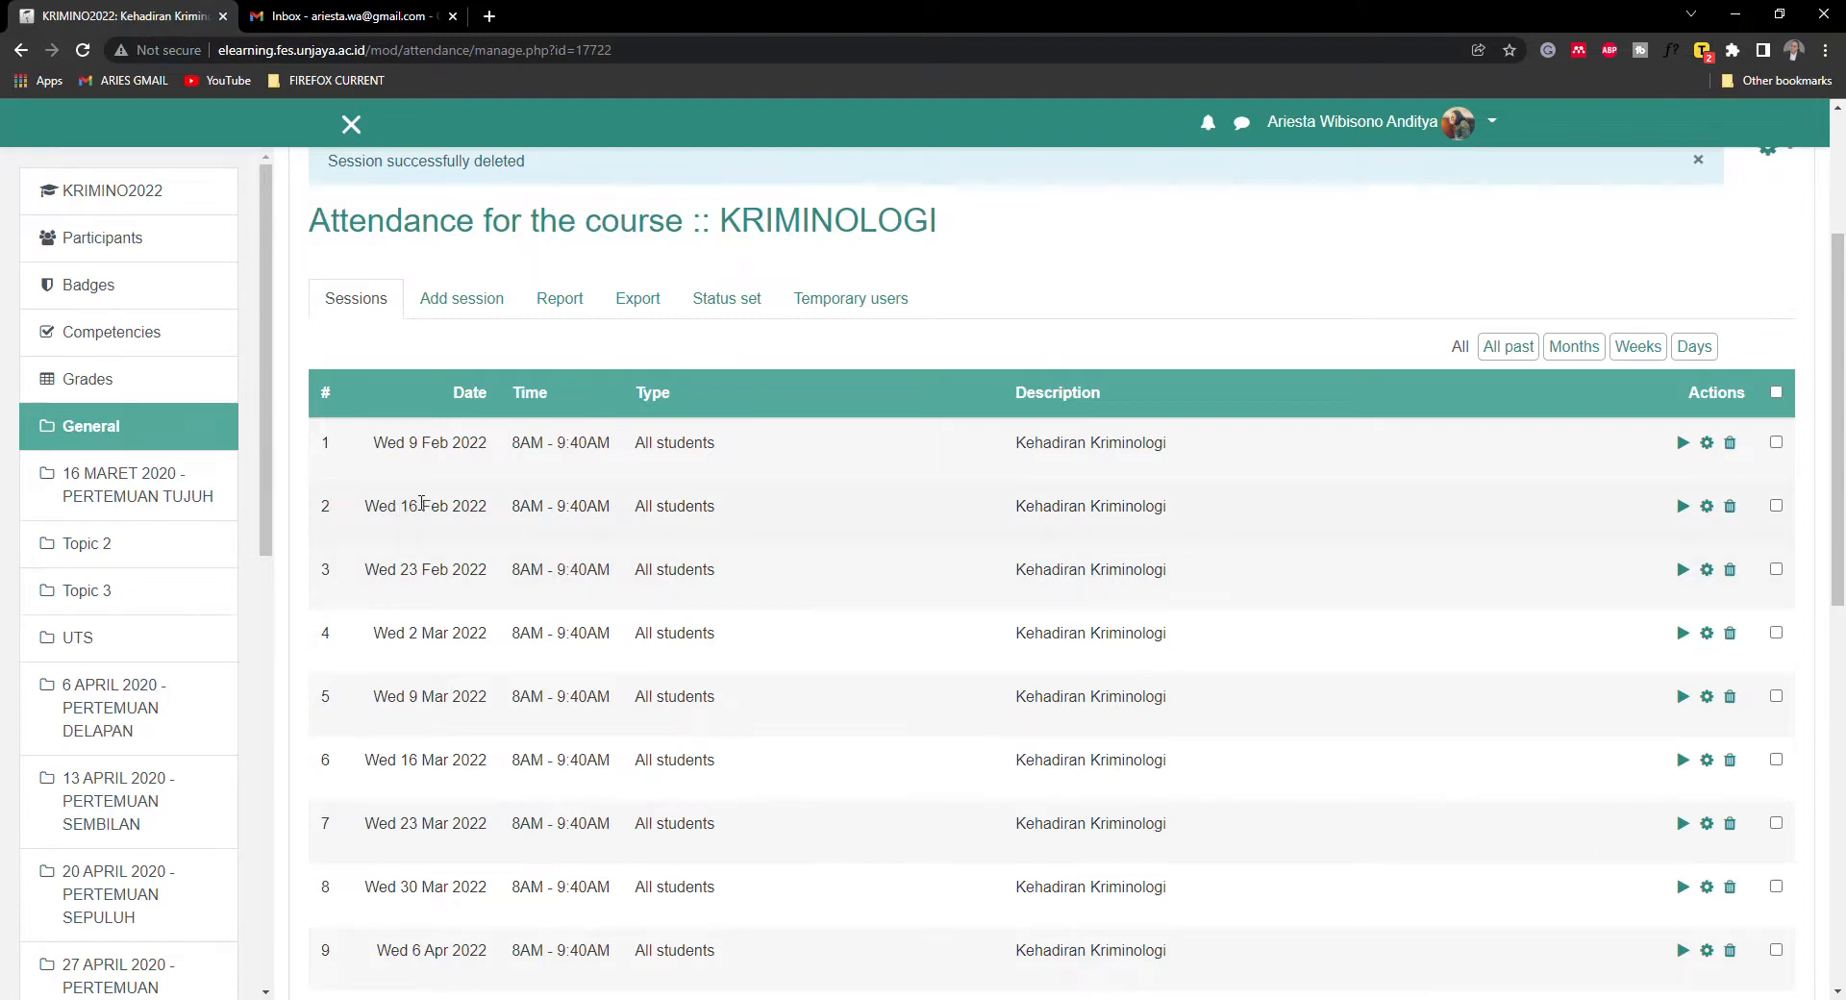
left_click(1707, 506)
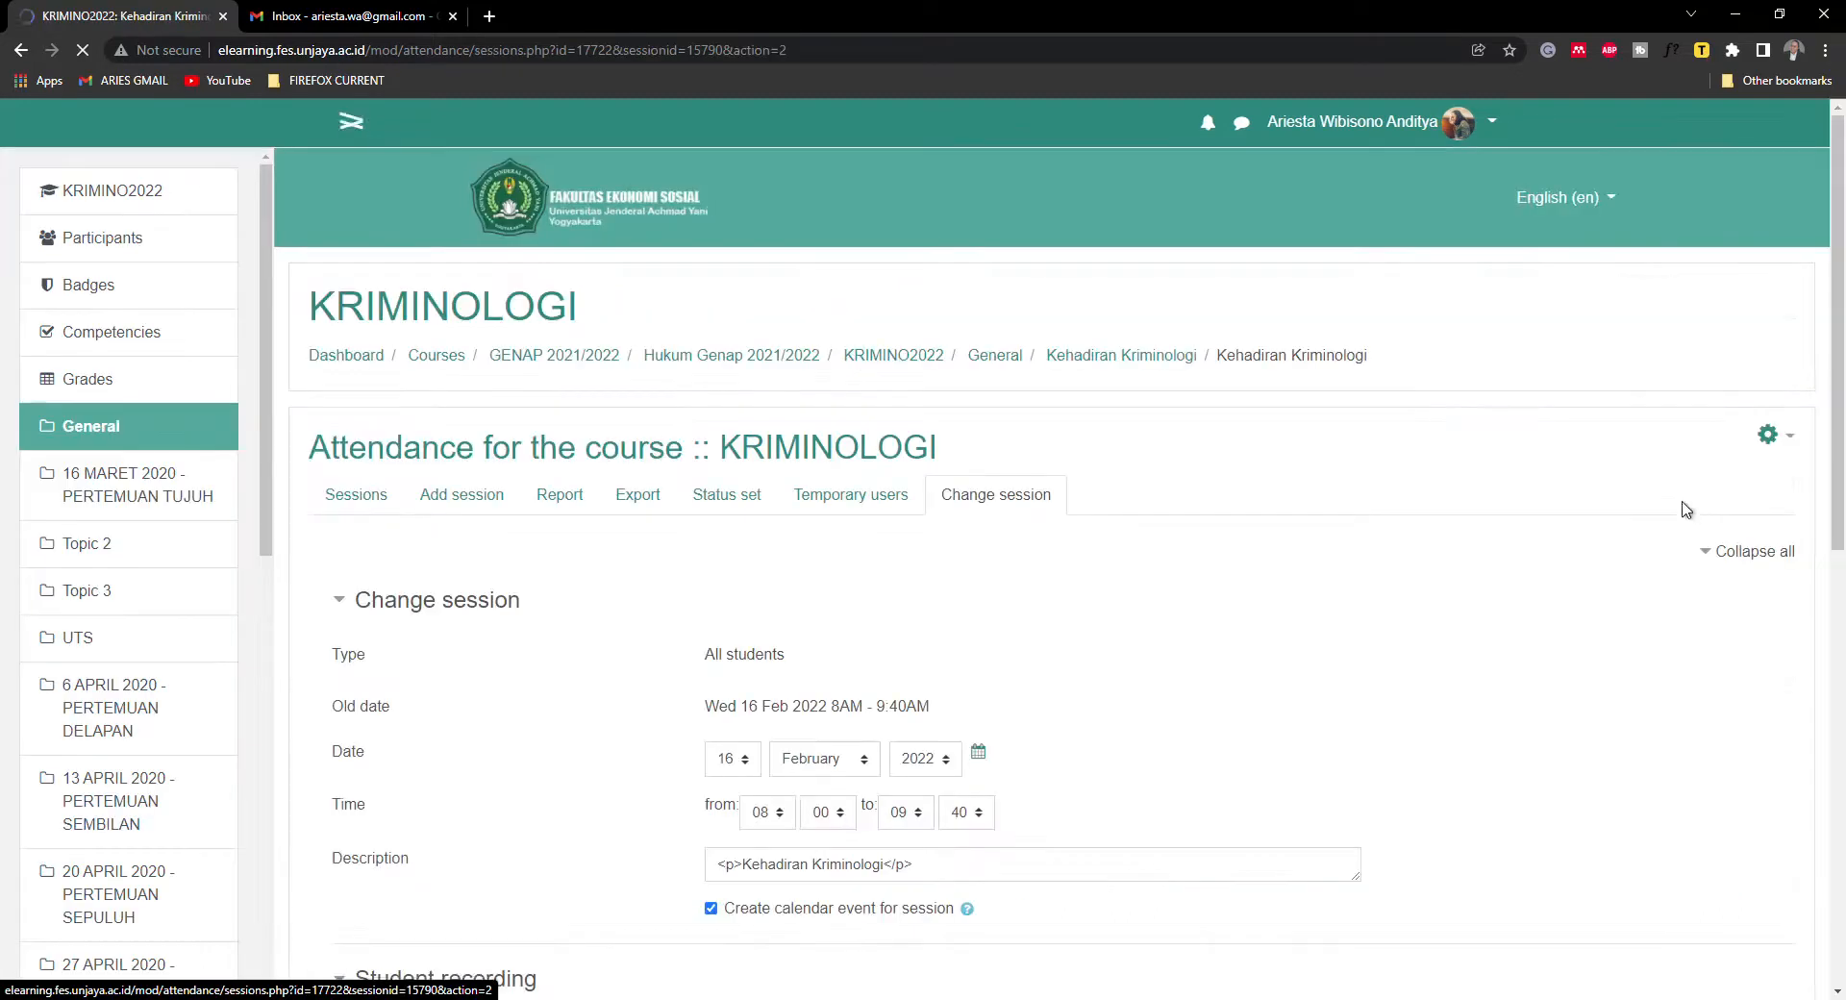
left_click(730, 661)
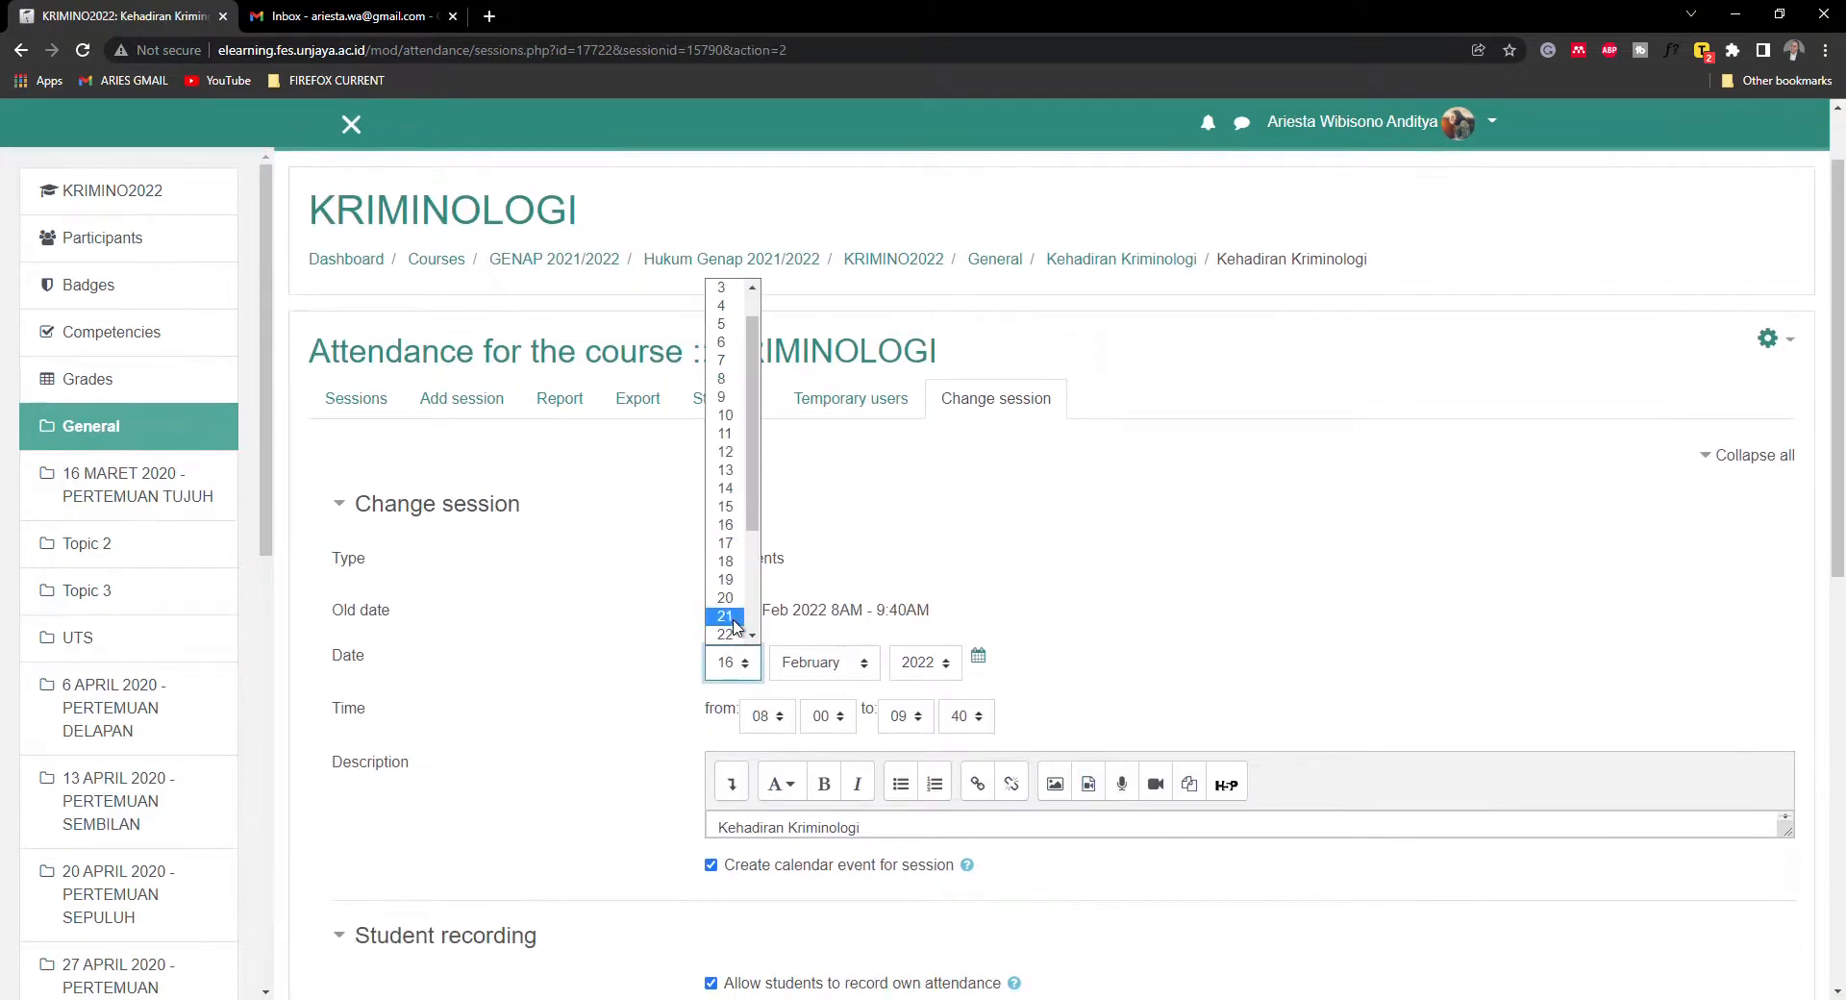
left_click(730, 548)
left_click(765, 724)
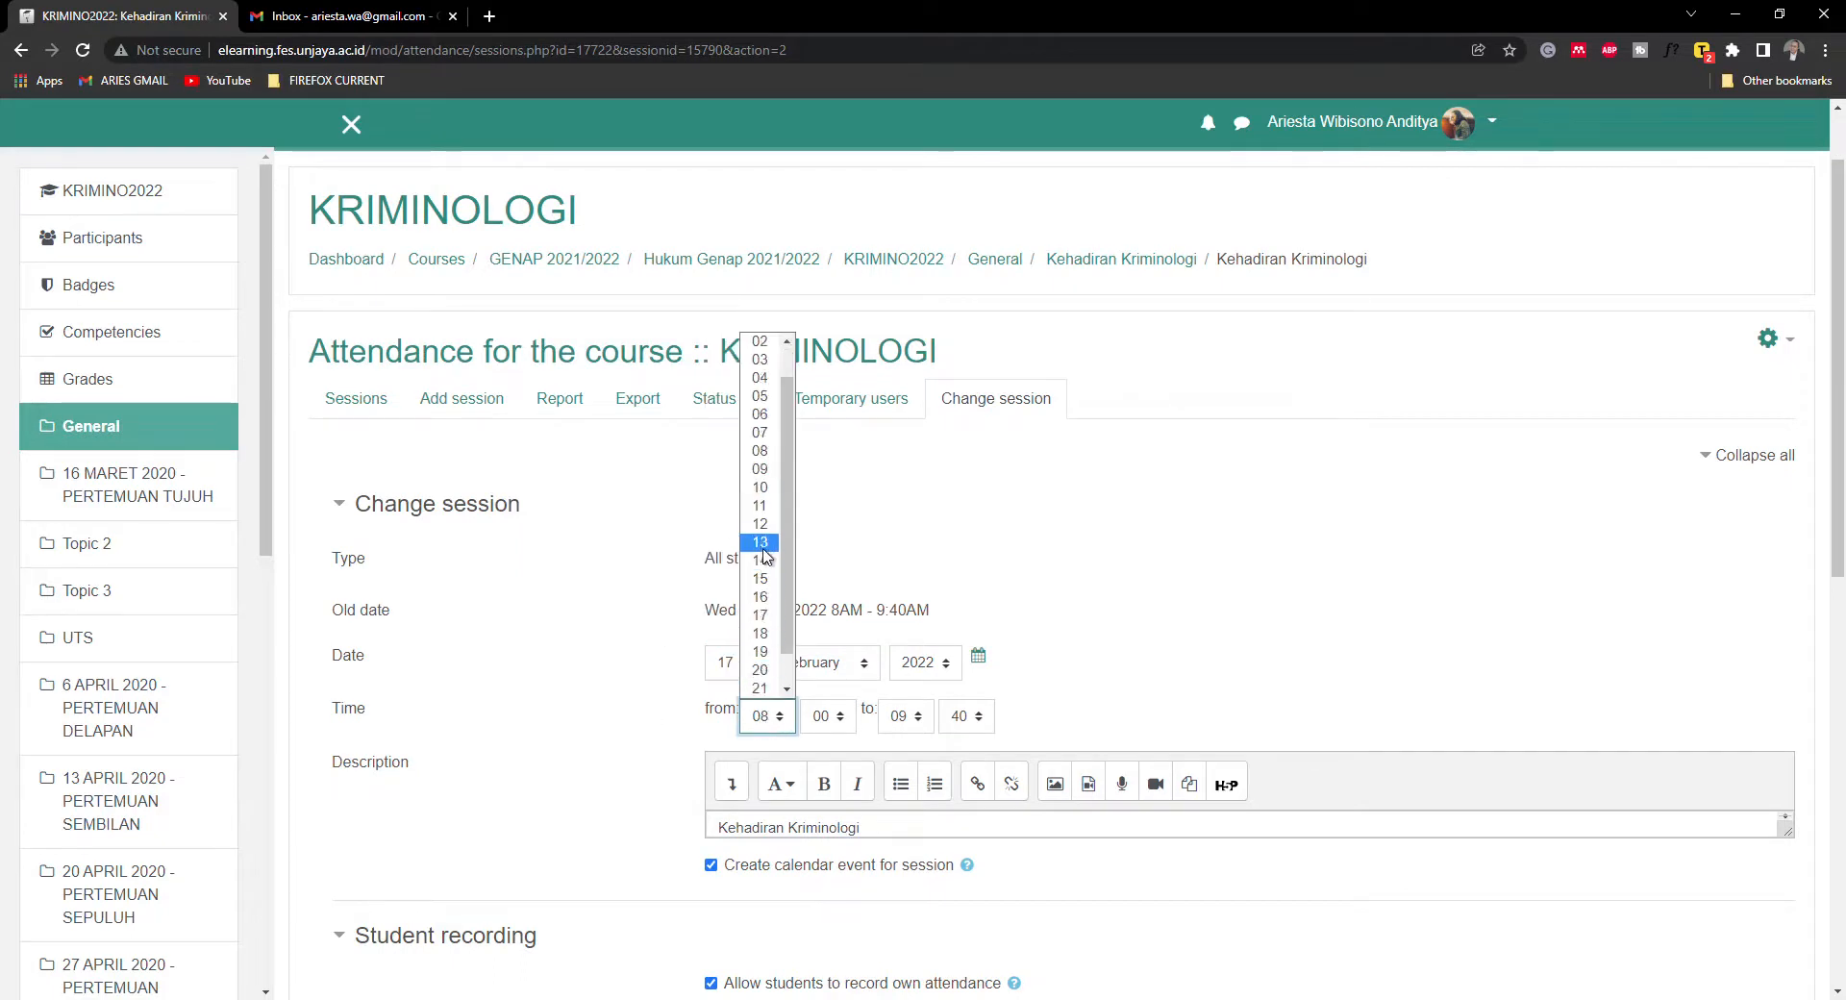
left_click(760, 578)
left_click(905, 717)
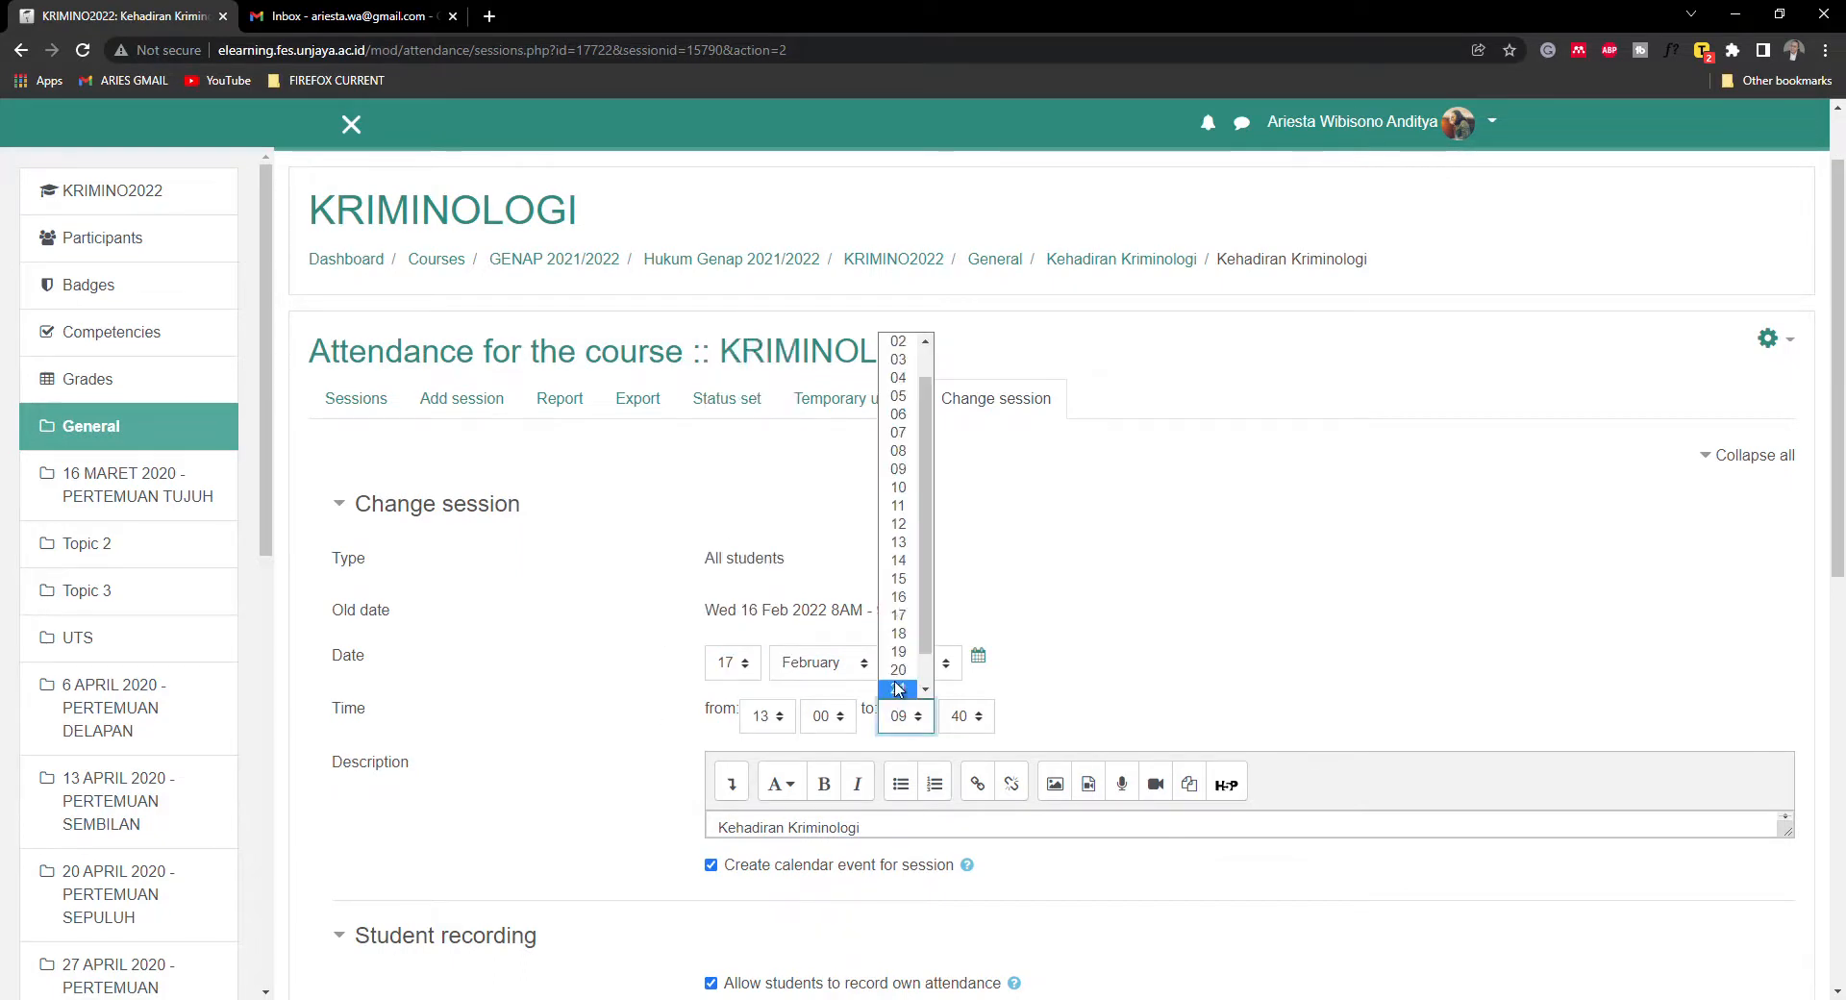
left_click(897, 578)
- Append "Pergeseran dari Tanggal 16 Feb 2022" to the session's description and save the changes
scroll(762, 606, "down", 5)
left_click(895, 348)
type("Pergeseran dari T")
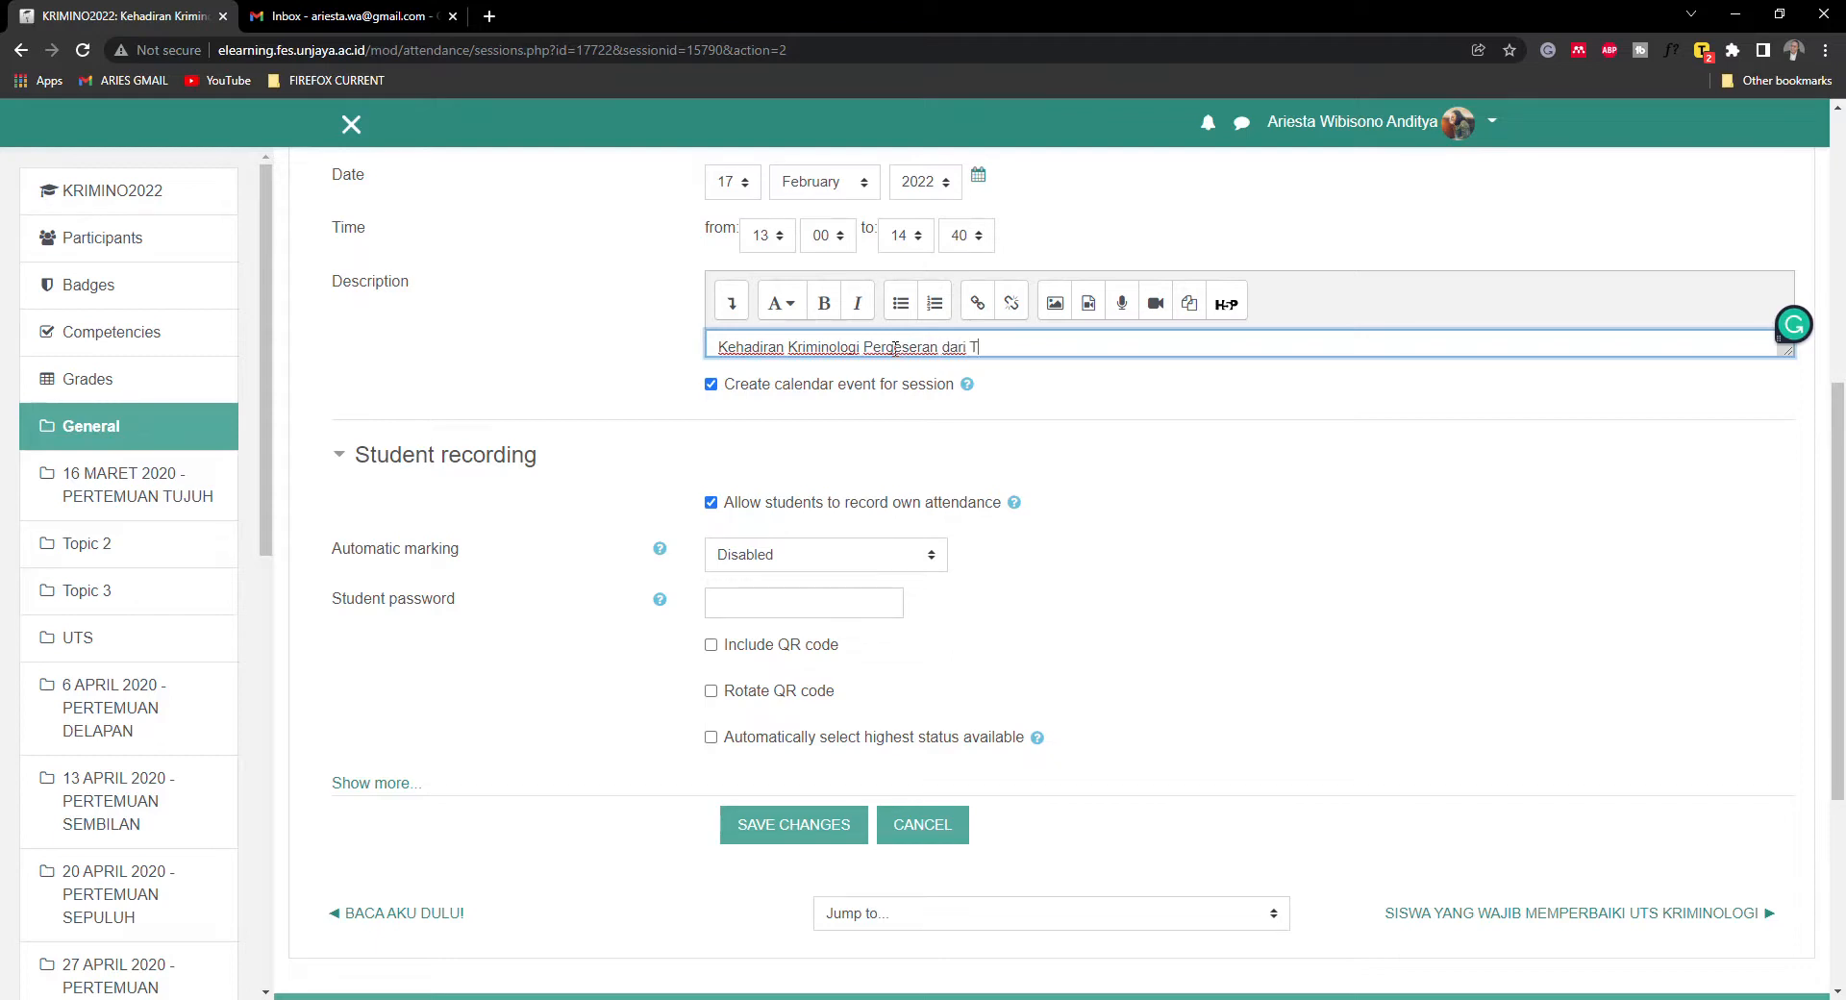
type("anggal 16 Feb 2022")
left_click(736, 825)
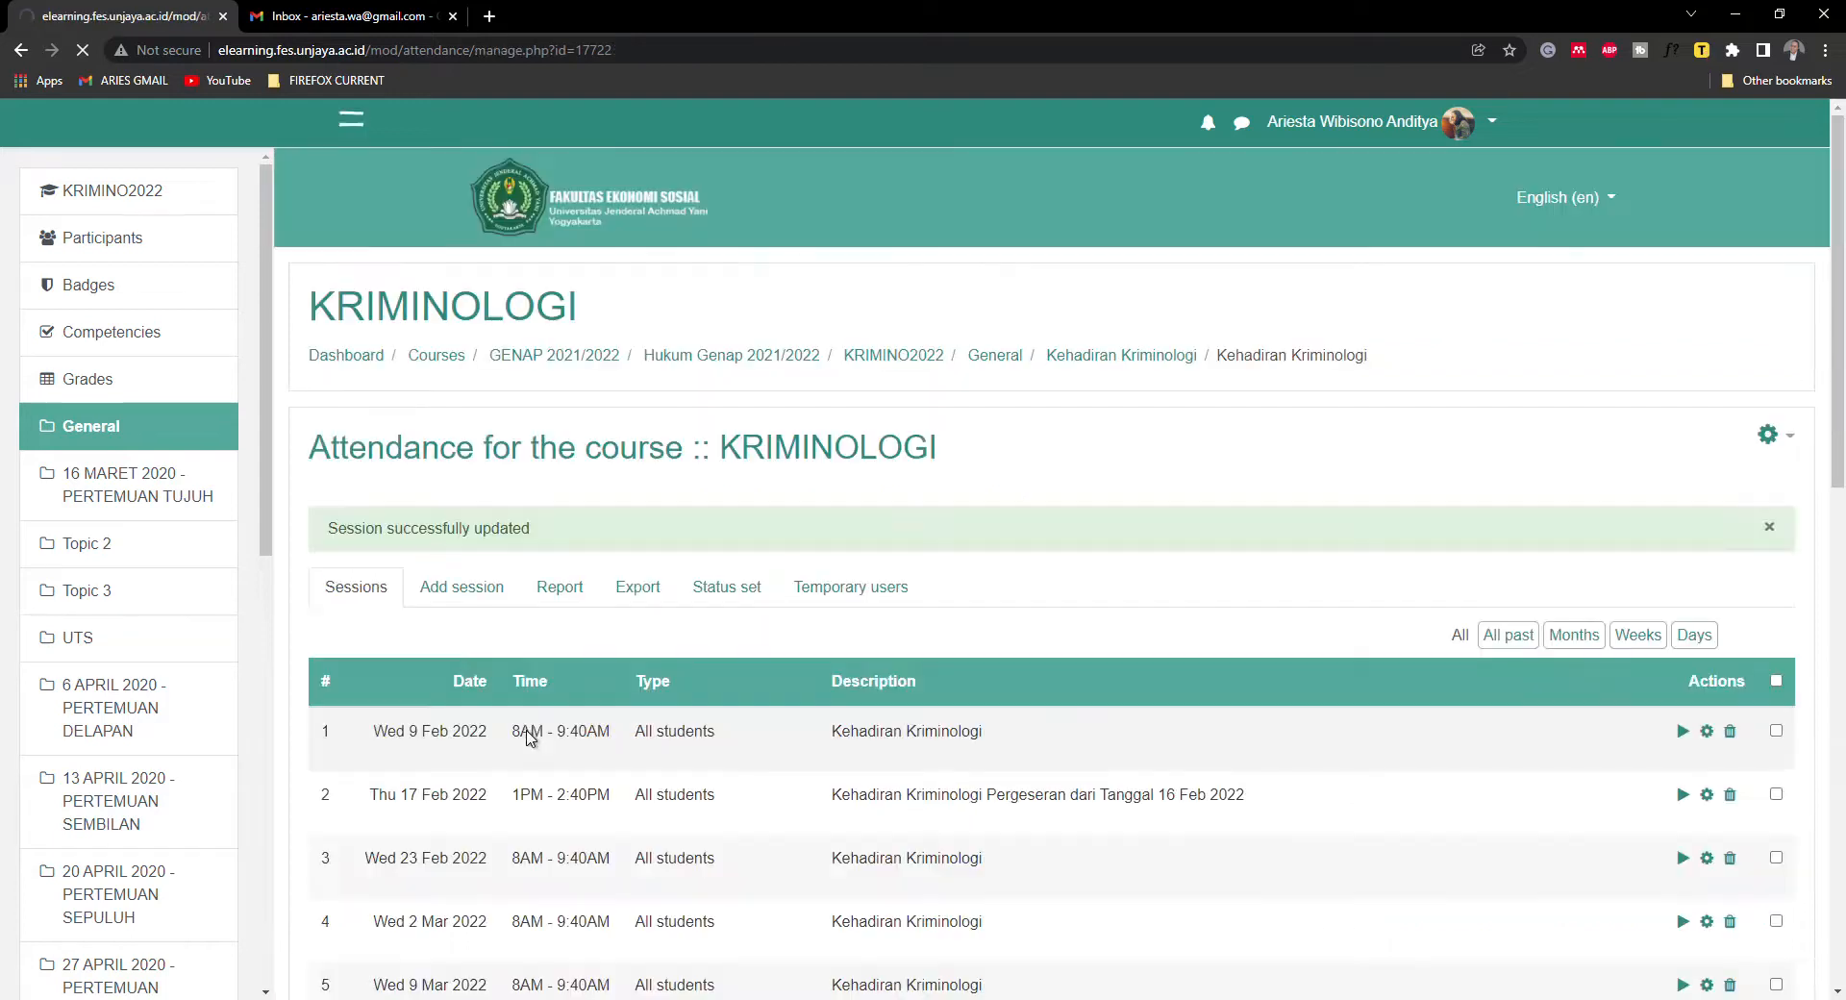
- Open the attendance form of the 9 February 2022 session and choose status A for all students without saving
scroll(528, 728, "down", 2)
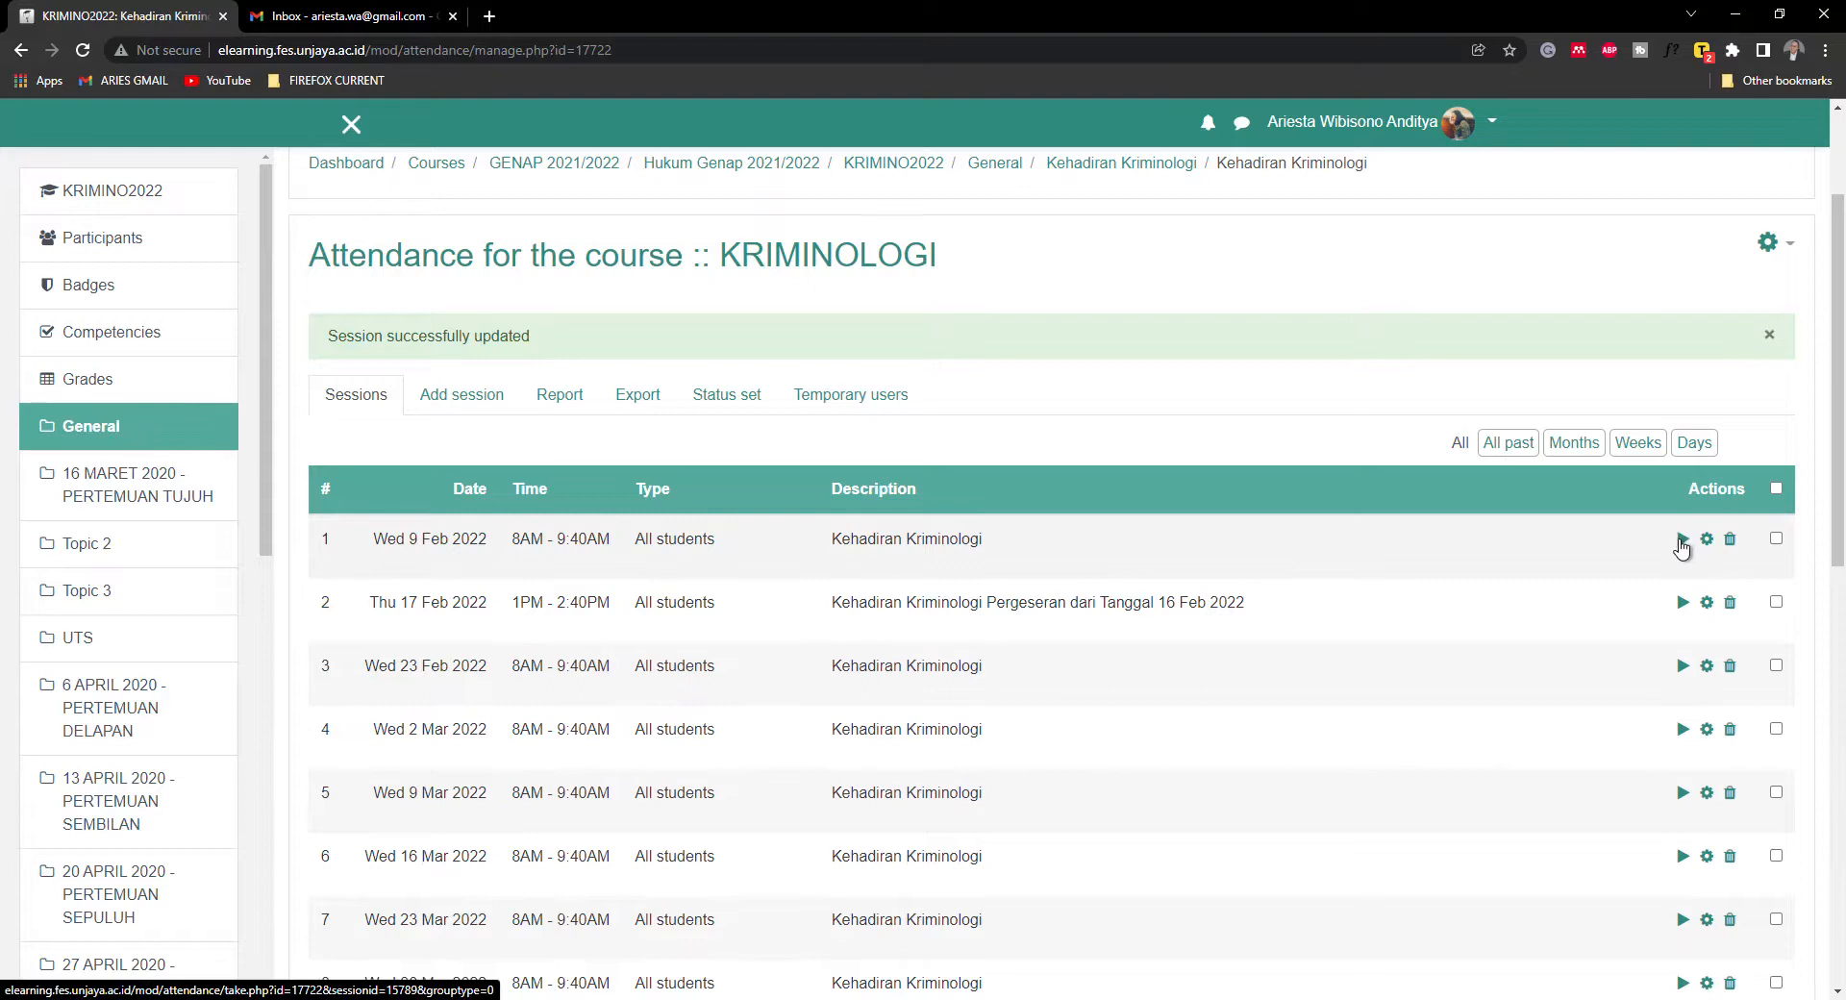
left_click(1680, 542)
scroll(1319, 680, "down", 3)
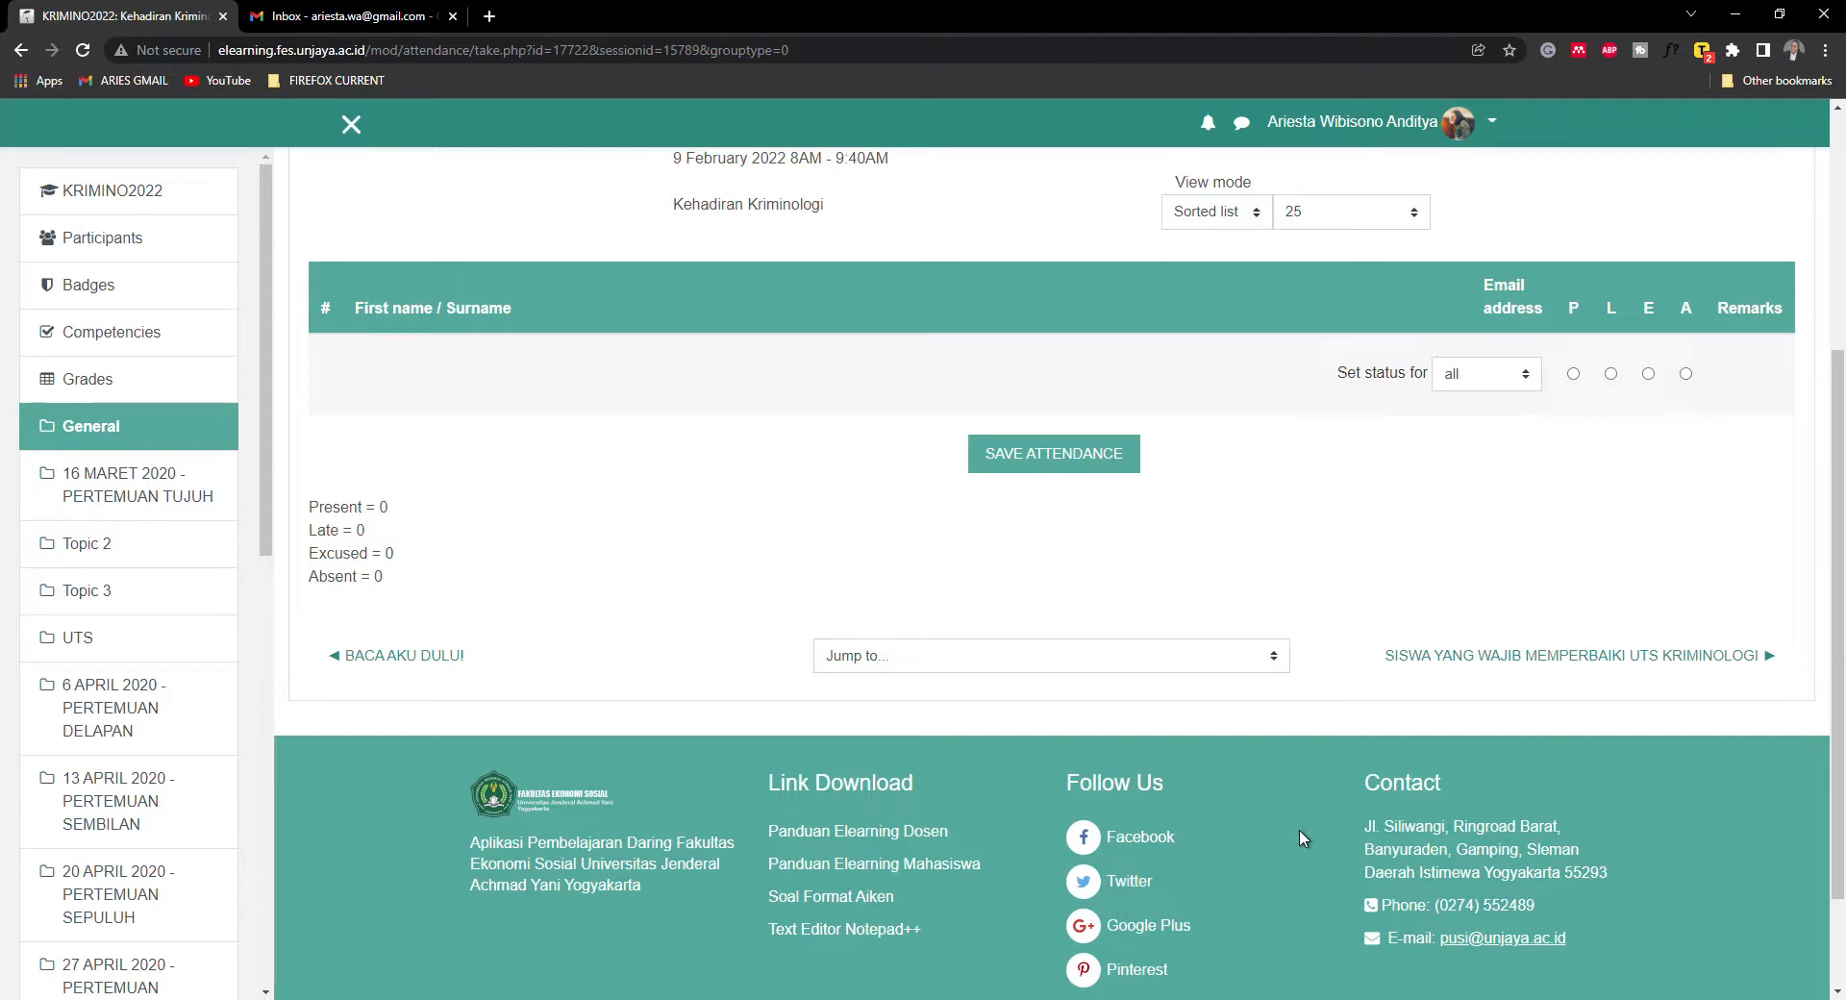
left_click(1685, 373)
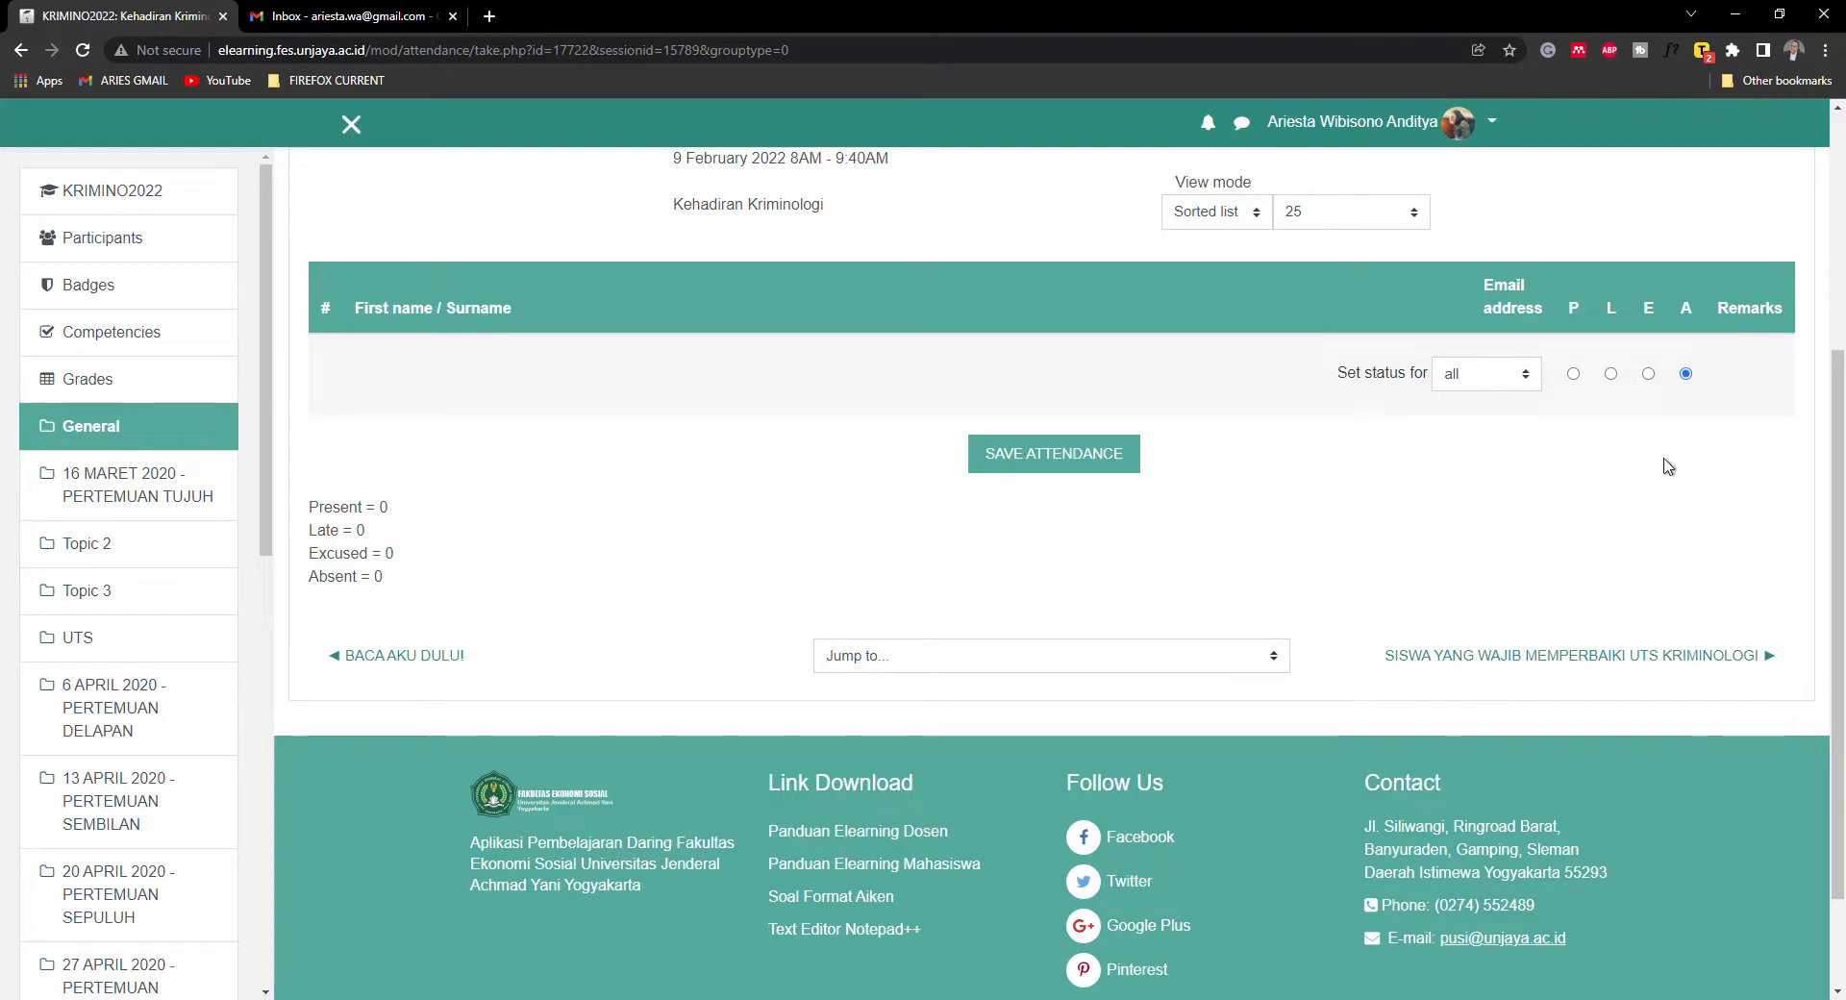
scroll(1370, 668, "up", 3)
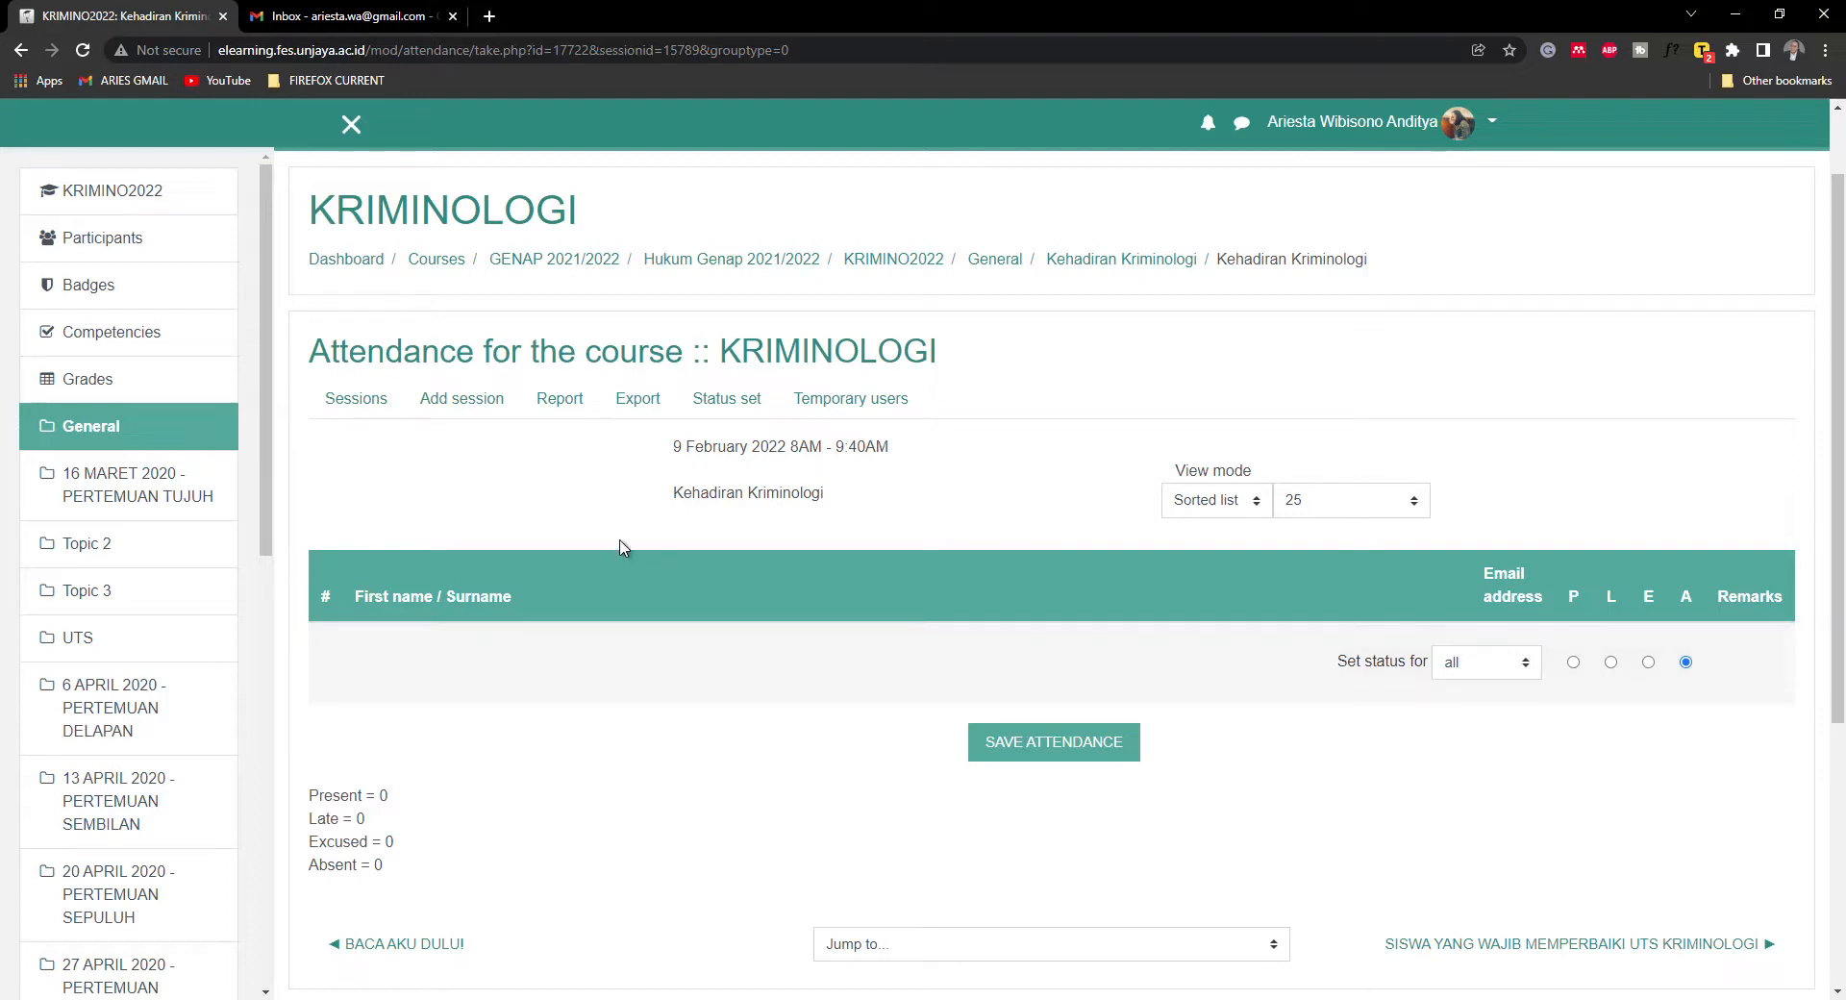
- Return to the attendance session list and review the remaining sessions with their dates and descriptions
left_click(380, 414)
scroll(1095, 688, "down", 6)
scroll(1071, 692, "down", 3)
scroll(1070, 696, "up", 6)
scroll(1067, 698, "down", 5)
scroll(1064, 696, "up", 2)
scroll(1064, 694, "up", 2)
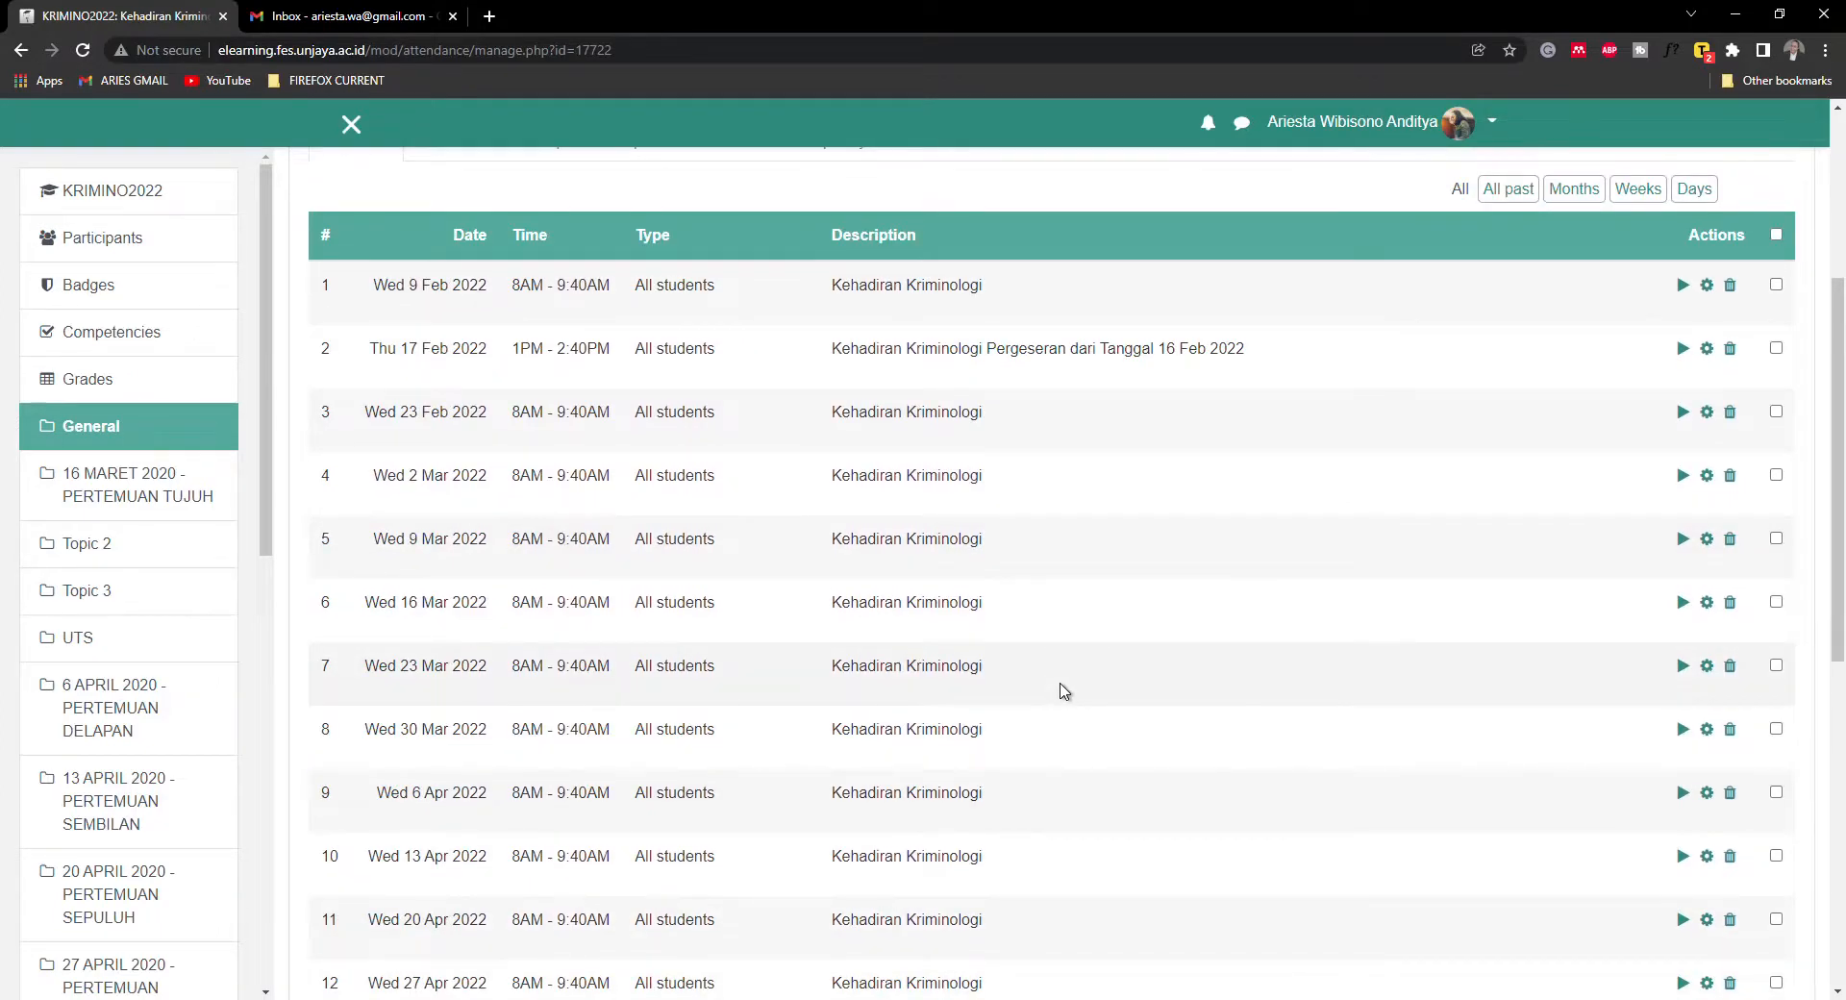